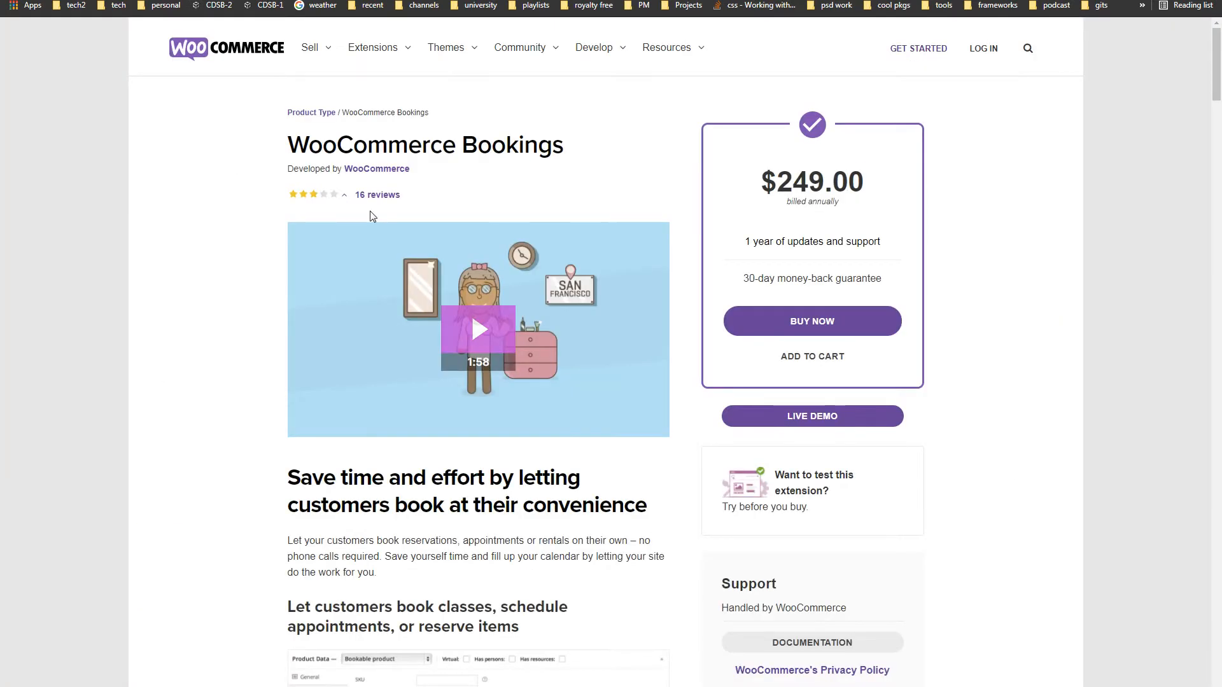
- Highlight the WooCommerce Bookings title and $249.00 price, then the Booking Calendar heading
{"action": "left_click_drag", "start_coordinate": [290, 146], "coordinate": [588, 152]}
{"action": "left_click", "coordinate": [590, 152]}
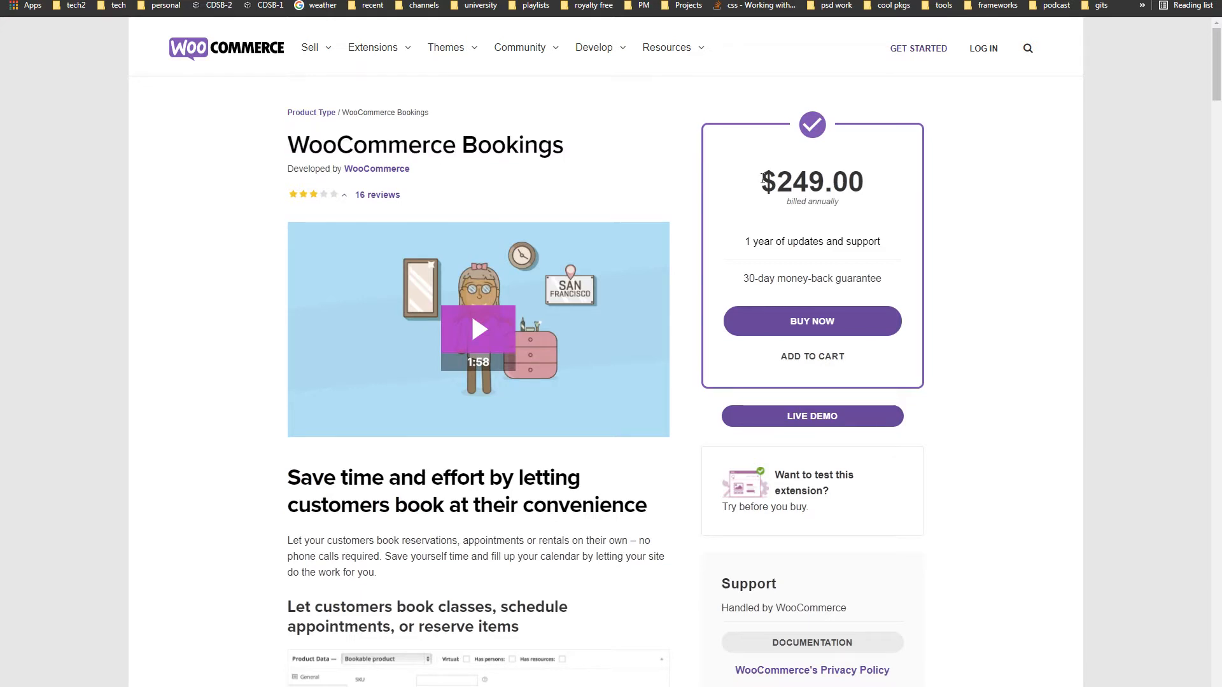
{"action": "left_click_drag", "start_coordinate": [761, 183], "coordinate": [901, 179]}
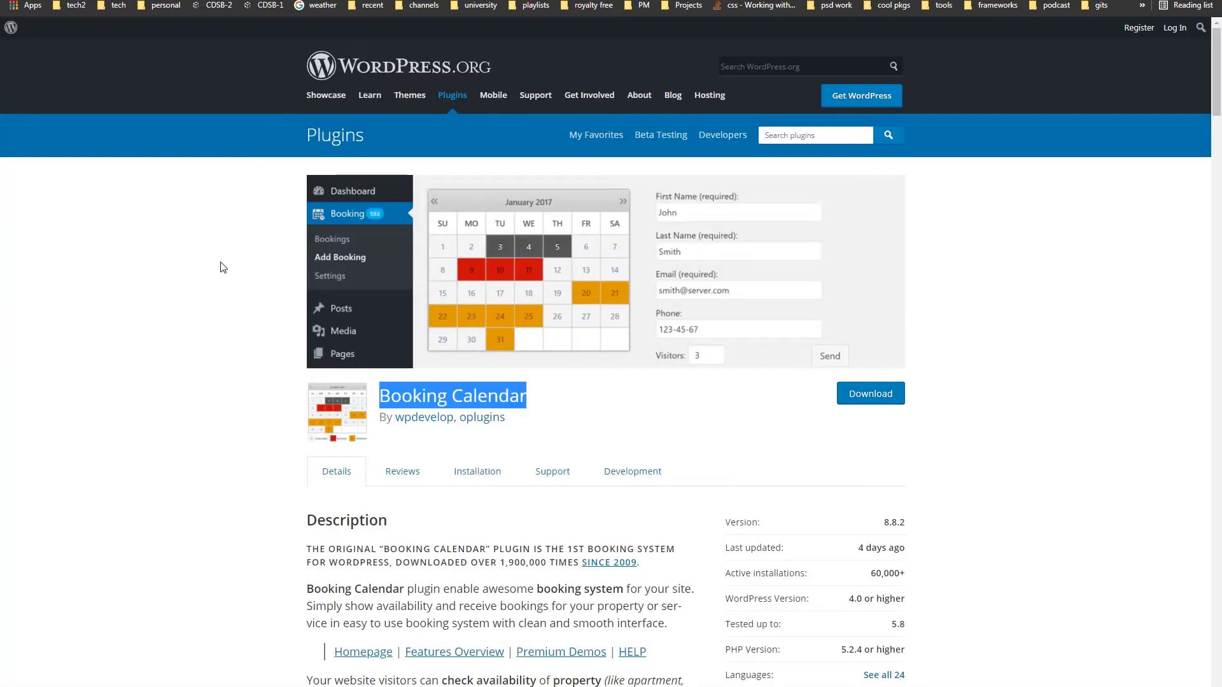
{"action": "left_click", "coordinate": [194, 280]}
{"action": "left_click_drag", "start_coordinate": [390, 397], "coordinate": [509, 398]}
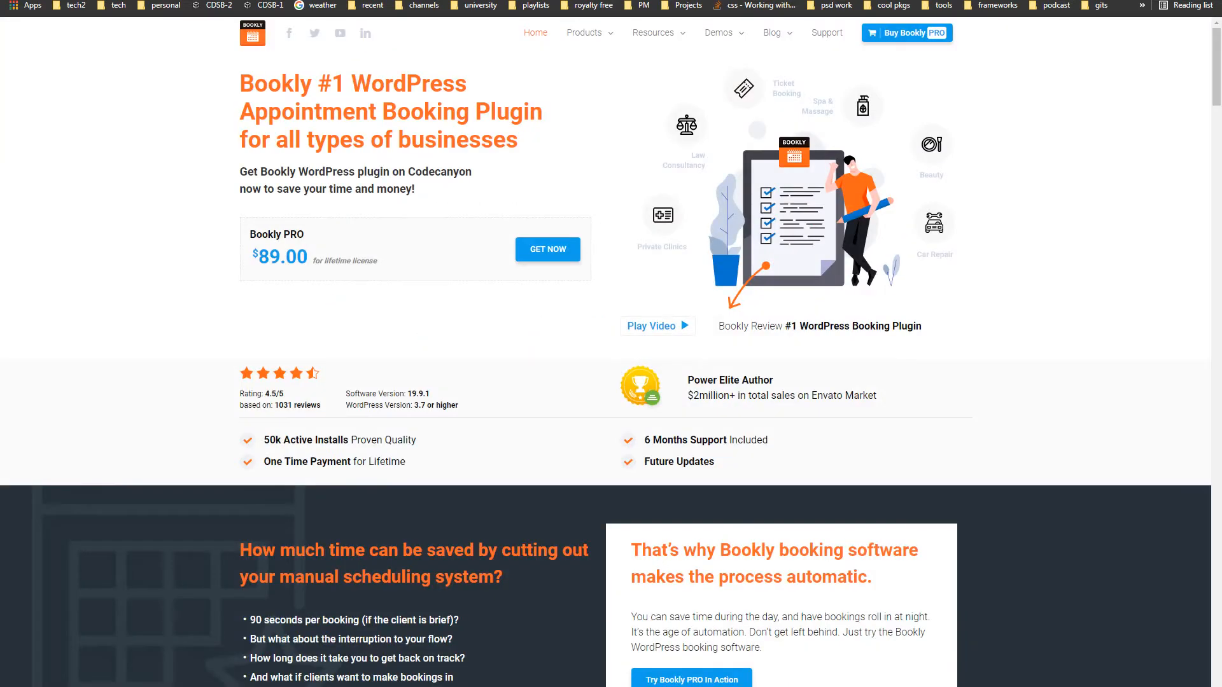
- Highlight Bookly PRO's $89.00 price on bookly.com, then the booking calendar plugin's title
{"action": "left_click_drag", "start_coordinate": [239, 227], "coordinate": [308, 256]}
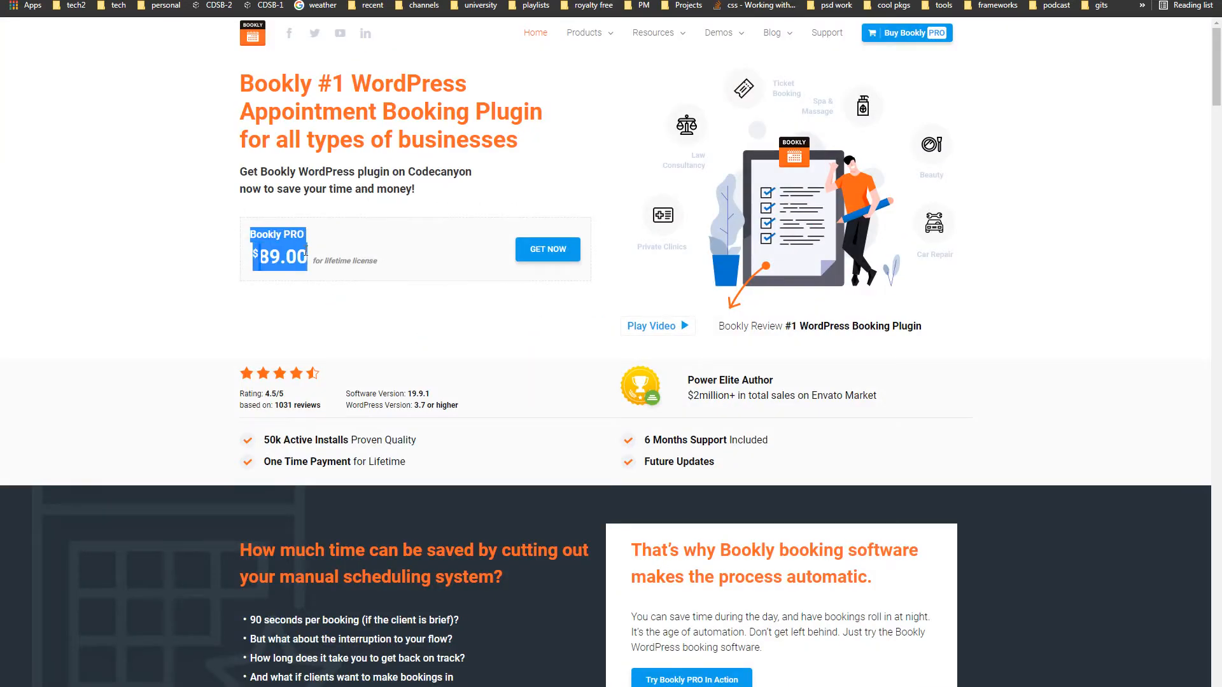
{"action": "left_click", "coordinate": [177, 266]}
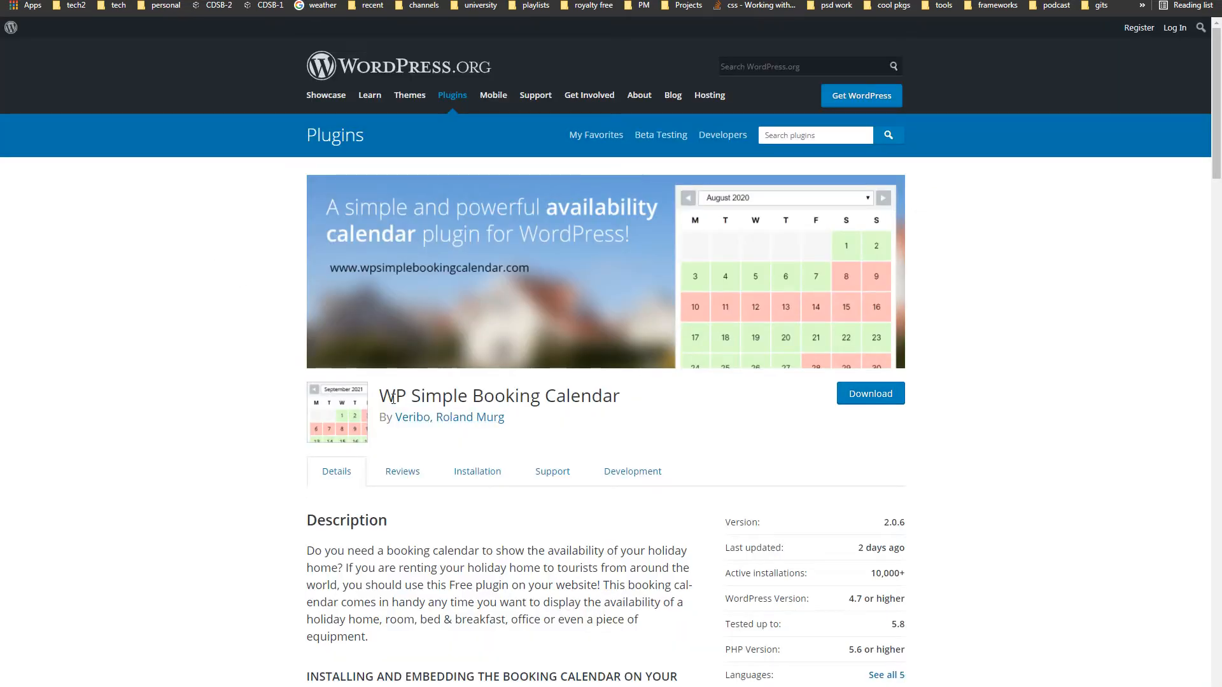
{"action": "left_click_drag", "start_coordinate": [380, 399], "coordinate": [613, 398]}
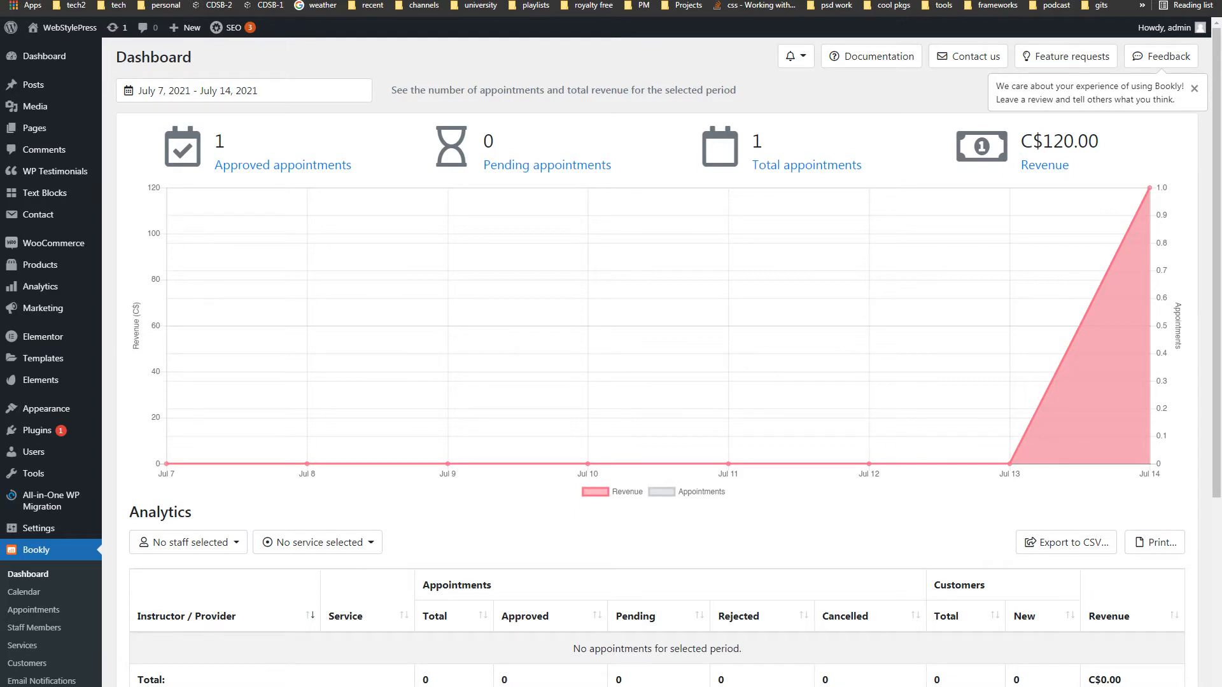
- Switch windows with Alt+Tab to the site's Book Your Lesson booking page
{"action": "key", "text": "alt+Tab"}
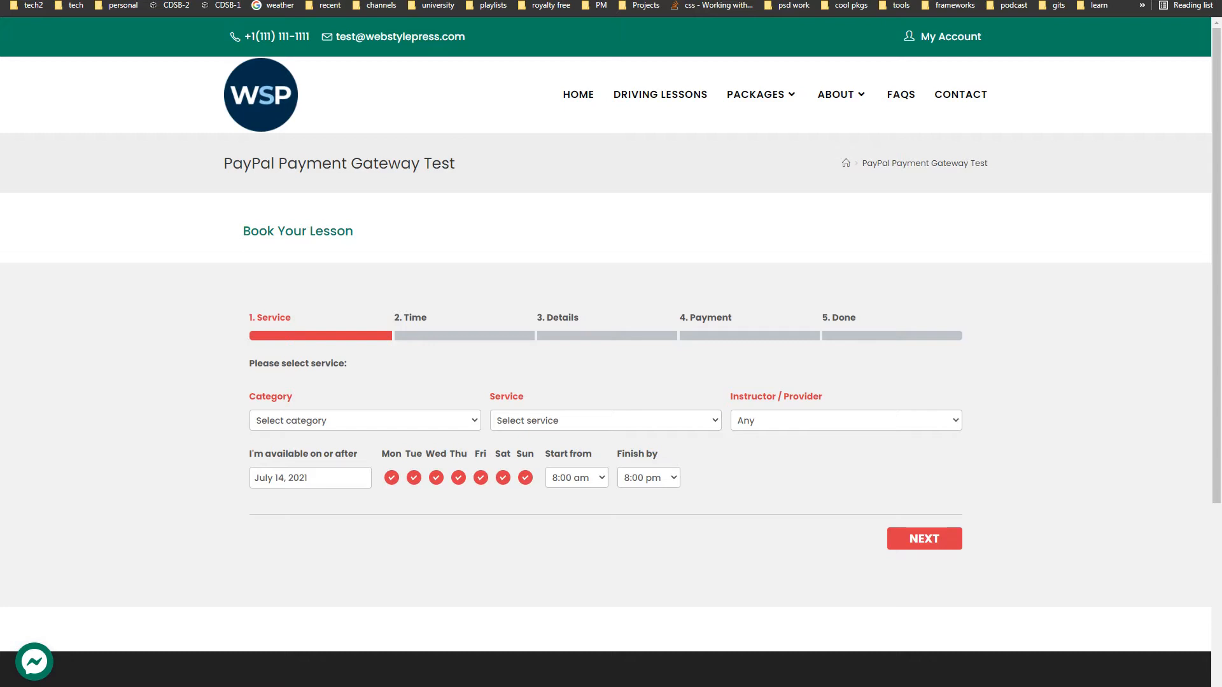
- Choose the Driving Lesson category and the Class 4 (Restricted) Automatic service in the booking form
{"action": "left_click", "coordinate": [357, 428]}
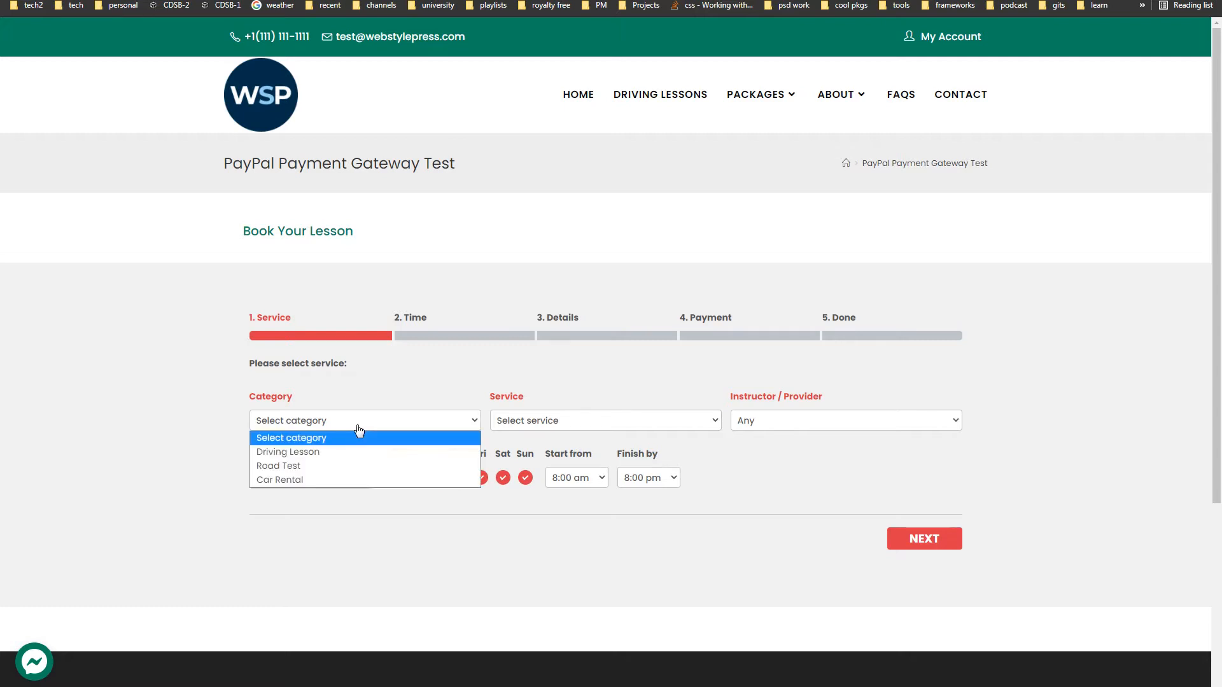
{"action": "left_click", "coordinate": [357, 450]}
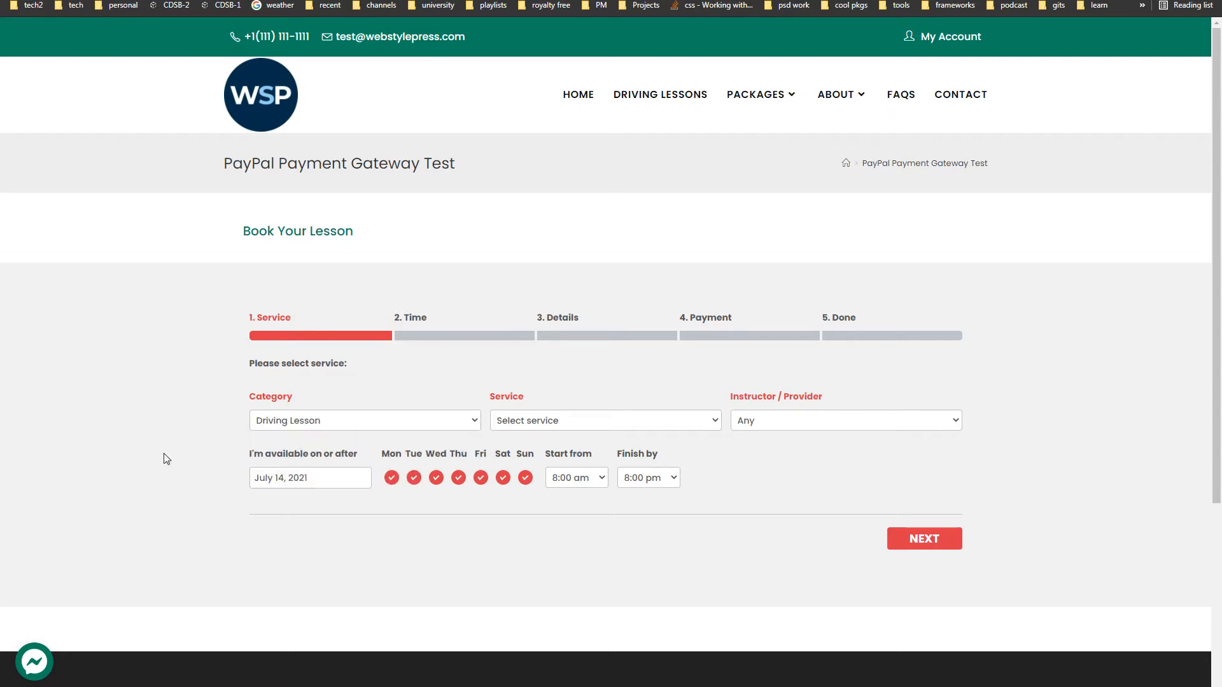
{"action": "left_click", "coordinate": [586, 428]}
{"action": "left_click", "coordinate": [521, 458]}
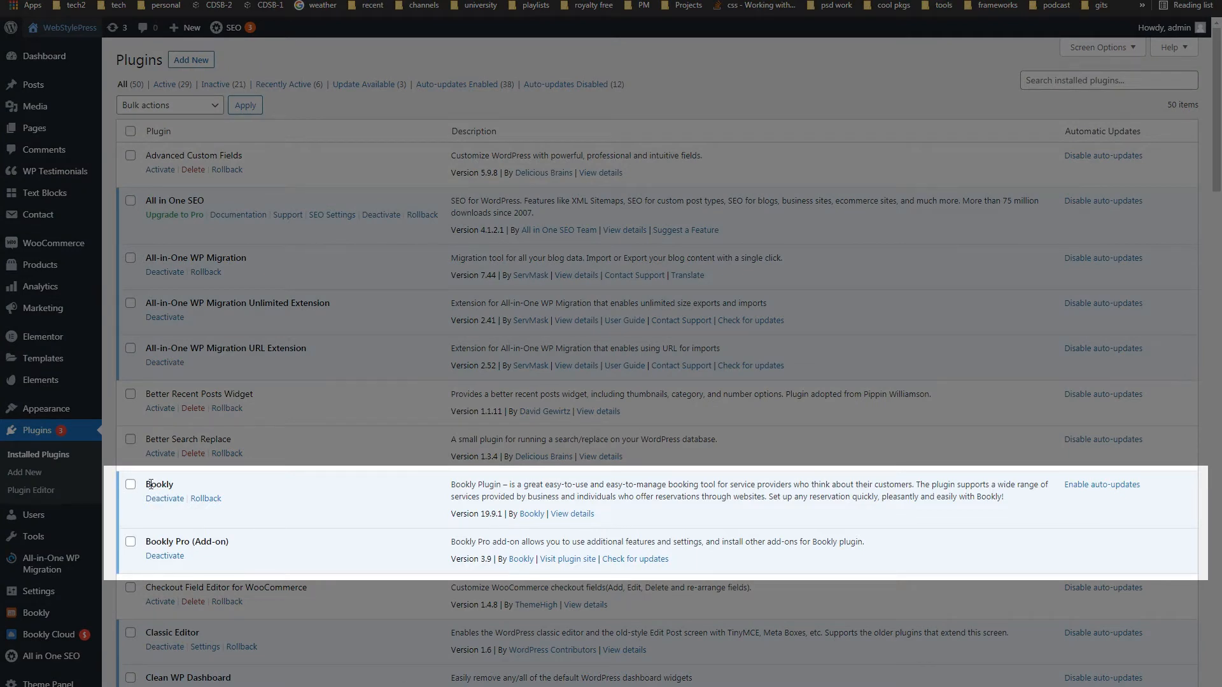
- Highlight the Bookly Pro (Add-on) entry in the Installed Plugins list
{"action": "left_click_drag", "start_coordinate": [148, 540], "coordinate": [236, 549]}
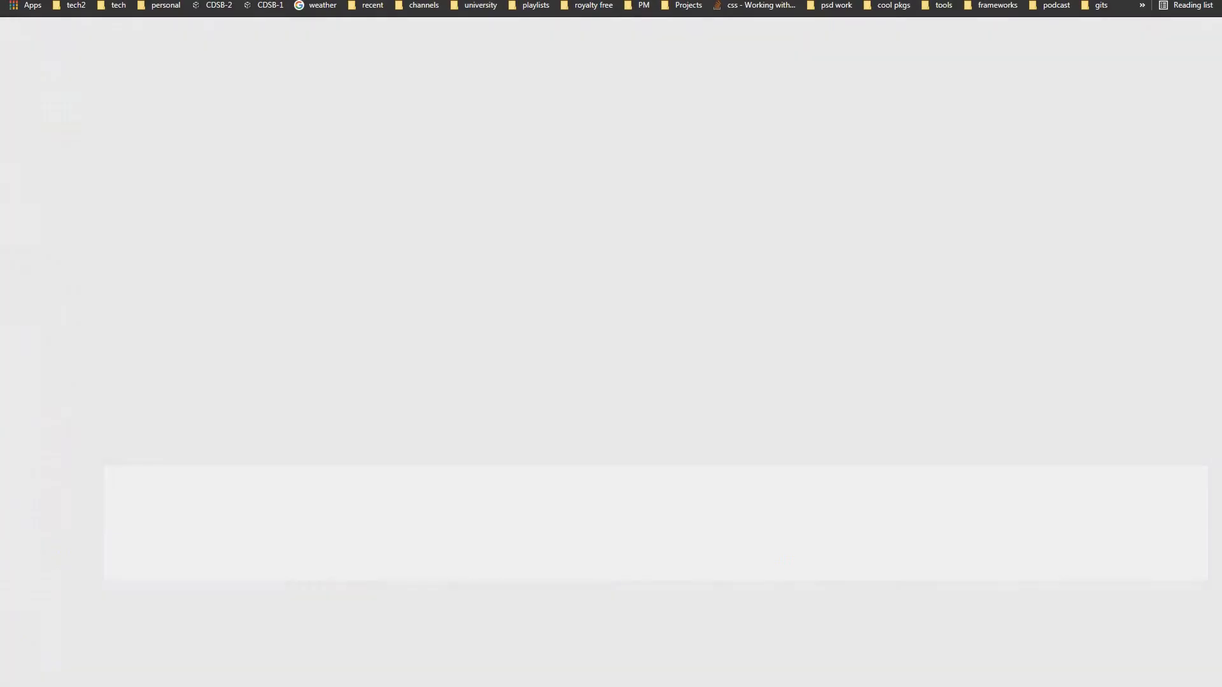
{"action": "scroll", "coordinate": [405, 392], "scroll_direction": "down", "scroll_amount": 4}
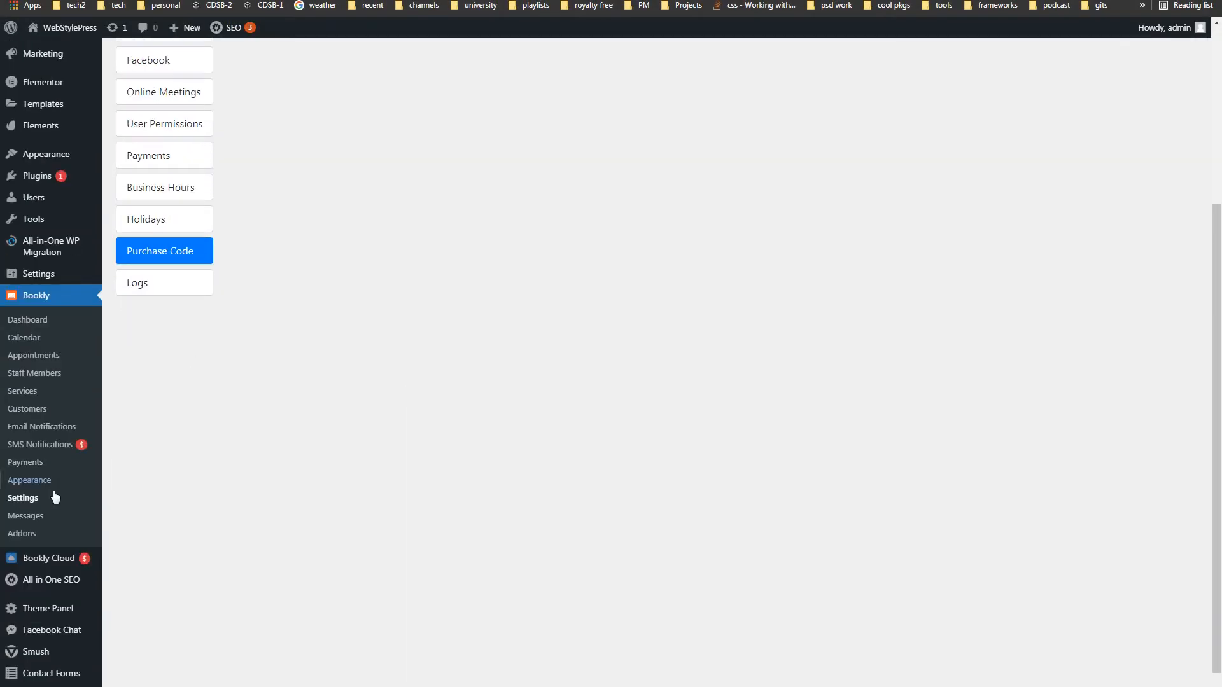
{"action": "scroll", "coordinate": [317, 466], "scroll_direction": "up", "scroll_amount": 4}
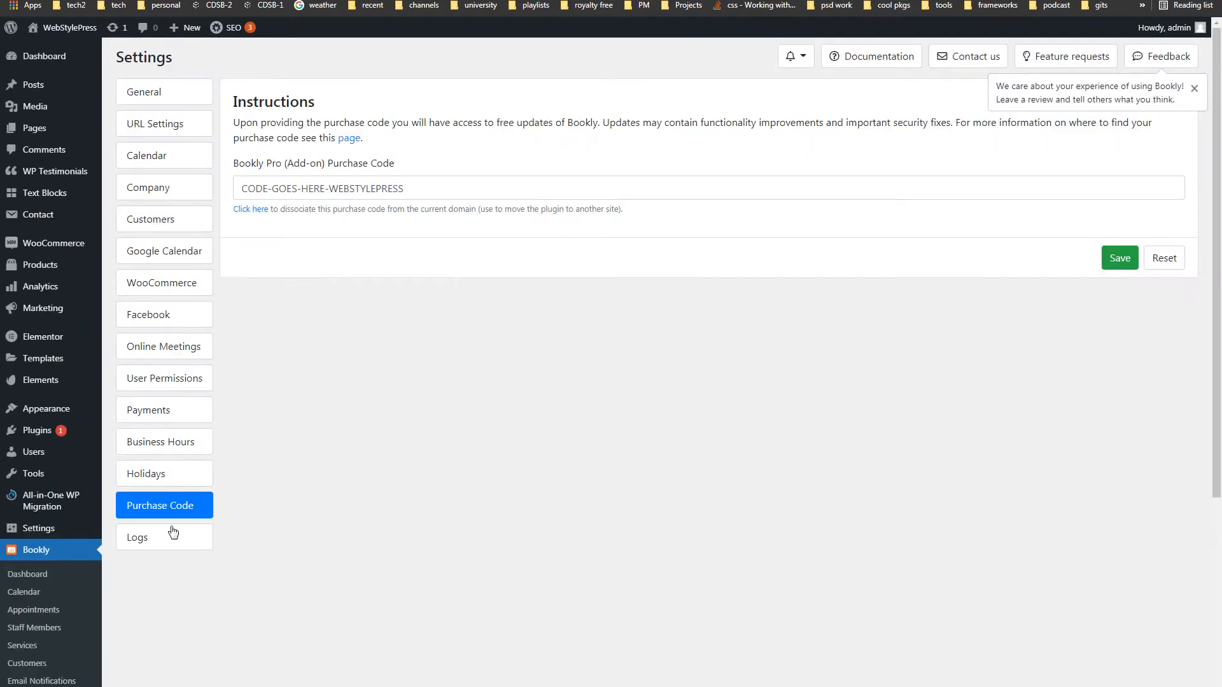
- Inspect the Purchase Code settings, selecting the code value and the note about moving the plugin
{"action": "left_click_drag", "start_coordinate": [356, 188], "coordinate": [232, 193]}
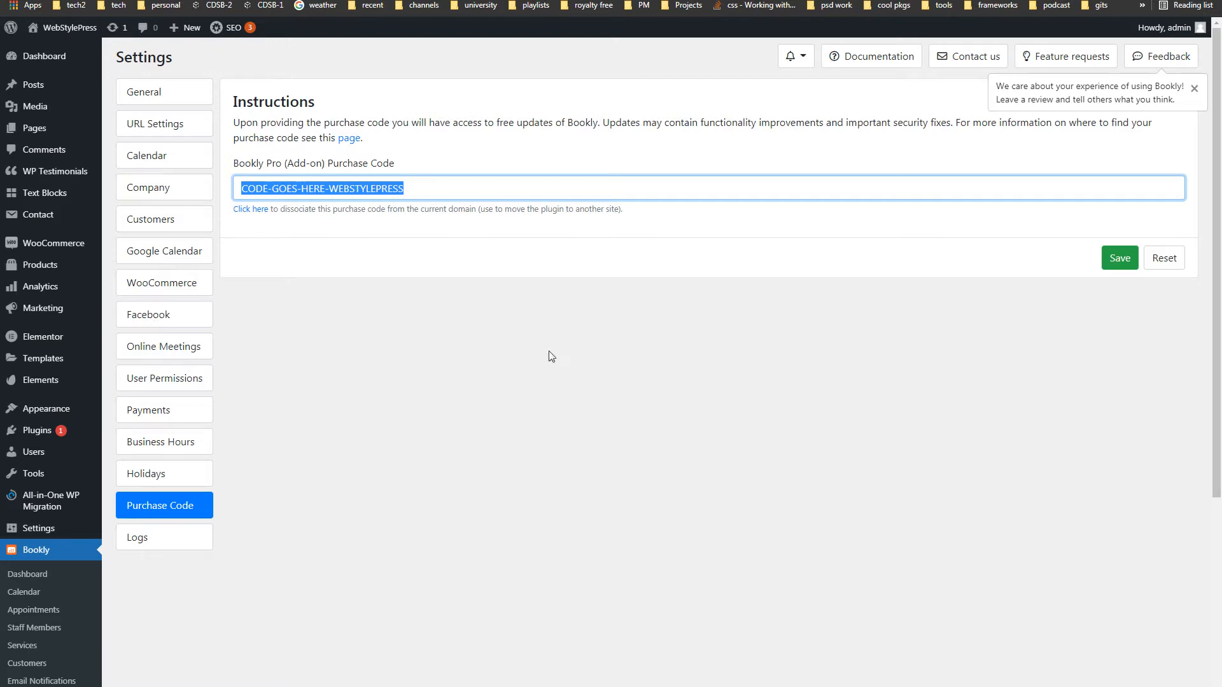
{"action": "left_click", "coordinate": [236, 221]}
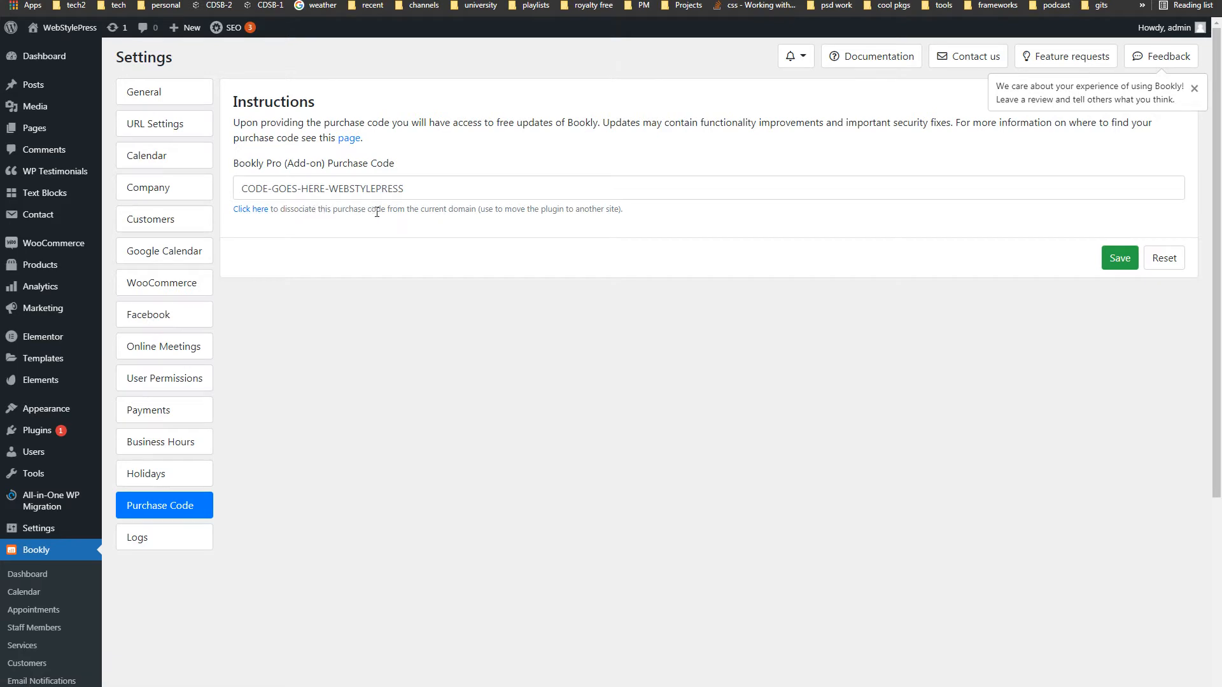
{"action": "left_click_drag", "start_coordinate": [480, 211], "coordinate": [622, 212]}
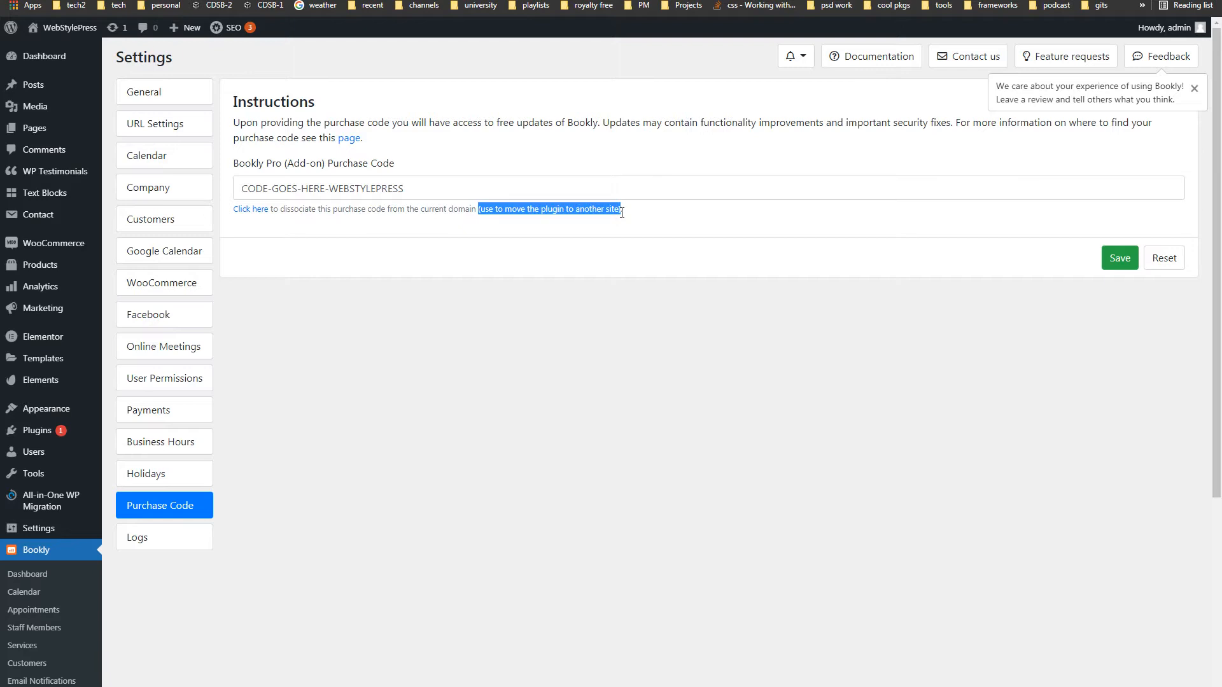
{"action": "left_click", "coordinate": [612, 290]}
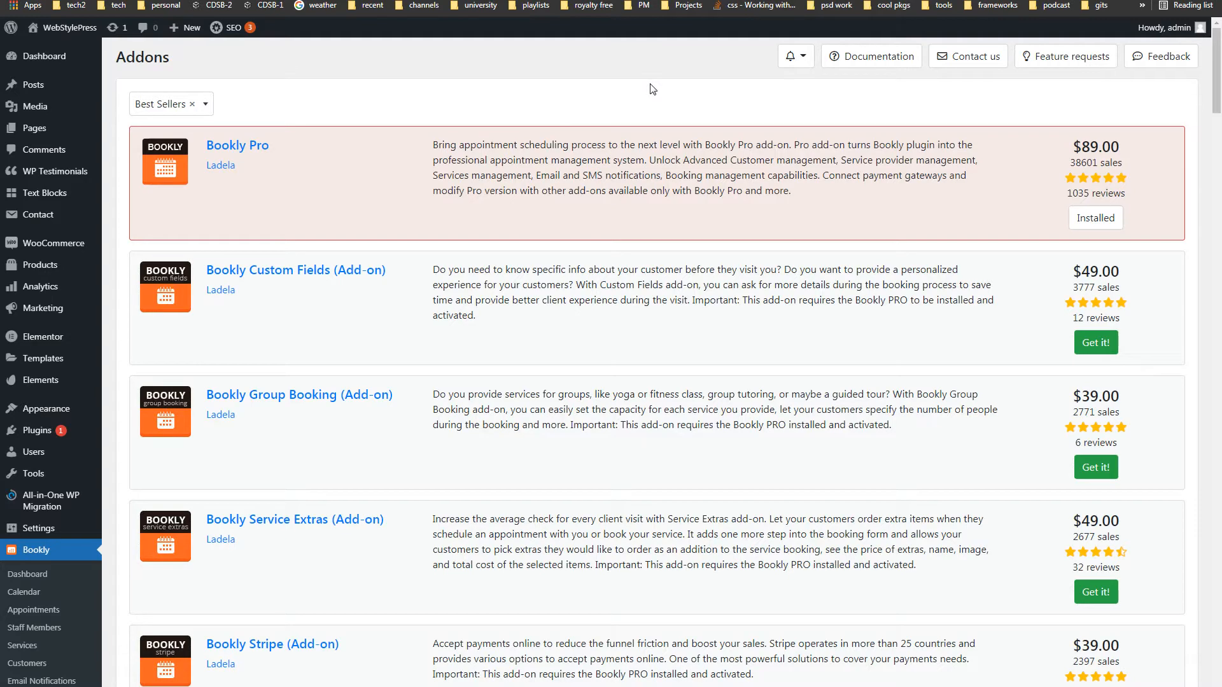
- Reload the Bookly Addons list from the top and highlight the installed Bookly Pro entry
{"action": "scroll", "coordinate": [533, 218], "scroll_direction": "down", "scroll_amount": 5}
{"action": "left_click", "coordinate": [36, 516]}
{"action": "left_click_drag", "start_coordinate": [292, 149], "coordinate": [207, 145]}
{"action": "left_click", "coordinate": [1142, 214]}
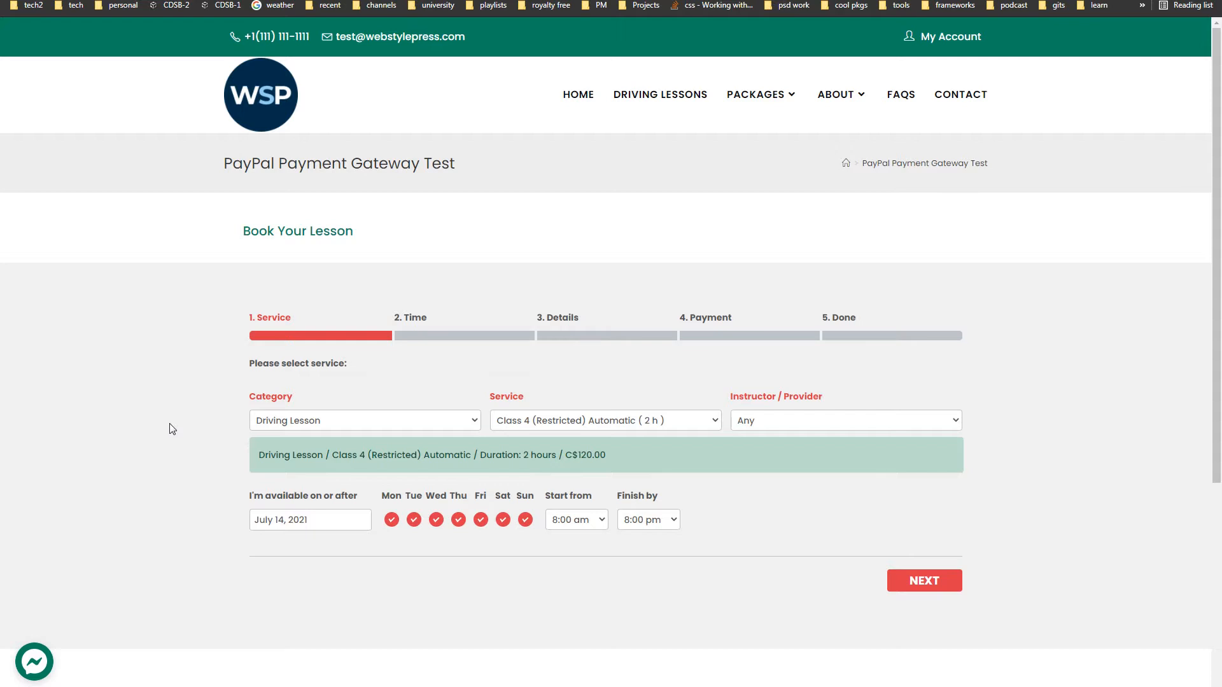
- Keep Driving Lesson and Class 4 (Restricted) Automatic, and choose WebStylePress as instructor
{"action": "left_click", "coordinate": [346, 423]}
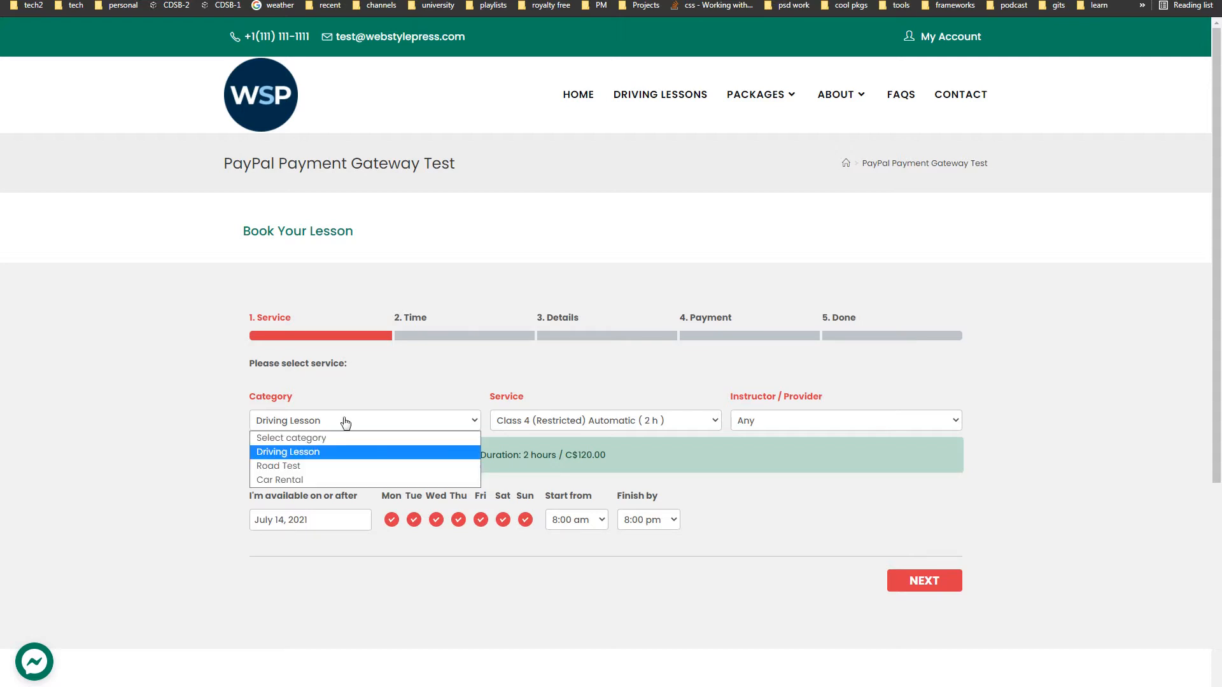
{"action": "left_click", "coordinate": [323, 453]}
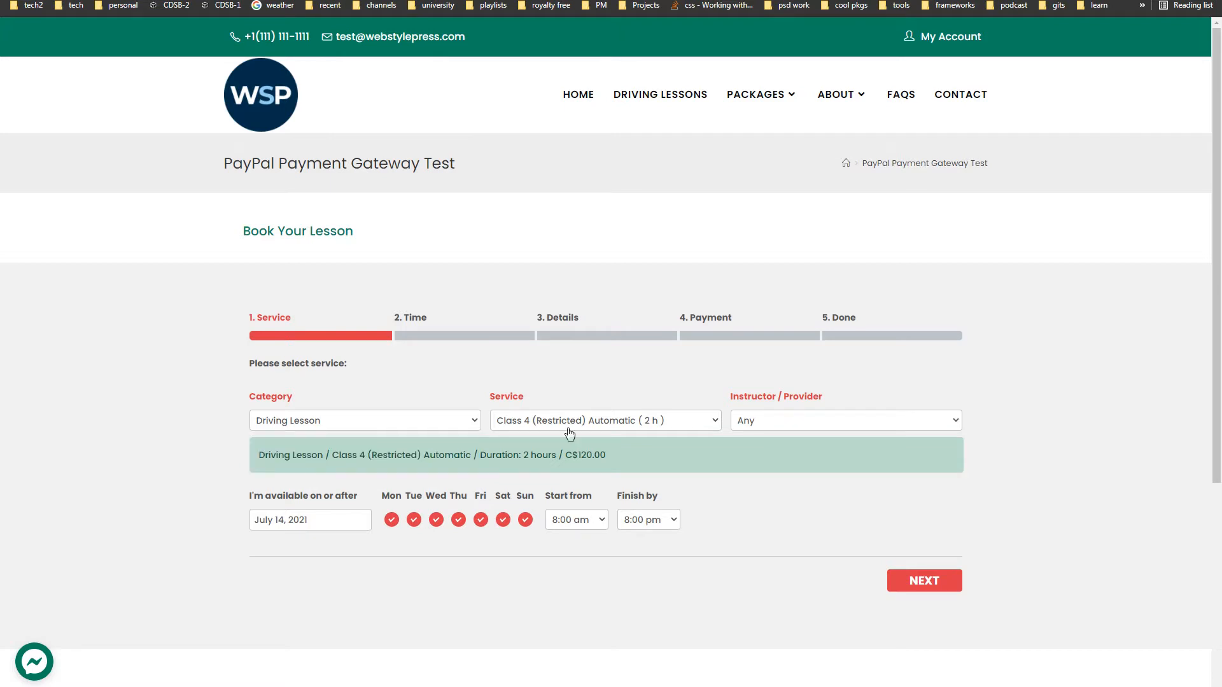
{"action": "left_click", "coordinate": [621, 423]}
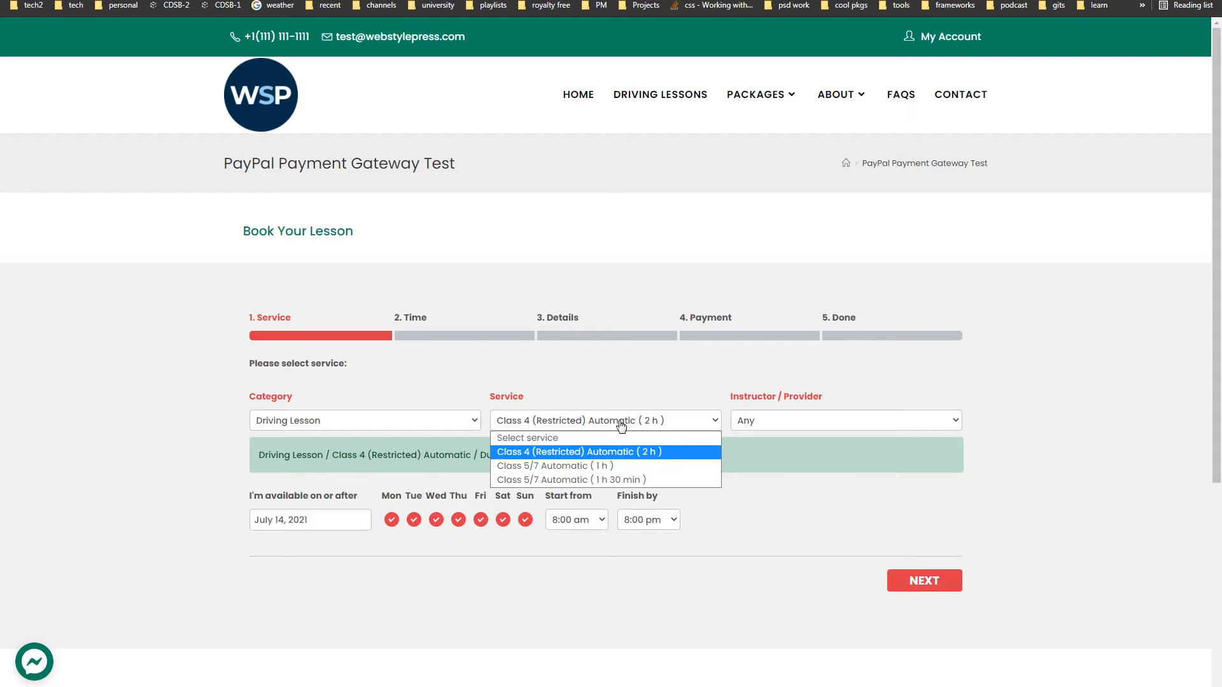
{"action": "left_click", "coordinate": [621, 425]}
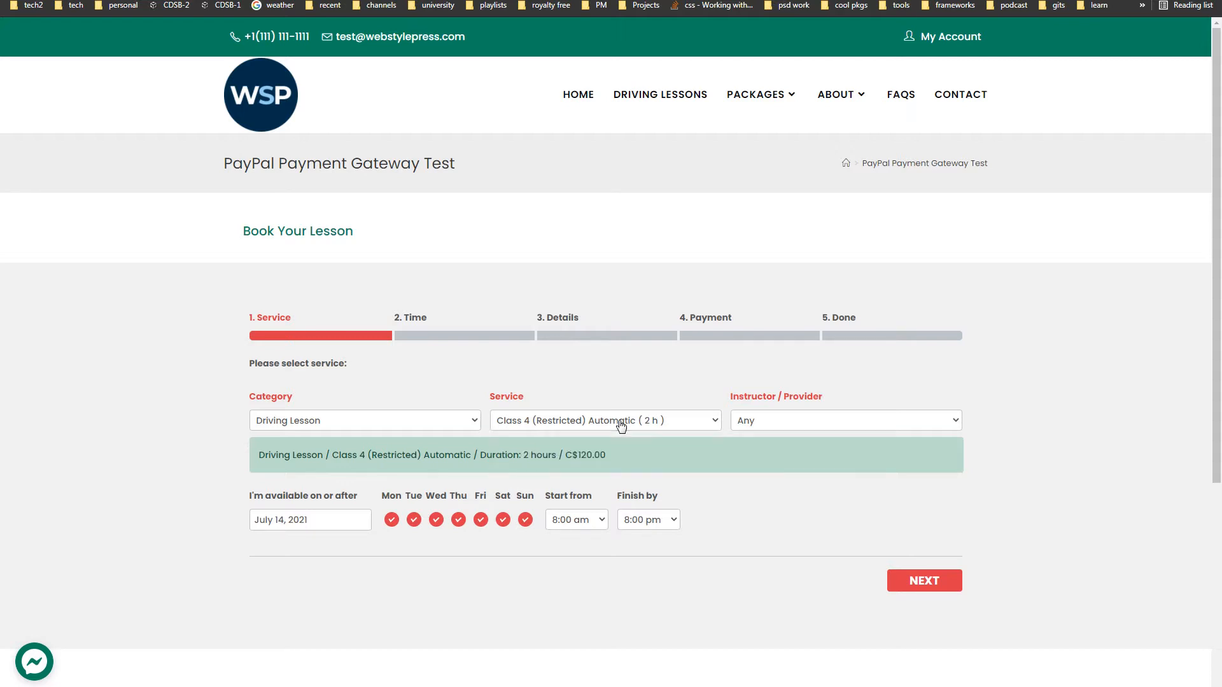
{"action": "left_click", "coordinate": [802, 426]}
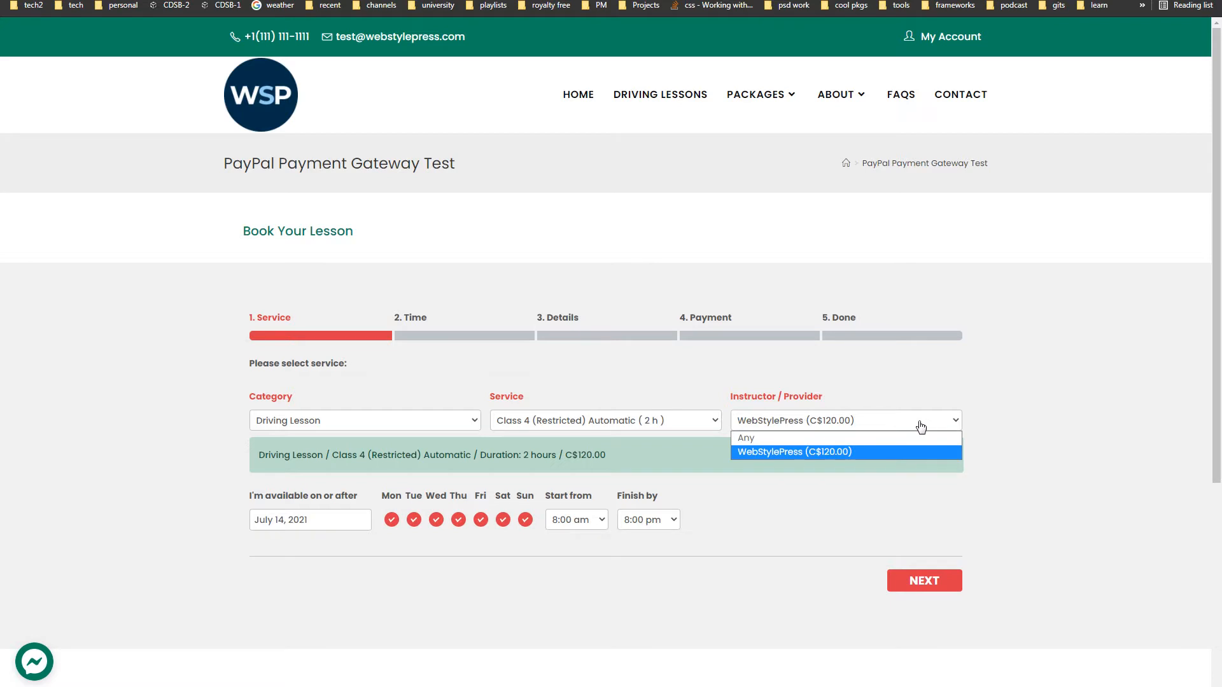
{"action": "left_click", "coordinate": [920, 427]}
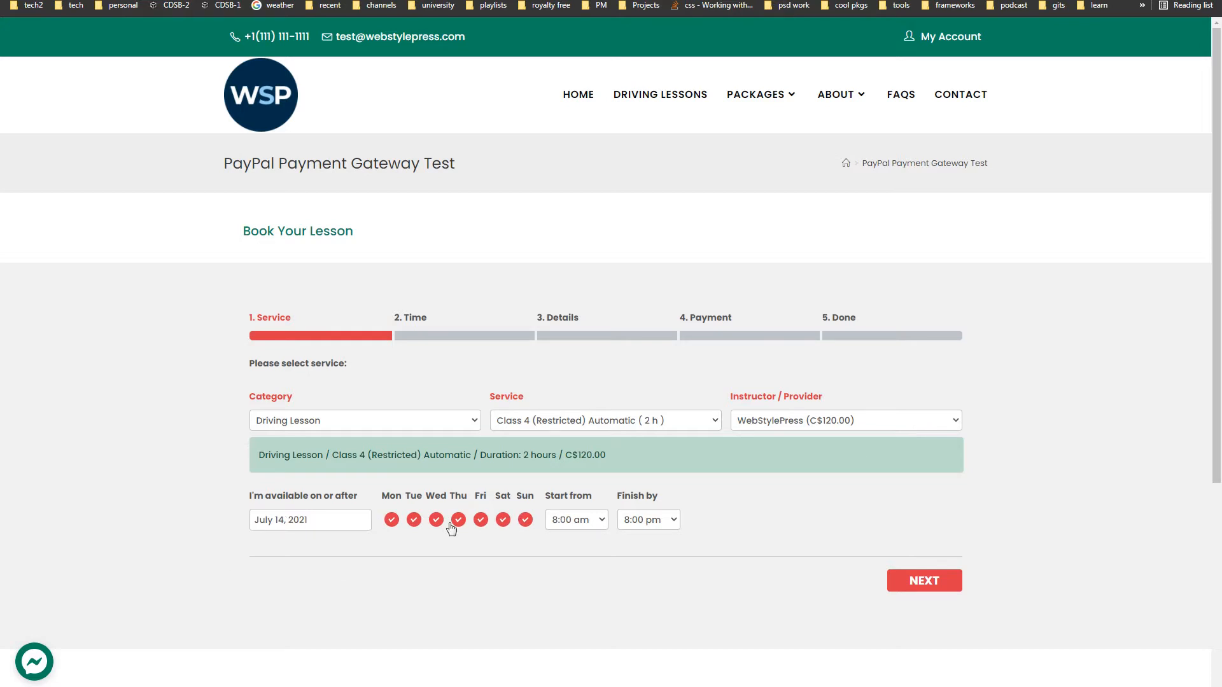
- Leave the start time and 8:00 pm finish time unchanged and continue to the Time step
{"action": "left_click", "coordinate": [596, 527]}
{"action": "left_click", "coordinate": [596, 528]}
{"action": "left_click", "coordinate": [647, 528]}
{"action": "left_click", "coordinate": [647, 527]}
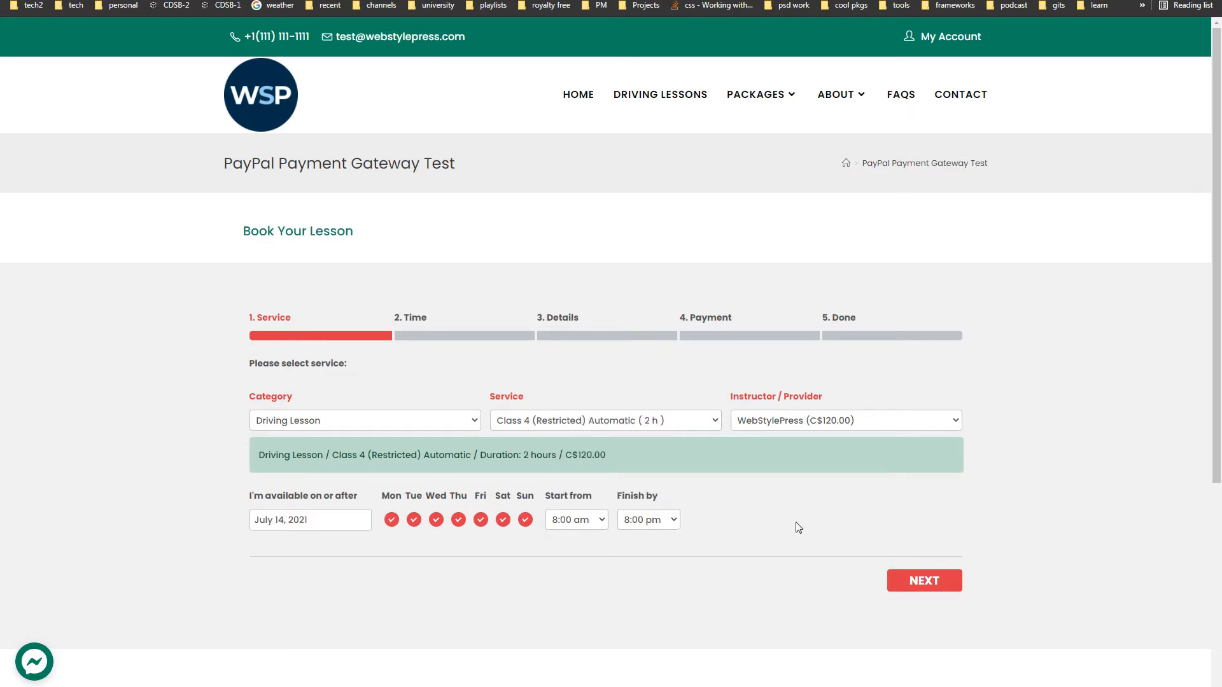
{"action": "left_click", "coordinate": [915, 582]}
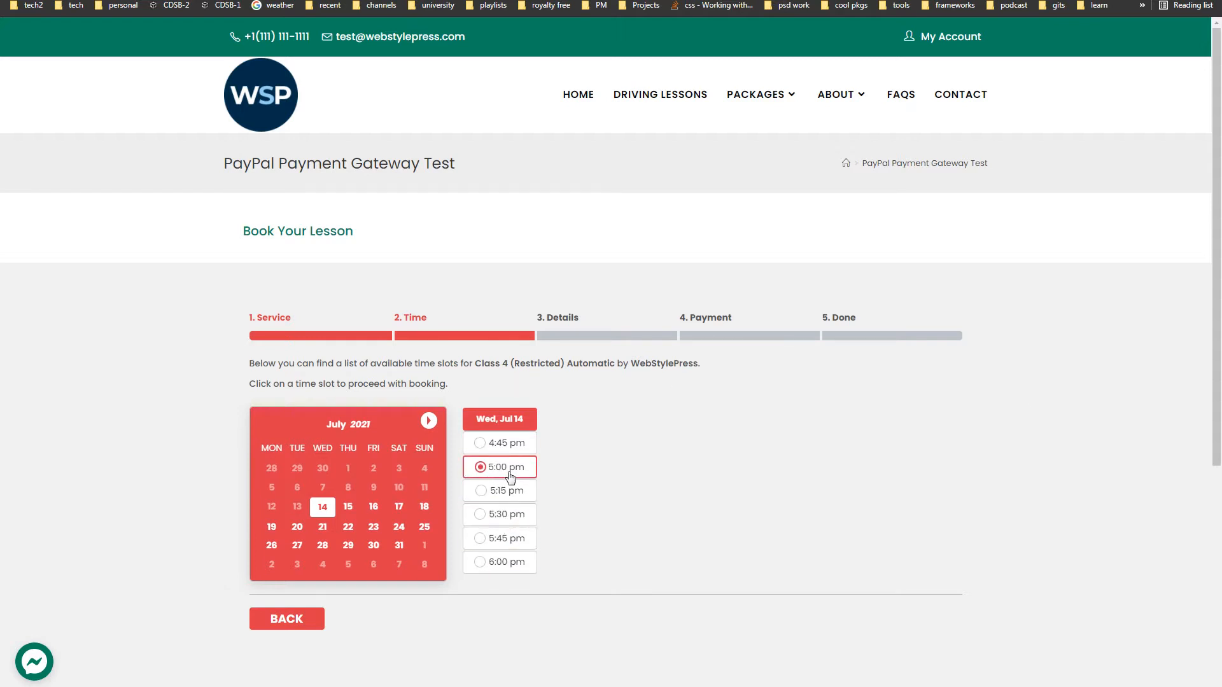
- Pick July 22 in the calendar and book the 9:00 am slot to reach Details
{"action": "left_click", "coordinate": [348, 527]}
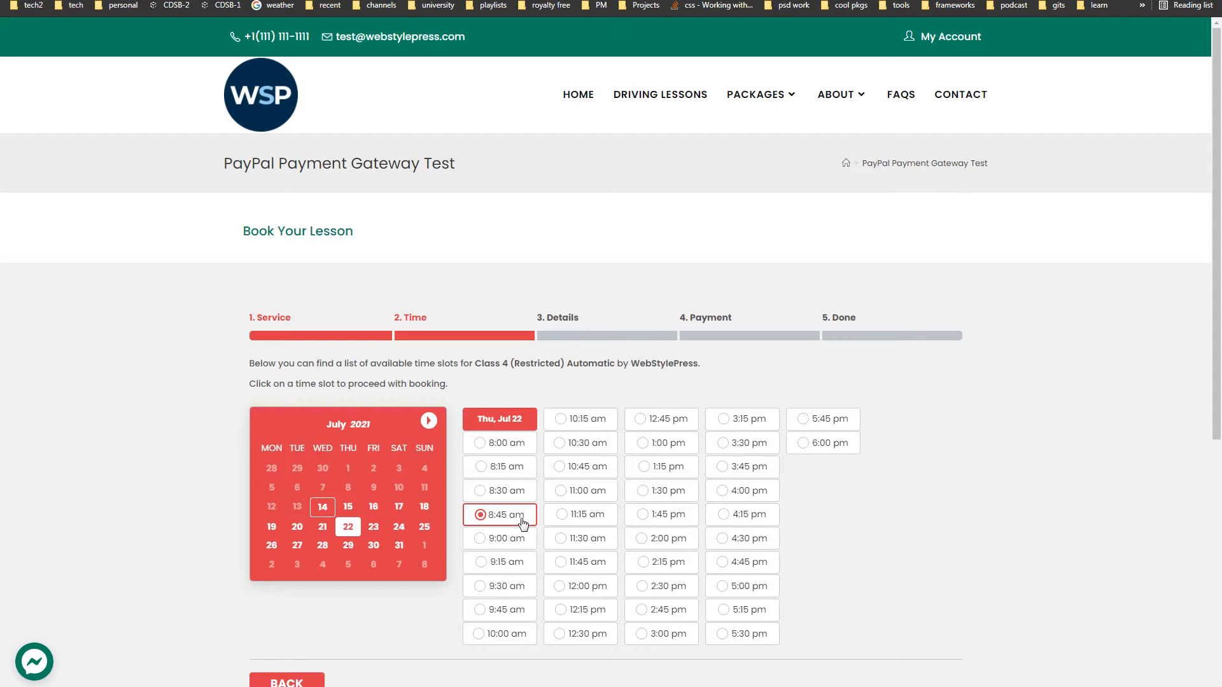
{"action": "left_click", "coordinate": [515, 444]}
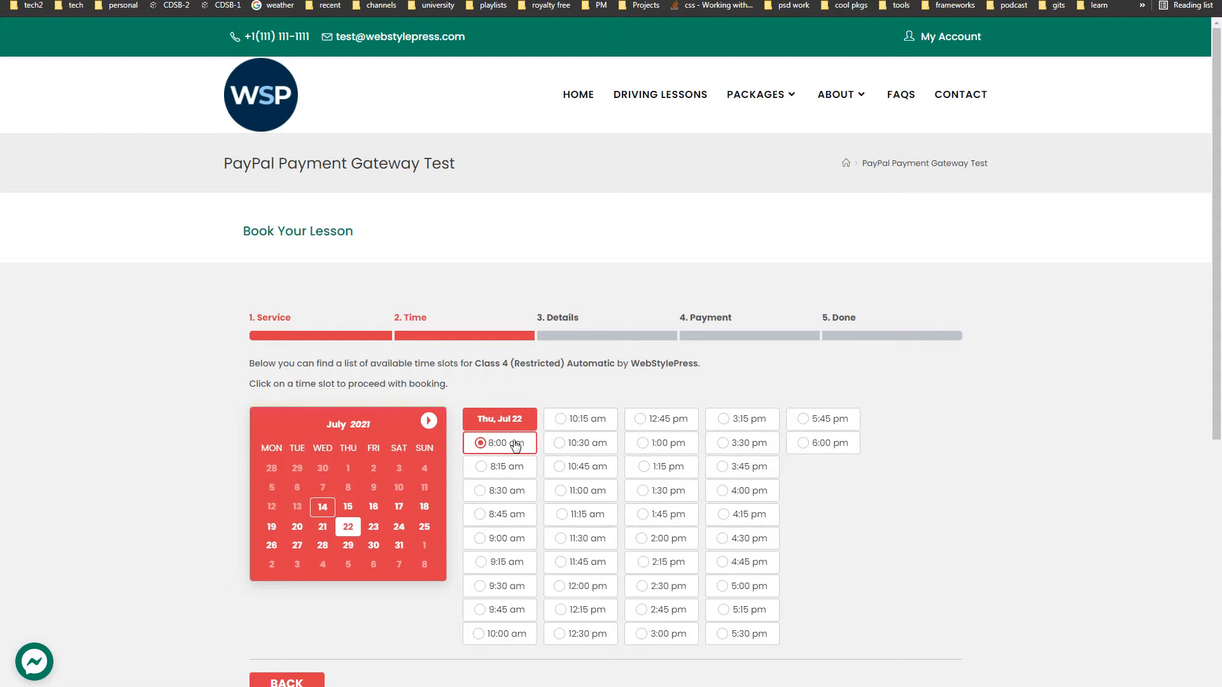
{"action": "left_click", "coordinate": [510, 562]}
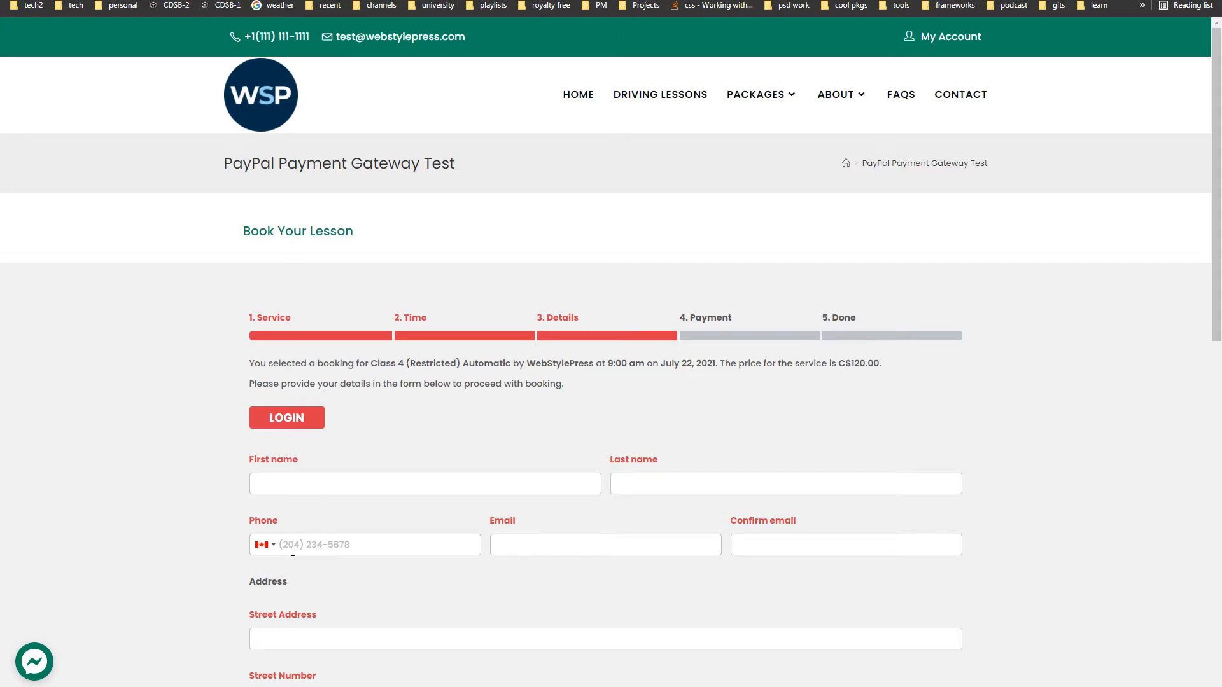
- Check the phone country-code list and scroll through the empty Details fields
{"action": "left_click", "coordinate": [266, 546]}
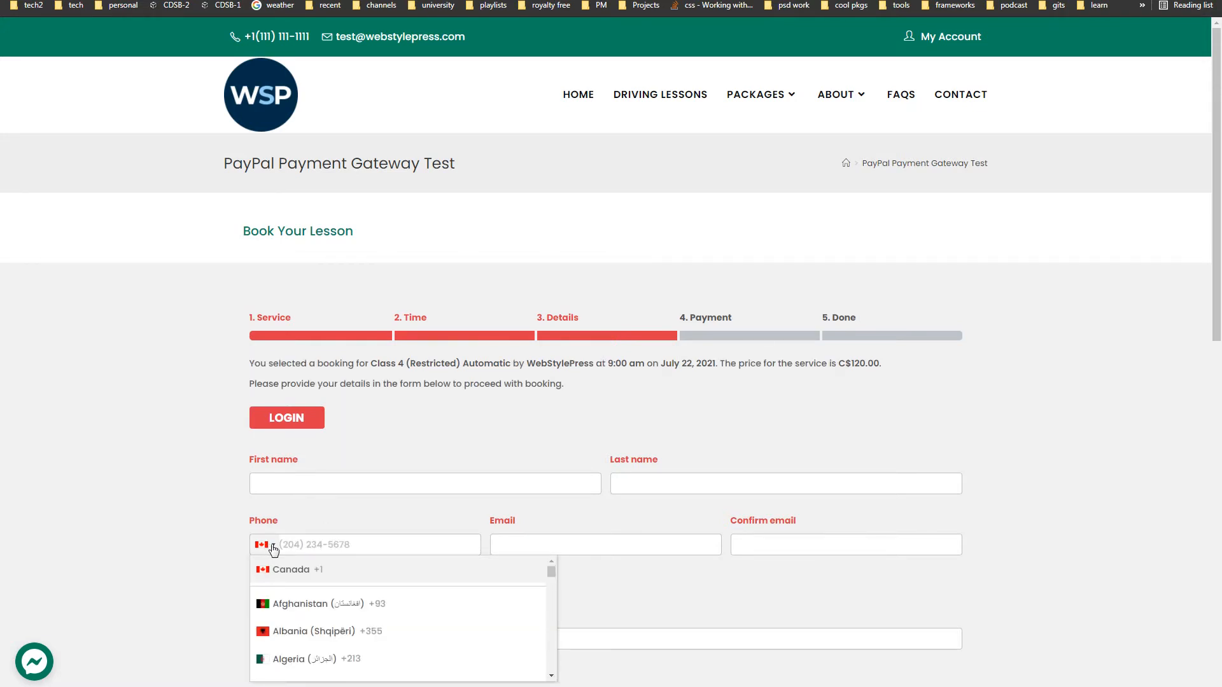
{"action": "left_click", "coordinate": [269, 546]}
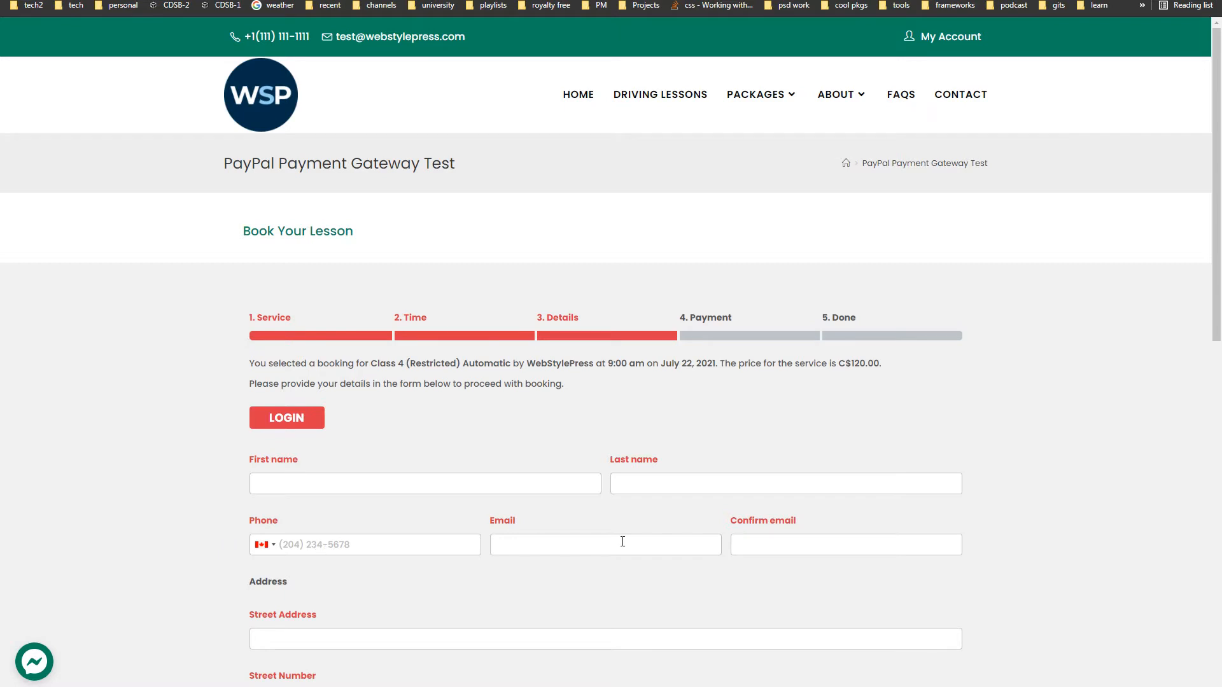
{"action": "scroll", "coordinate": [1101, 458], "scroll_direction": "down", "scroll_amount": 7}
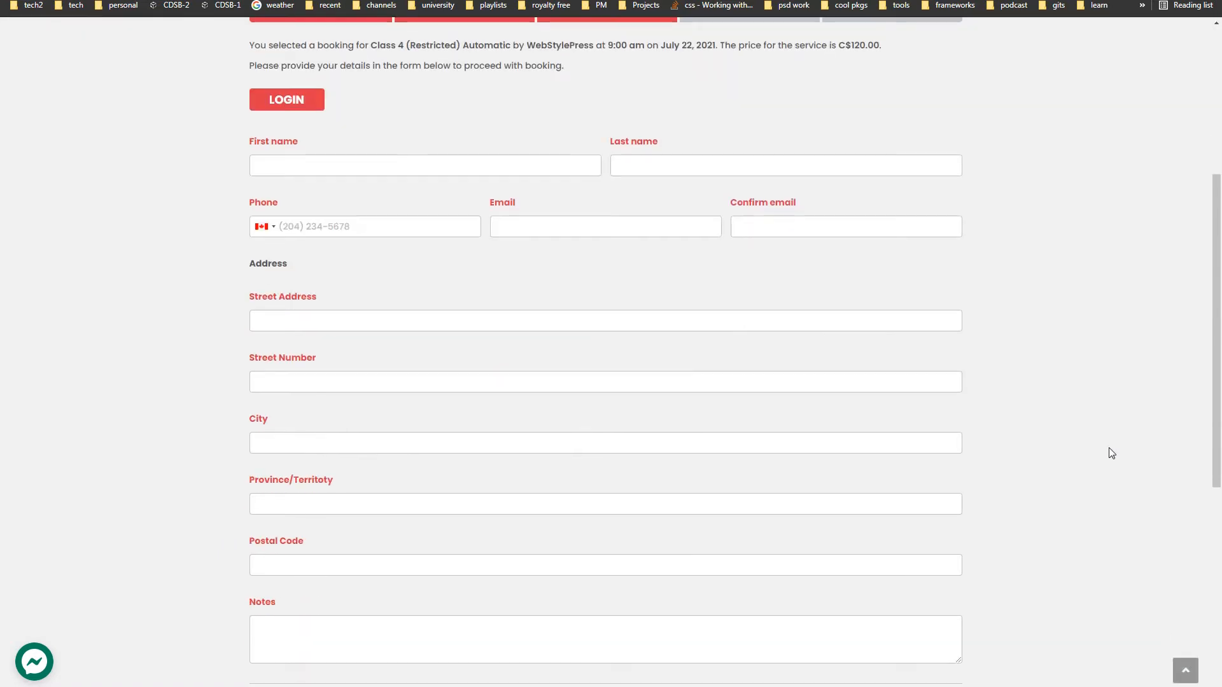
{"action": "scroll", "coordinate": [1110, 453], "scroll_direction": "up", "scroll_amount": 1}
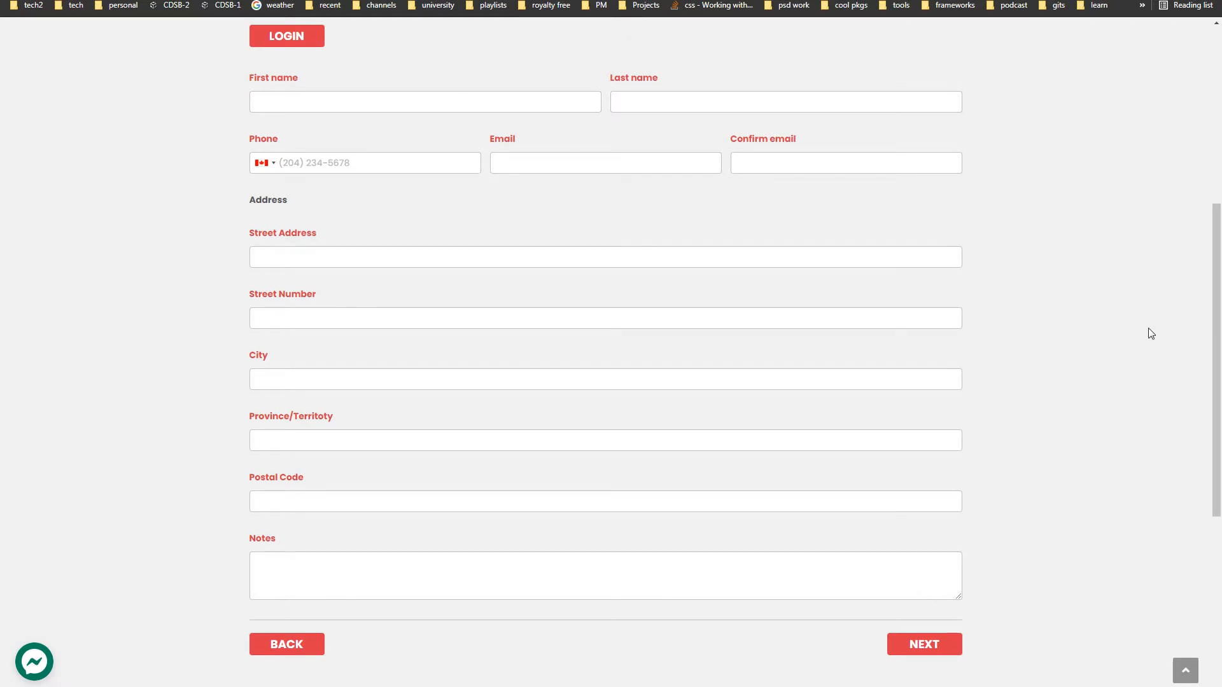
- Paste the customer's first name and surname into the First and Last Name fields
{"action": "left_click", "coordinate": [414, 102]}
{"action": "double_click", "coordinate": [295, 104]}
{"action": "key", "text": "ctrl+c"}
{"action": "key", "text": "BackSpace"}
{"action": "left_click", "coordinate": [675, 94]}
{"action": "key", "text": "ctrl+v"}
- Paste the customer's phone number and e-mail, including the e-mail confirmation
{"action": "left_click", "coordinate": [411, 162]}
{"action": "key", "text": "ctrl+v"}
{"action": "left_click", "coordinate": [842, 162]}
{"action": "key", "text": "ctrl+v"}
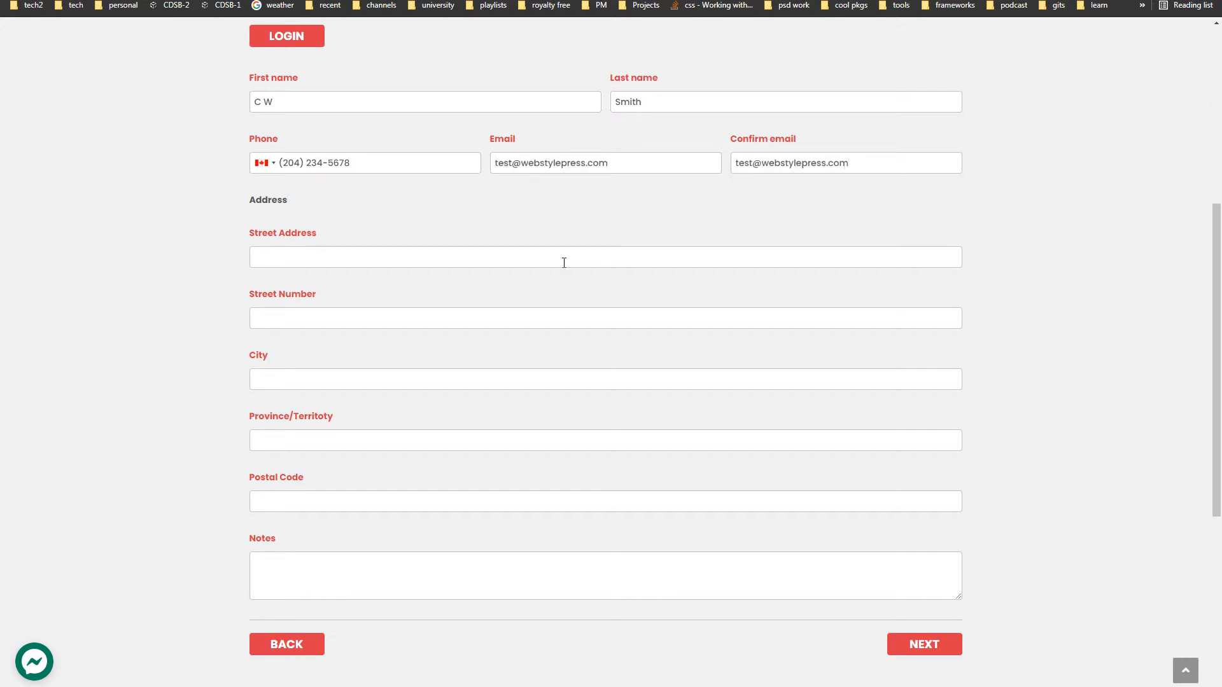
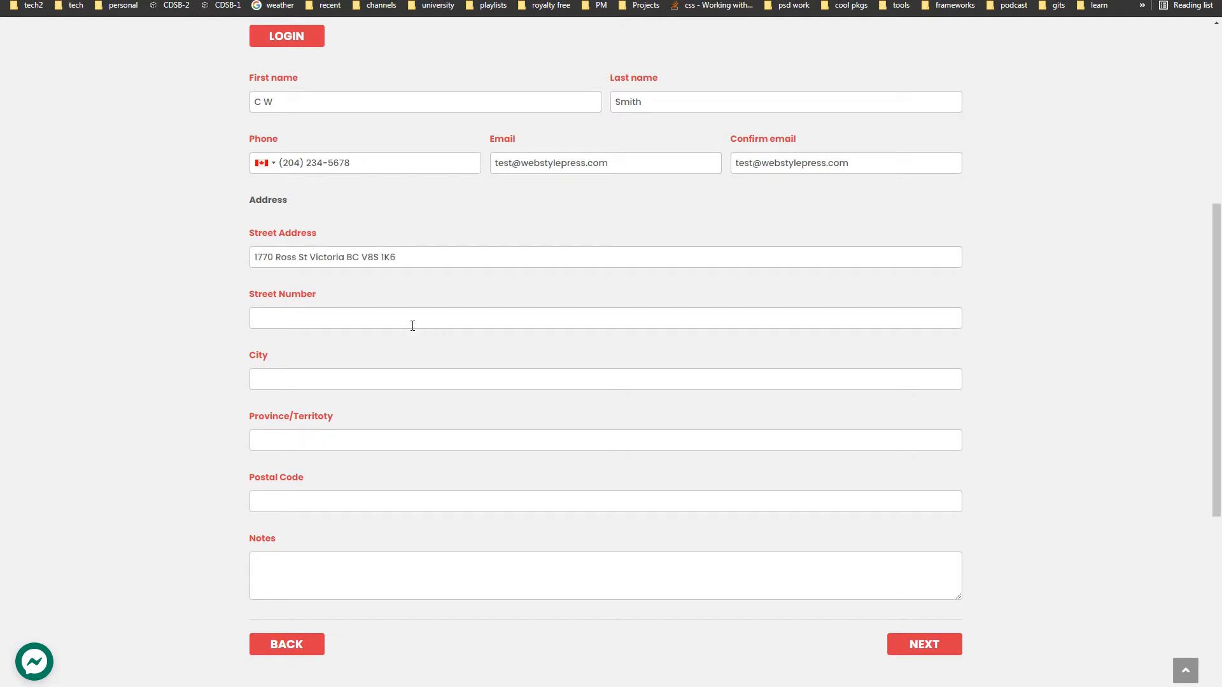
- Paste the address into the street fields and trim it down to the house number
{"action": "left_click", "coordinate": [406, 323]}
{"action": "left_click_drag", "start_coordinate": [278, 319], "coordinate": [553, 317]}
{"action": "key", "text": "BackSpace"}
{"action": "left_click", "coordinate": [450, 376]}
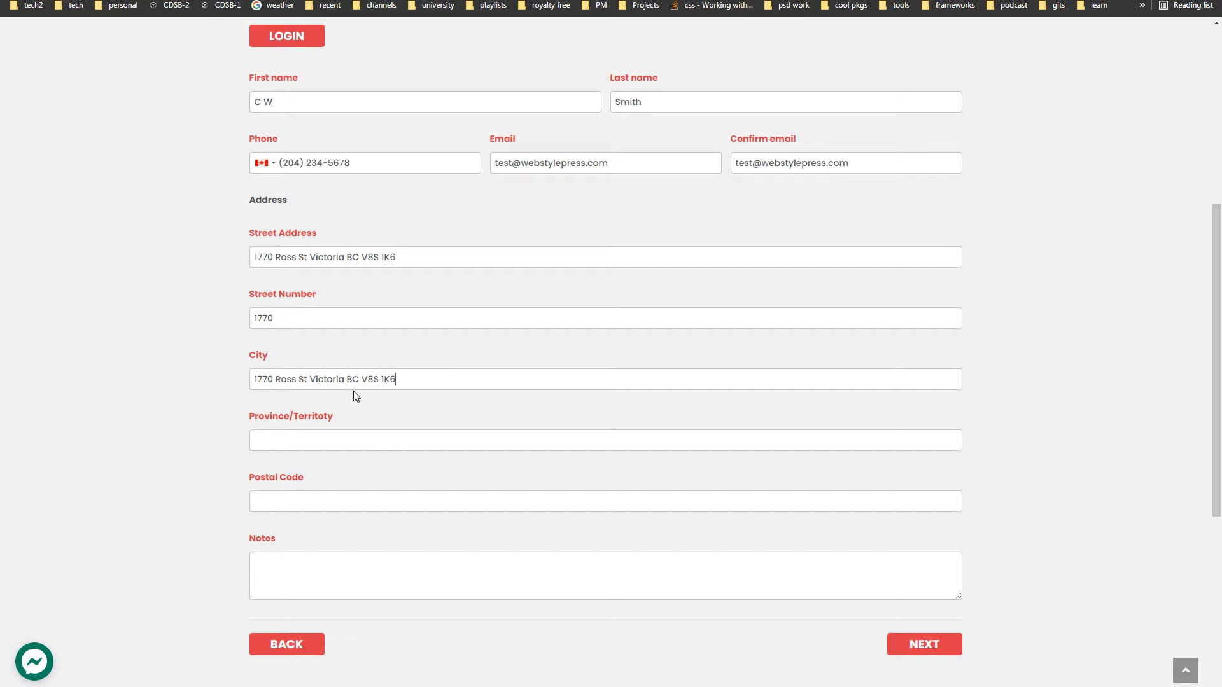
- Trim the pasted address in City so only the city name remains
{"action": "left_click_drag", "start_coordinate": [345, 380], "coordinate": [532, 376]}
{"action": "key", "text": "BackSpace"}
{"action": "left_click_drag", "start_coordinate": [310, 379], "coordinate": [203, 380]}
{"action": "key", "text": "BackSpace"}
{"action": "left_click", "coordinate": [393, 442]}
- Replace the pasted address in the province field with the full province name
{"action": "left_click_drag", "start_coordinate": [344, 440], "coordinate": [234, 446]}
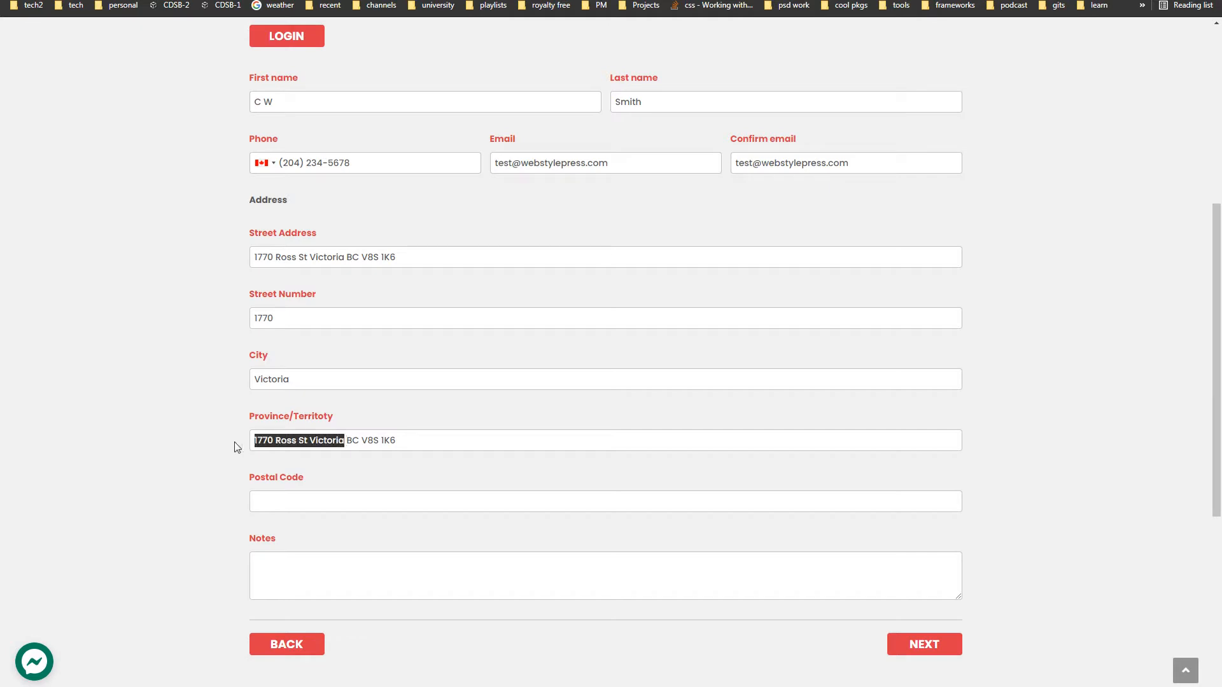
{"action": "key", "text": "BackSpace"}
{"action": "key", "text": "Delete"}
{"action": "type", "text": "British C"}
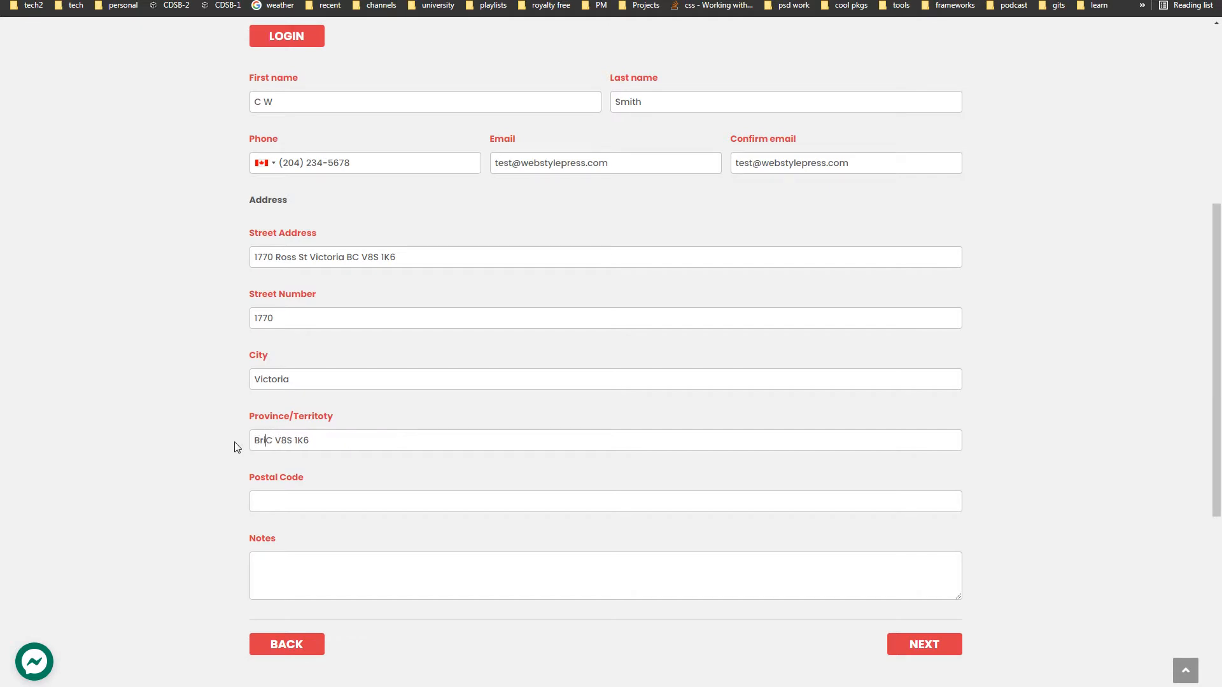
{"action": "type", "text": "olumbia"}
{"action": "key", "text": "shift+End"}
{"action": "key", "text": "BackSpace"}
- Fill in the postal code from the pasted address and submit the details
{"action": "left_click", "coordinate": [396, 500]}
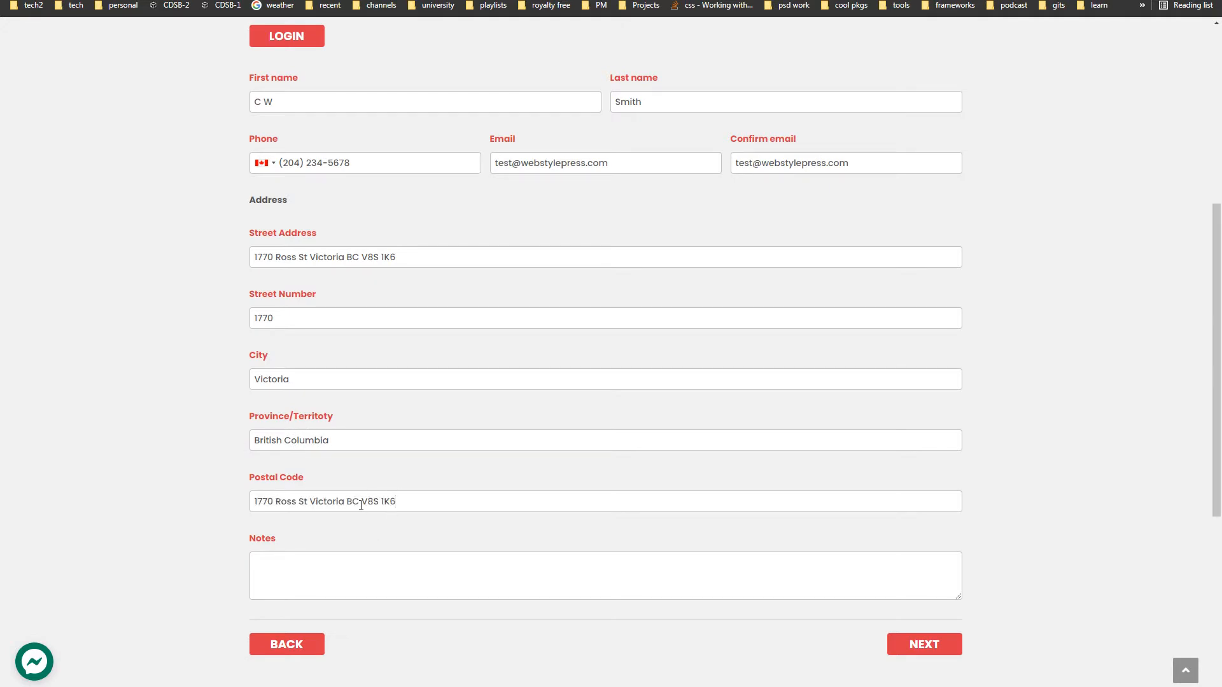
{"action": "left_click_drag", "start_coordinate": [360, 501], "coordinate": [200, 502]}
{"action": "key", "text": "BackSpace"}
{"action": "left_click", "coordinate": [931, 654]}
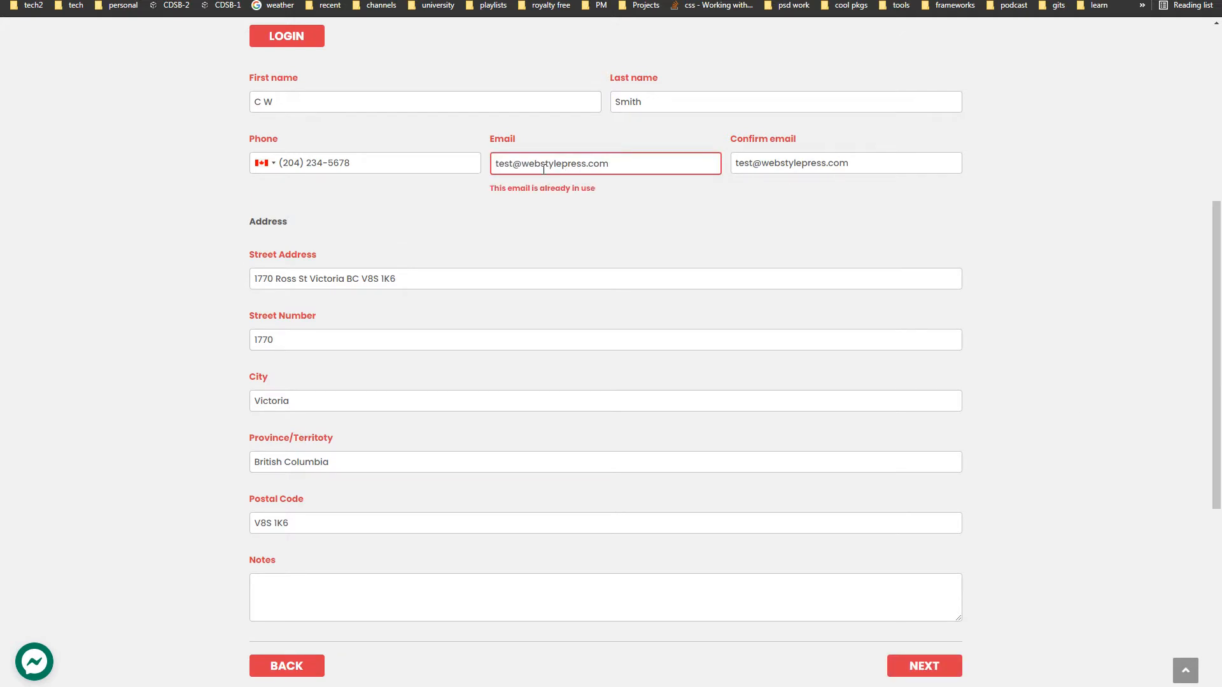
- Finish the new e-mail address, copy it into Confirm email, and submit to reach Payment
{"action": "type", "text": "ings"}
{"action": "key", "text": "ctrl+a"}
{"action": "key", "text": "ctrl+c"}
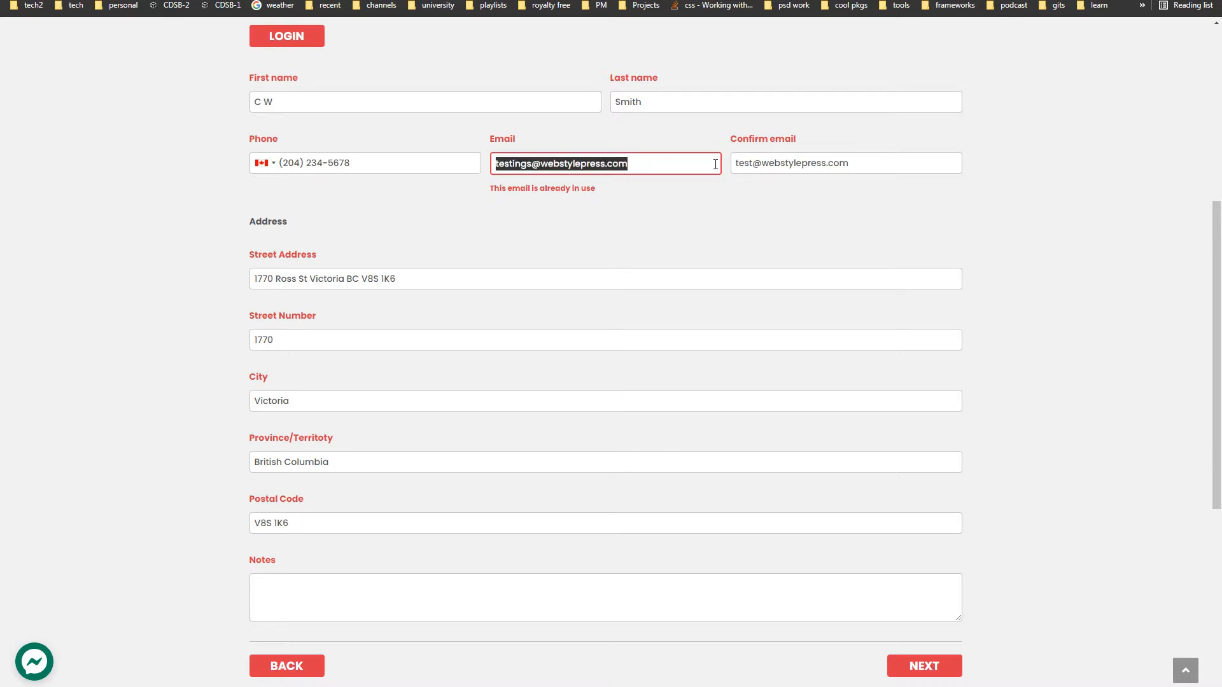
{"action": "left_click", "coordinate": [863, 164]}
{"action": "key", "text": "ctrl+a"}
{"action": "key", "text": "ctrl+v"}
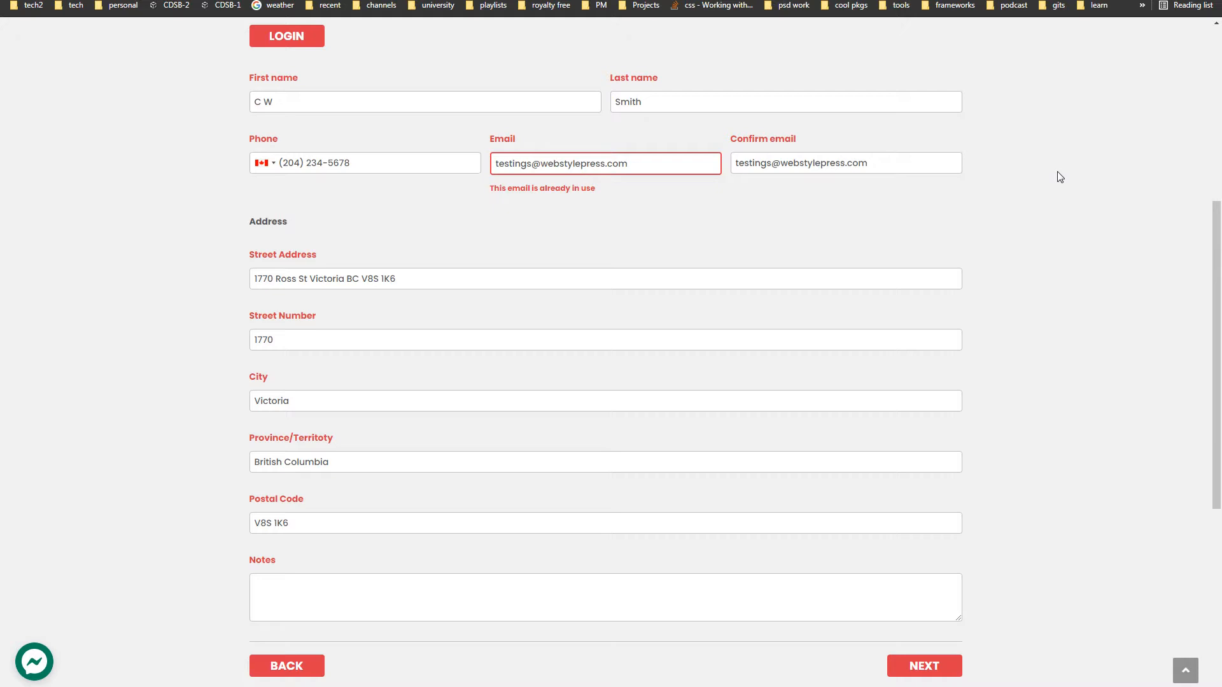
{"action": "left_click", "coordinate": [924, 666]}
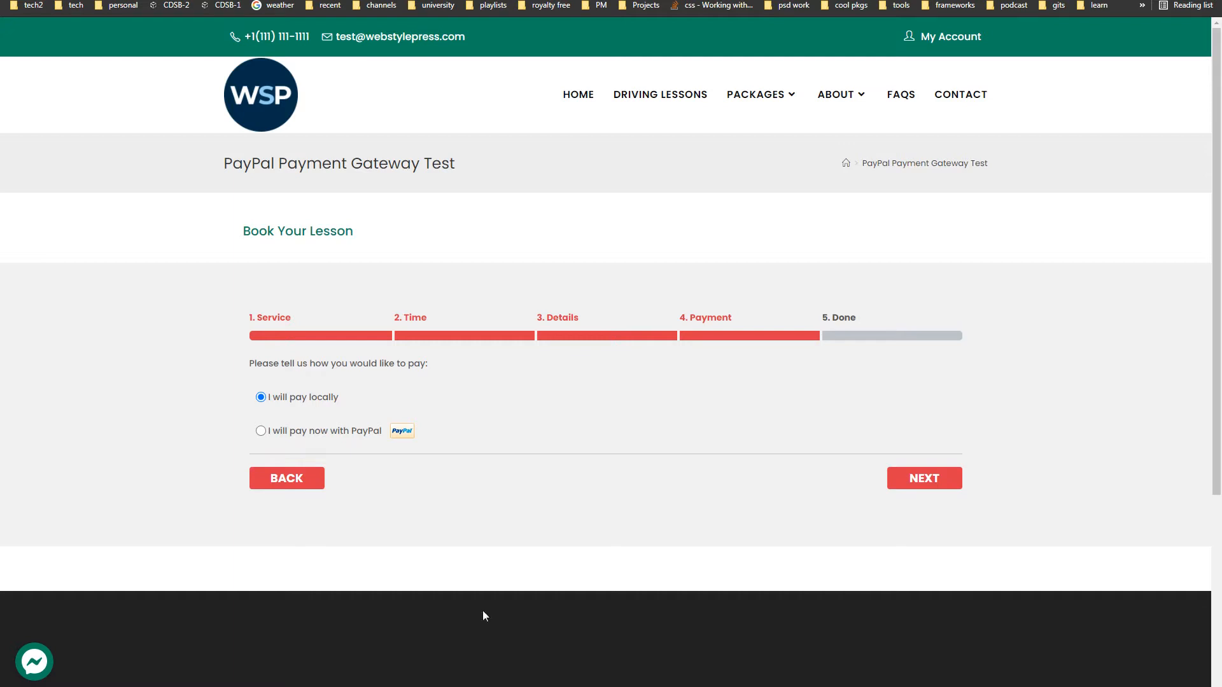
- Select 'I will pay now with PayPal' on the Payment step
{"action": "left_click", "coordinate": [262, 433]}
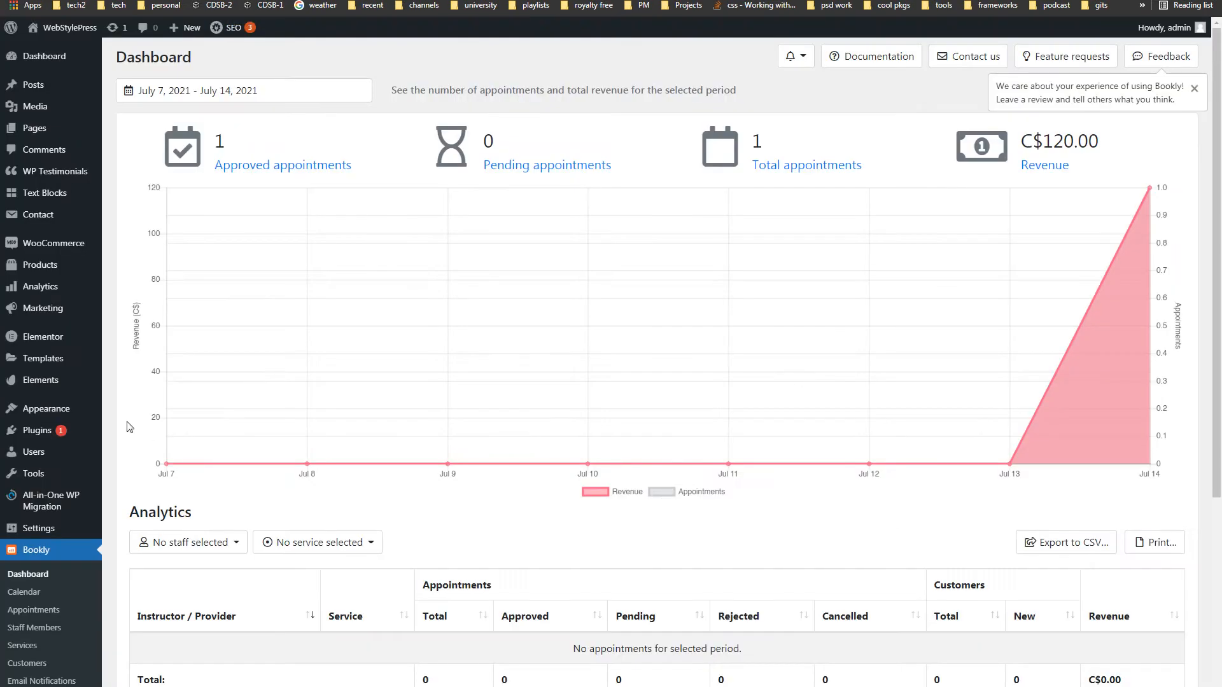
- Scroll through the Bookly dashboard's stats, chart and Analytics table
{"action": "scroll", "coordinate": [113, 406], "scroll_direction": "down", "scroll_amount": 4}
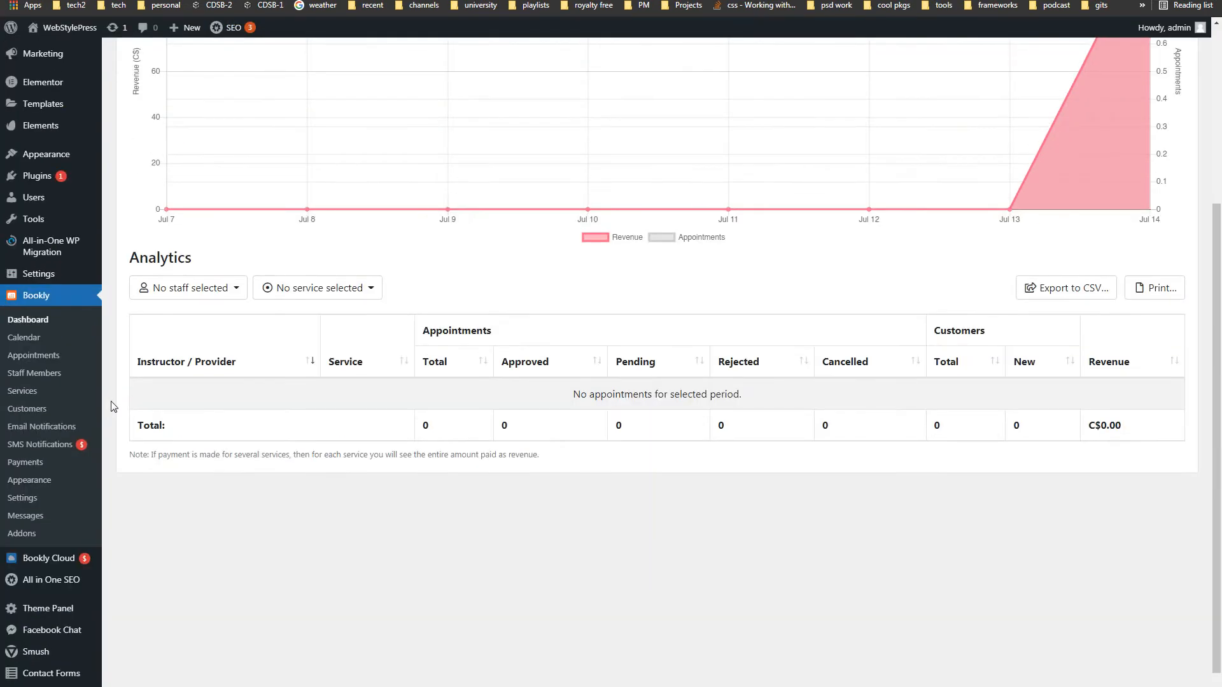
{"action": "scroll", "coordinate": [581, 381], "scroll_direction": "up", "scroll_amount": 4}
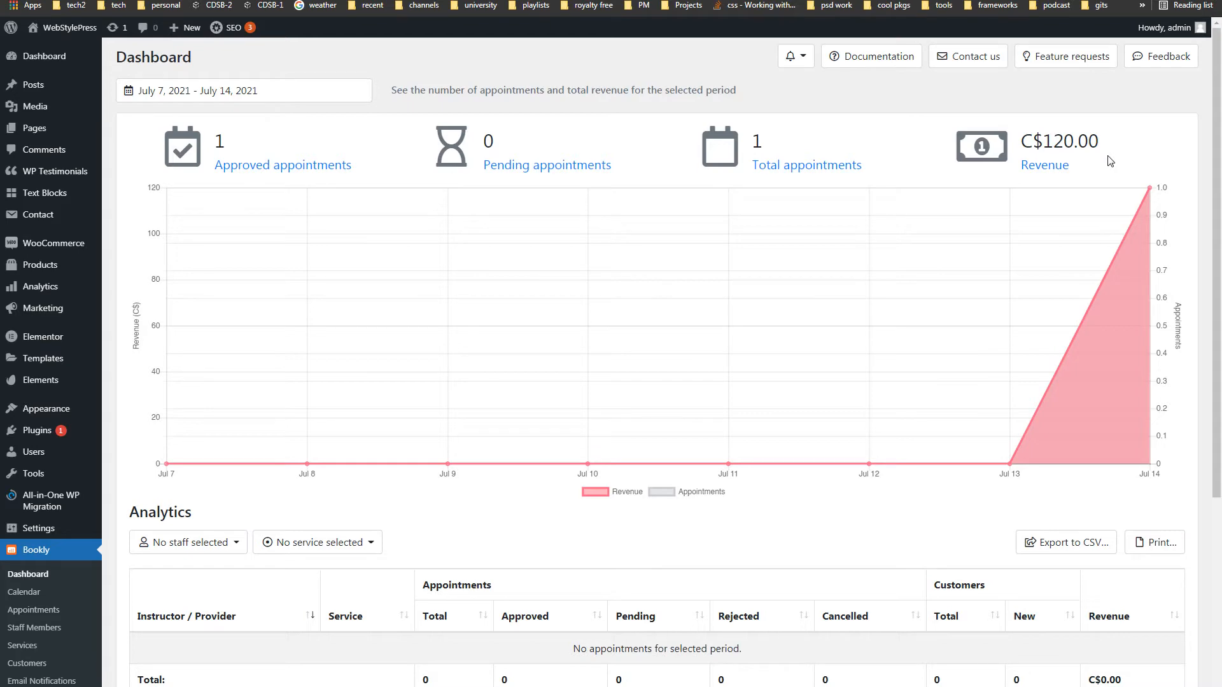
{"action": "scroll", "coordinate": [795, 383], "scroll_direction": "down", "scroll_amount": 4}
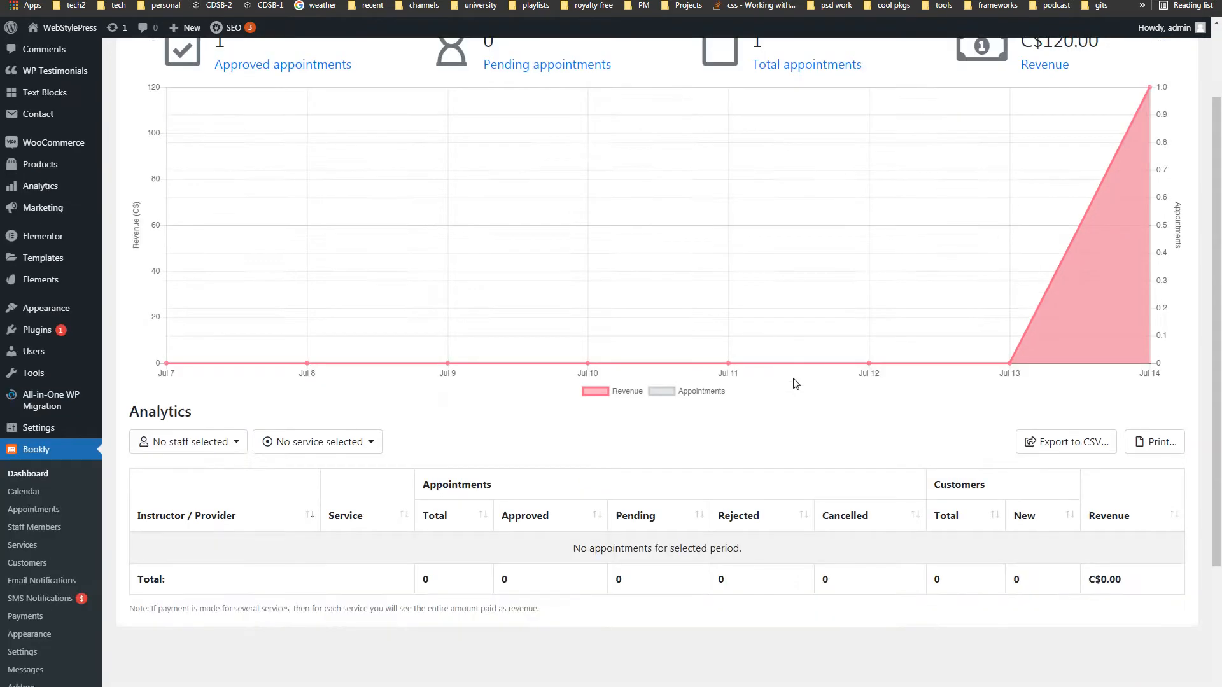
{"action": "scroll", "coordinate": [795, 383], "scroll_direction": "up", "scroll_amount": 4}
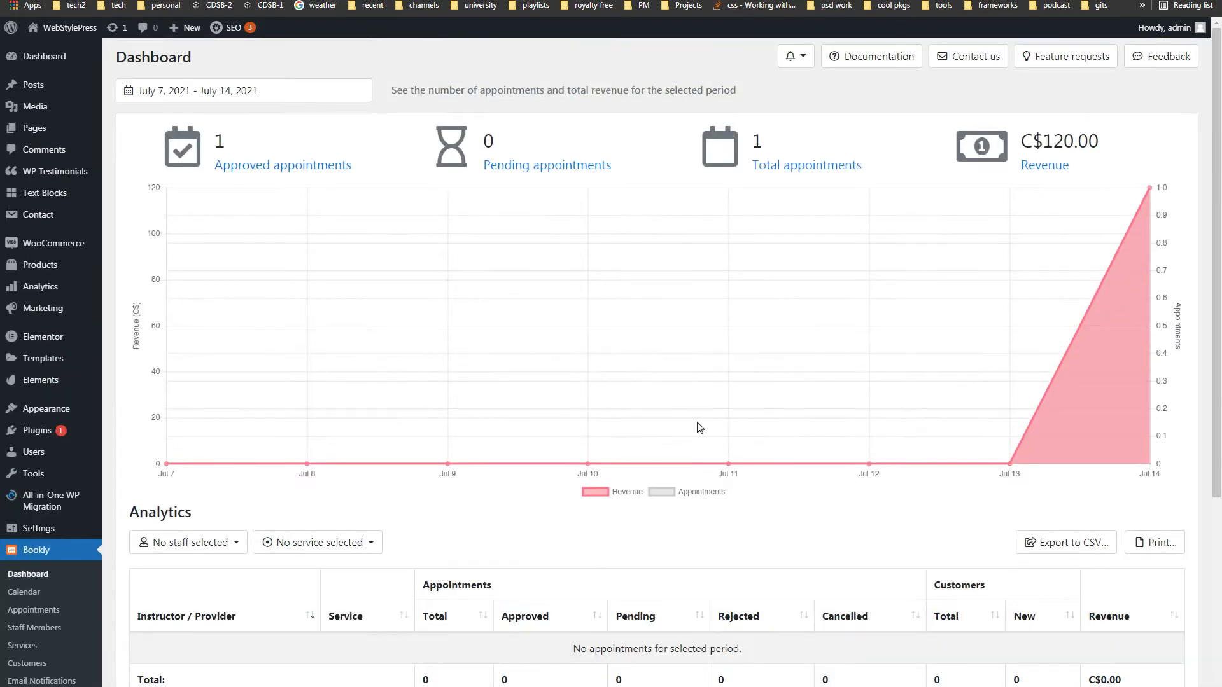
- Open the Bookly calendar and try its Week, Day and List views
{"action": "left_click", "coordinate": [24, 592]}
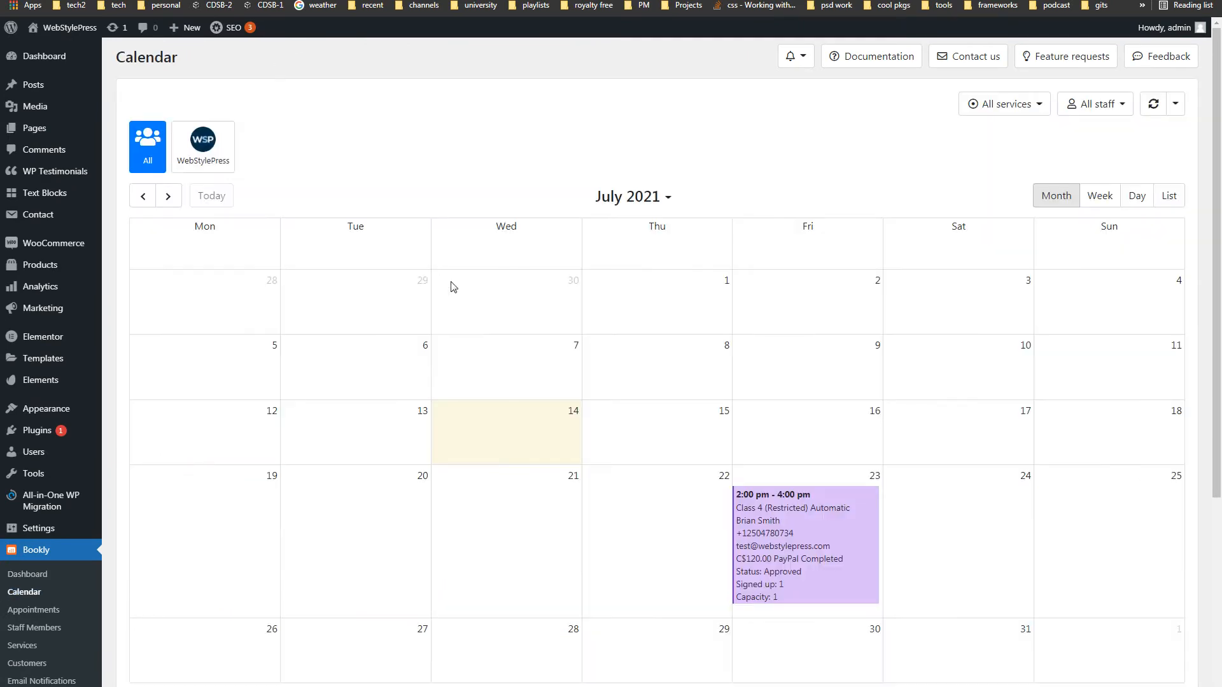
{"action": "scroll", "coordinate": [453, 287], "scroll_direction": "down", "scroll_amount": 4}
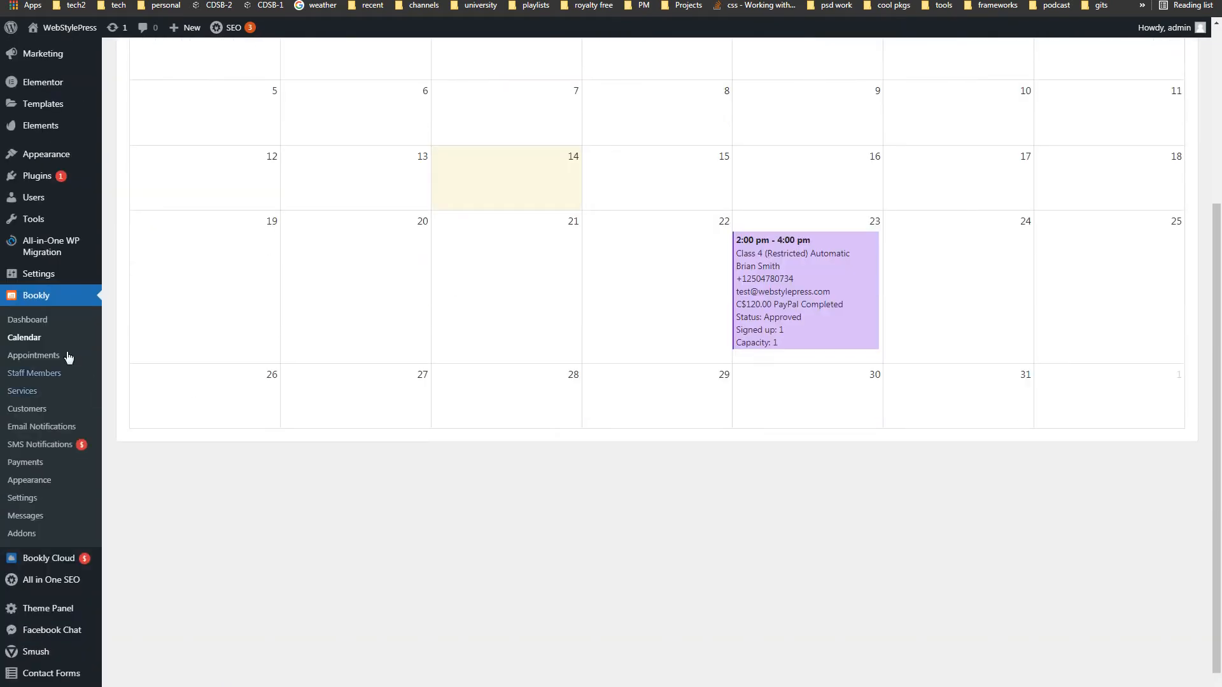
{"action": "scroll", "coordinate": [567, 345], "scroll_direction": "up", "scroll_amount": 4}
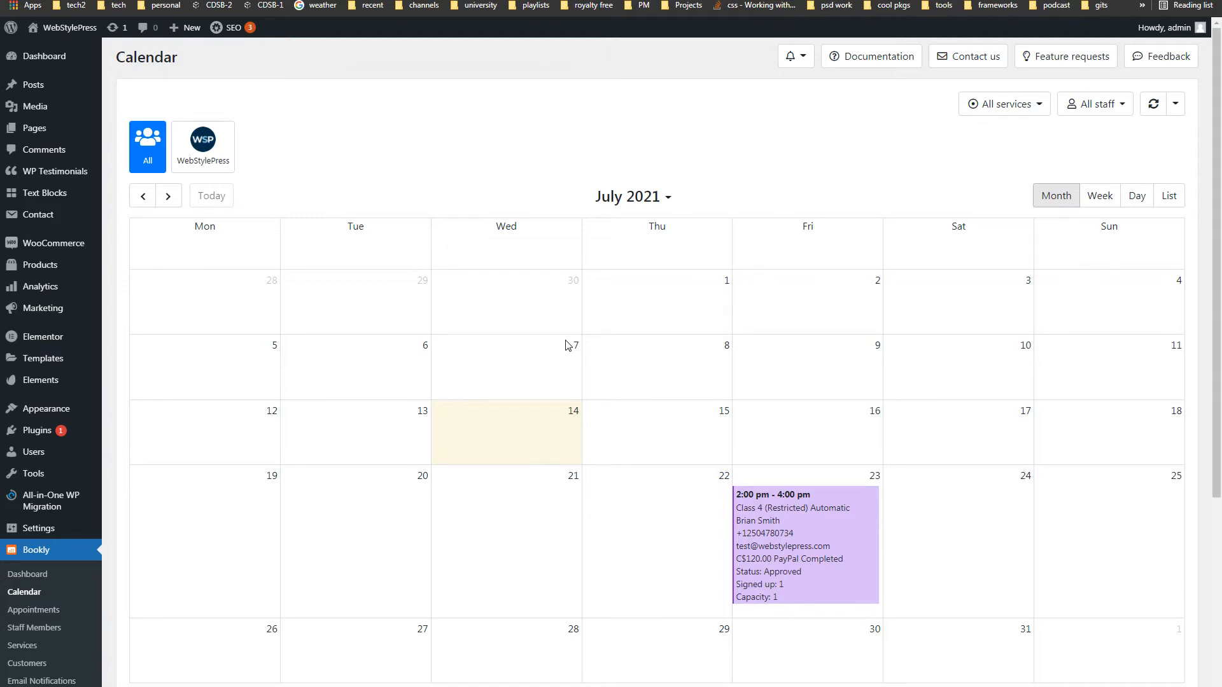
{"action": "left_click", "coordinate": [1089, 198]}
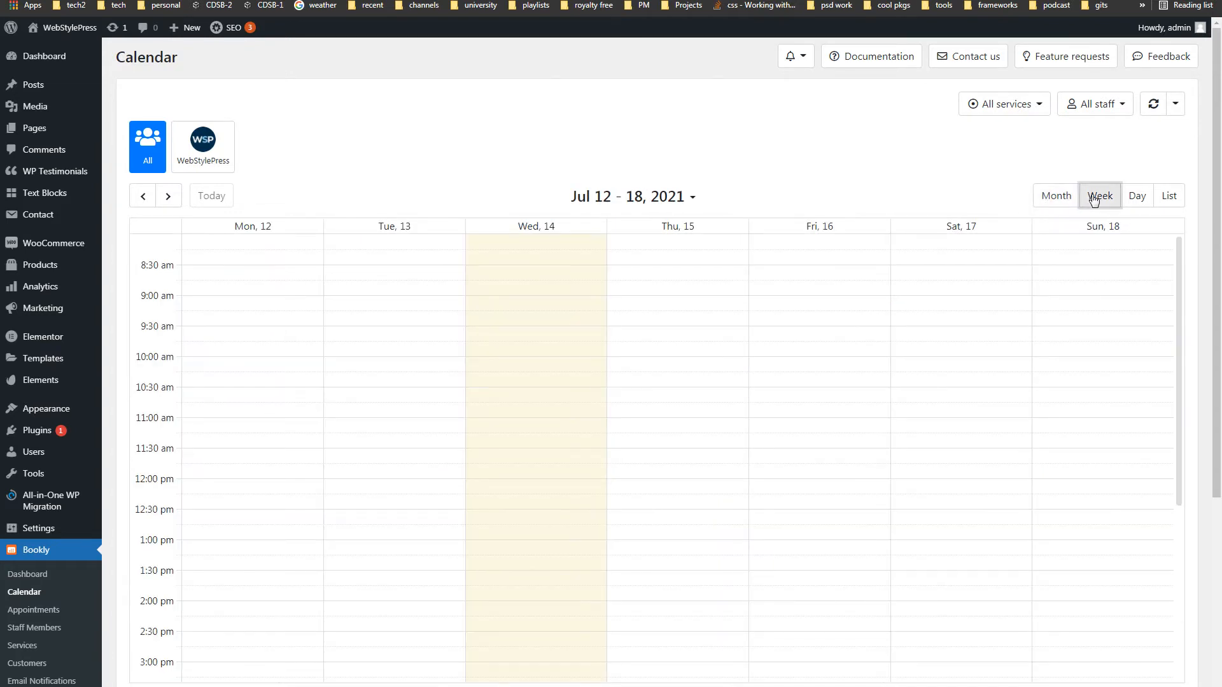
{"action": "left_click", "coordinate": [1127, 198]}
{"action": "left_click", "coordinate": [1166, 198]}
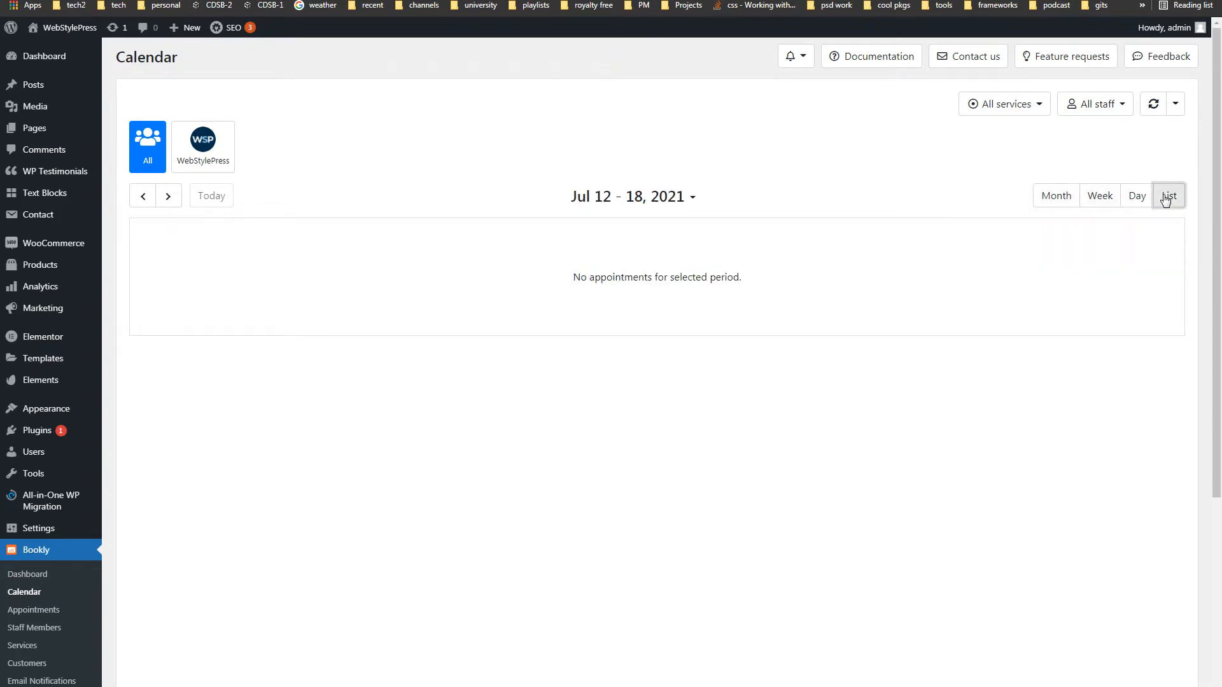
- Pick the Jul 19–25 period, return to Month view, and open the July 23 lesson
{"action": "left_click", "coordinate": [693, 198]}
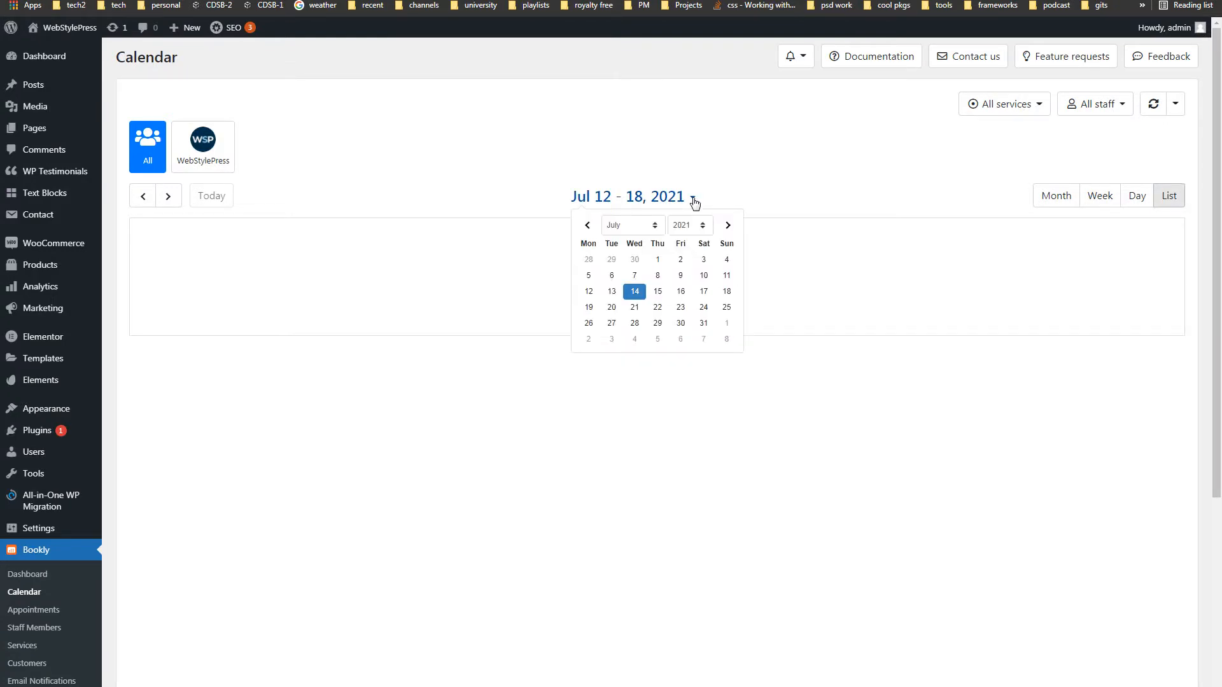
{"action": "left_click", "coordinate": [690, 310]}
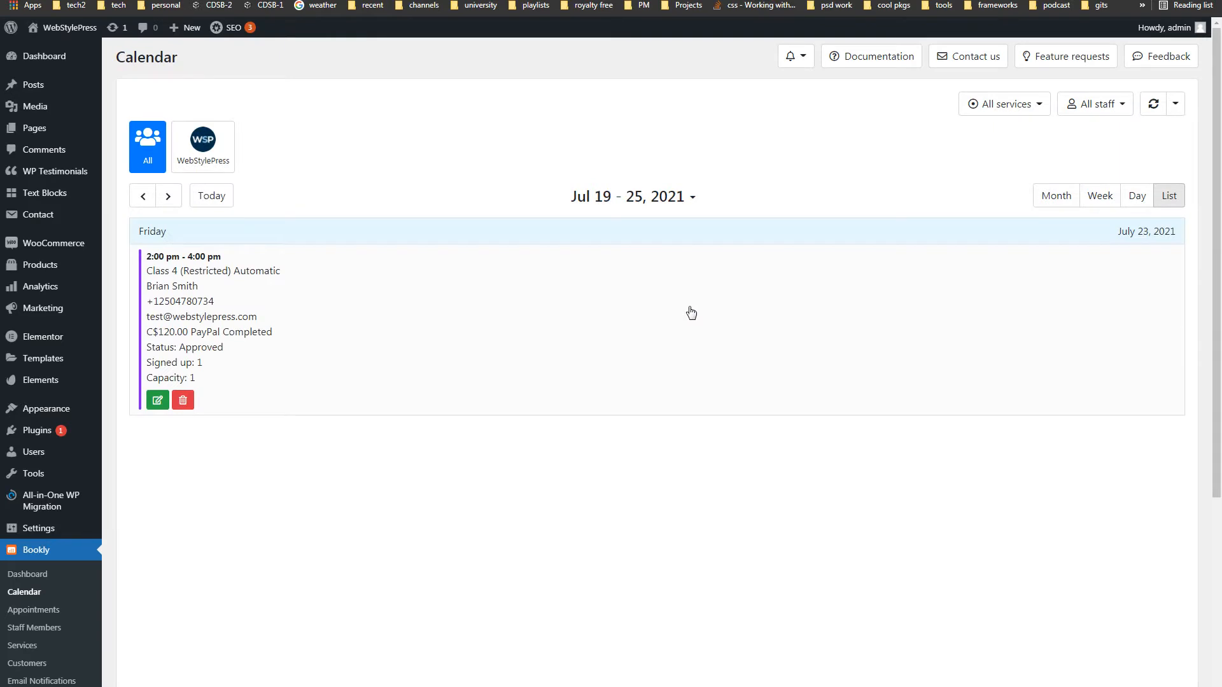
{"action": "left_click", "coordinate": [1057, 197]}
{"action": "mouse_move", "coordinate": [818, 544]}
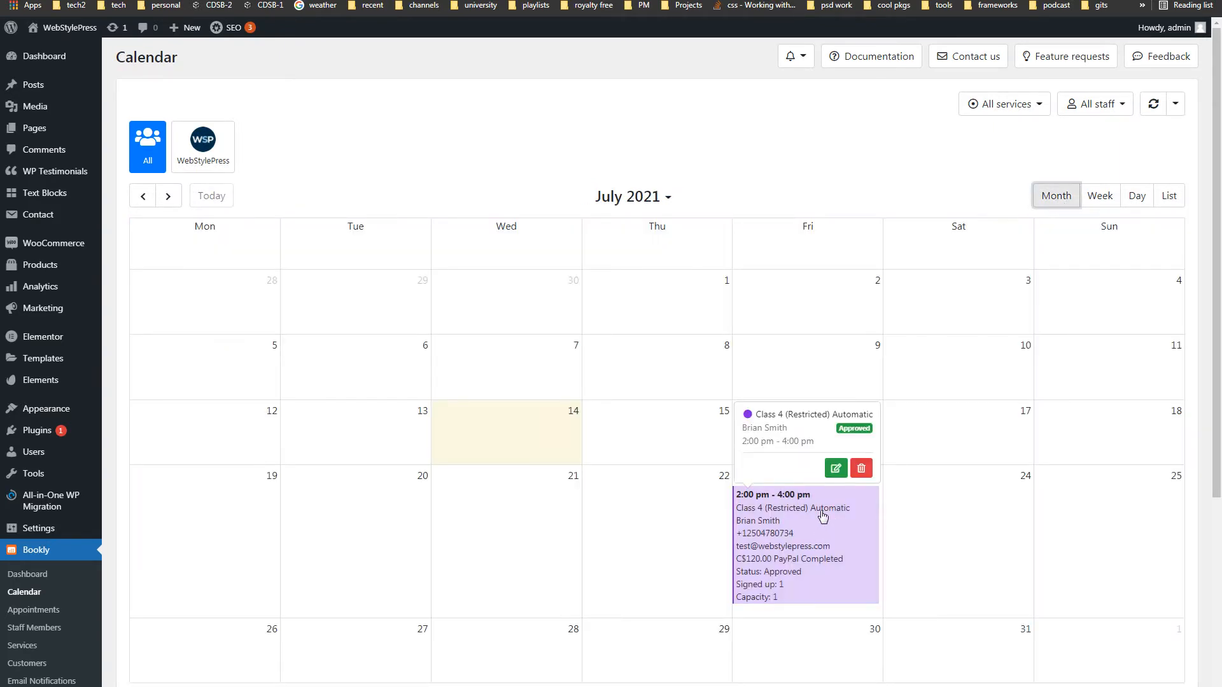
{"action": "left_click", "coordinate": [604, 380]}
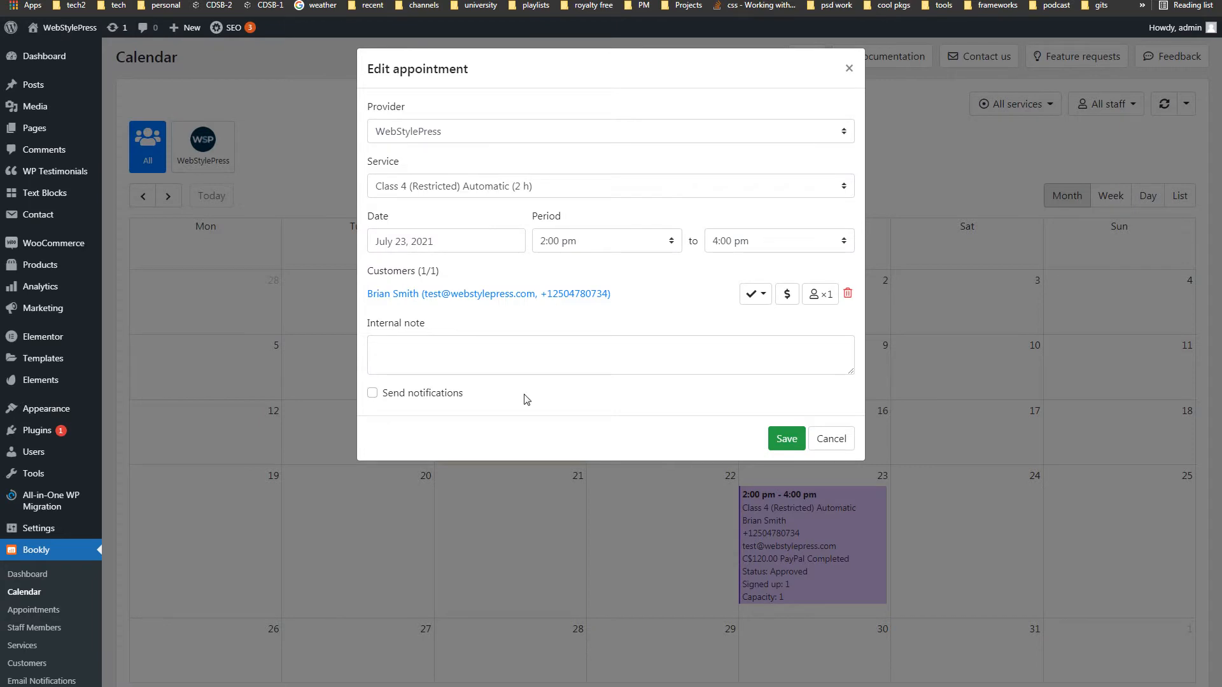
- Keep the customer status as Approved and cancel the Edit appointment dialog
{"action": "left_click", "coordinate": [757, 296]}
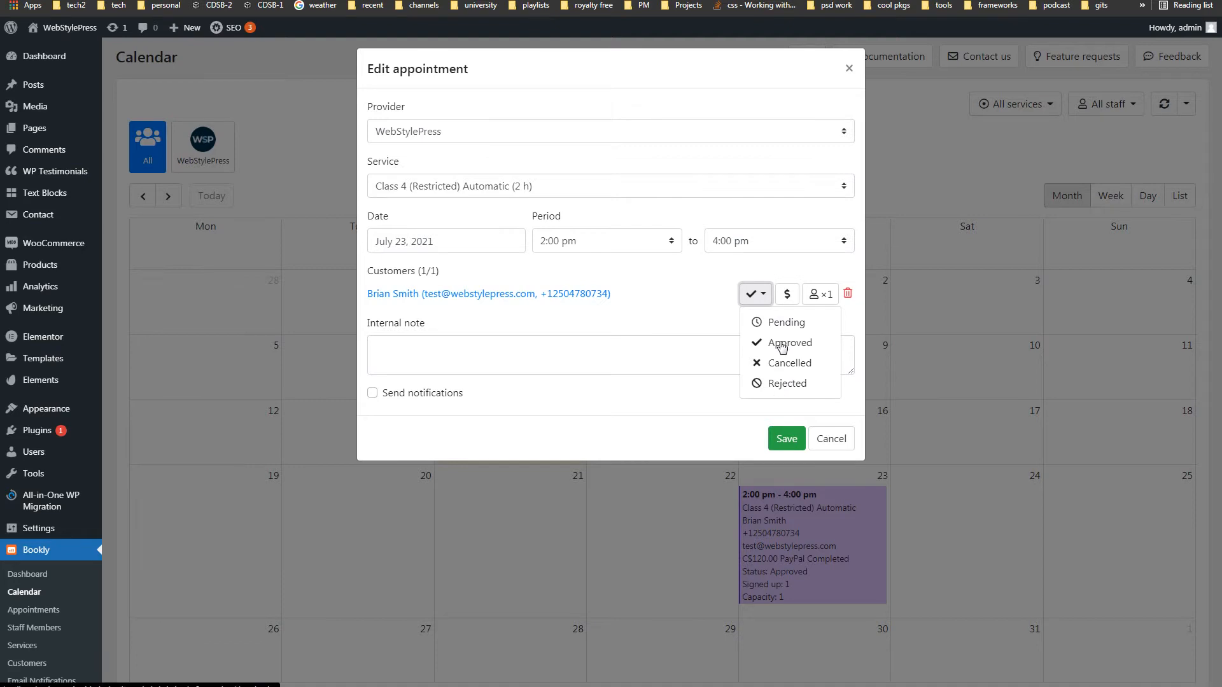
{"action": "left_click", "coordinate": [623, 399]}
{"action": "left_click", "coordinate": [831, 439]}
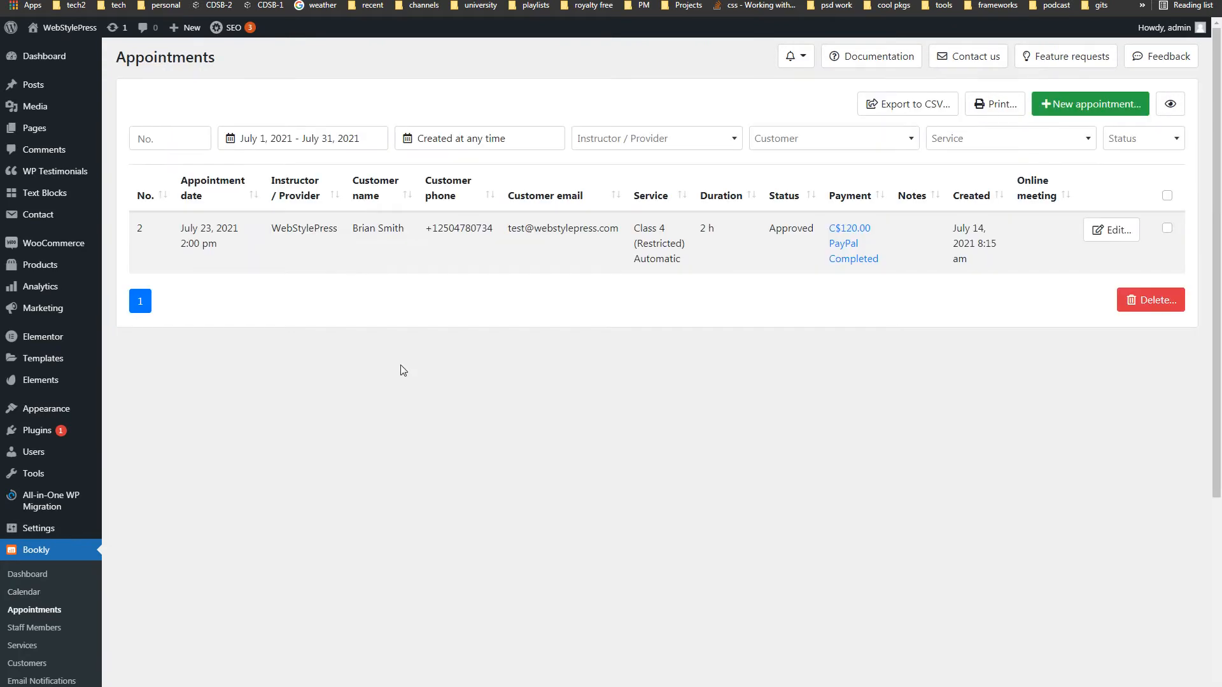
- Open an existing appointment, confirm its status stays Approved, and close it unsaved
{"action": "scroll", "coordinate": [400, 370], "scroll_direction": "down", "scroll_amount": 4}
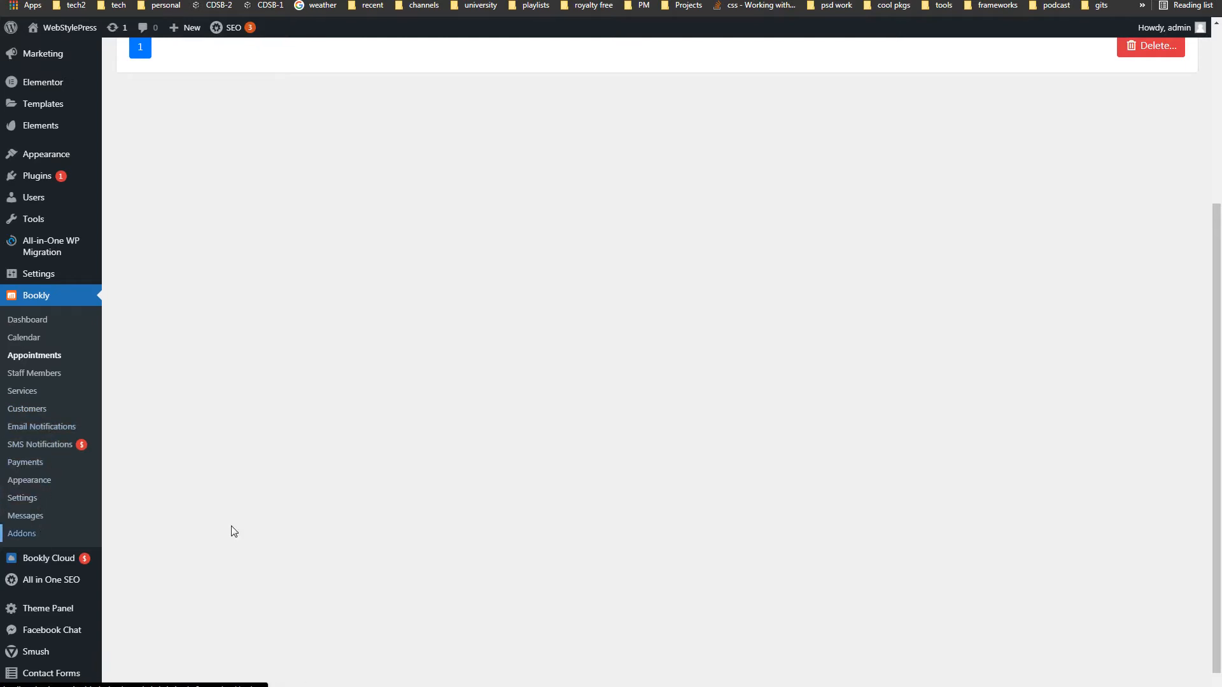
{"action": "scroll", "coordinate": [517, 415], "scroll_direction": "up", "scroll_amount": 4}
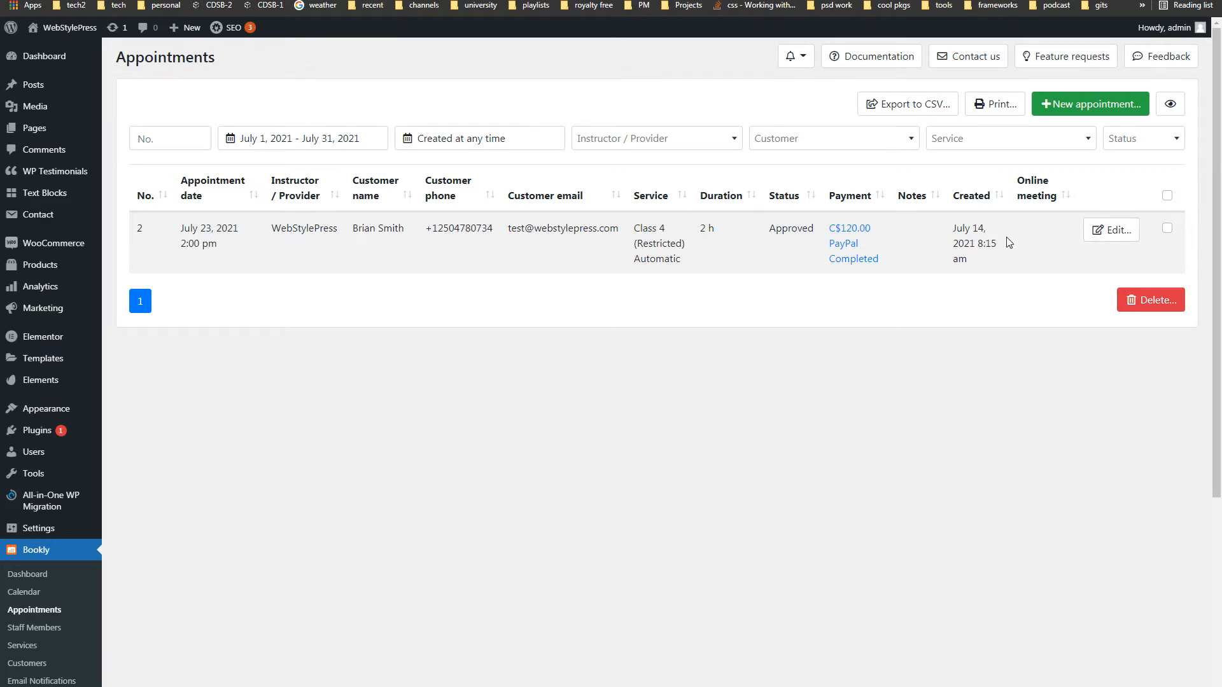
{"action": "left_click", "coordinate": [1110, 233]}
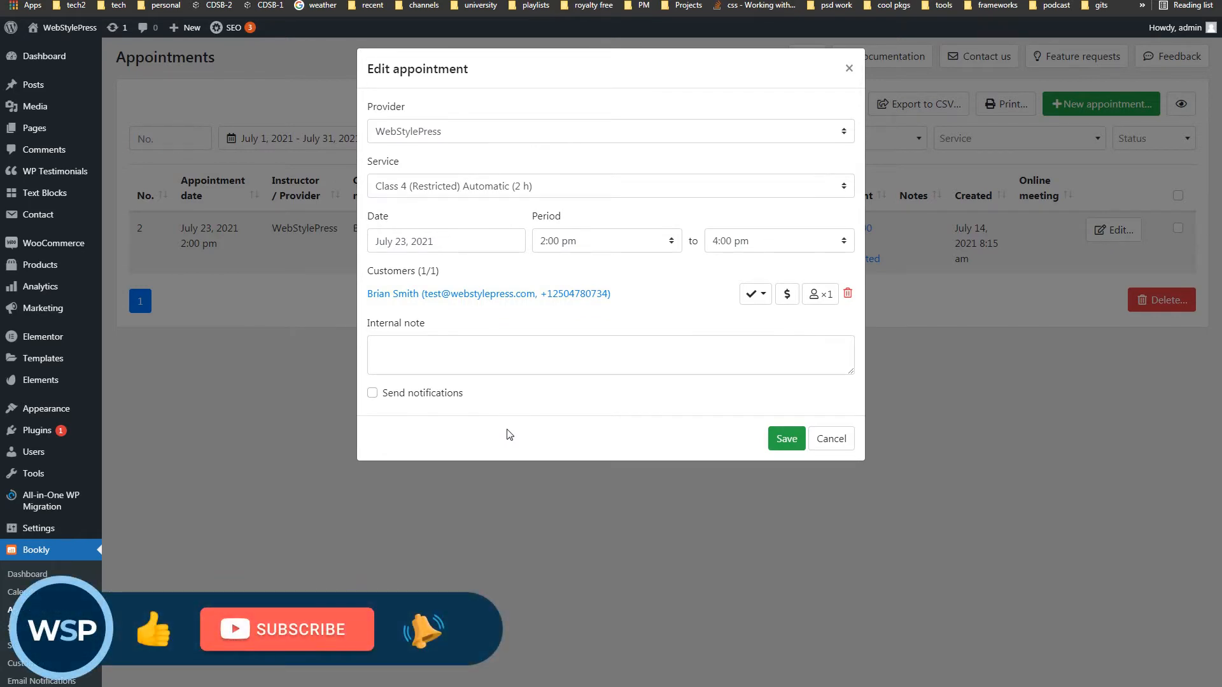
{"action": "left_click", "coordinate": [759, 294]}
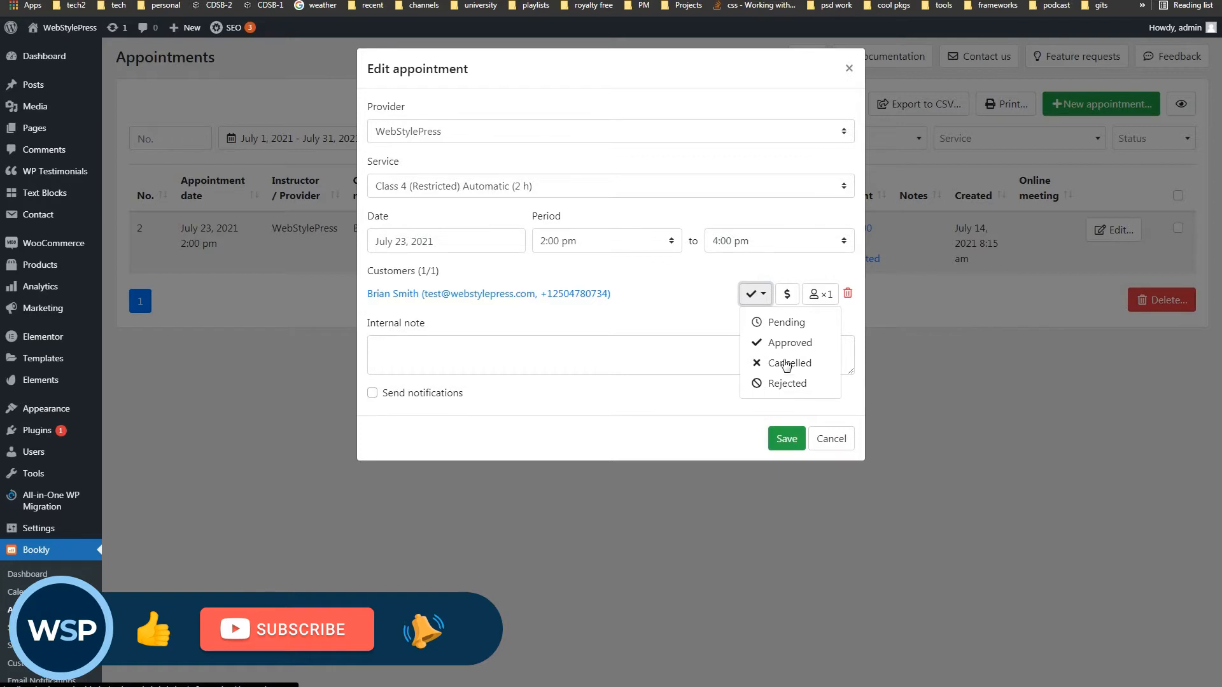
{"action": "left_click", "coordinate": [655, 314]}
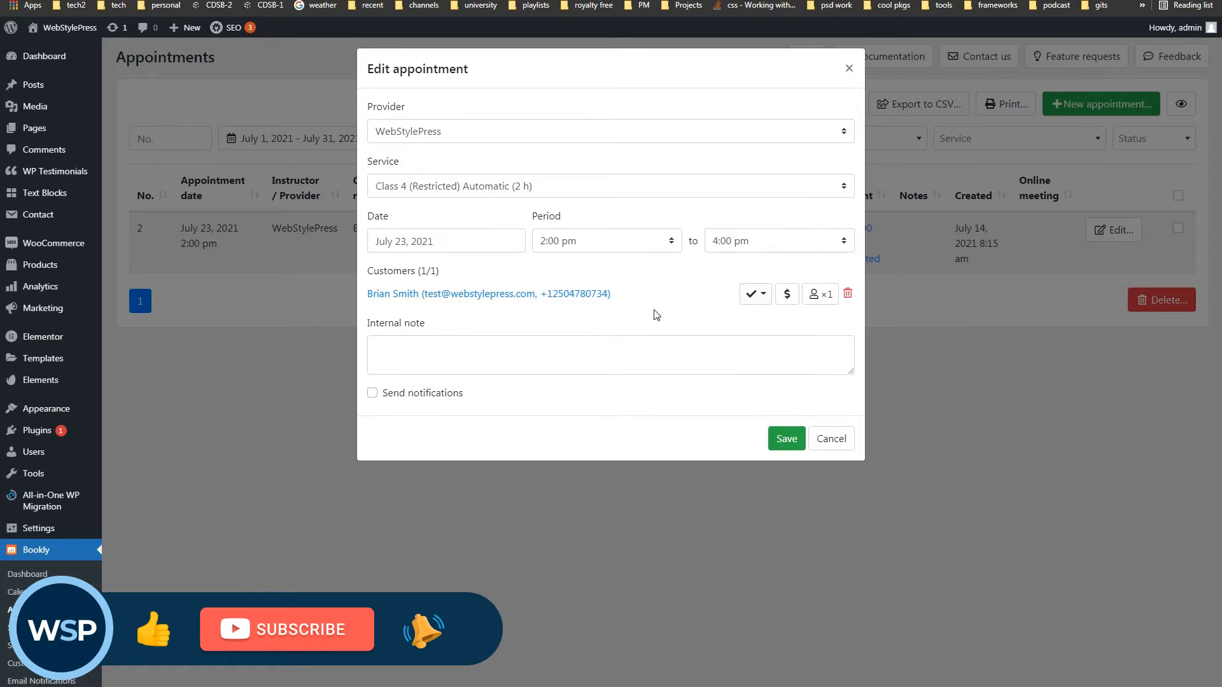
{"action": "left_click", "coordinate": [814, 437]}
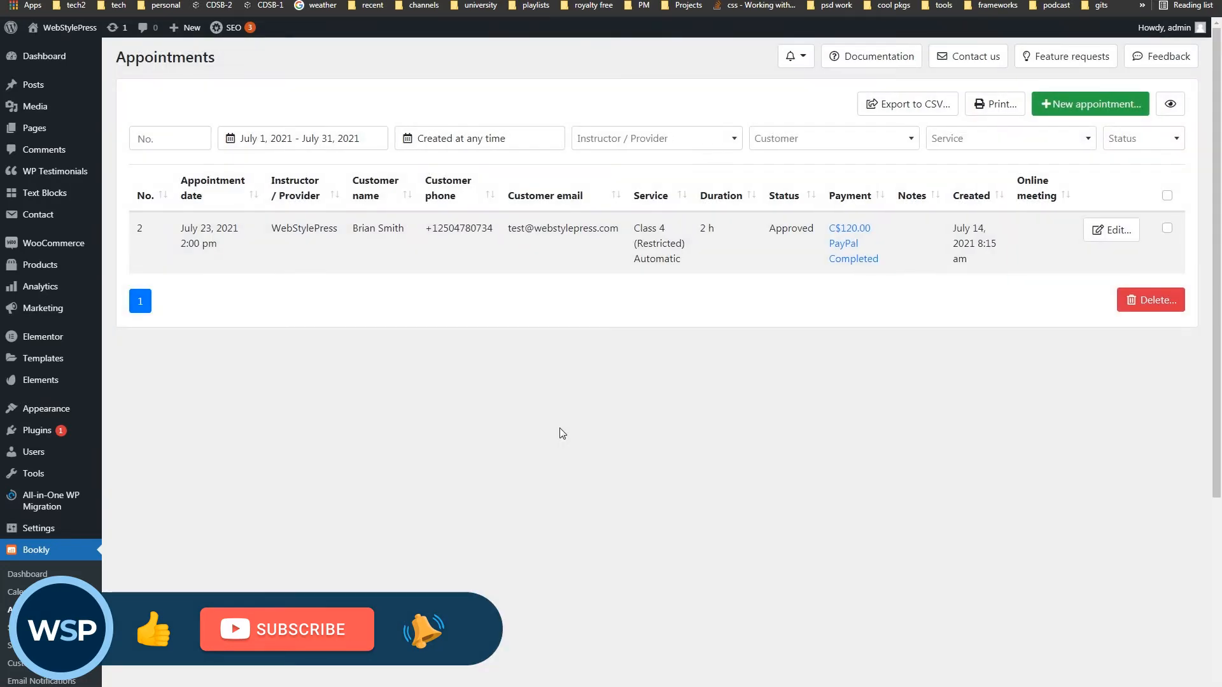
- Open the New appointment form, close it, and open it again
{"action": "left_click", "coordinate": [1084, 104]}
{"action": "left_click", "coordinate": [983, 464]}
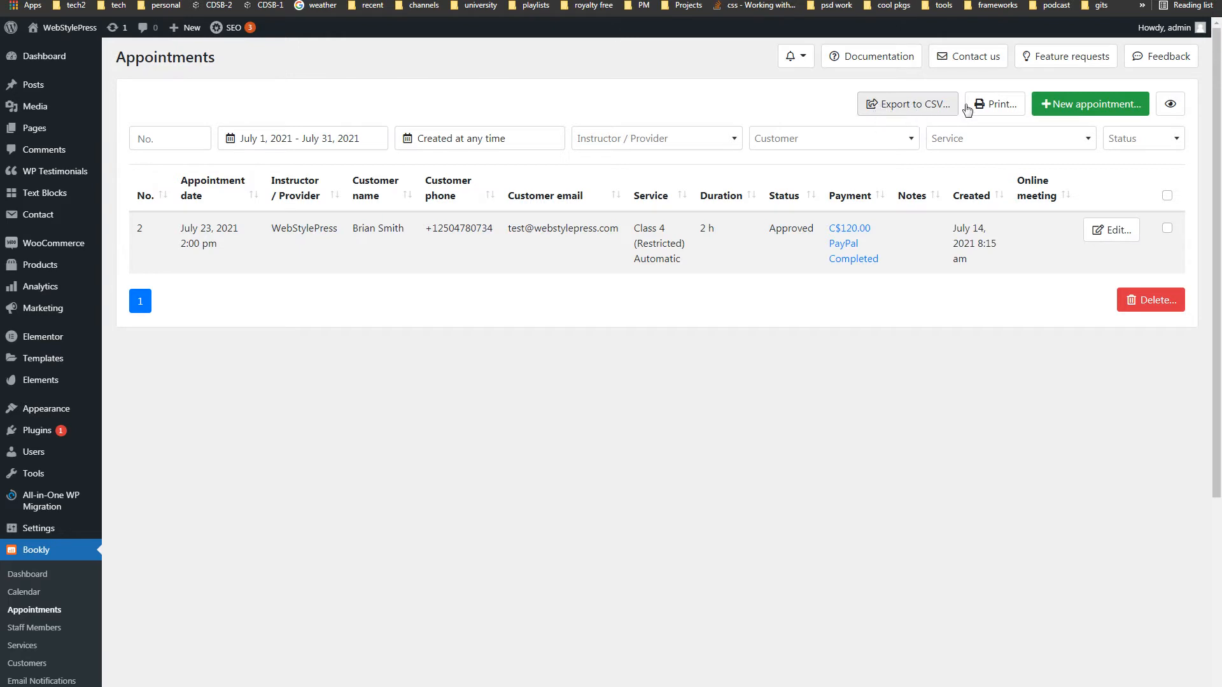
{"action": "left_click", "coordinate": [1075, 102]}
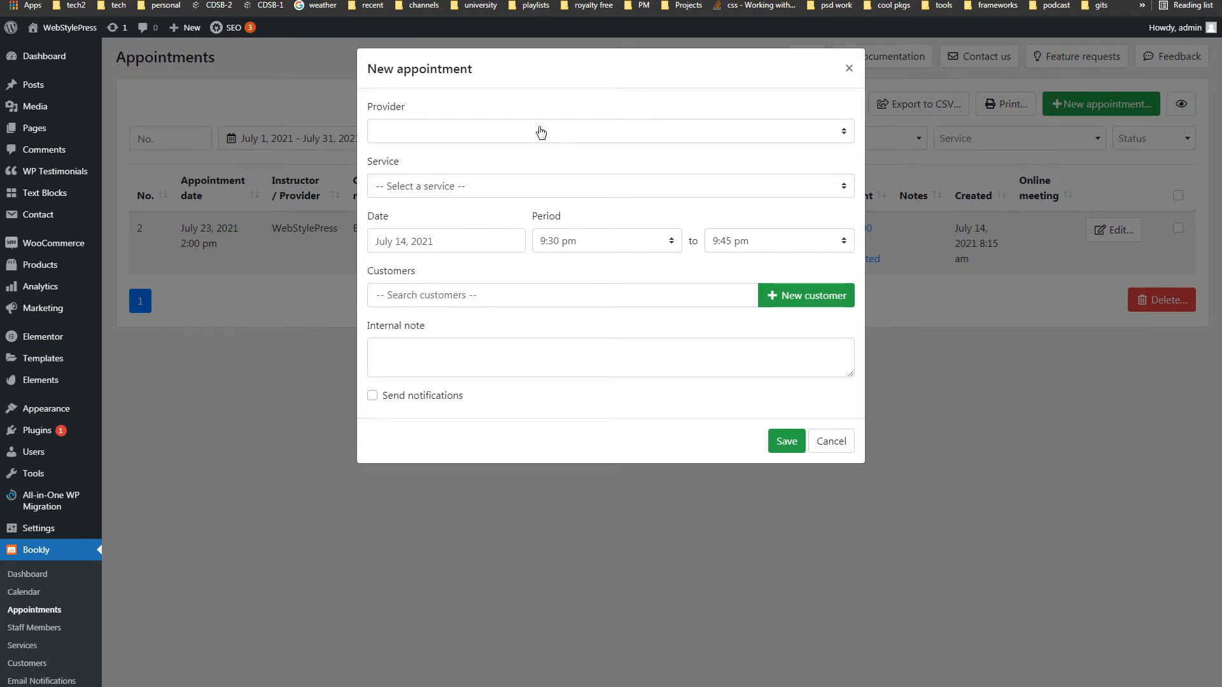
- Choose WebStylePress as provider and the Class 4 (Restricted) Automatic (2 h) service
{"action": "left_click", "coordinate": [541, 185]}
{"action": "left_click", "coordinate": [541, 184]}
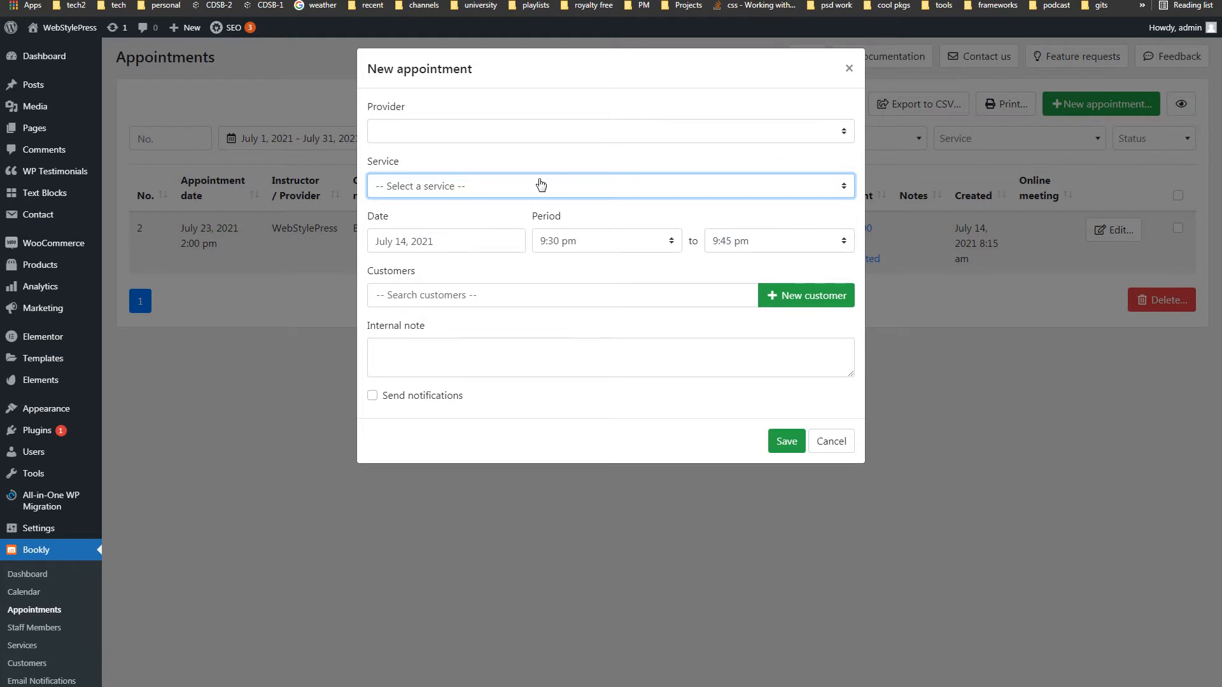
{"action": "left_click", "coordinate": [562, 134]}
{"action": "left_click", "coordinate": [510, 158]}
{"action": "left_click", "coordinate": [501, 191]}
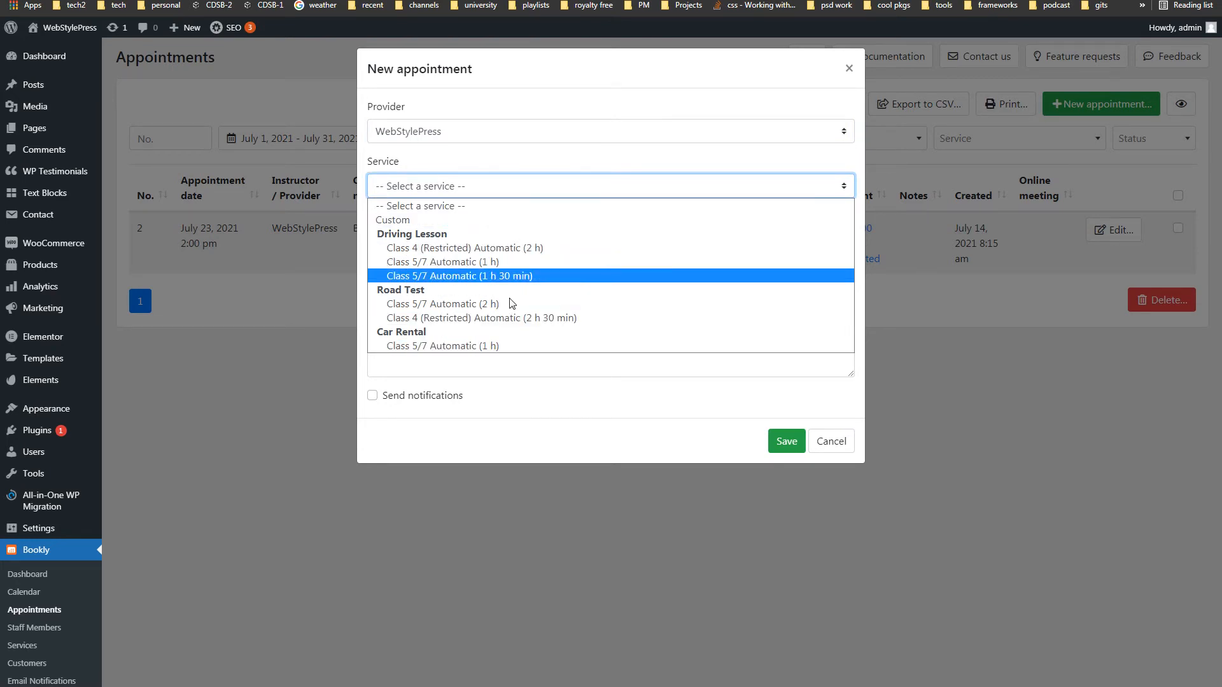
{"action": "left_click", "coordinate": [598, 251]}
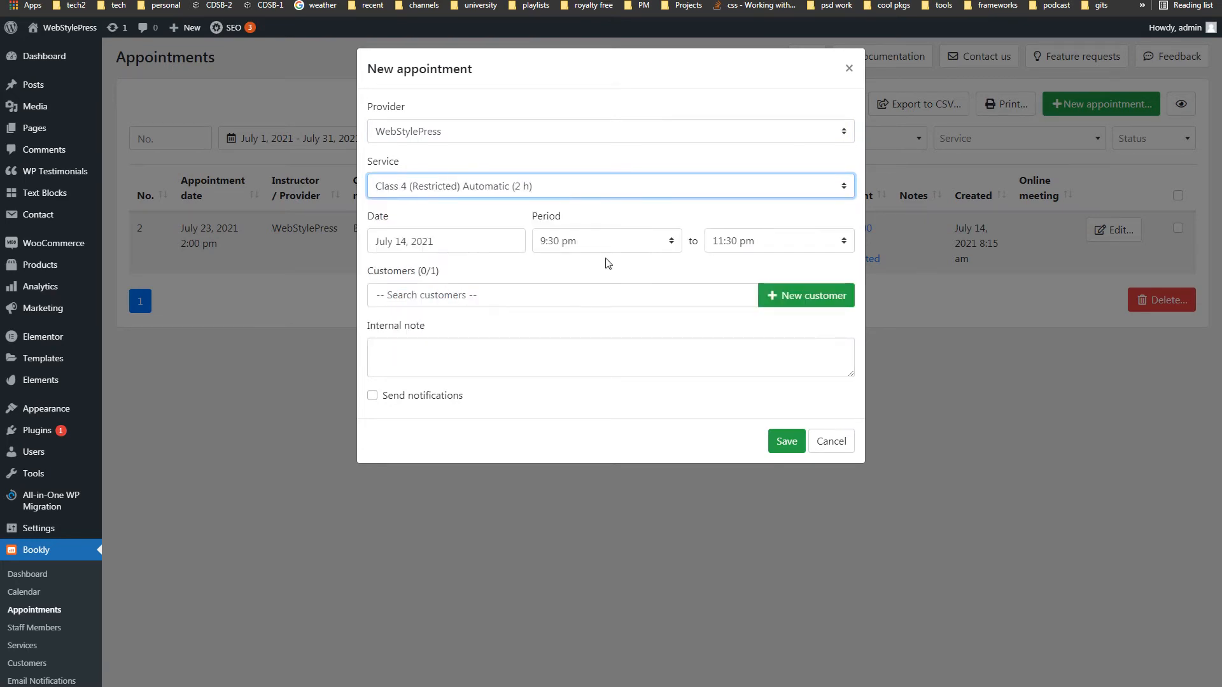
- Review the date and start/end time choices, keeping 11:30 pm as the end time
{"action": "left_click", "coordinate": [485, 242]}
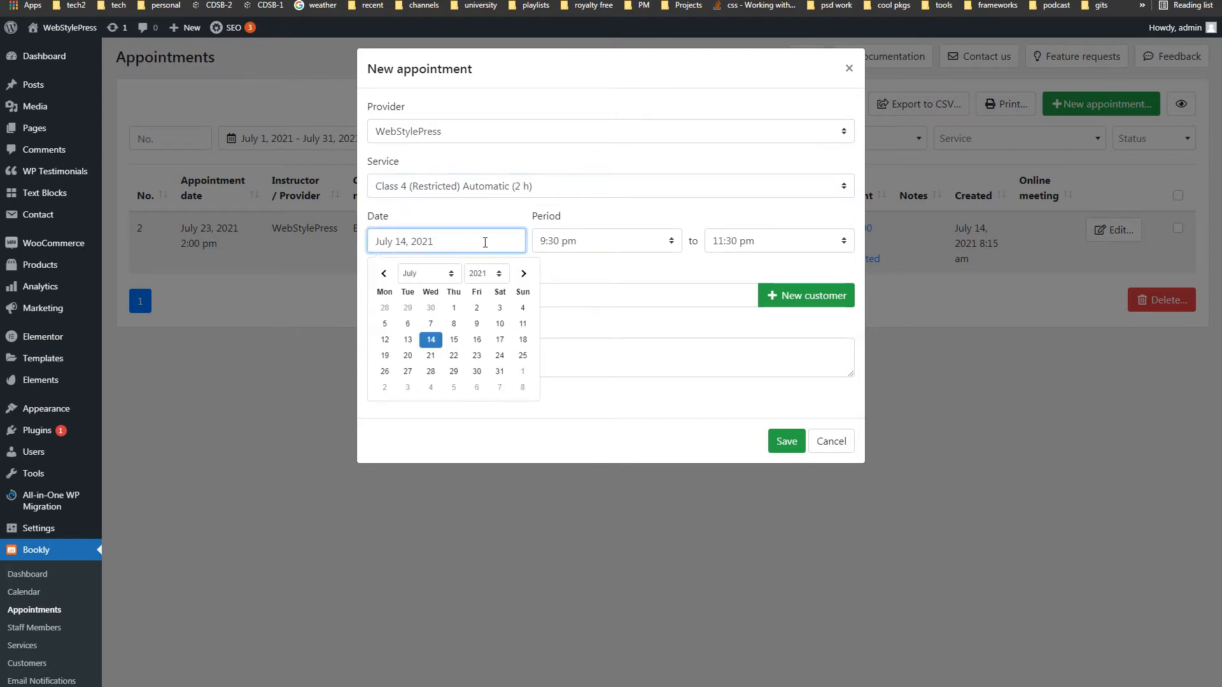
{"action": "left_click", "coordinate": [602, 246]}
{"action": "scroll", "coordinate": [636, 382], "scroll_direction": "up", "scroll_amount": 3}
{"action": "left_click", "coordinate": [705, 288]}
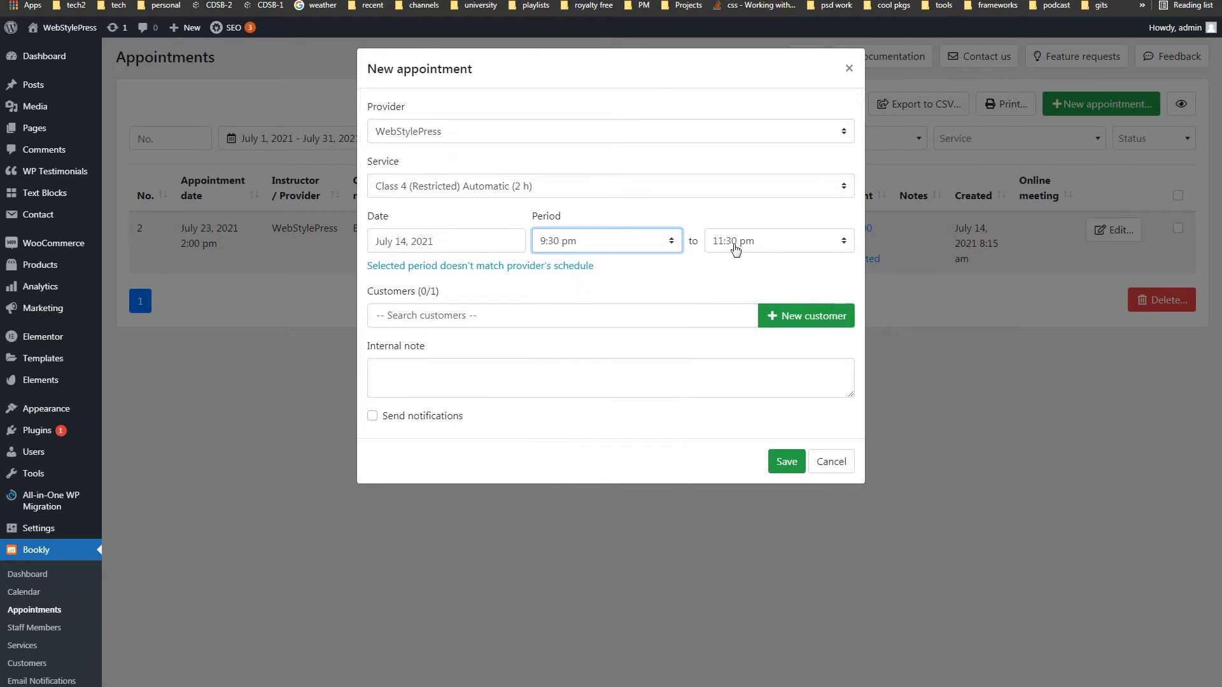
{"action": "left_click", "coordinate": [736, 240]}
{"action": "scroll", "coordinate": [748, 330], "scroll_direction": "up", "scroll_amount": 6}
{"action": "scroll", "coordinate": [748, 329], "scroll_direction": "down", "scroll_amount": 8}
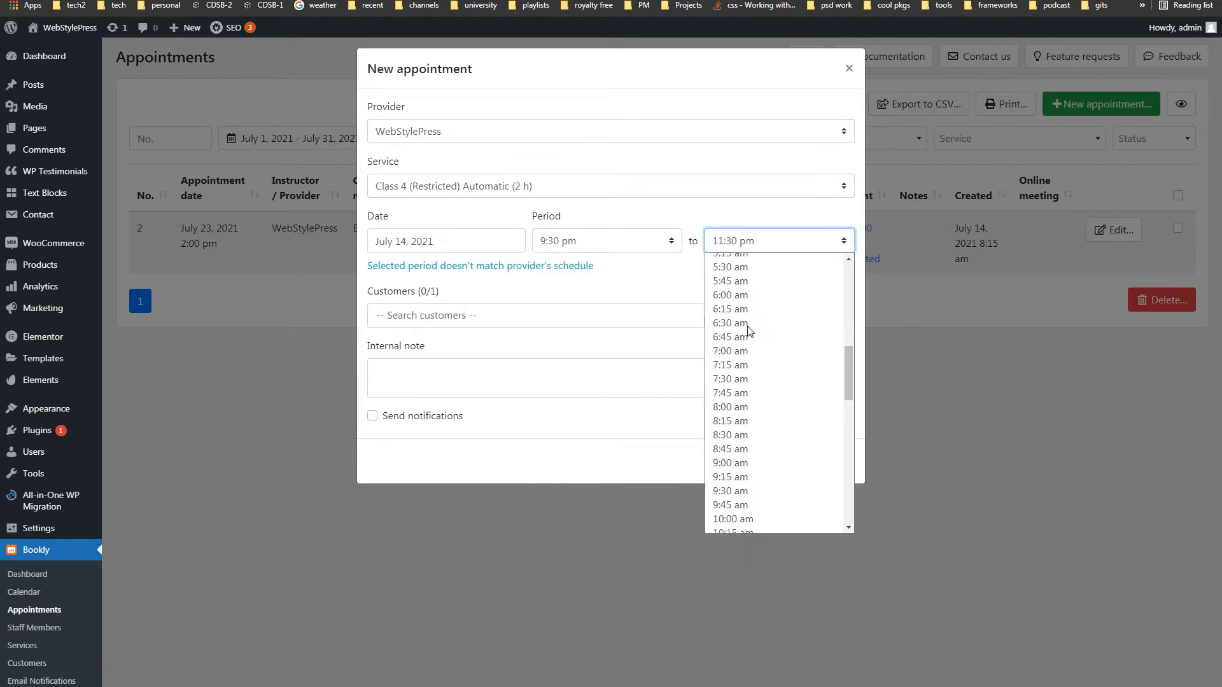
{"action": "left_click", "coordinate": [614, 296]}
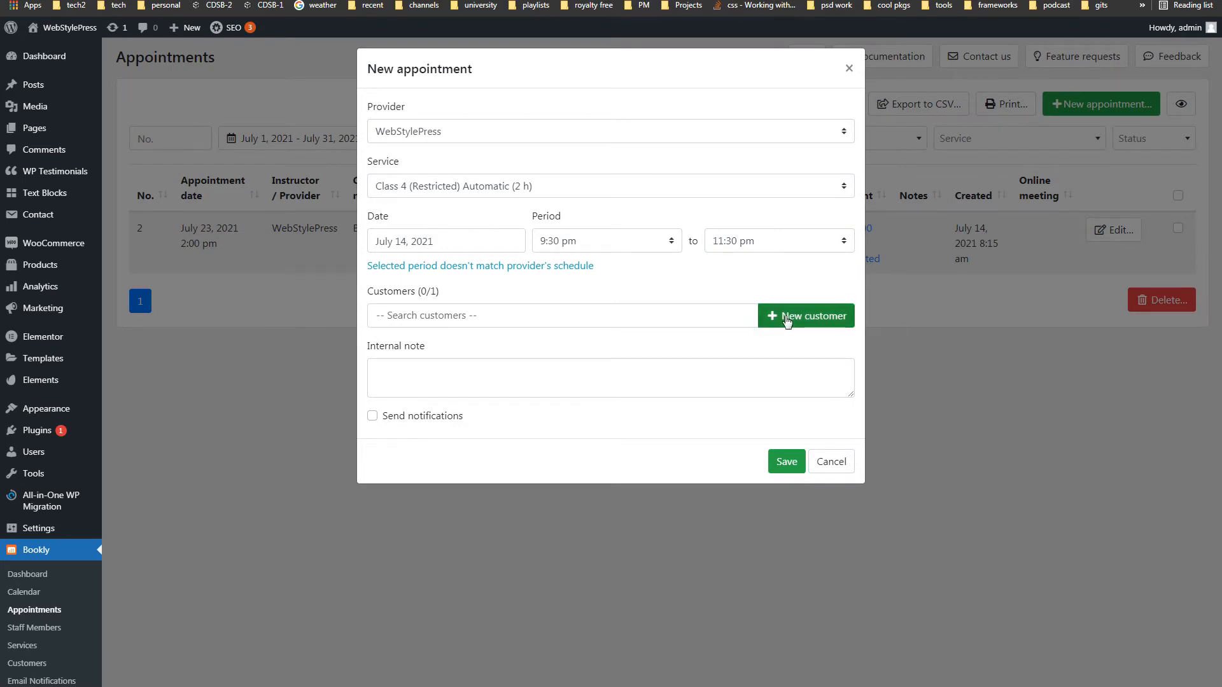
- Add the existing customer, keep Approved status, and discard the new appointment
{"action": "left_click", "coordinate": [533, 315]}
{"action": "left_click", "coordinate": [524, 342]}
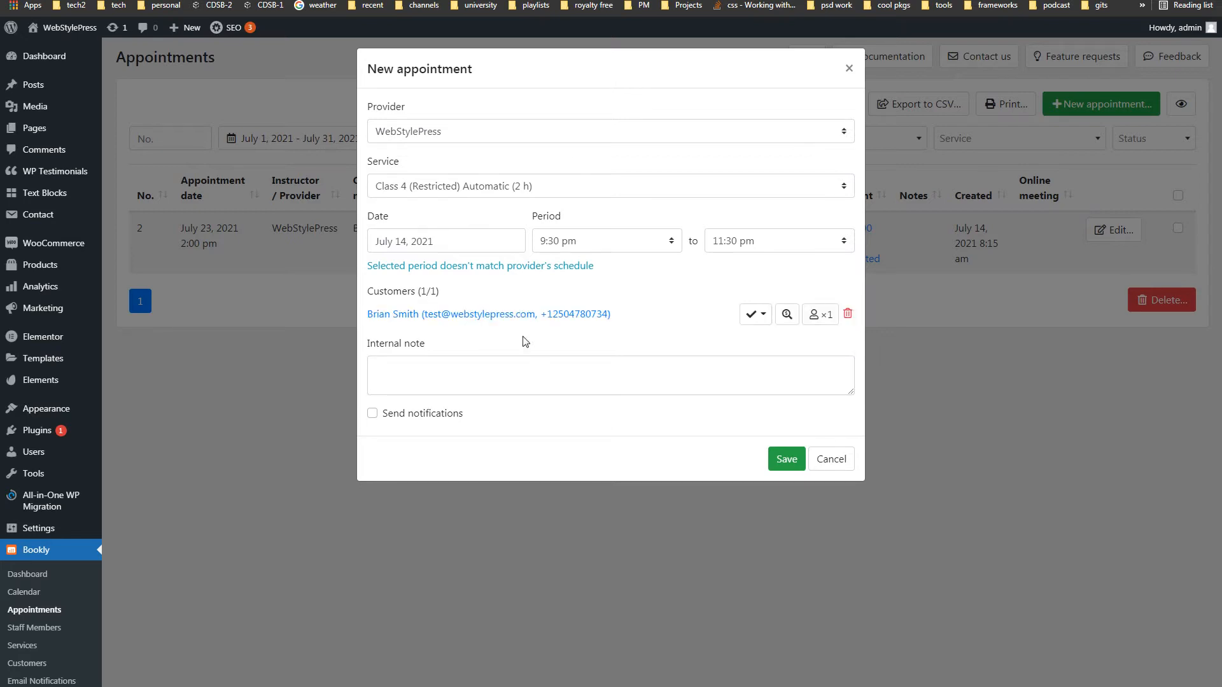
{"action": "left_click", "coordinate": [761, 316]}
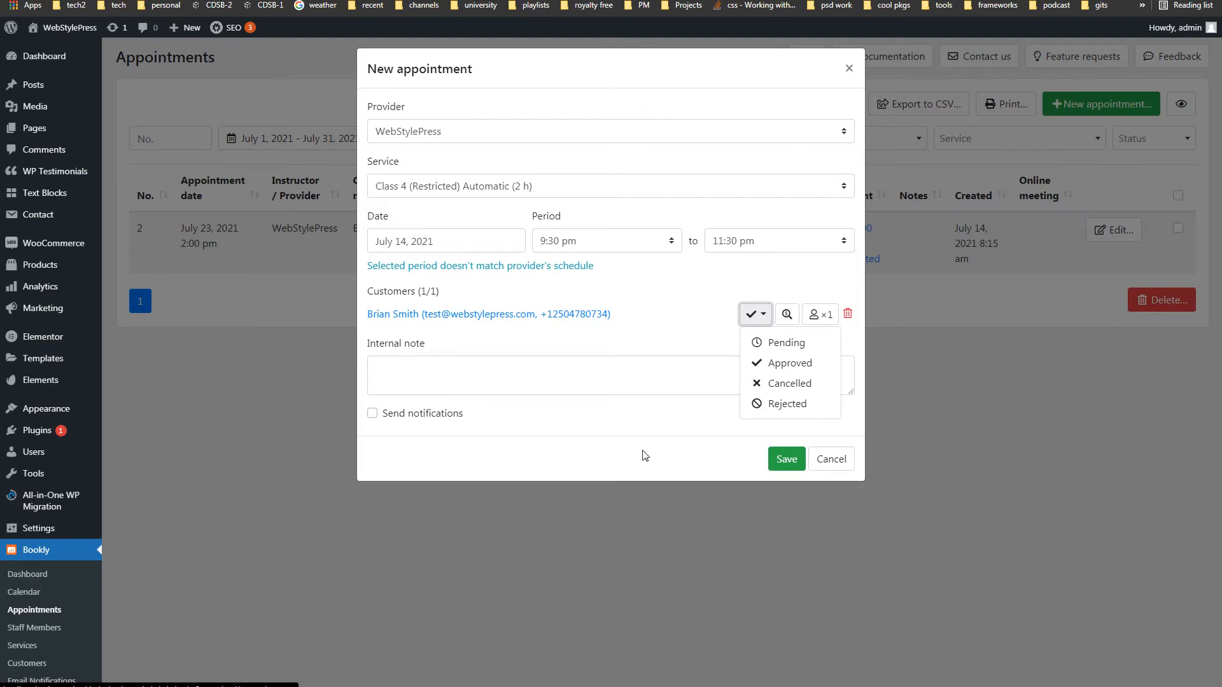
{"action": "left_click", "coordinate": [656, 425]}
{"action": "left_click", "coordinate": [827, 459]}
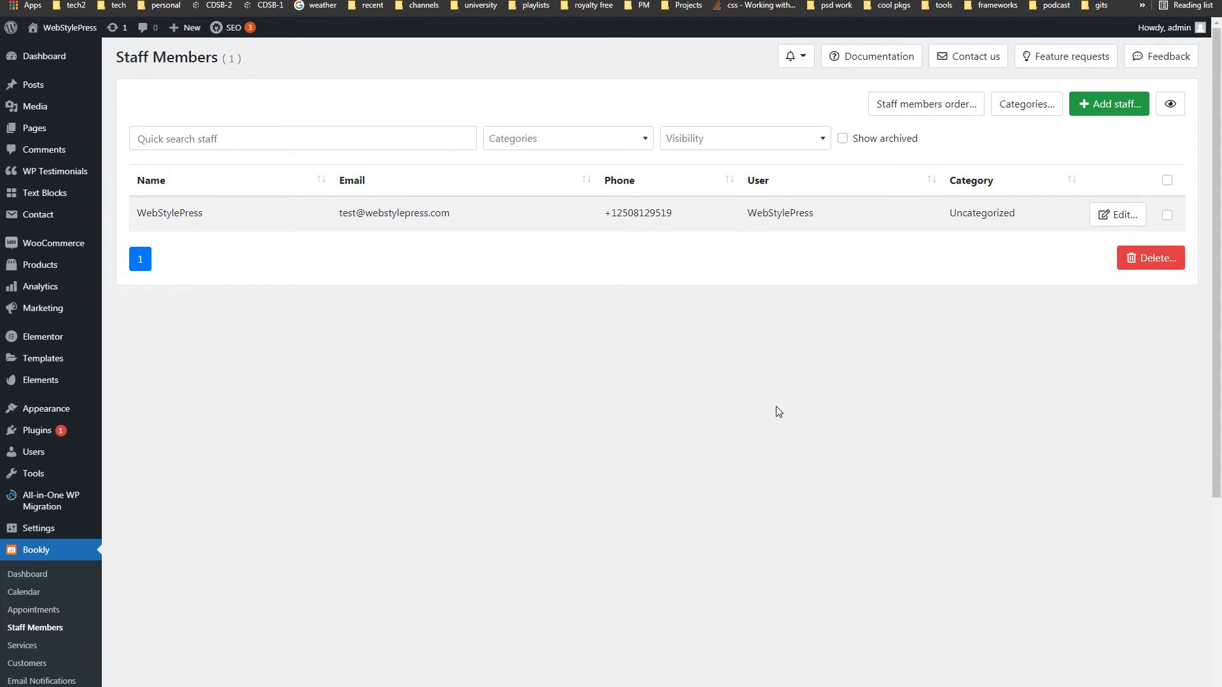
- Open and discard a new staff member form, then open the Services page's Categories list
{"action": "left_click", "coordinate": [1084, 114]}
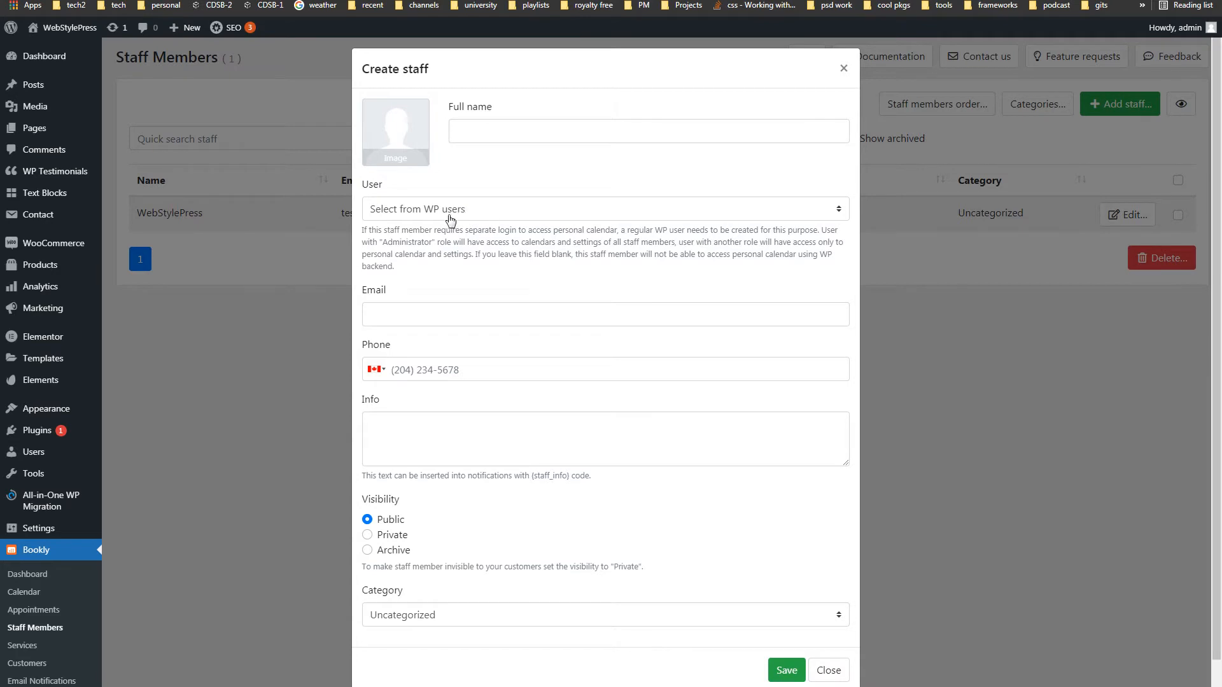
{"action": "scroll", "coordinate": [642, 515], "scroll_direction": "down", "scroll_amount": 1}
{"action": "scroll", "coordinate": [644, 534], "scroll_direction": "up", "scroll_amount": 1}
{"action": "left_click", "coordinate": [829, 668]}
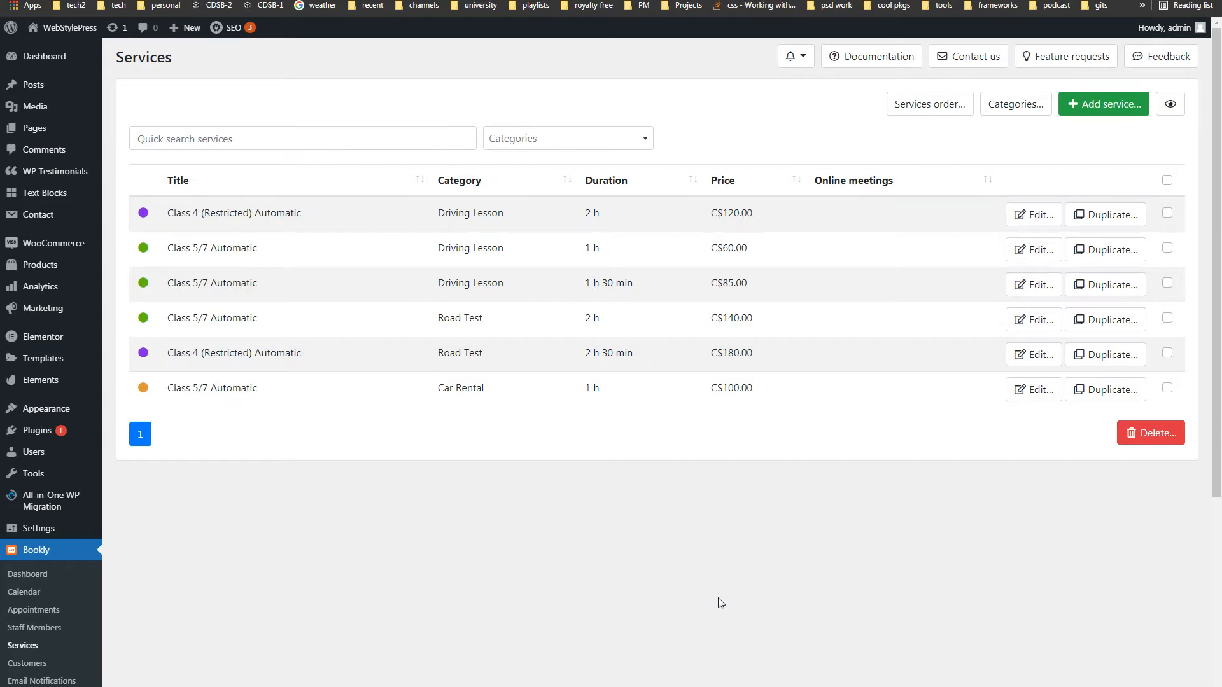
{"action": "left_click", "coordinate": [990, 104]}
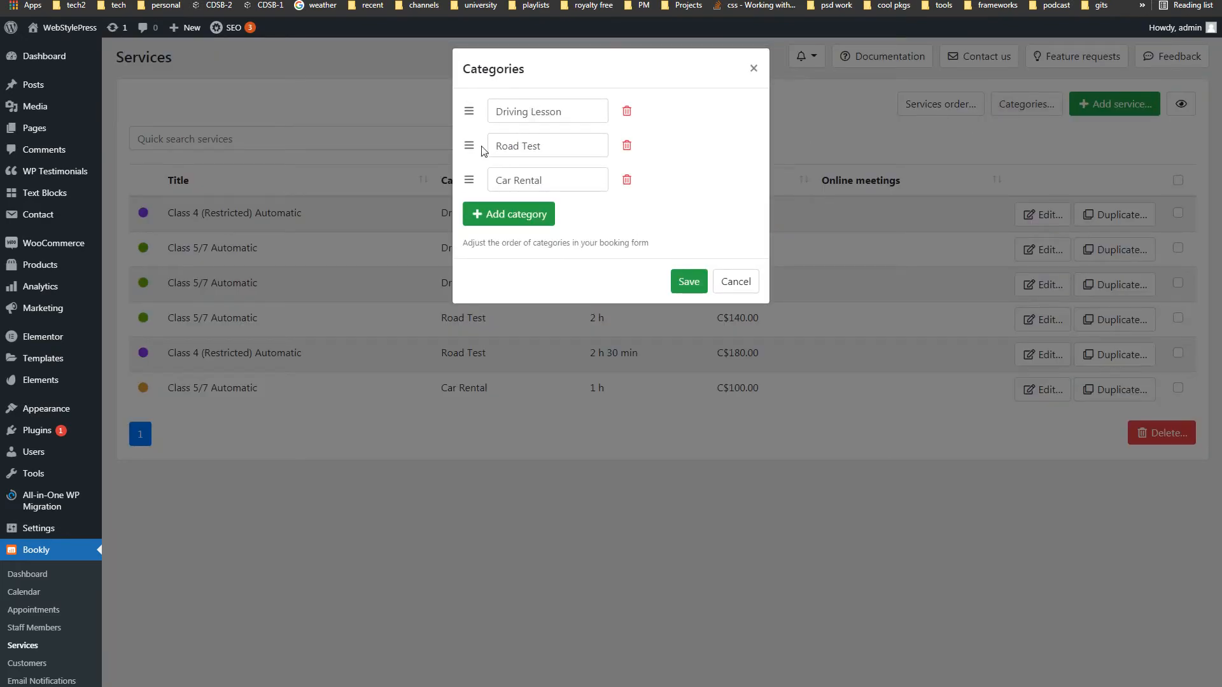
- Try reordering Road Test, add an empty category, step through the names, then cancel
{"action": "mouse_move", "coordinate": [468, 145]}
{"action": "left_mouse_down"}
{"action": "mouse_move", "coordinate": [469, 110]}
{"action": "mouse_move", "coordinate": [469, 145]}
{"action": "left_mouse_up"}
{"action": "left_click", "coordinate": [521, 215]}
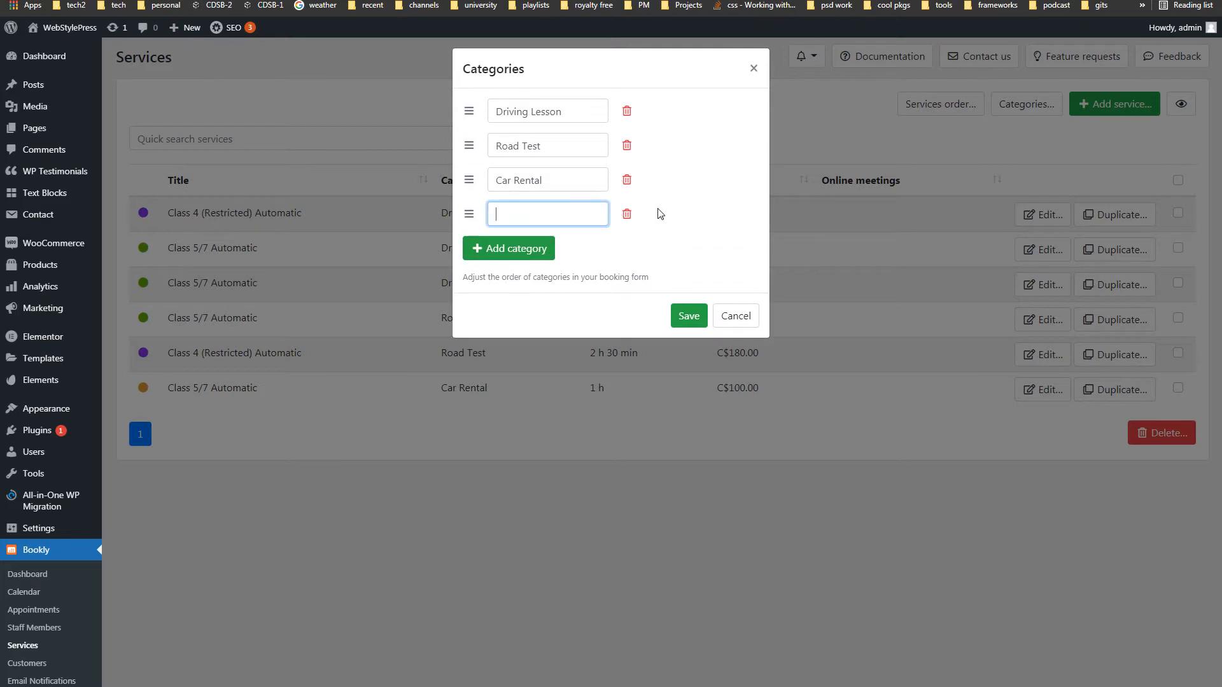
{"action": "left_click", "coordinate": [702, 199]}
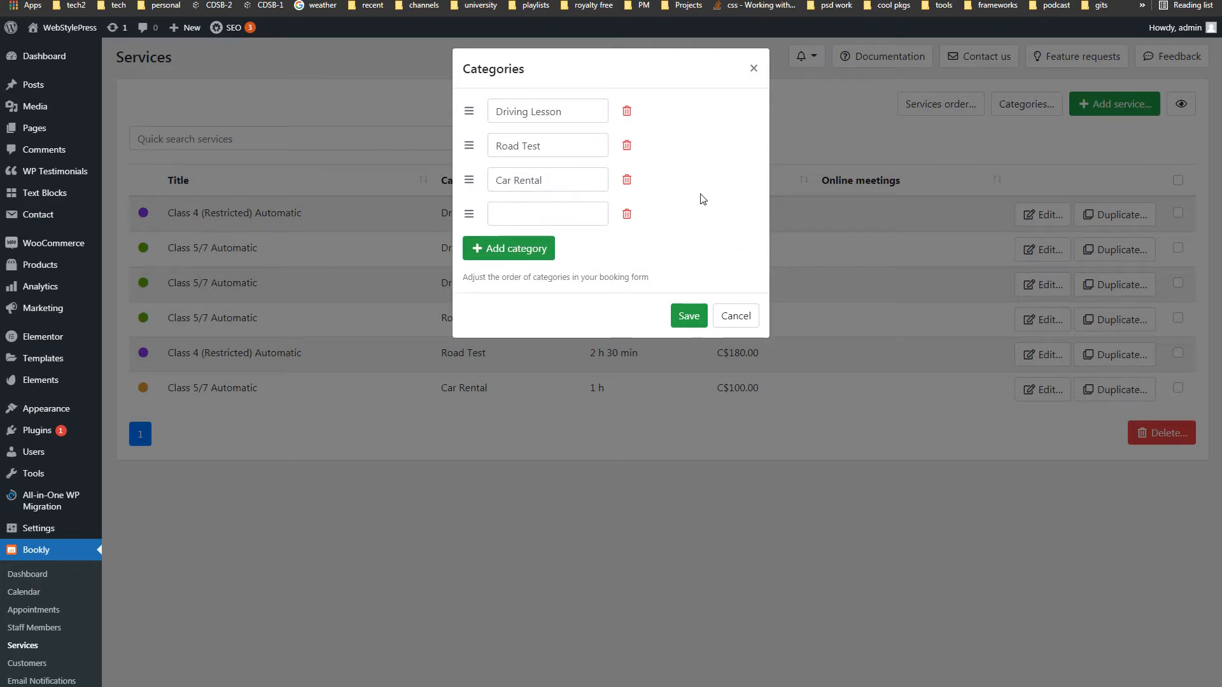
{"action": "left_click", "coordinate": [569, 112]}
{"action": "left_click", "coordinate": [558, 147]}
{"action": "left_click", "coordinate": [559, 181]}
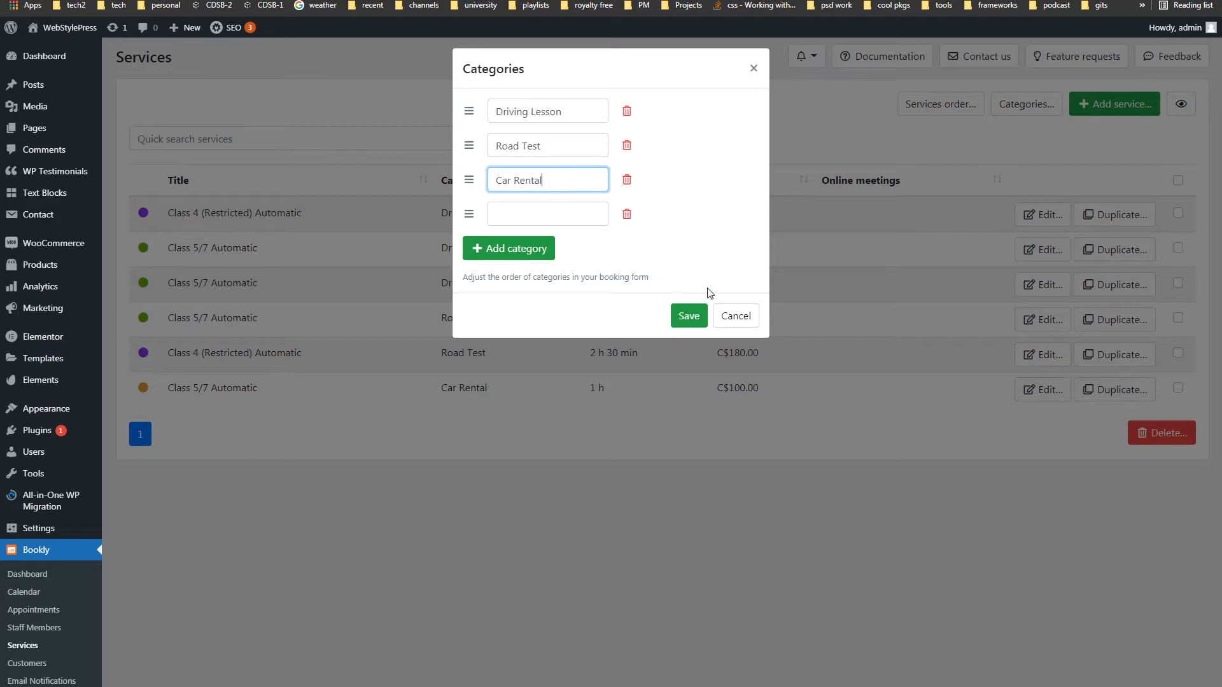
{"action": "key", "text": "Tab"}
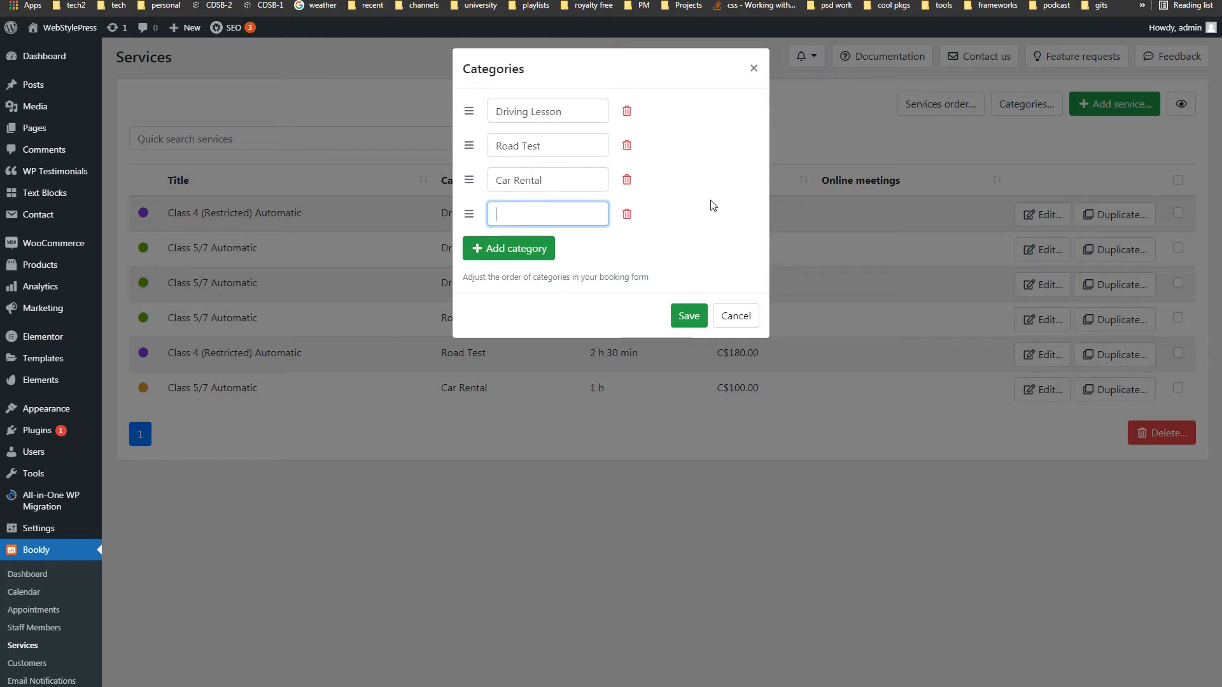
{"action": "left_click", "coordinate": [735, 316]}
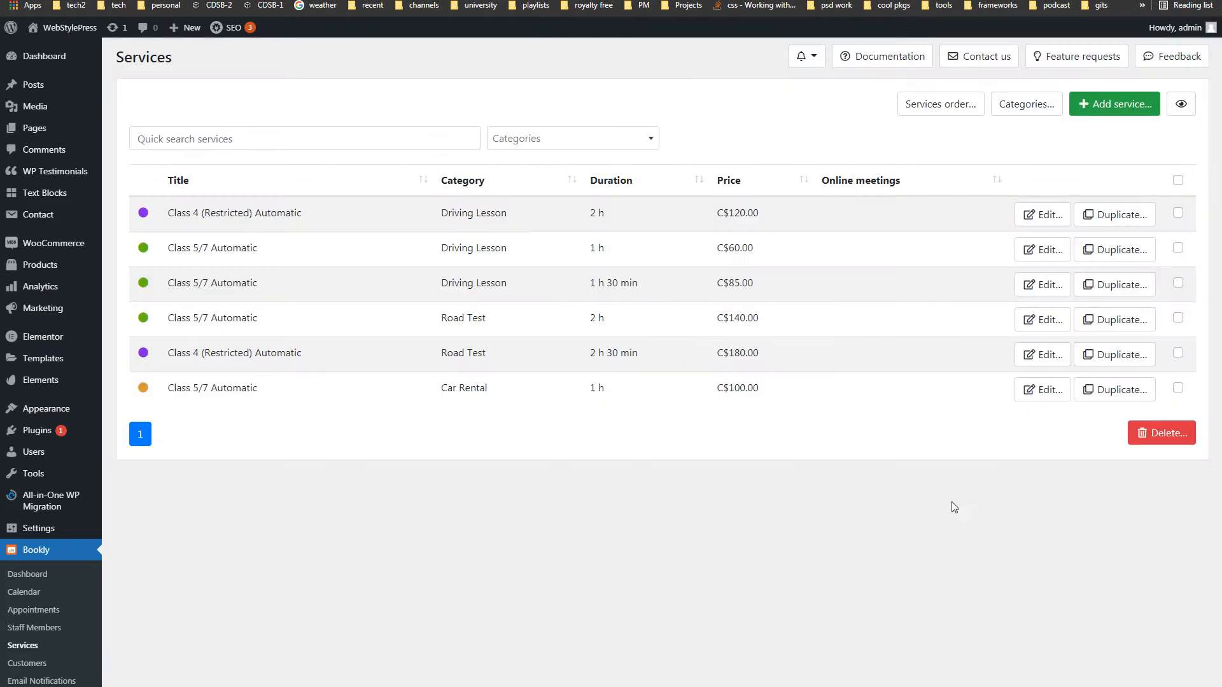
{"action": "left_click", "coordinate": [1091, 108]}
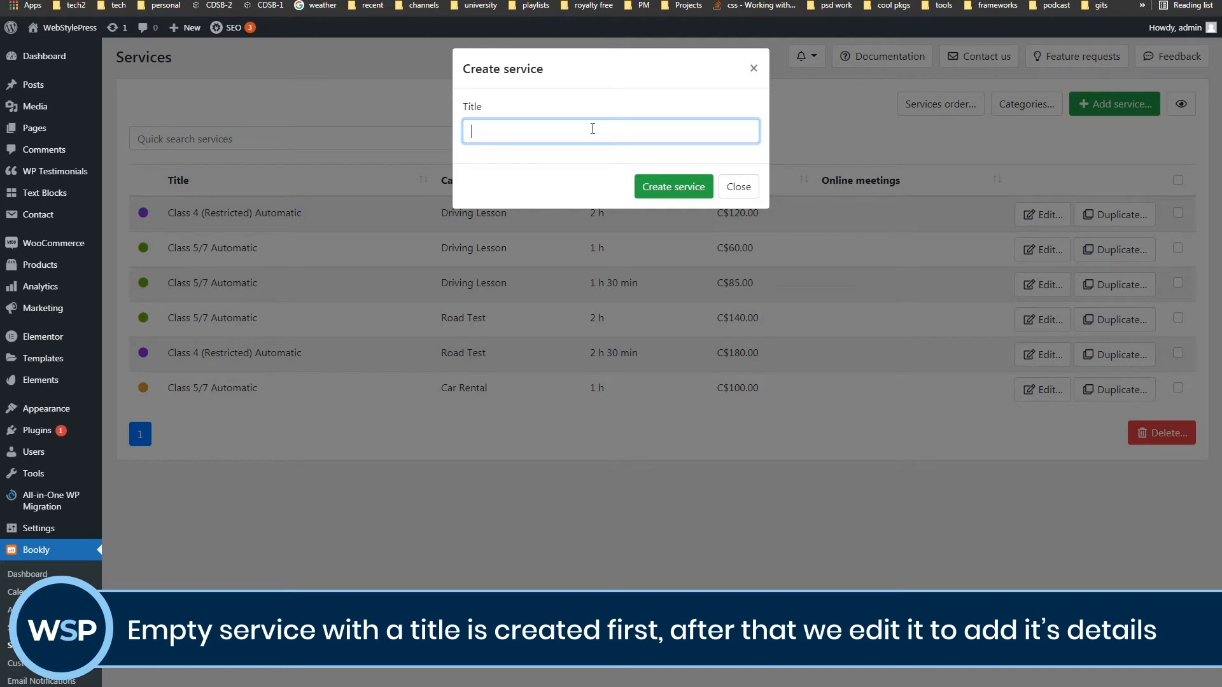
{"action": "left_click", "coordinate": [733, 187]}
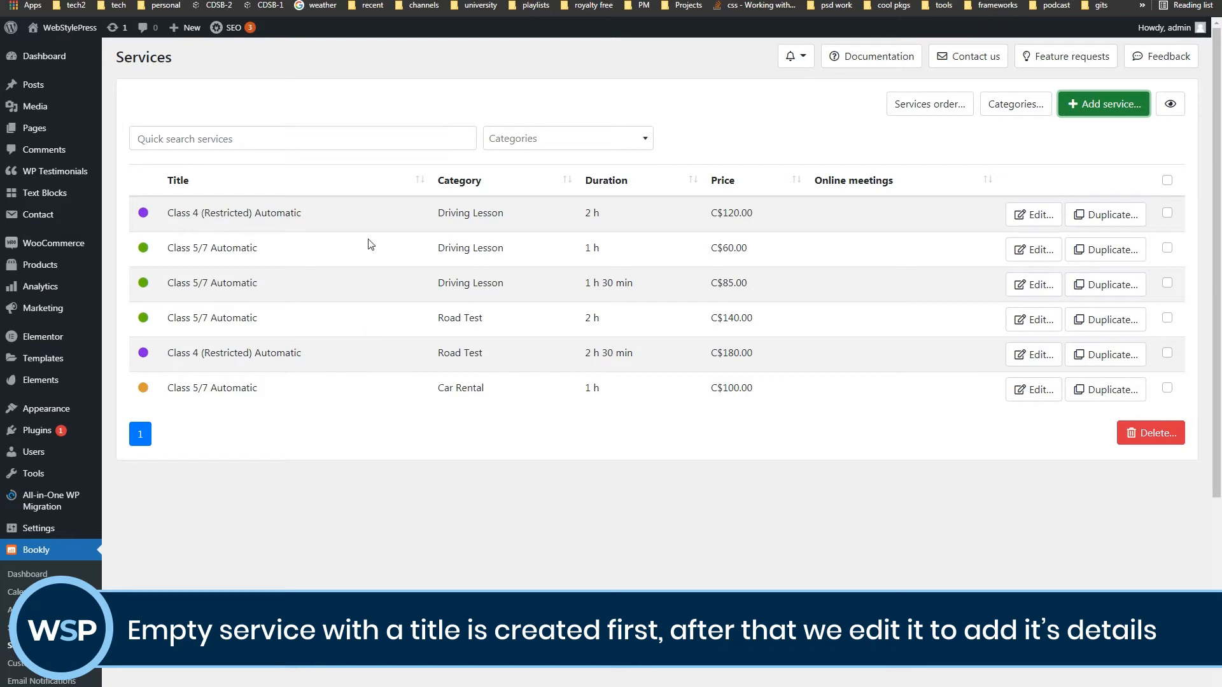
{"action": "left_click", "coordinate": [1020, 214]}
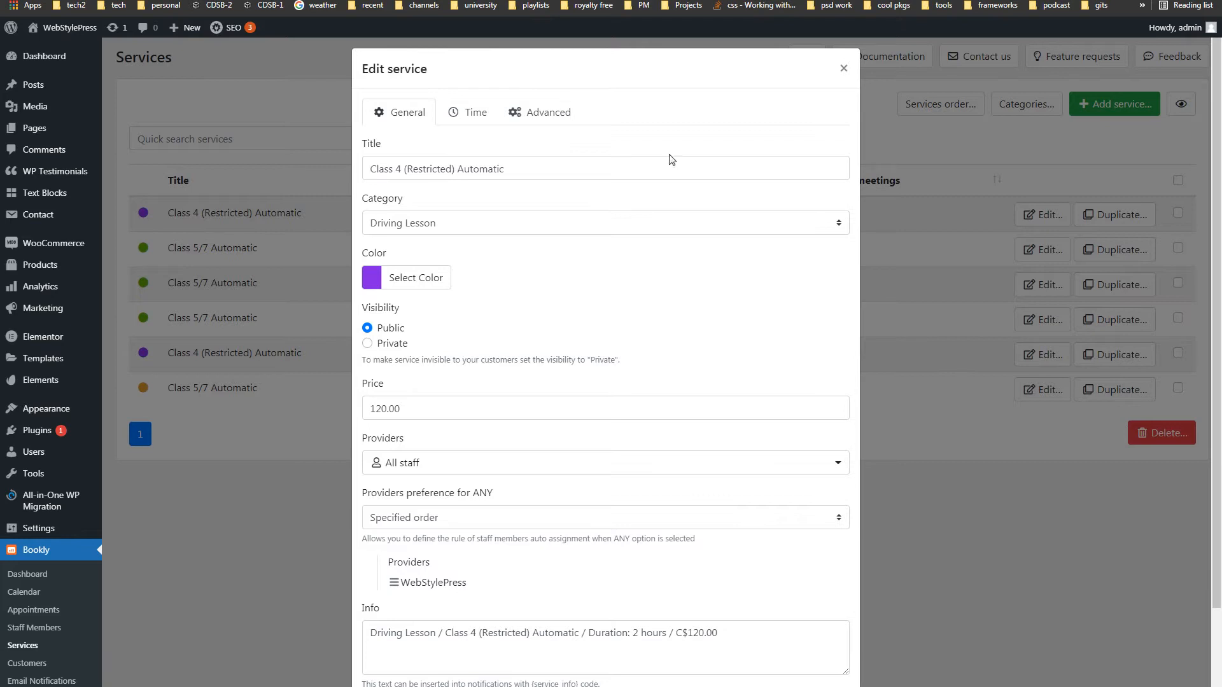
{"action": "left_click_drag", "start_coordinate": [568, 162], "coordinate": [354, 173]}
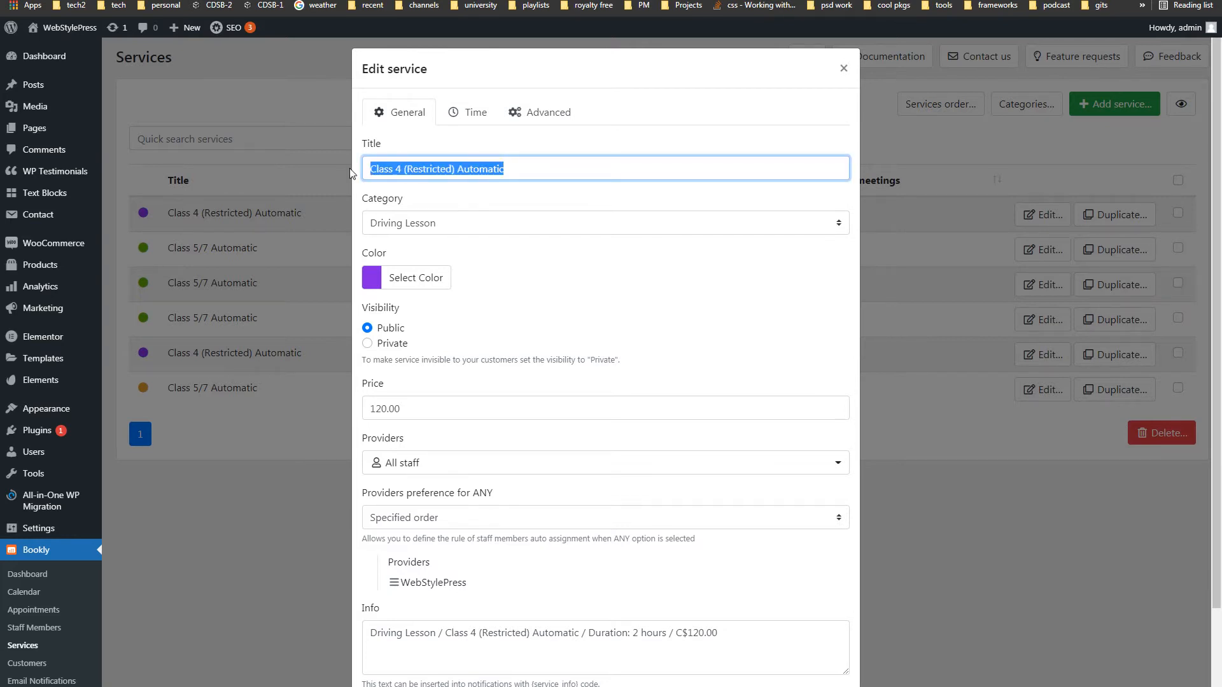
{"action": "left_click", "coordinate": [487, 229]}
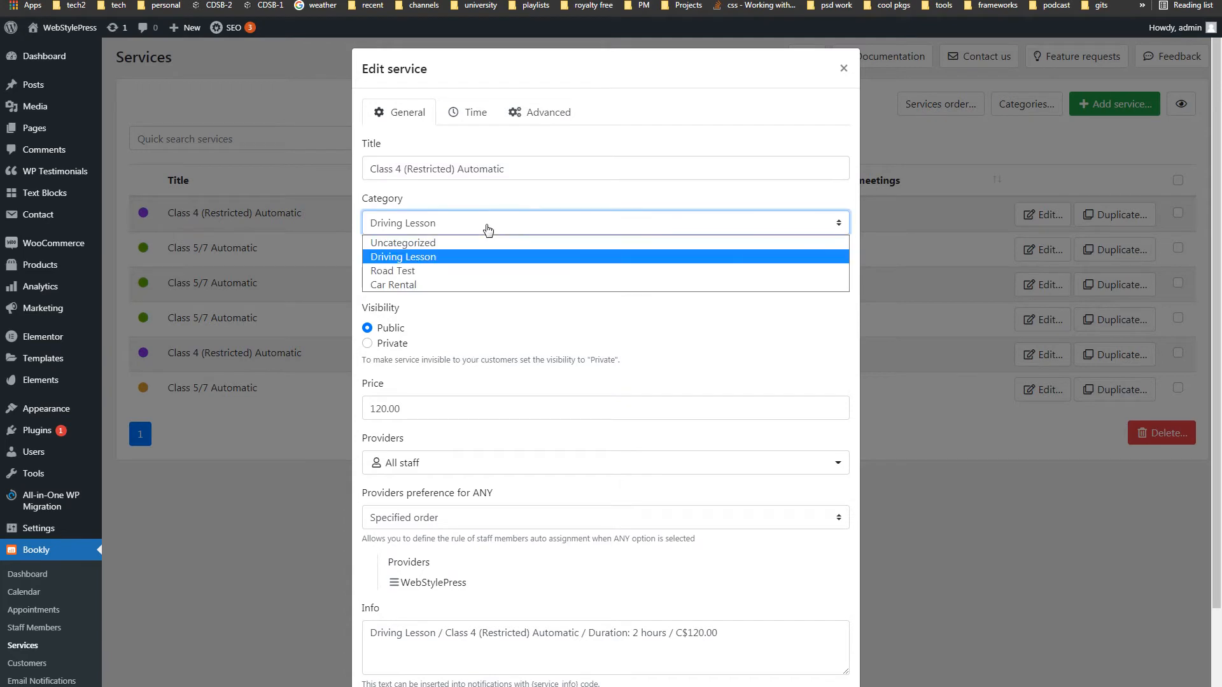
{"action": "left_click", "coordinate": [488, 230]}
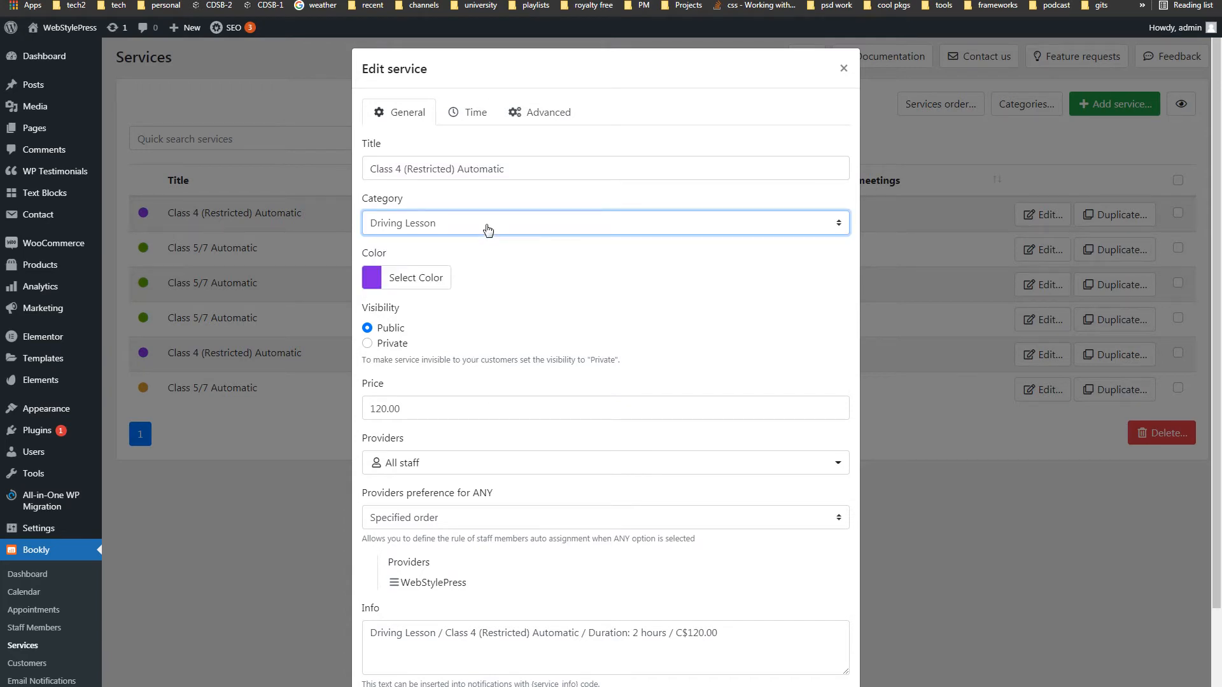
{"action": "scroll", "coordinate": [633, 300], "scroll_direction": "down", "scroll_amount": 2}
{"action": "left_click", "coordinate": [468, 318]}
{"action": "left_click_drag", "start_coordinate": [469, 318], "coordinate": [369, 319]}
{"action": "left_click", "coordinate": [420, 321]}
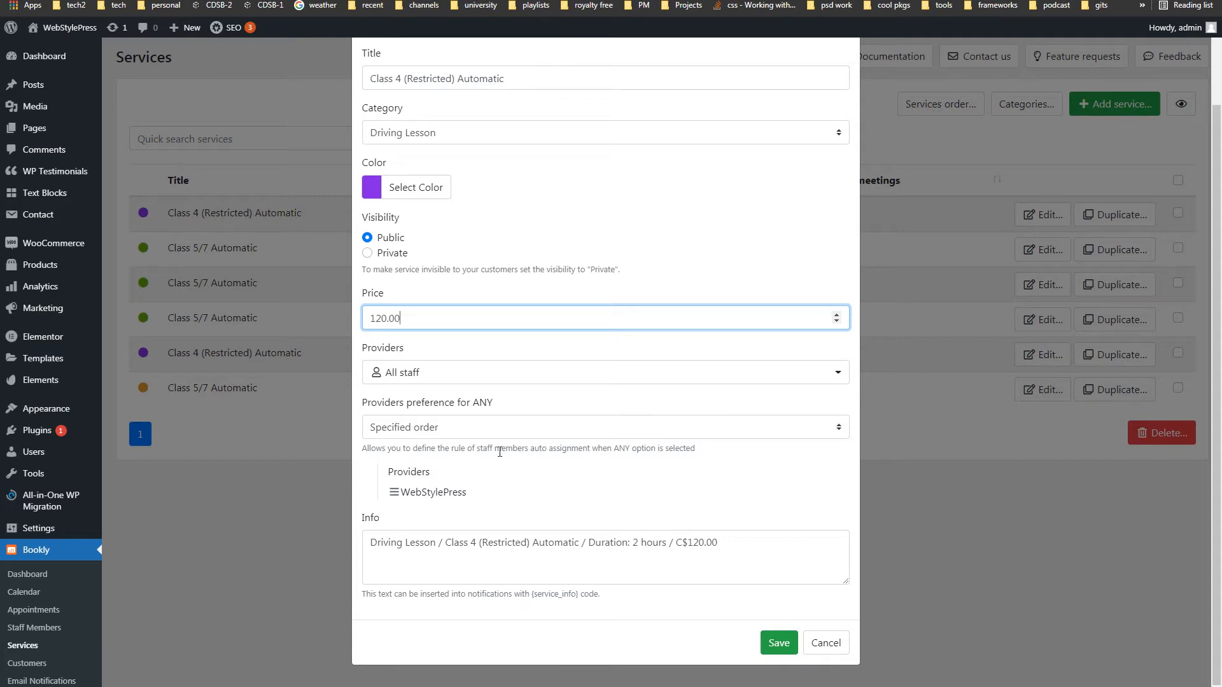
{"action": "left_click_drag", "start_coordinate": [742, 543], "coordinate": [360, 546]}
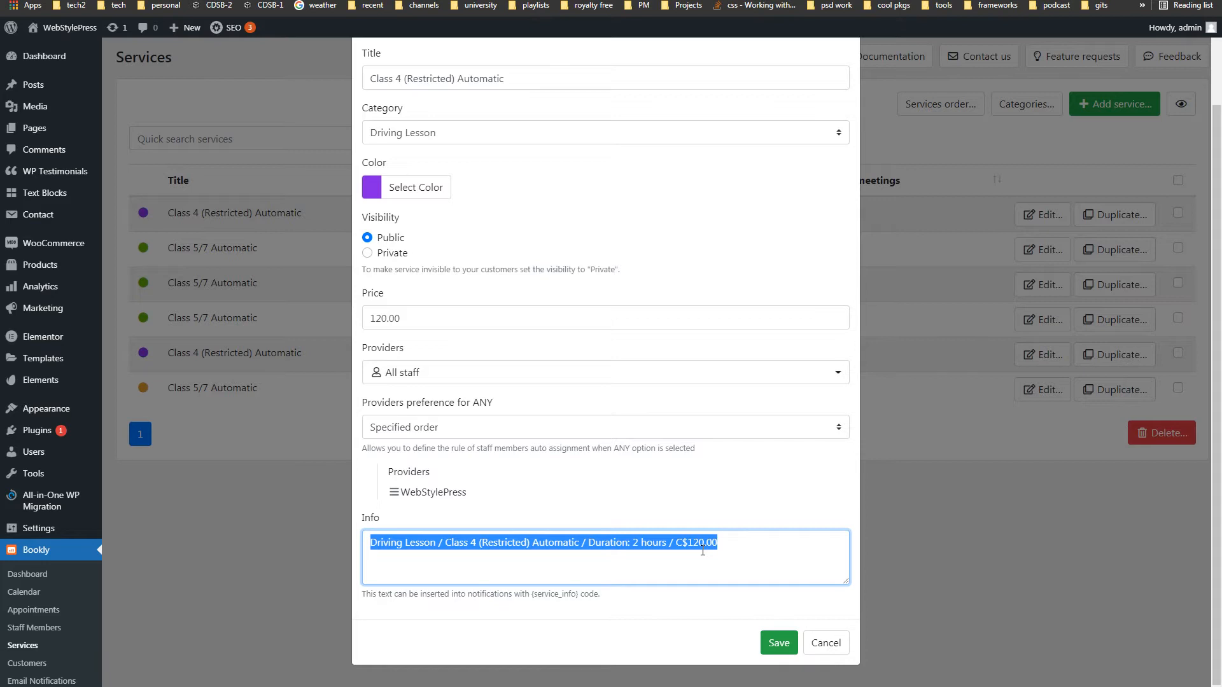
{"action": "key", "text": "alt+Tab"}
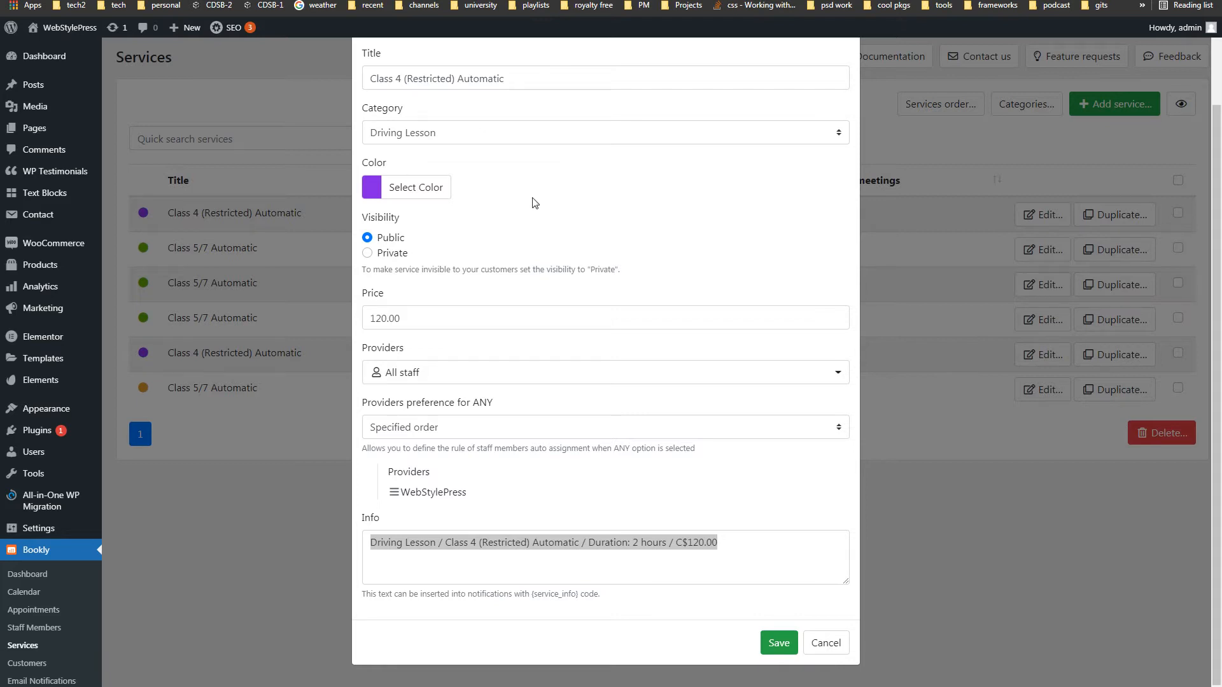
{"action": "left_click", "coordinate": [575, 194]}
{"action": "scroll", "coordinate": [575, 194], "scroll_direction": "up", "scroll_amount": 1}
{"action": "scroll", "coordinate": [575, 194], "scroll_direction": "up", "scroll_amount": 1}
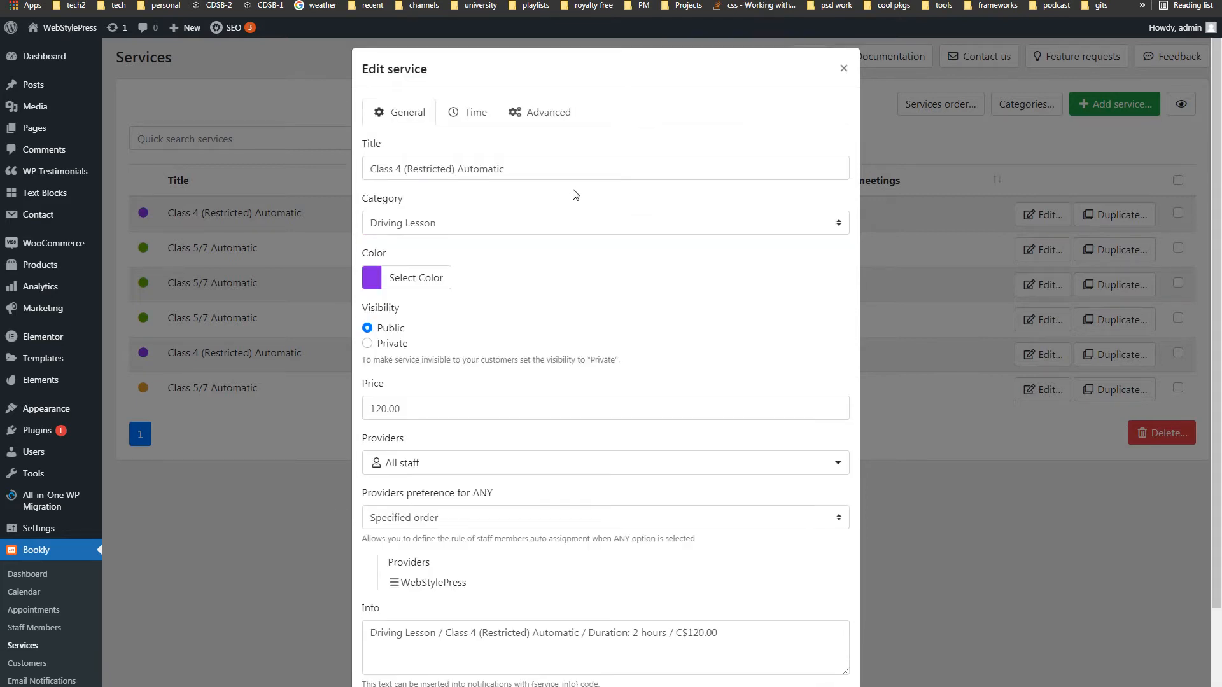
- On the Time tab, confirm 2 h duration, 15 min slots and padding before OFF, then view Advanced
{"action": "left_click", "coordinate": [477, 115]}
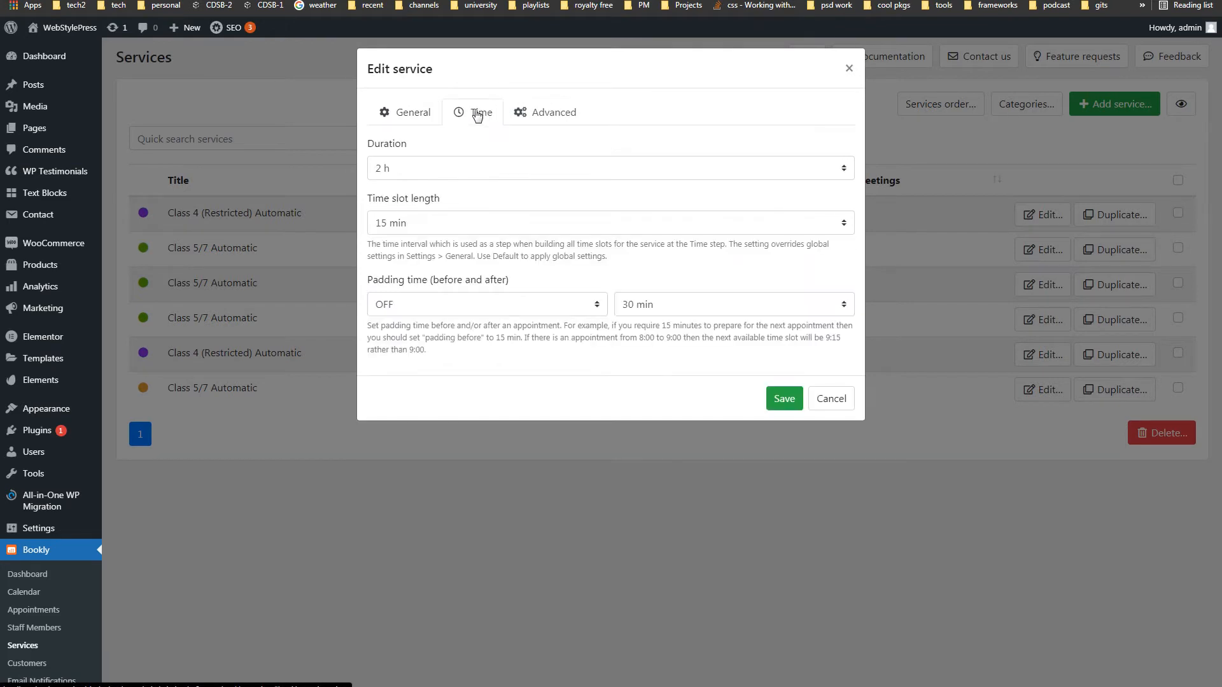
{"action": "left_click", "coordinate": [476, 169]}
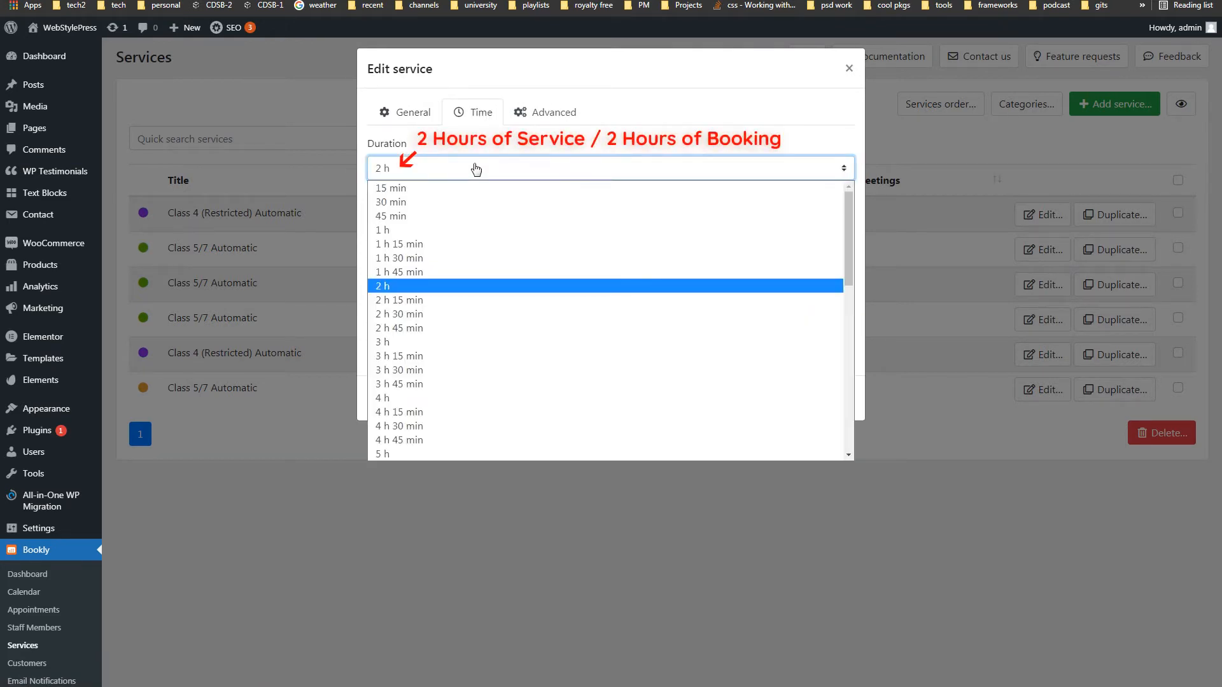
{"action": "left_click", "coordinate": [476, 169]}
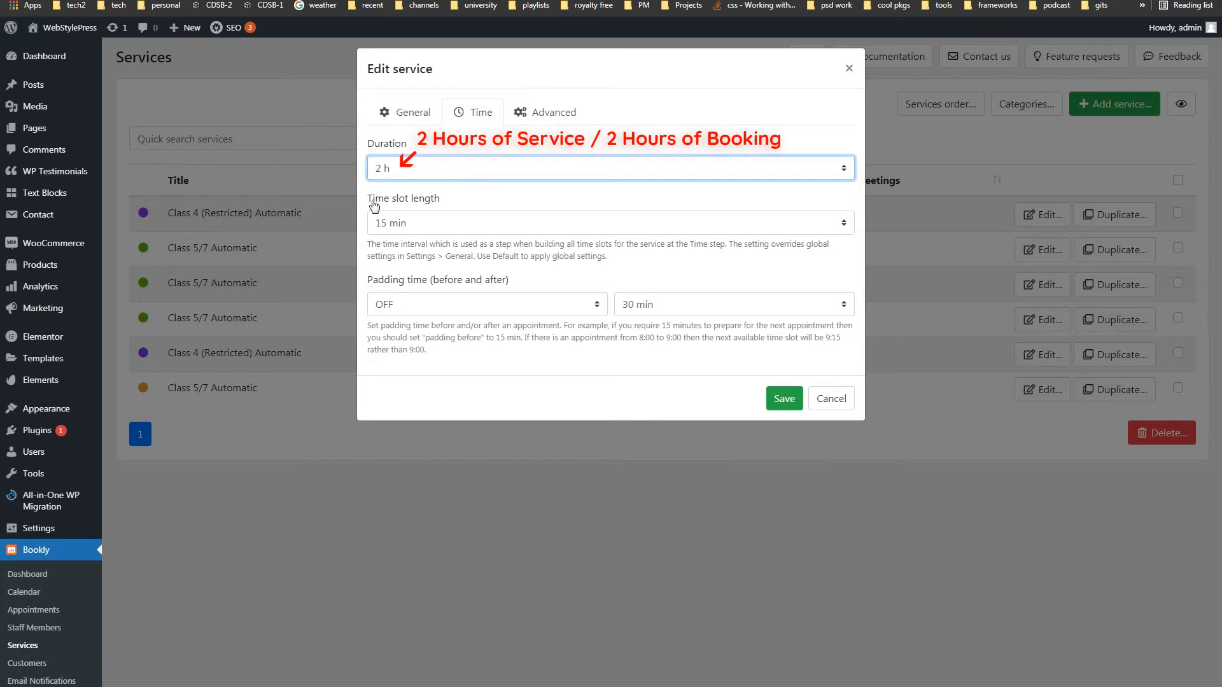
{"action": "left_click", "coordinate": [469, 223]}
{"action": "left_click", "coordinate": [470, 223]}
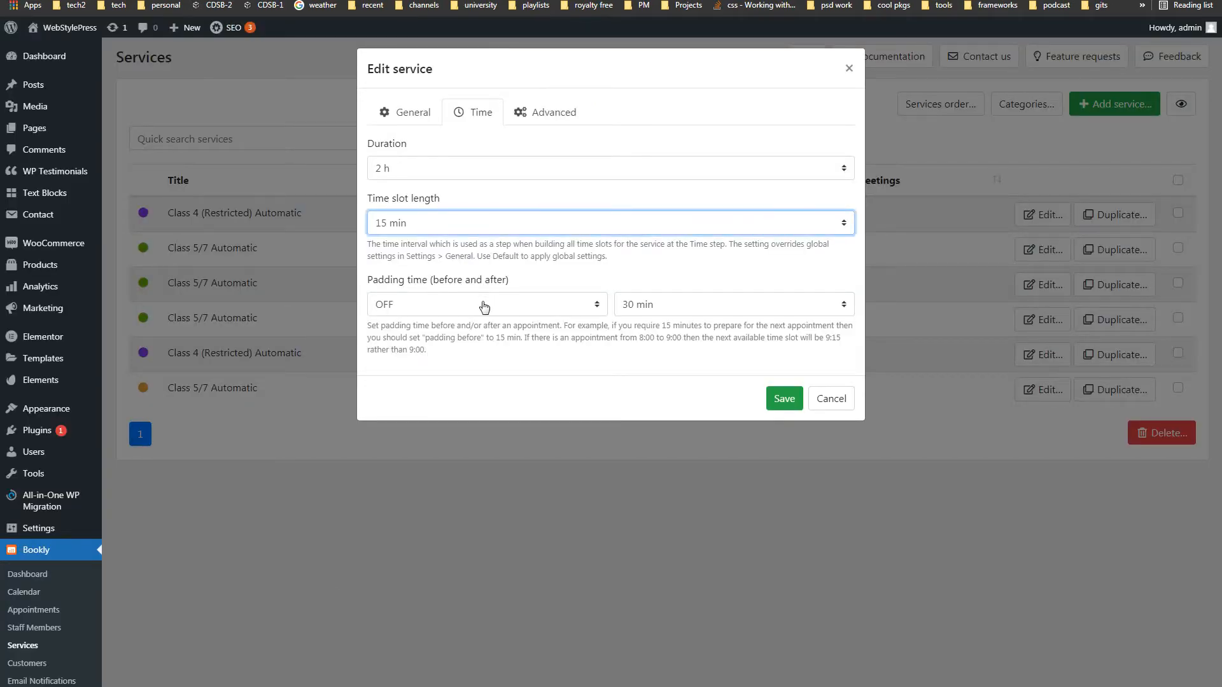
{"action": "left_click", "coordinate": [485, 306]}
{"action": "left_click", "coordinate": [505, 306]}
{"action": "left_click", "coordinate": [504, 308]}
{"action": "left_click", "coordinate": [692, 305]}
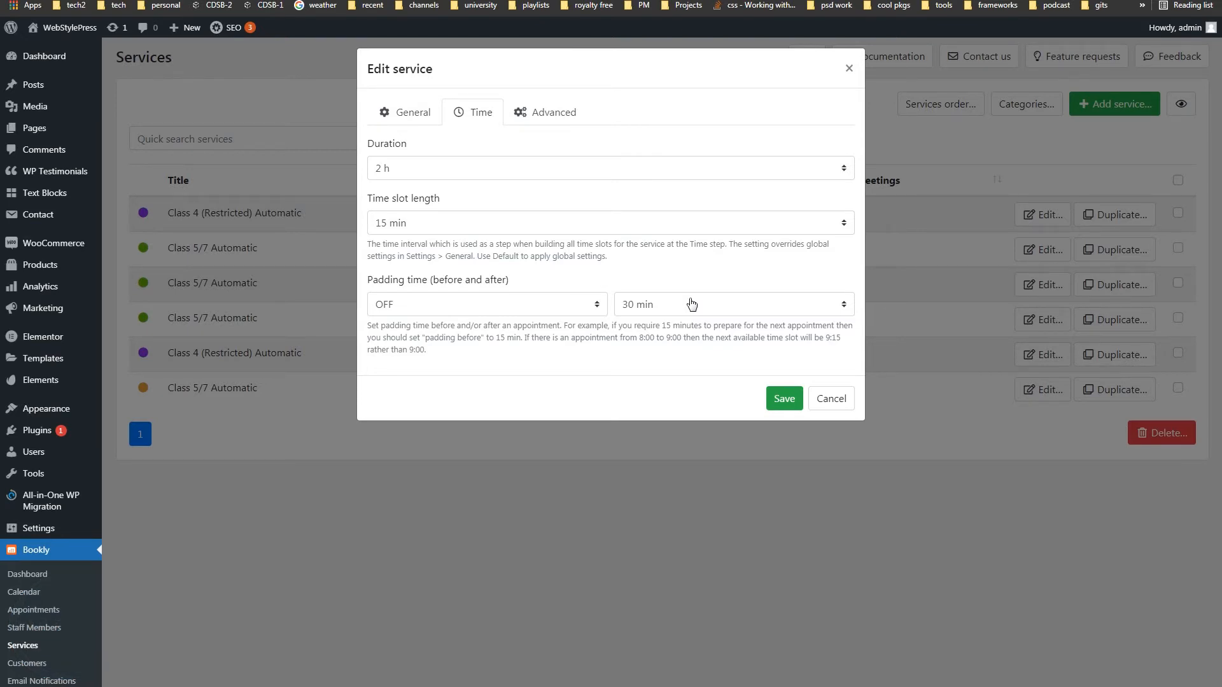
{"action": "left_click", "coordinate": [552, 114]}
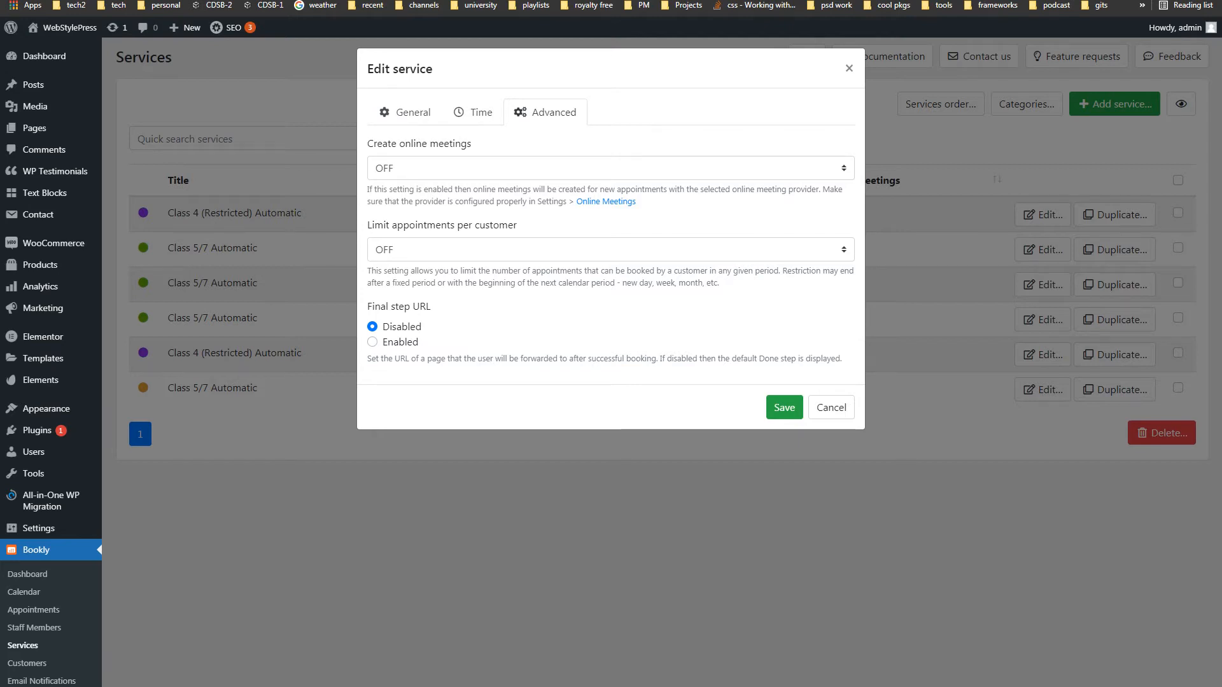
- Leave the service's online meetings and per-customer appointment limit both switched off
{"action": "left_click", "coordinate": [641, 165]}
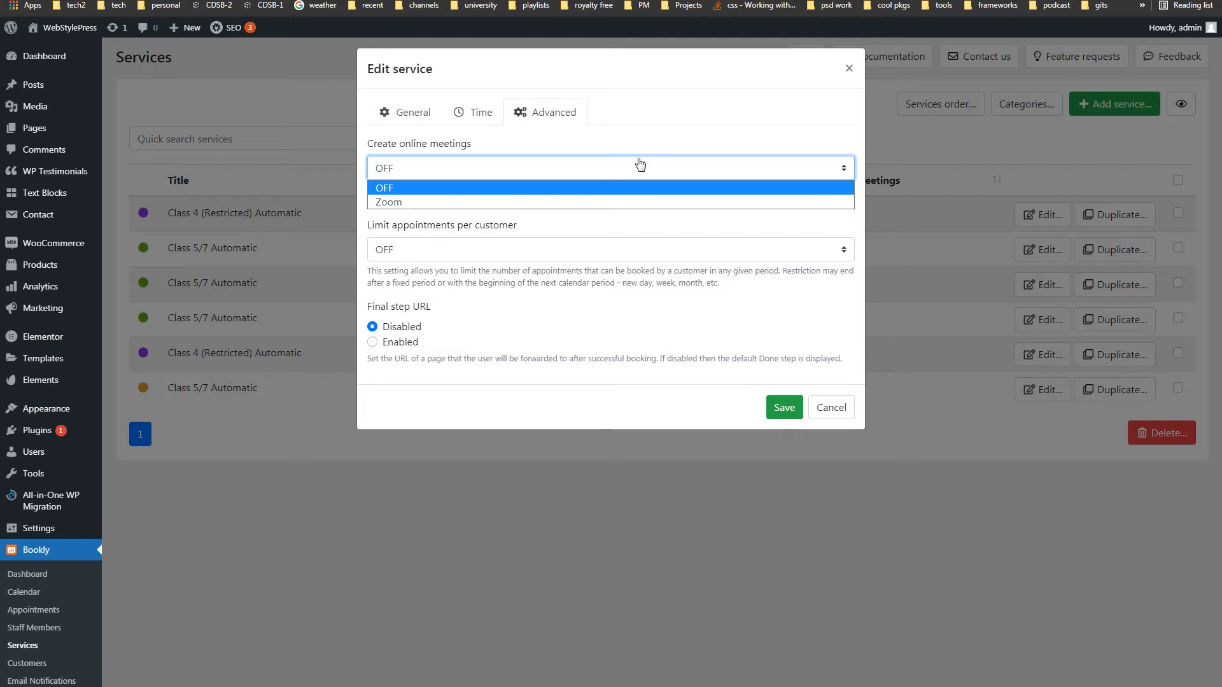
{"action": "left_click", "coordinate": [640, 165]}
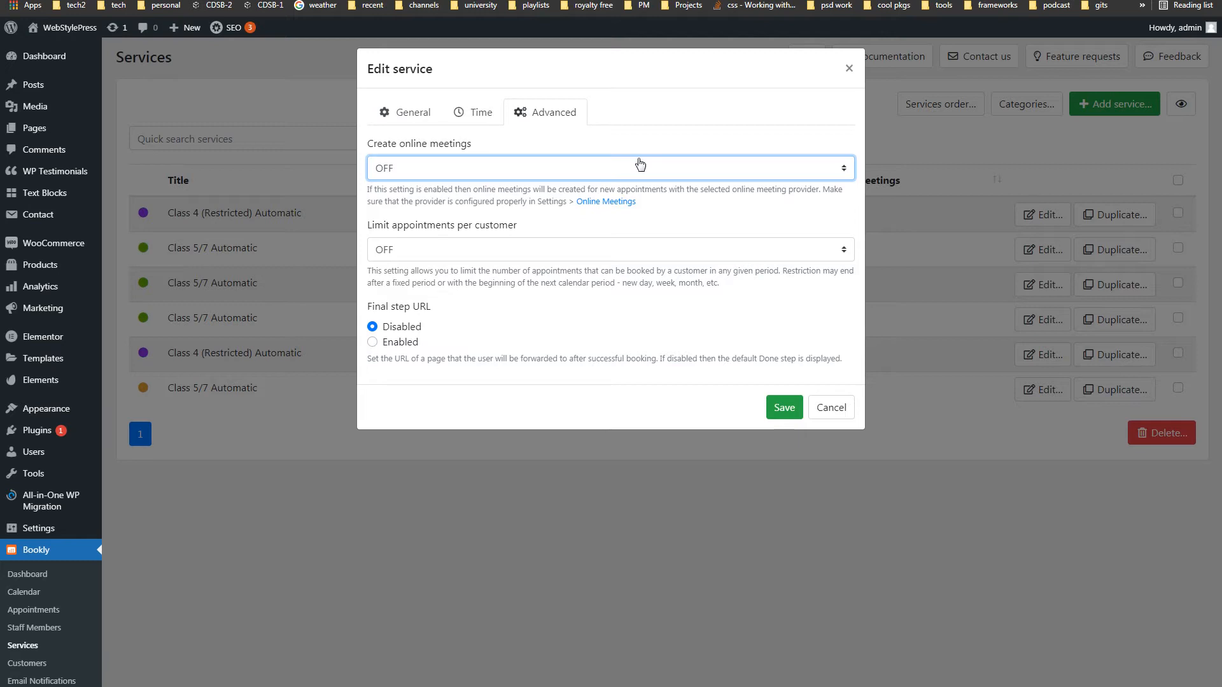
{"action": "left_click", "coordinate": [557, 250]}
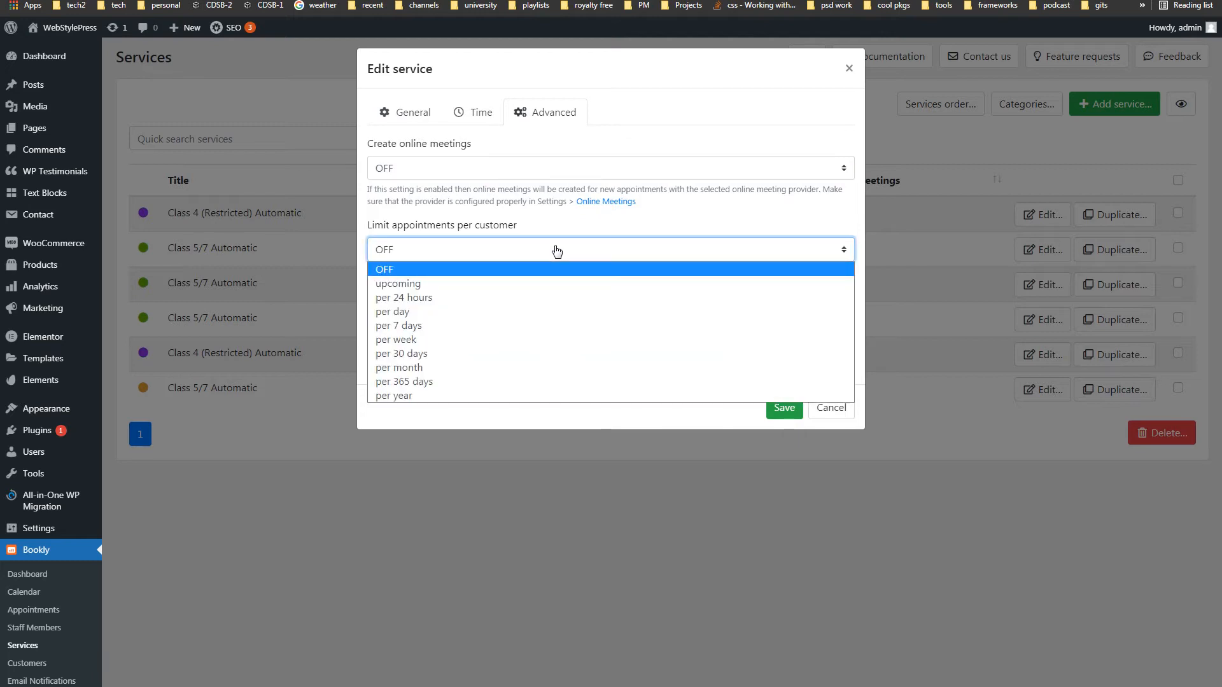
{"action": "left_click", "coordinate": [556, 250]}
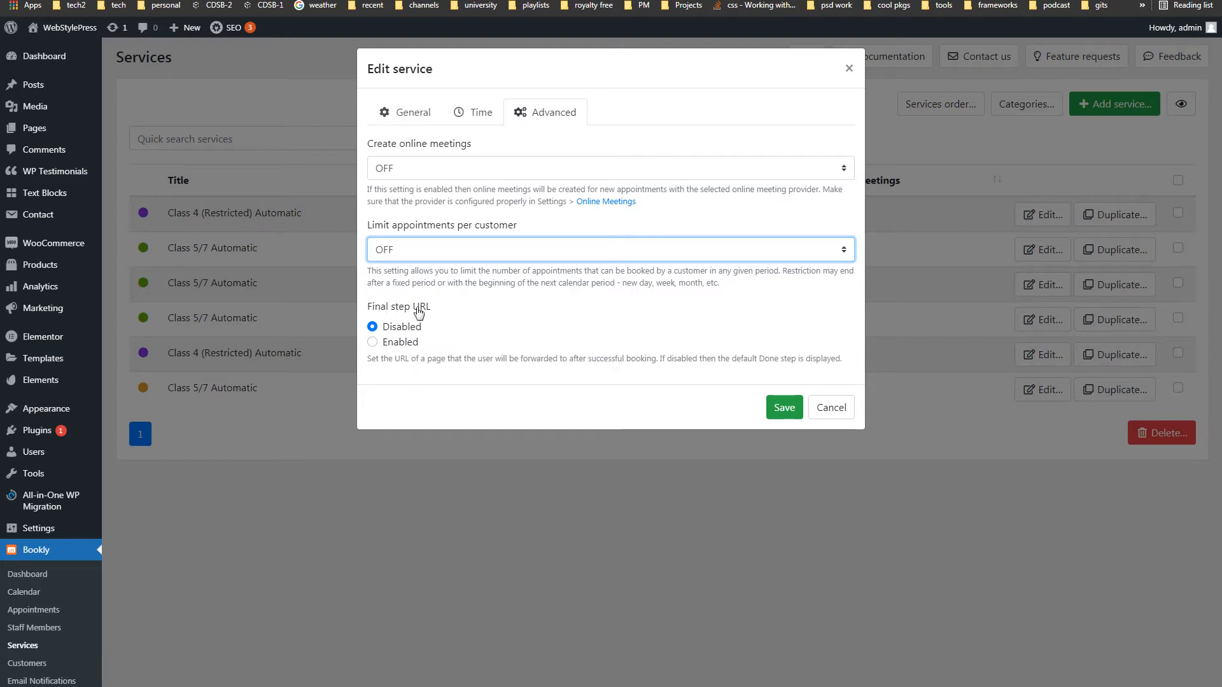
- Enable the custom Final step URL option, then close the service editor
{"action": "left_click", "coordinate": [413, 345]}
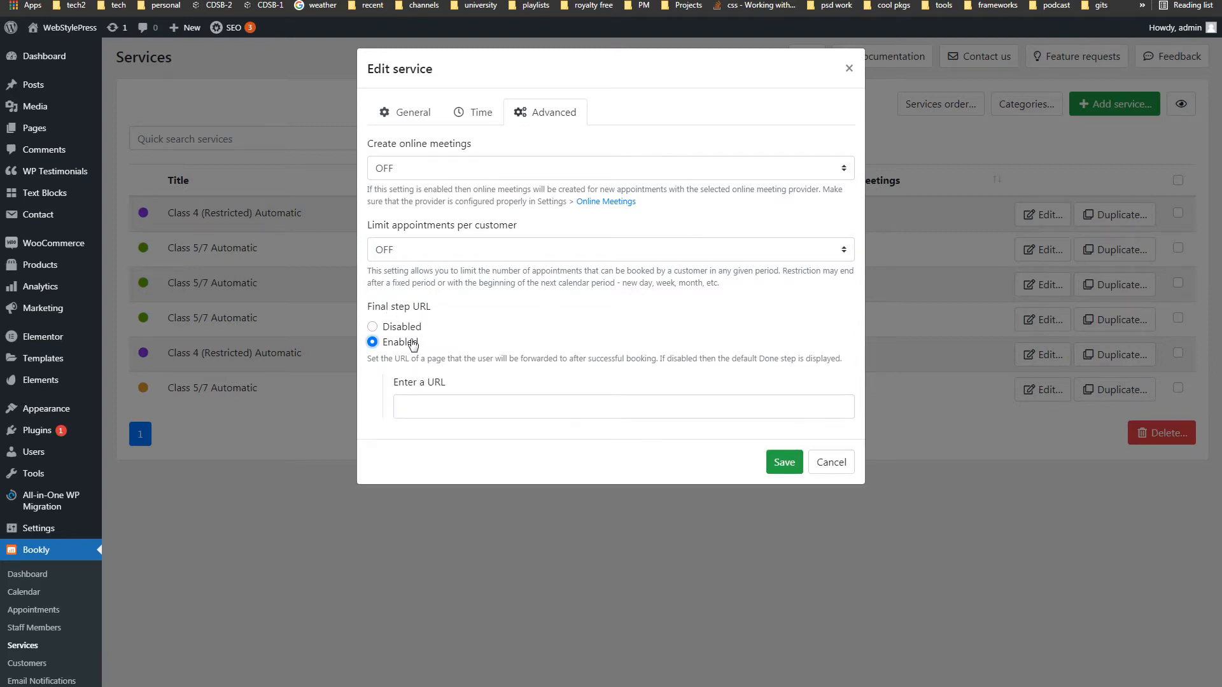
{"action": "left_click", "coordinate": [460, 401]}
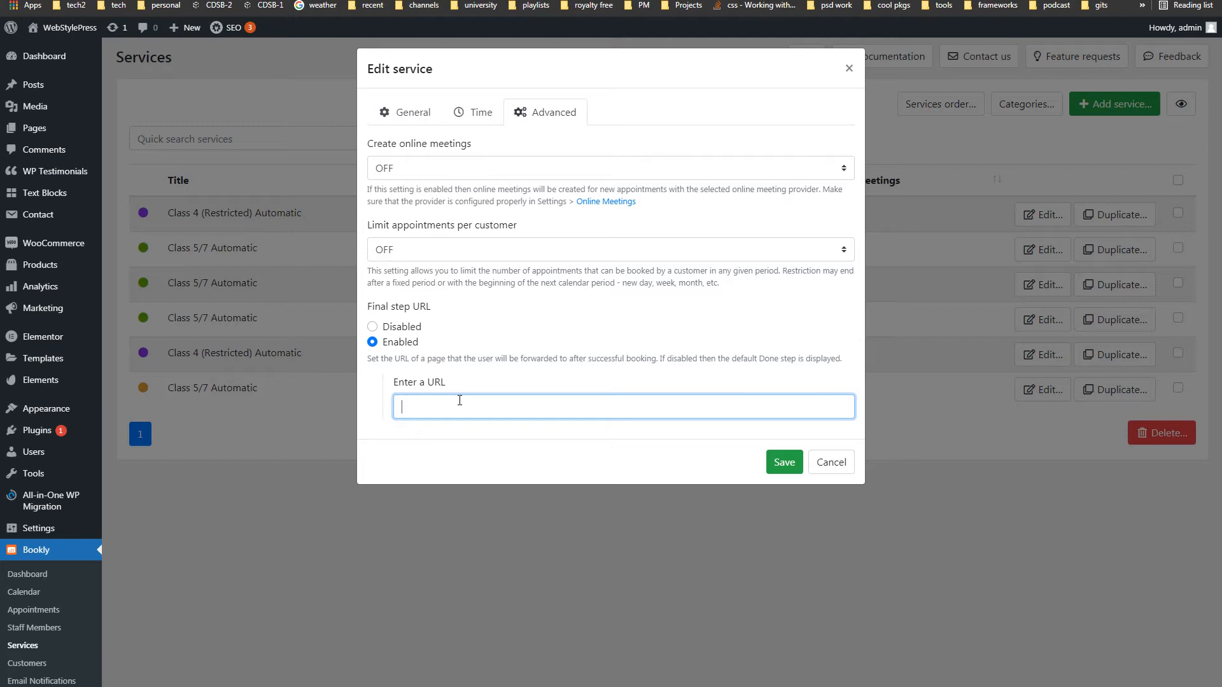
{"action": "left_click", "coordinate": [709, 589]}
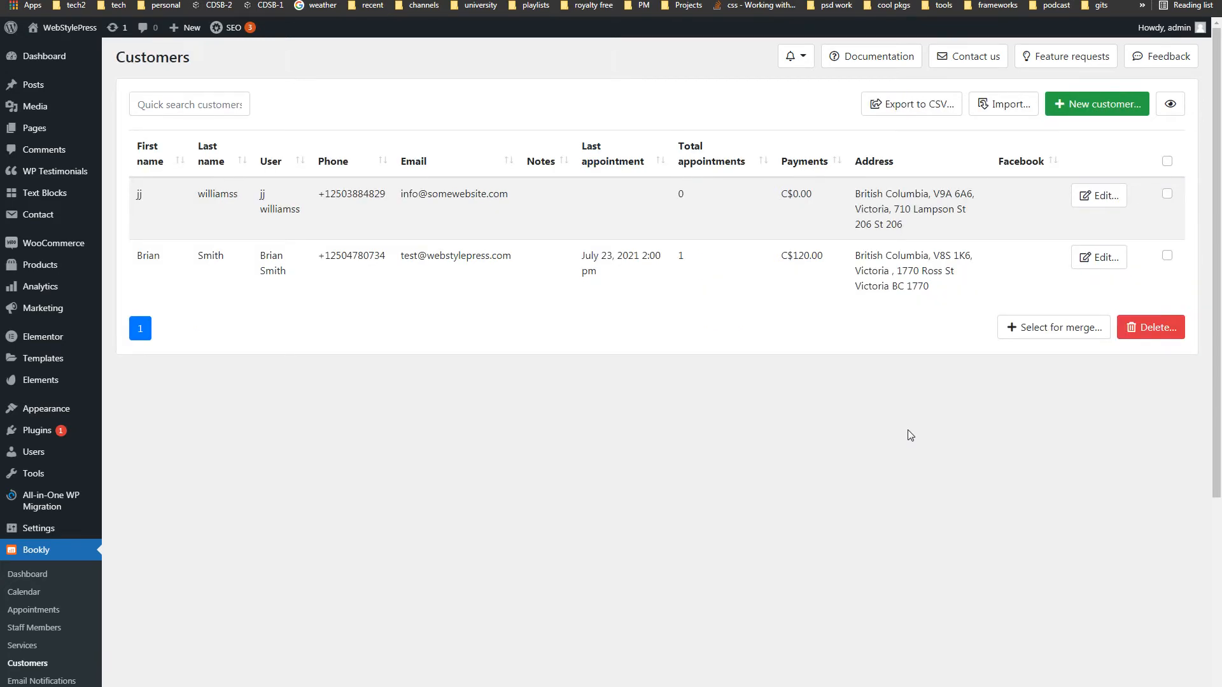
- View the New customer form and the second customer's record, closing both without changes
{"action": "left_click", "coordinate": [1077, 108]}
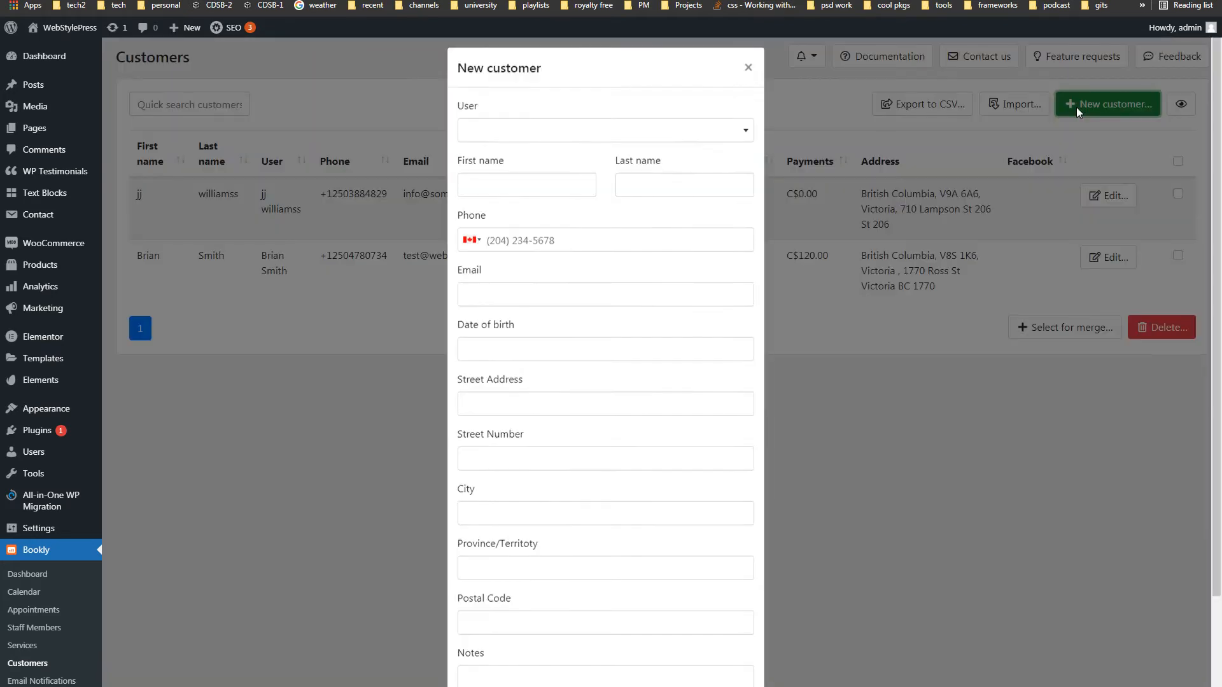
{"action": "scroll", "coordinate": [695, 329], "scroll_direction": "down", "scroll_amount": 3}
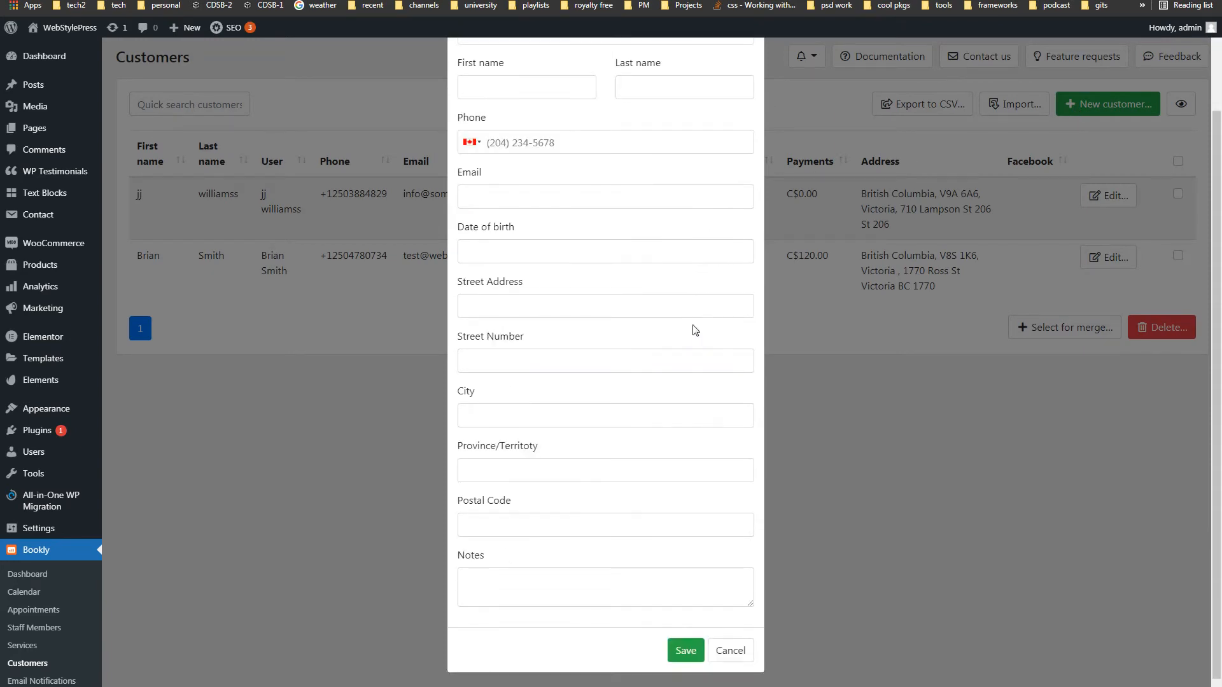
{"action": "scroll", "coordinate": [695, 330], "scroll_direction": "up", "scroll_amount": 3}
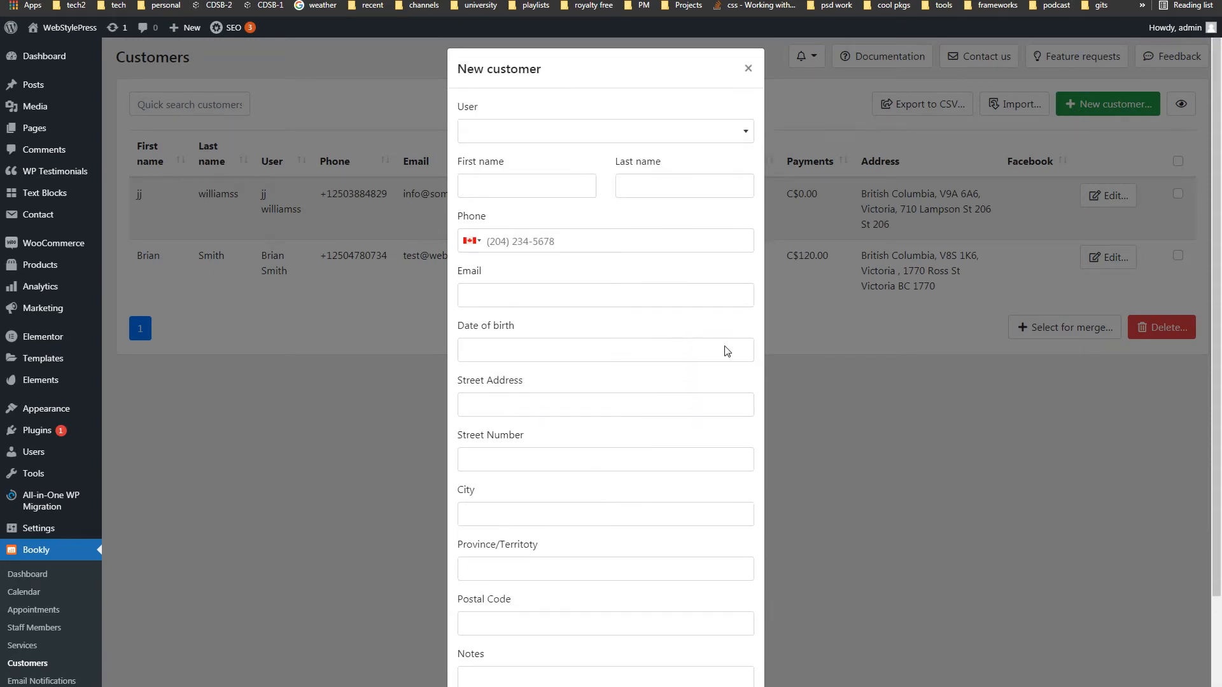
{"action": "left_click", "coordinate": [898, 426]}
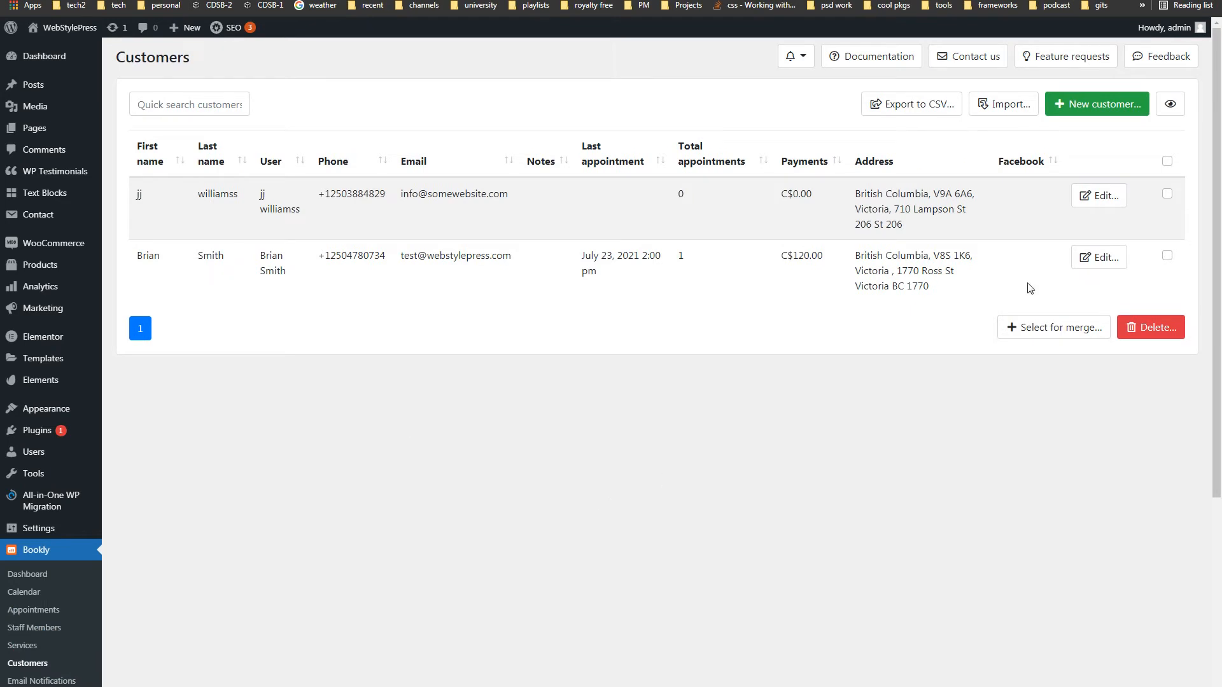
{"action": "left_click", "coordinate": [1095, 265]}
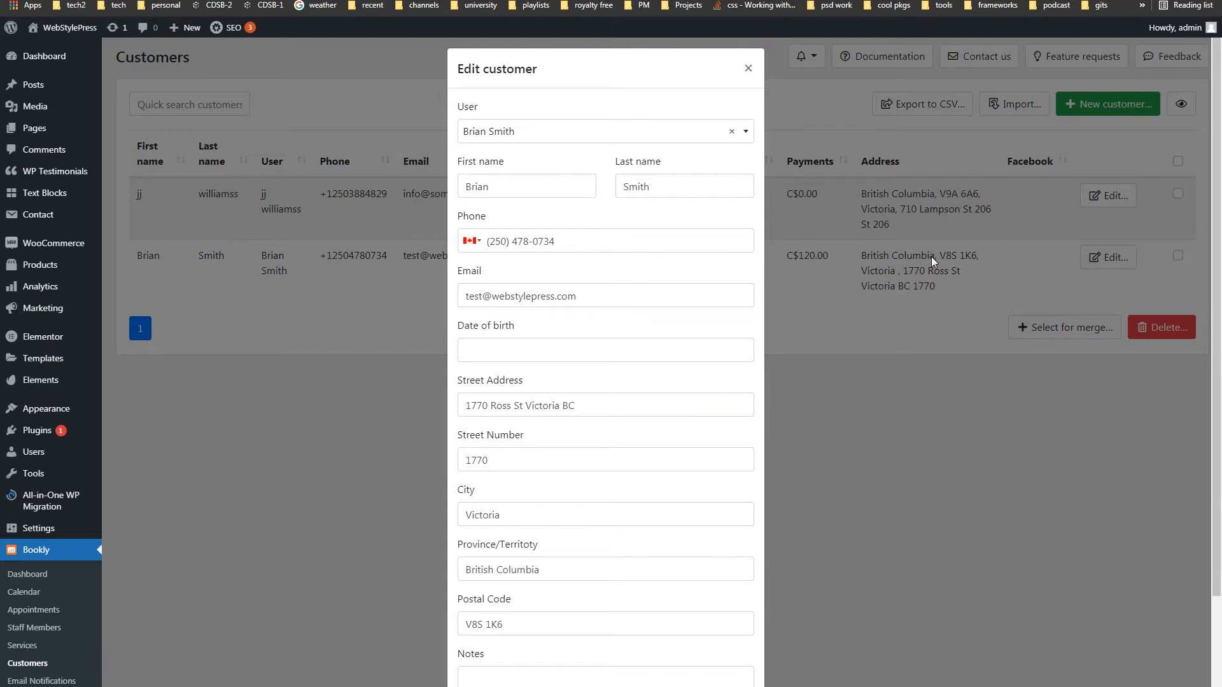
{"action": "left_click", "coordinate": [859, 545]}
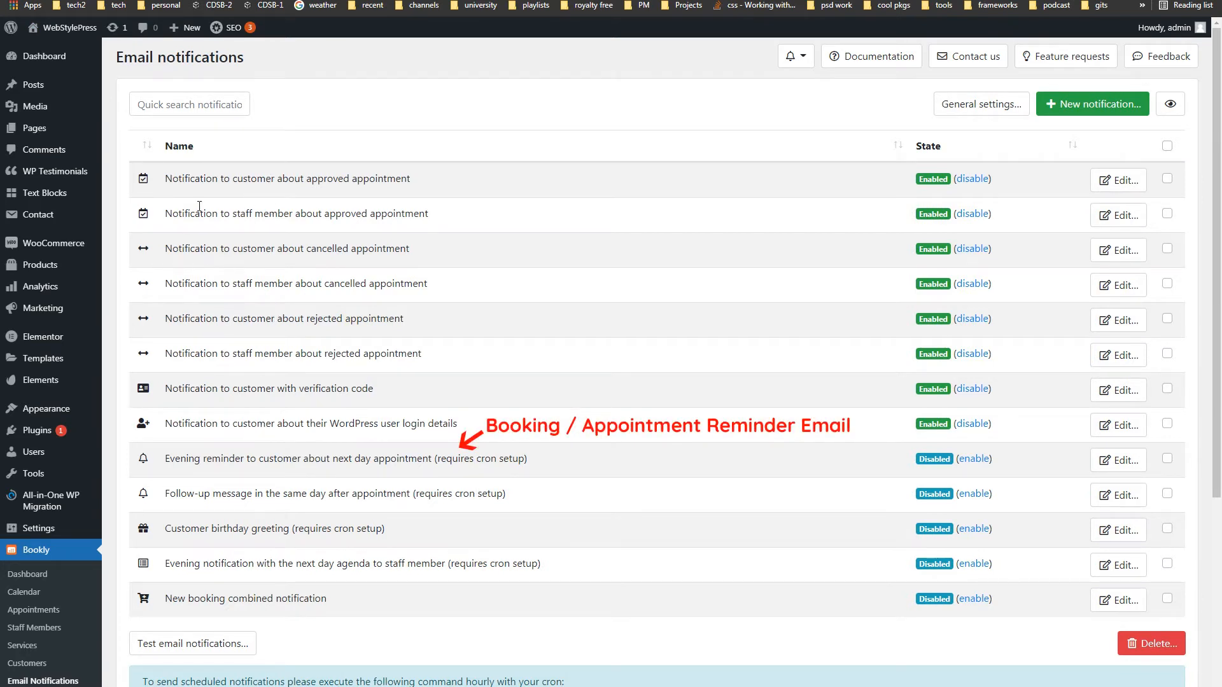
- Open the customer approved-appointment email and expand its placeholder codes list
{"action": "left_click_drag", "start_coordinate": [309, 181], "coordinate": [409, 180]}
{"action": "left_click", "coordinate": [410, 179]}
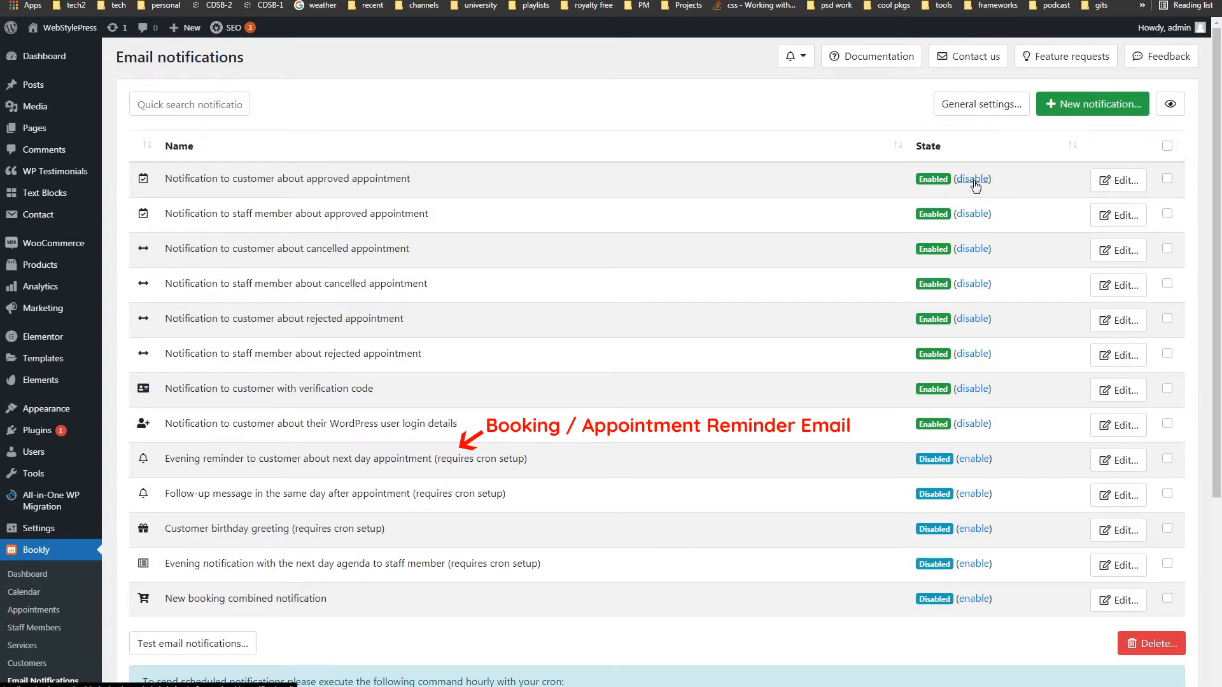
{"action": "left_click", "coordinate": [1105, 182]}
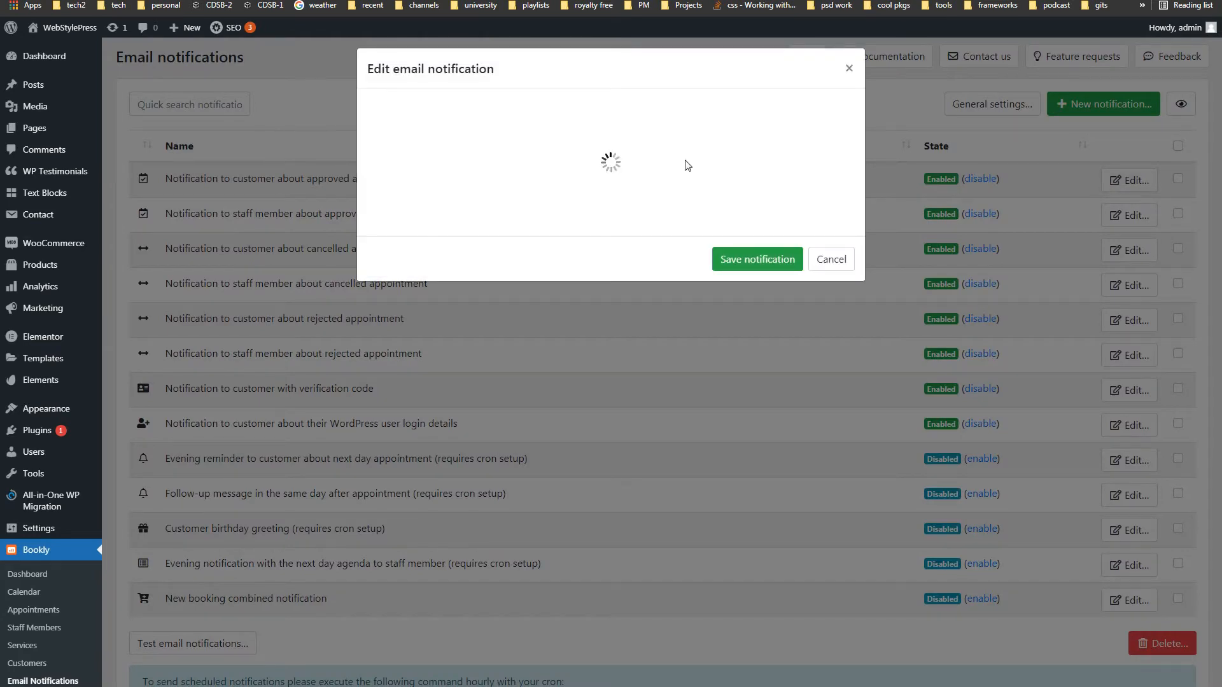
{"action": "left_click", "coordinate": [550, 414]}
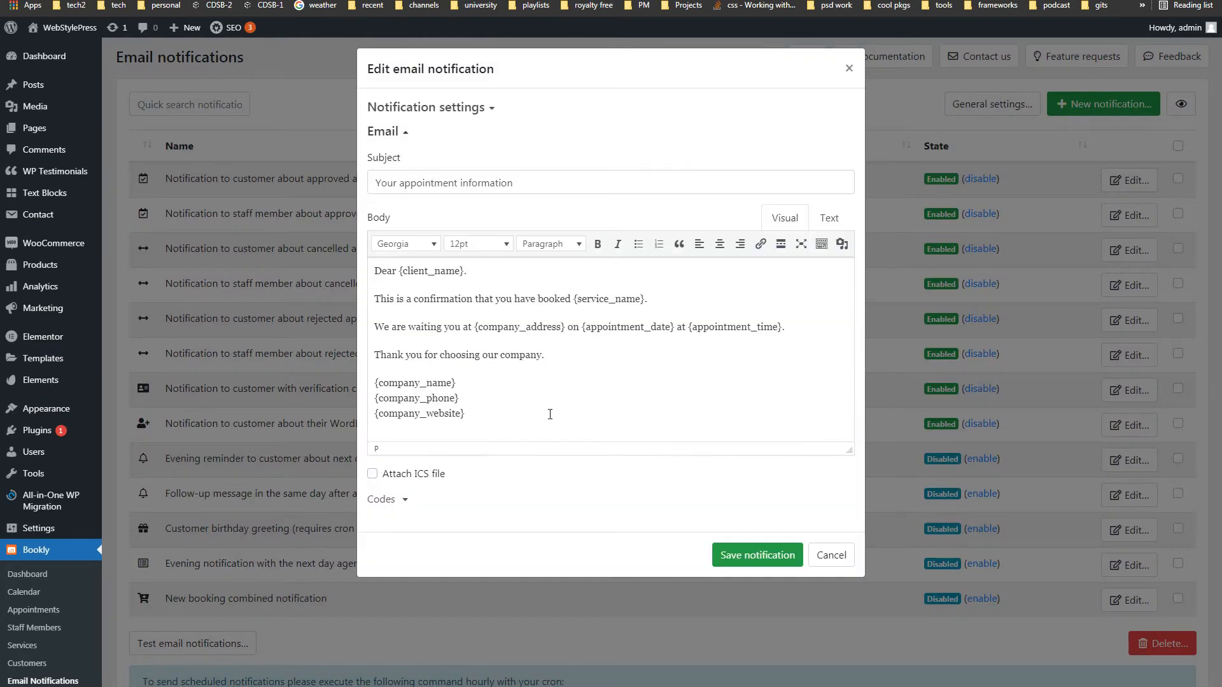
{"action": "left_click", "coordinate": [405, 500]}
- Scroll through the available codes, then close the email editor without saving
{"action": "scroll", "coordinate": [446, 419], "scroll_direction": "down", "scroll_amount": 3}
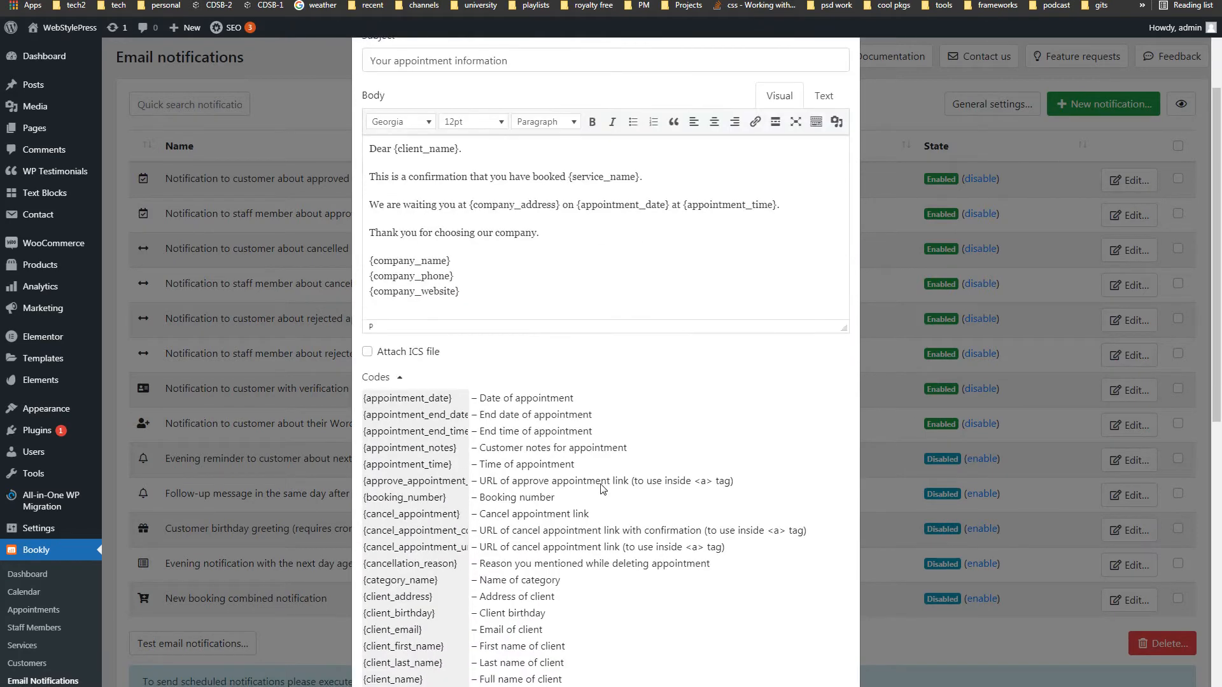
{"action": "scroll", "coordinate": [447, 481], "scroll_direction": "down", "scroll_amount": 3}
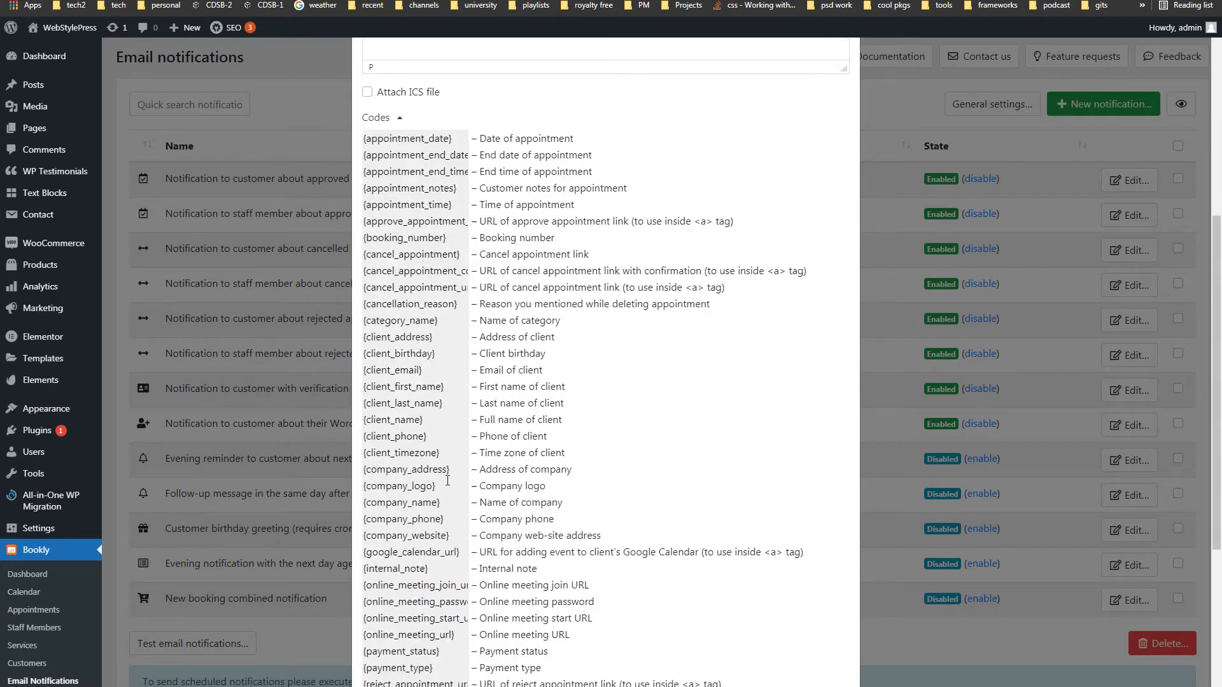
{"action": "scroll", "coordinate": [447, 481], "scroll_direction": "down", "scroll_amount": 2}
{"action": "scroll", "coordinate": [465, 446], "scroll_direction": "up", "scroll_amount": 8}
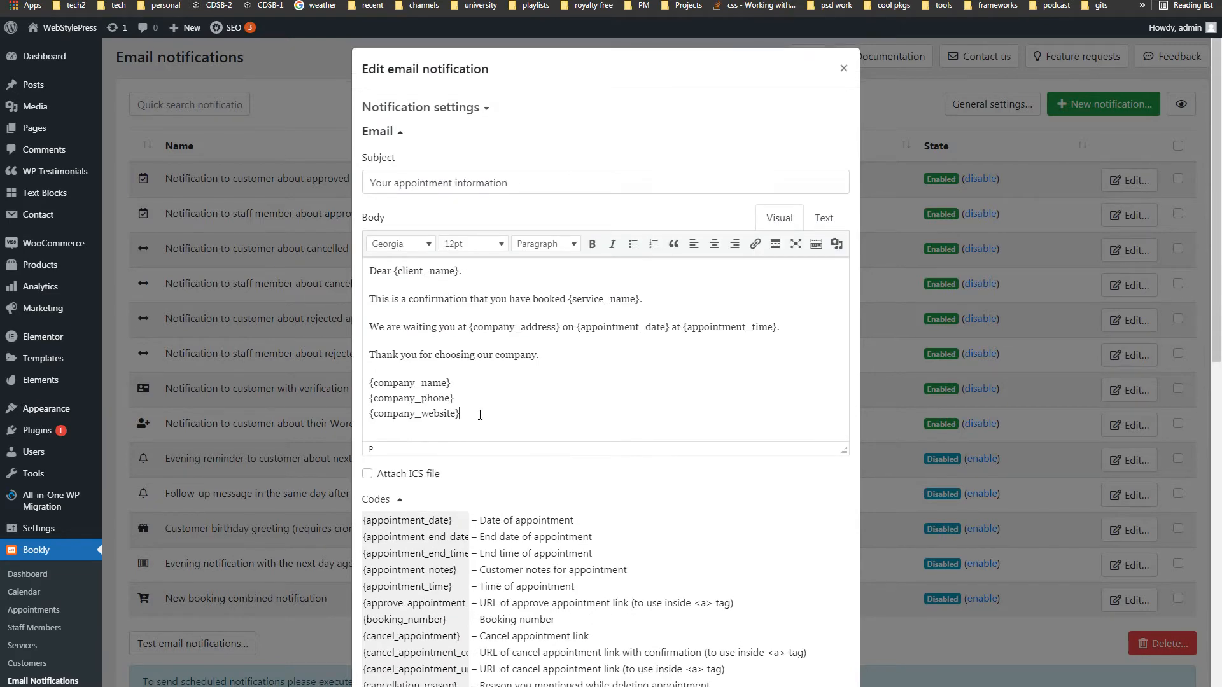
{"action": "left_click", "coordinate": [480, 415]}
{"action": "scroll", "coordinate": [622, 528], "scroll_direction": "down", "scroll_amount": 5}
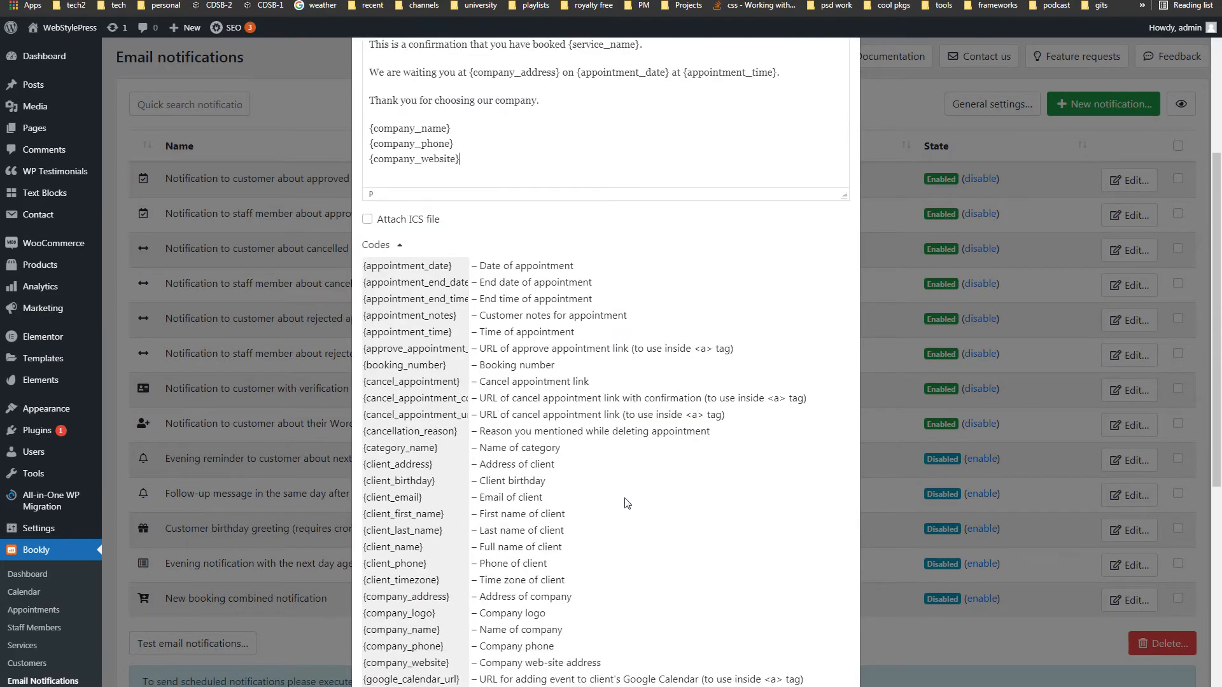
{"action": "scroll", "coordinate": [624, 504], "scroll_direction": "down", "scroll_amount": 1}
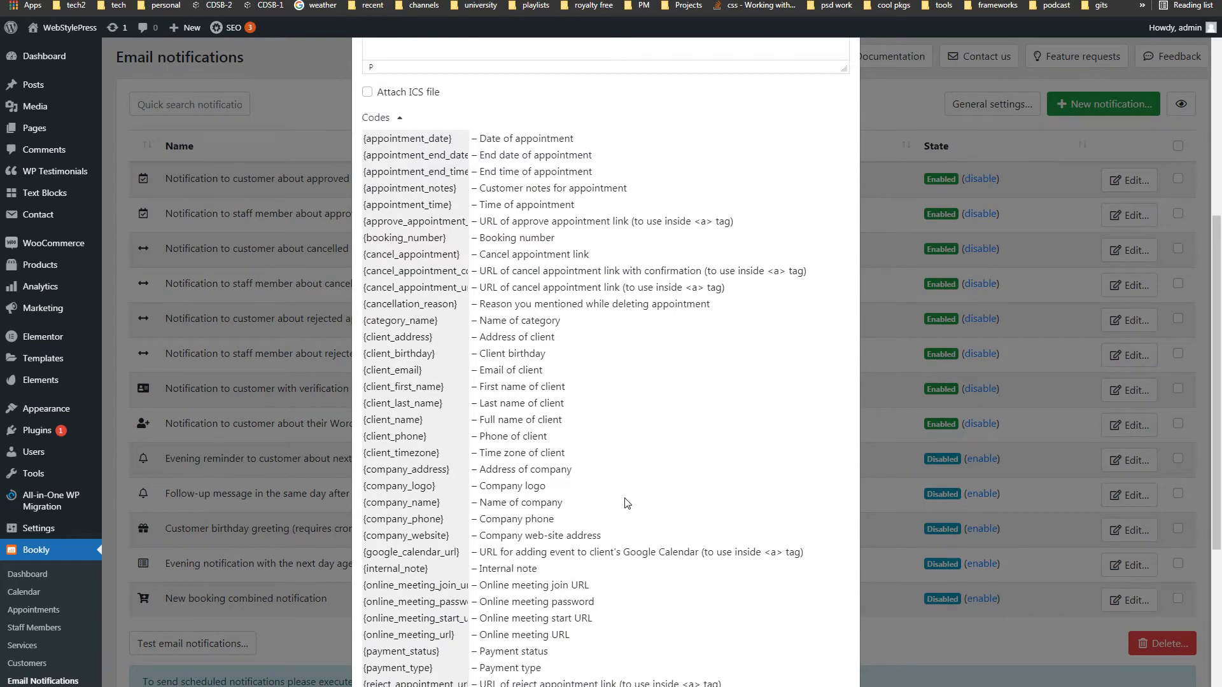
{"action": "scroll", "coordinate": [624, 503], "scroll_direction": "down", "scroll_amount": 2}
{"action": "scroll", "coordinate": [626, 504], "scroll_direction": "down", "scroll_amount": 2}
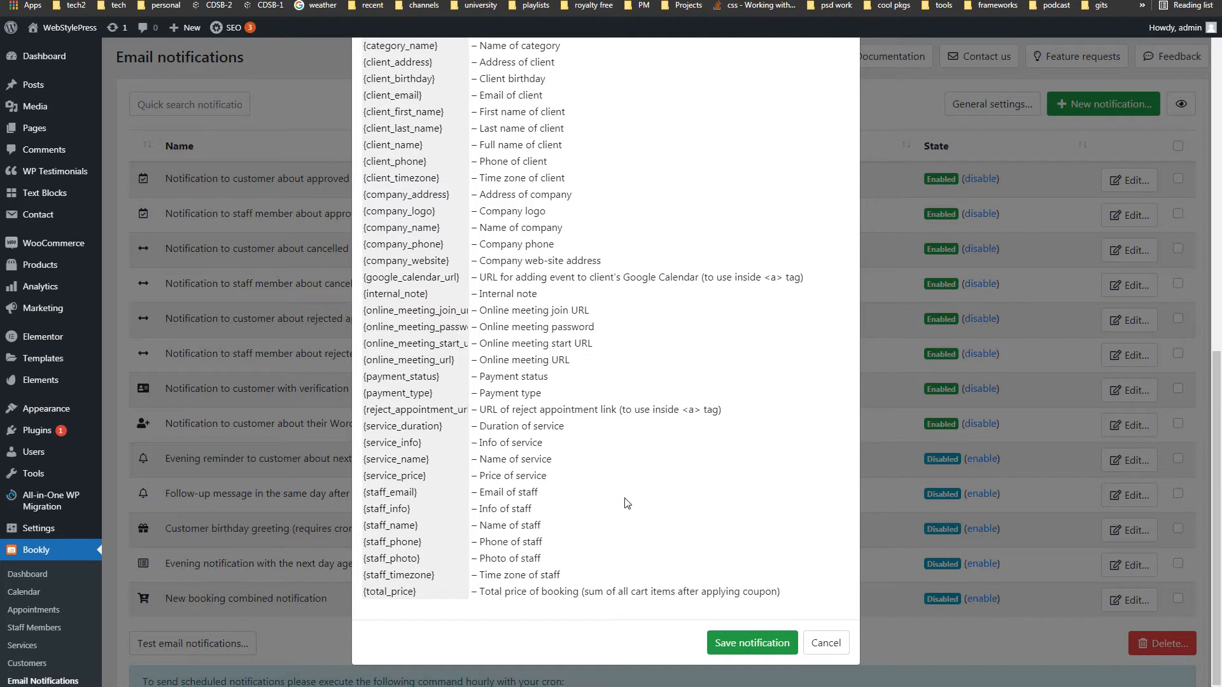
{"action": "scroll", "coordinate": [627, 504], "scroll_direction": "up", "scroll_amount": 14}
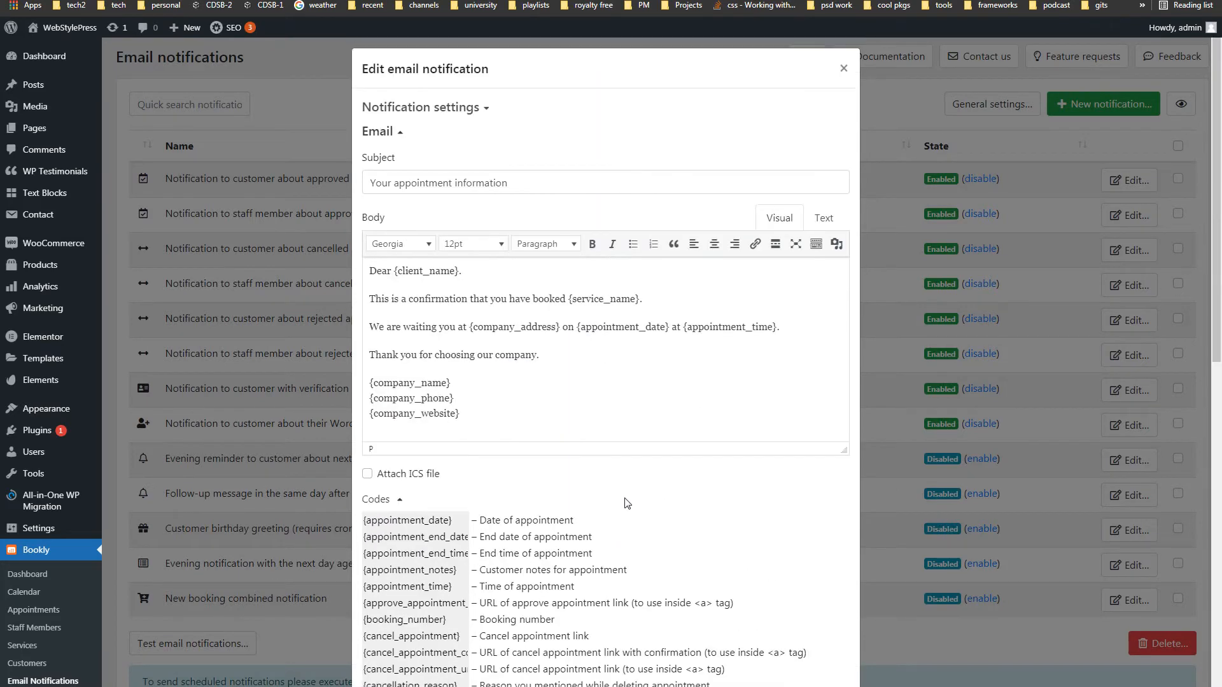
{"action": "left_click", "coordinate": [844, 68]}
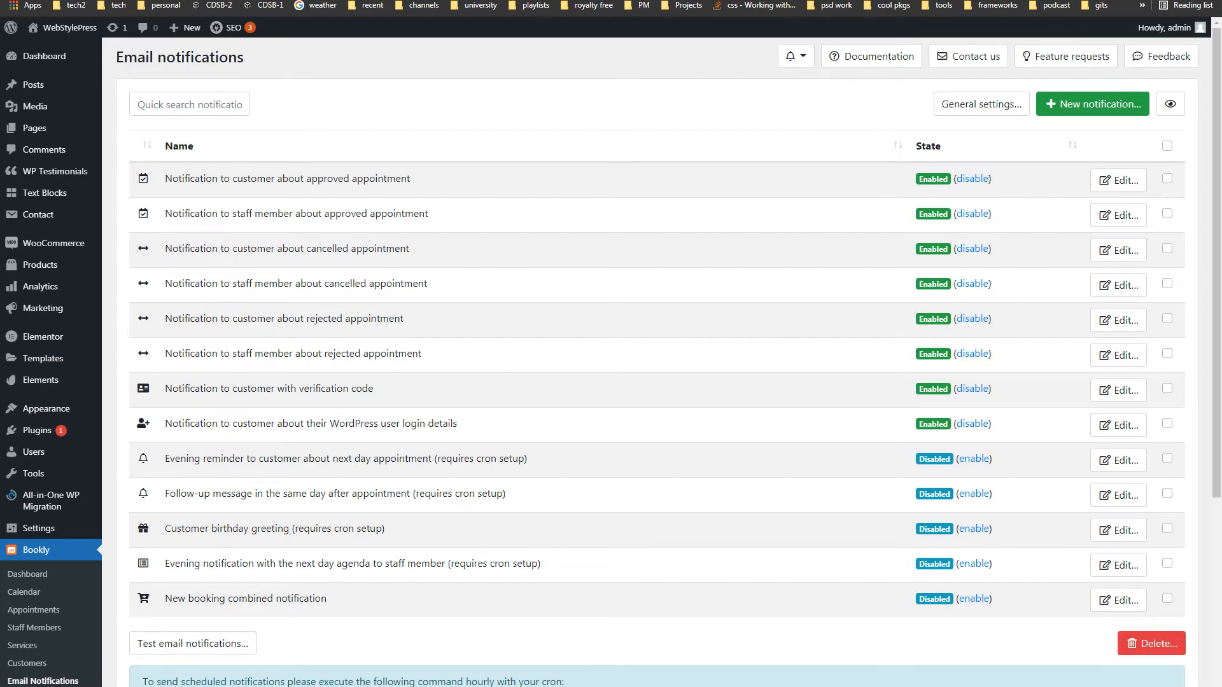
- Switch to Bookly Cloud and scroll through the SMS Notifications, Stripe Payments and Zapier cards
{"action": "key", "text": "ctrl+Tab"}
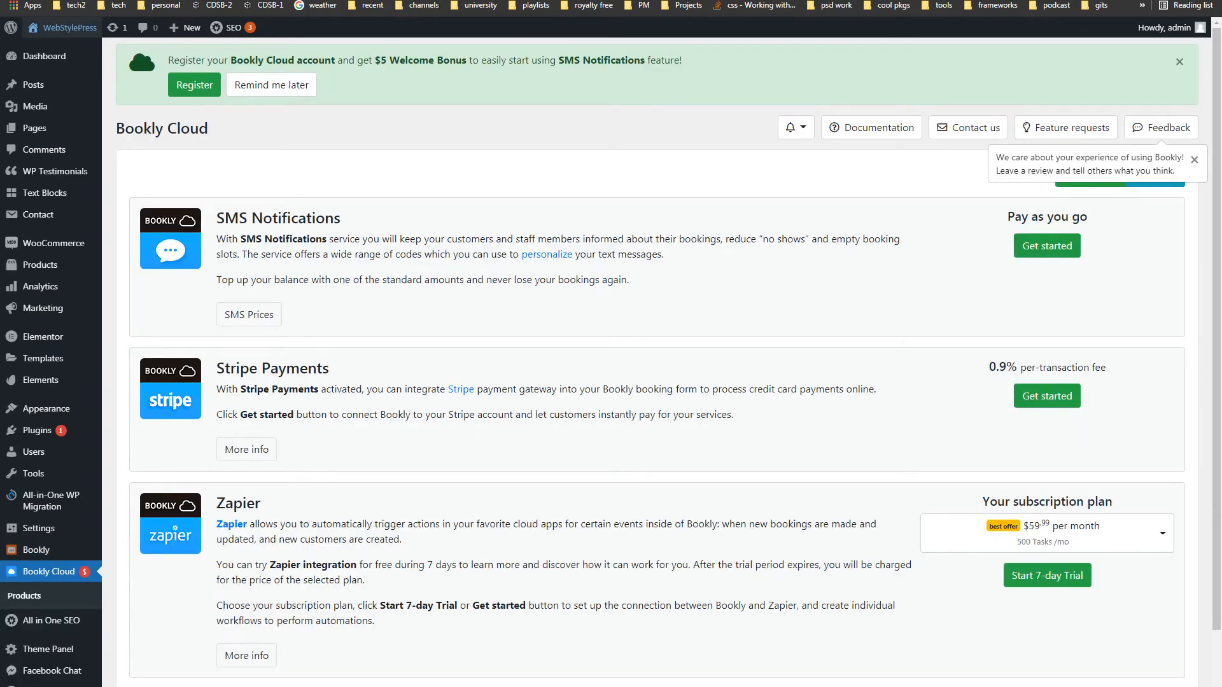
{"action": "scroll", "coordinate": [581, 145], "scroll_direction": "down", "scroll_amount": 1}
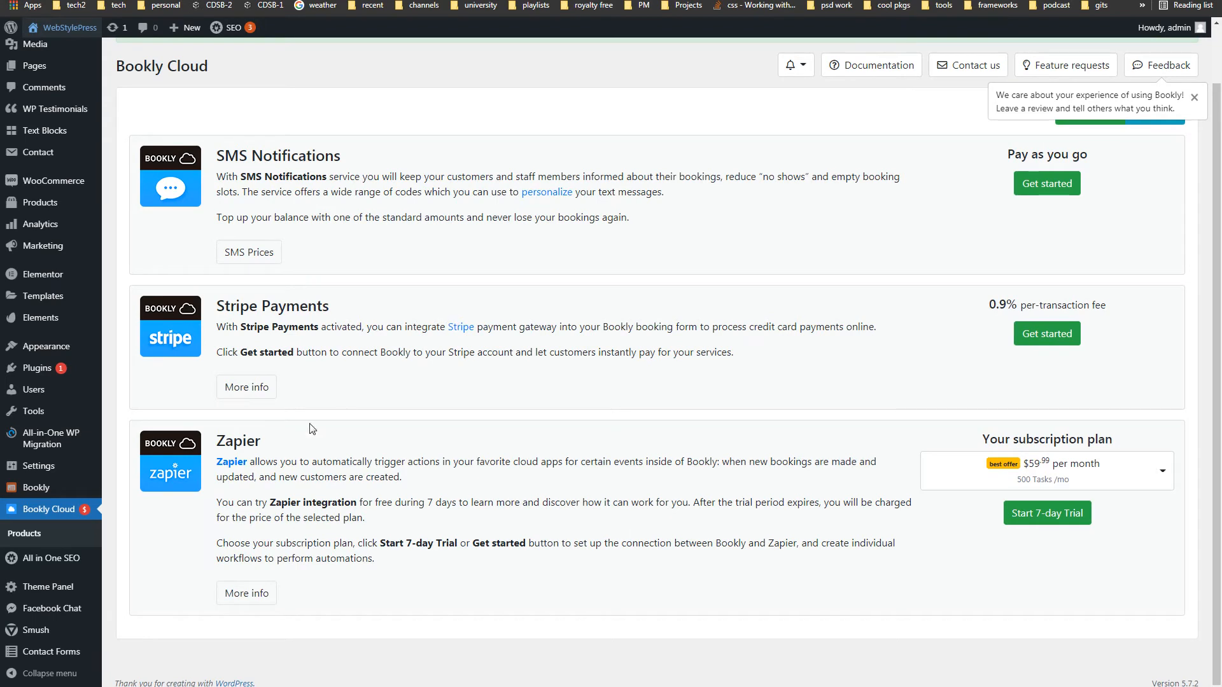
{"action": "mouse_move", "coordinate": [71, 490]}
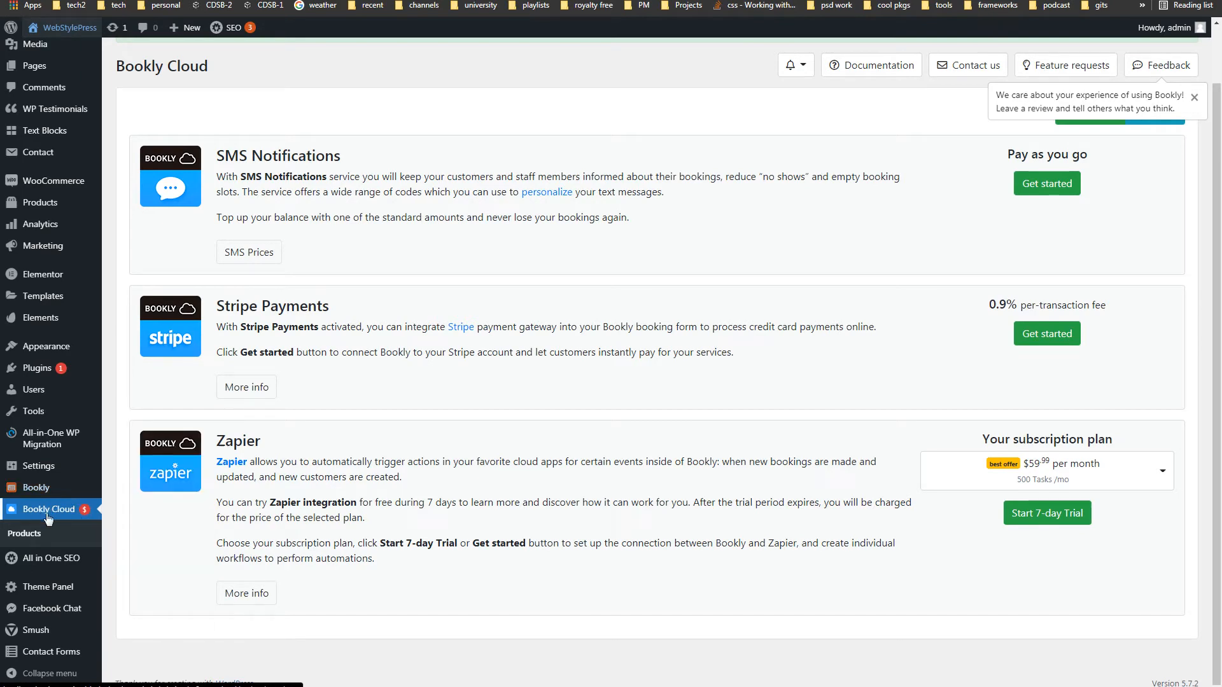
{"action": "scroll", "coordinate": [656, 367], "scroll_direction": "up", "scroll_amount": 1}
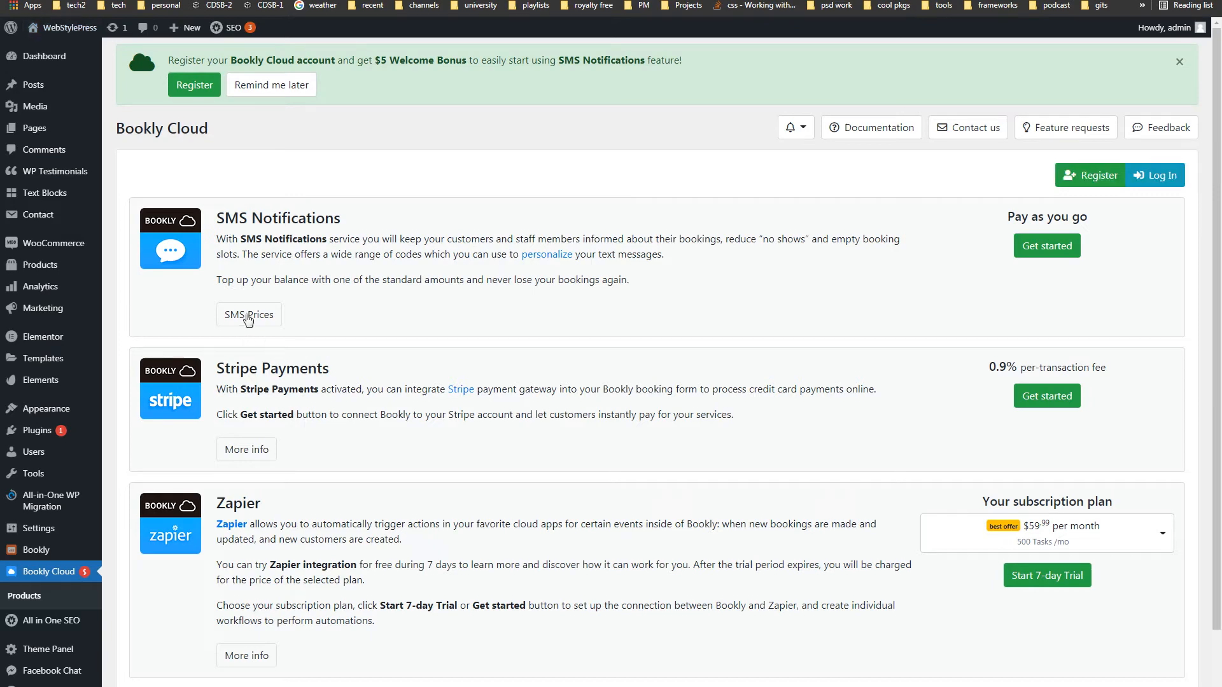
- Check the United Kingdom and United States rates in the SMS price list, then close it
{"action": "left_click", "coordinate": [249, 317]}
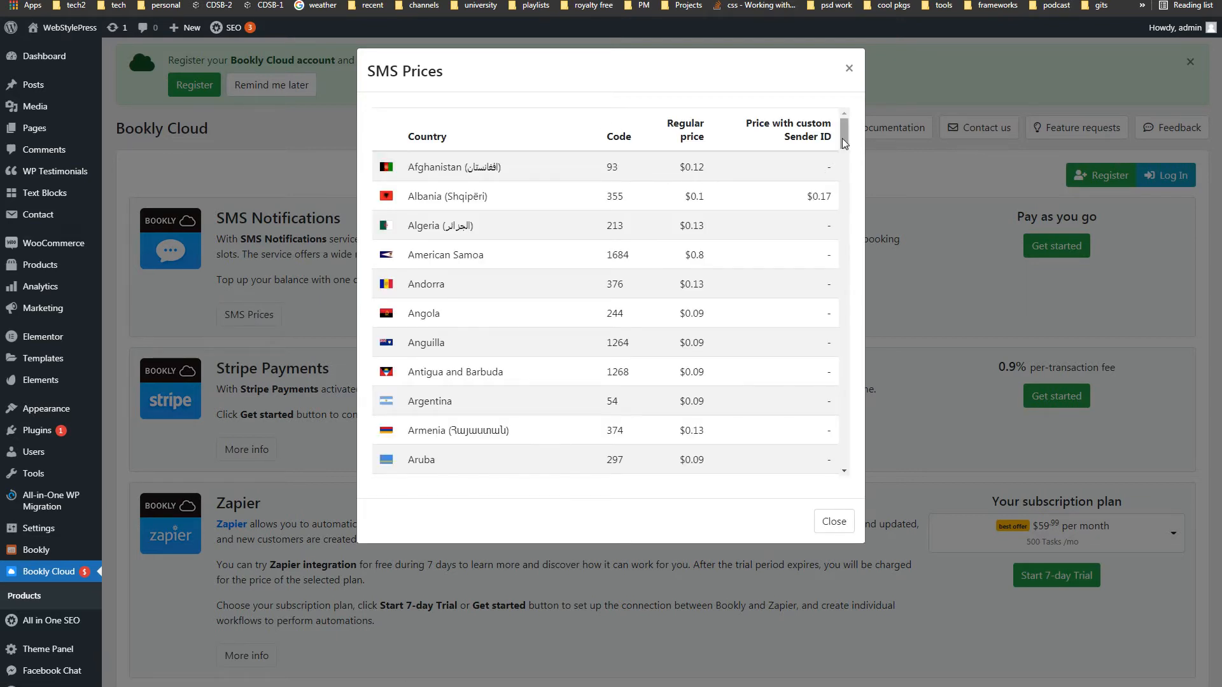
{"action": "left_click_drag", "start_coordinate": [844, 142], "coordinate": [839, 487]}
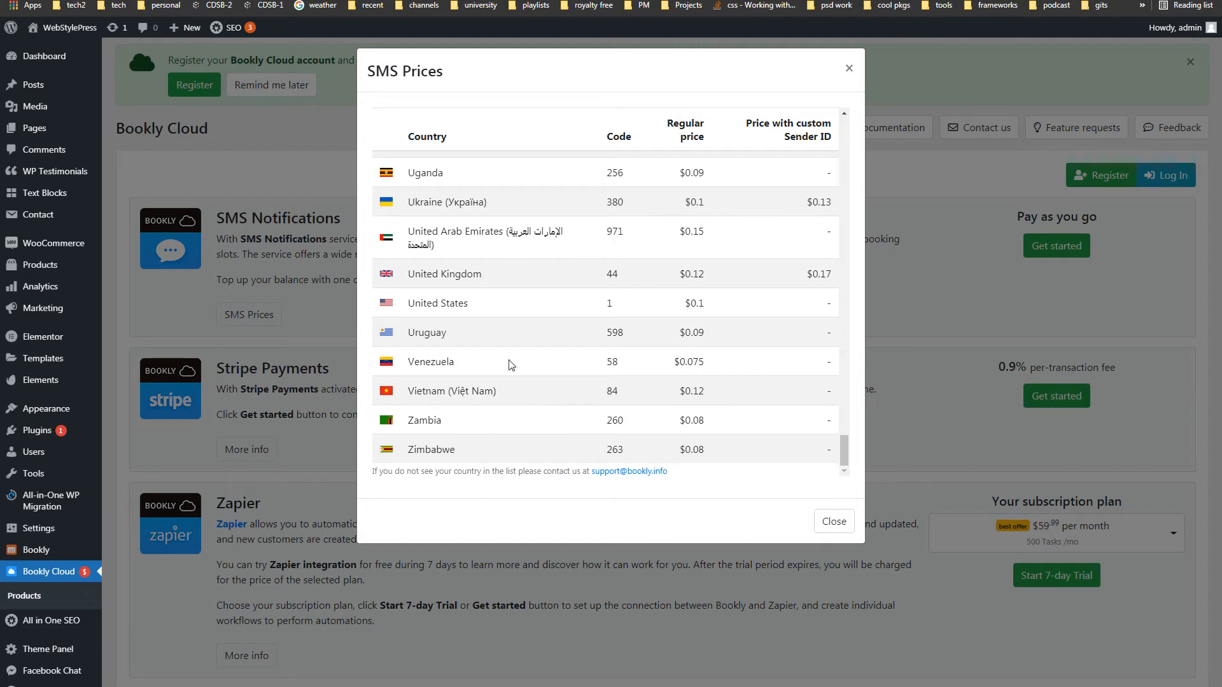
{"action": "left_click_drag", "start_coordinate": [411, 303], "coordinate": [402, 276]}
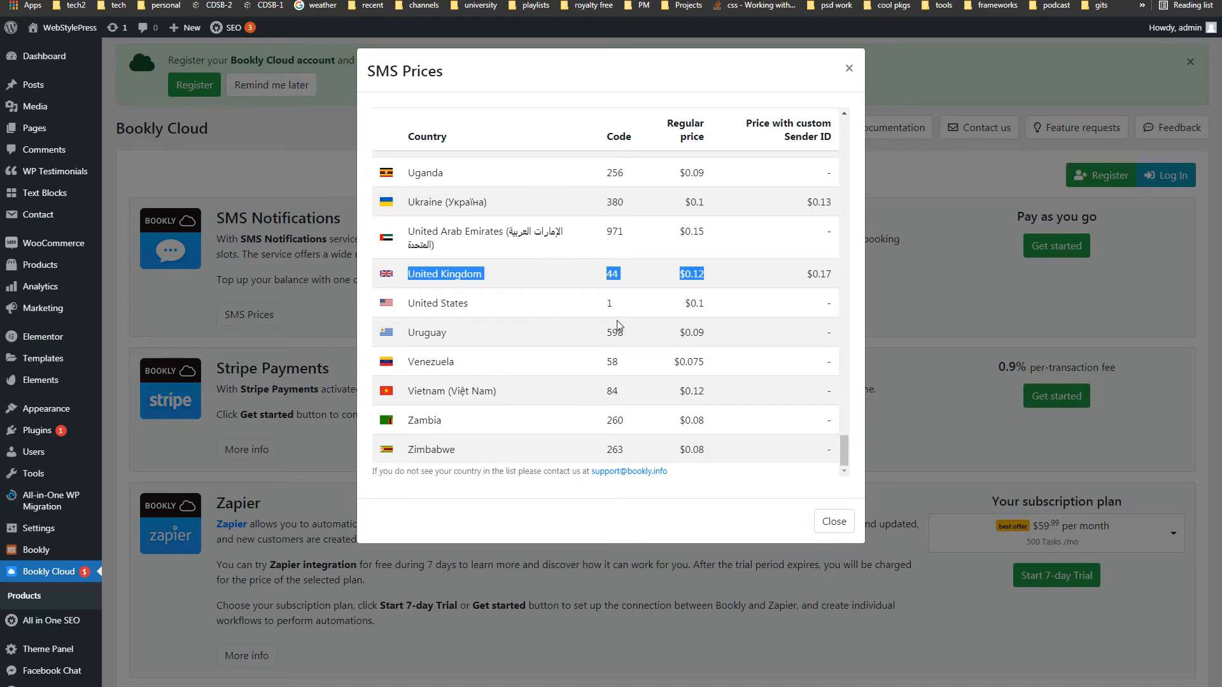
{"action": "left_click_drag", "start_coordinate": [710, 303], "coordinate": [402, 310]}
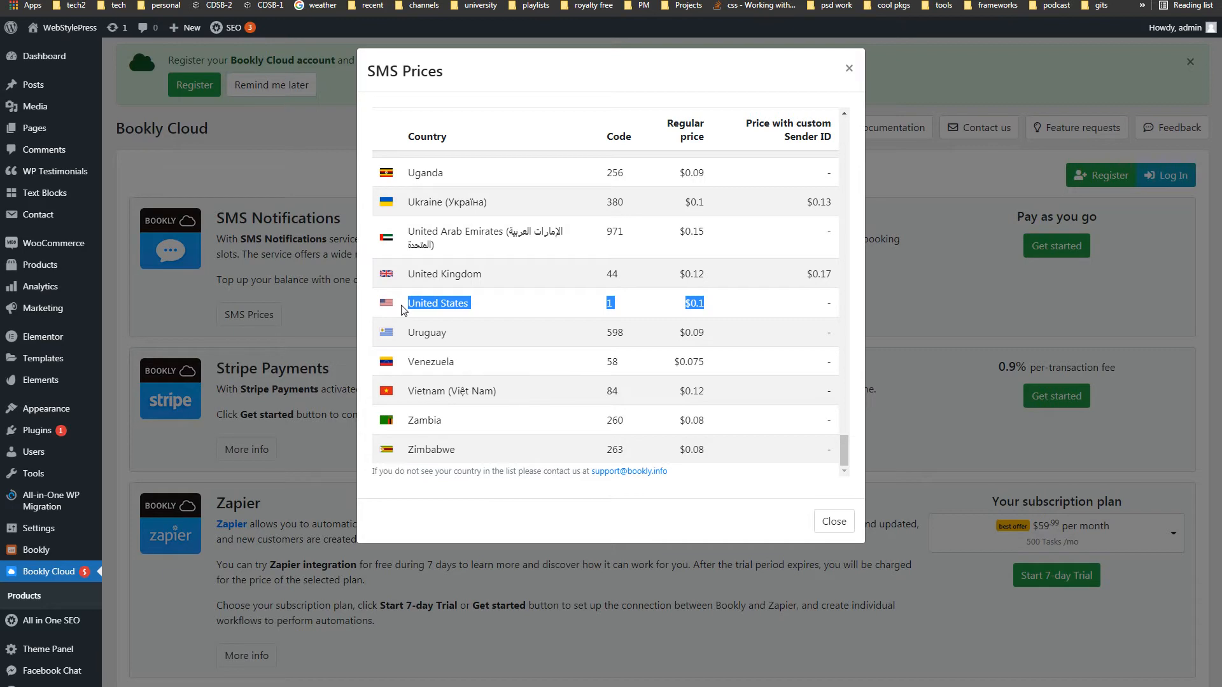
{"action": "left_click", "coordinate": [901, 169]}
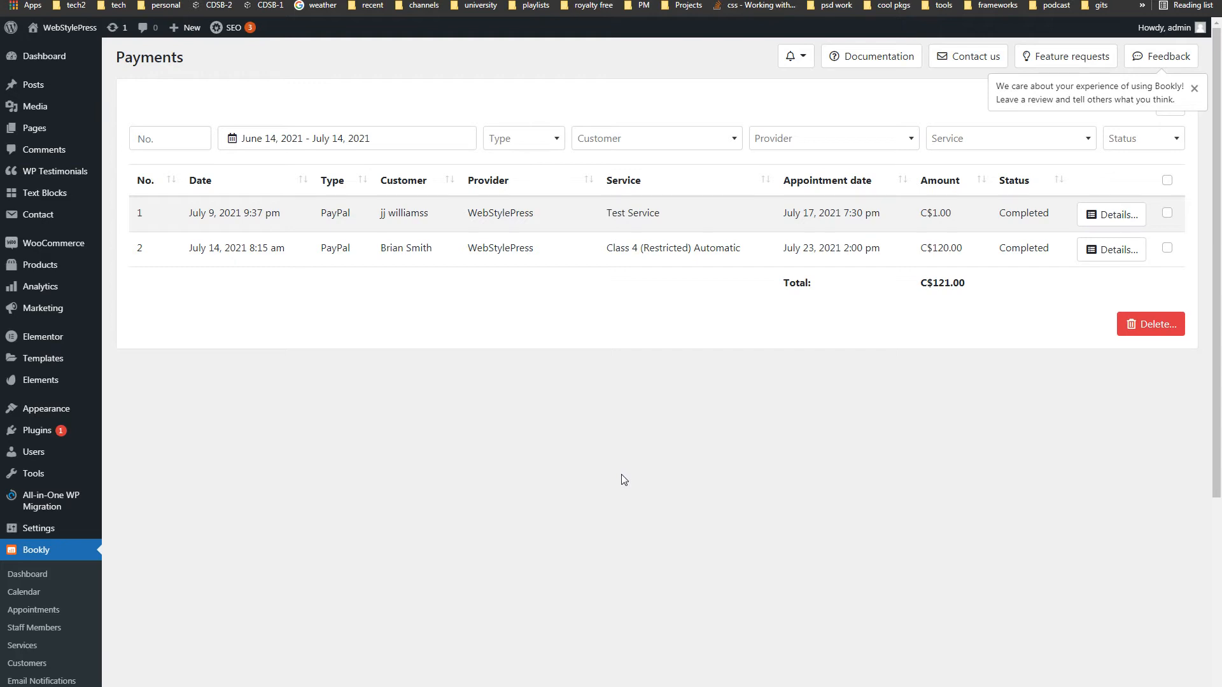
- Open payment 2's details, view its manual adjustment form, and close the details
{"action": "left_click", "coordinate": [1108, 255]}
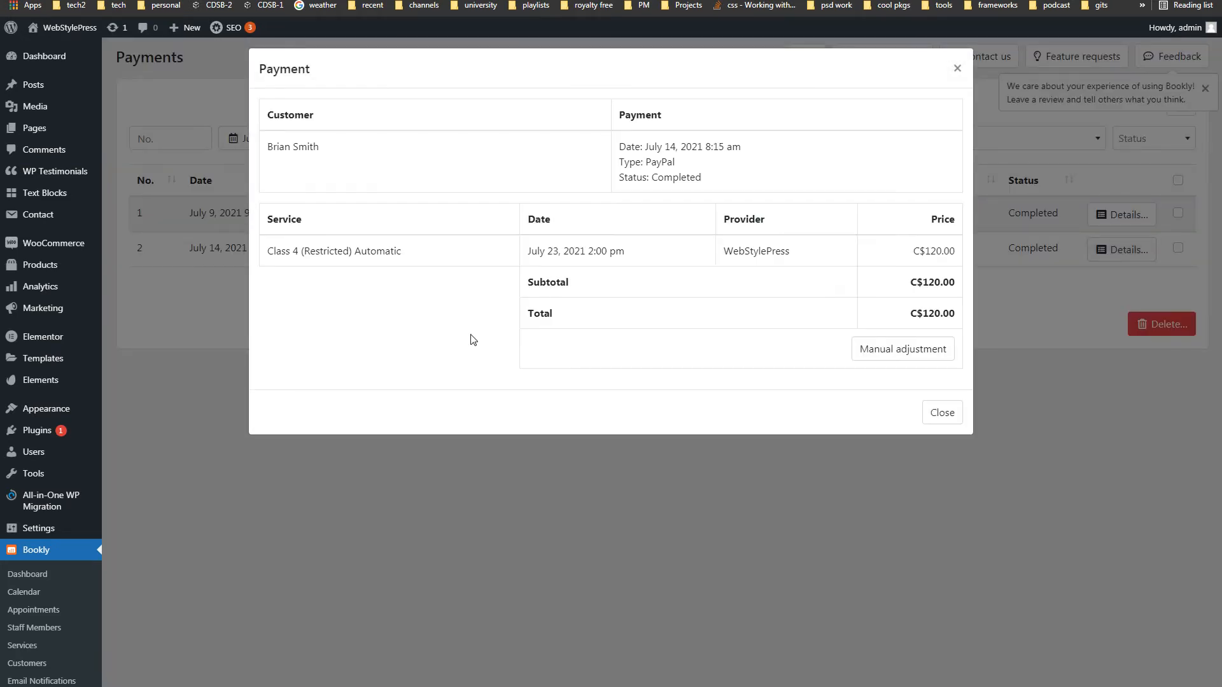
{"action": "left_click", "coordinate": [908, 349]}
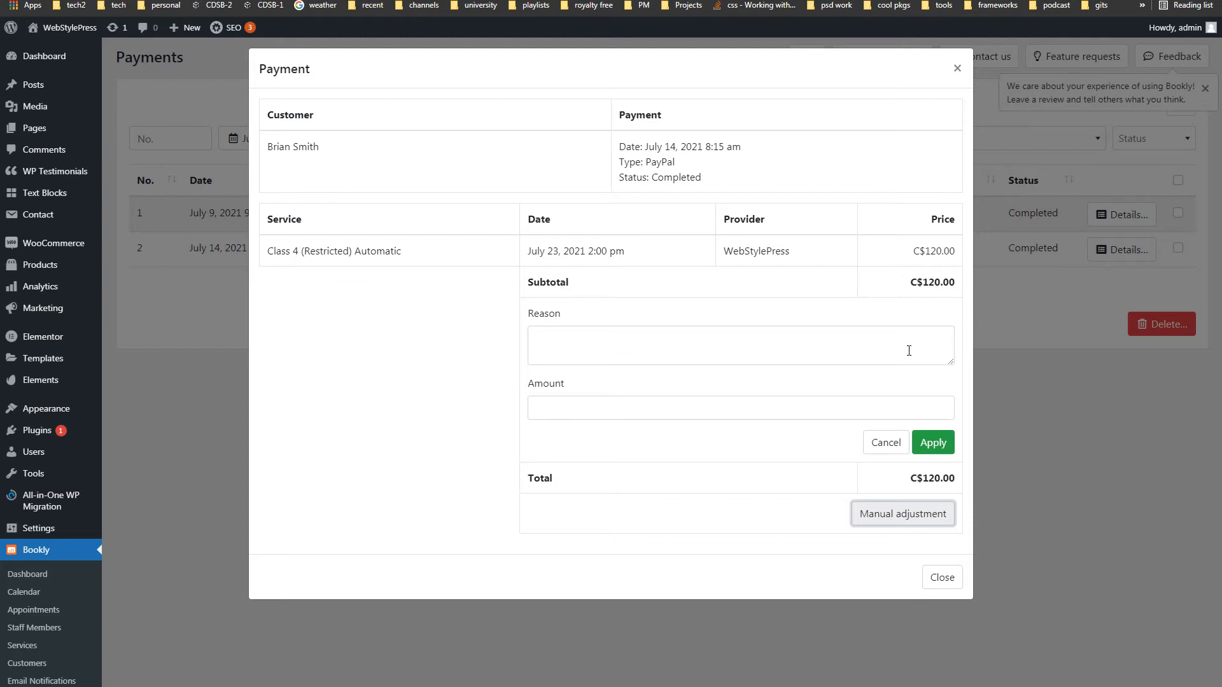
{"action": "left_click", "coordinate": [1071, 444]}
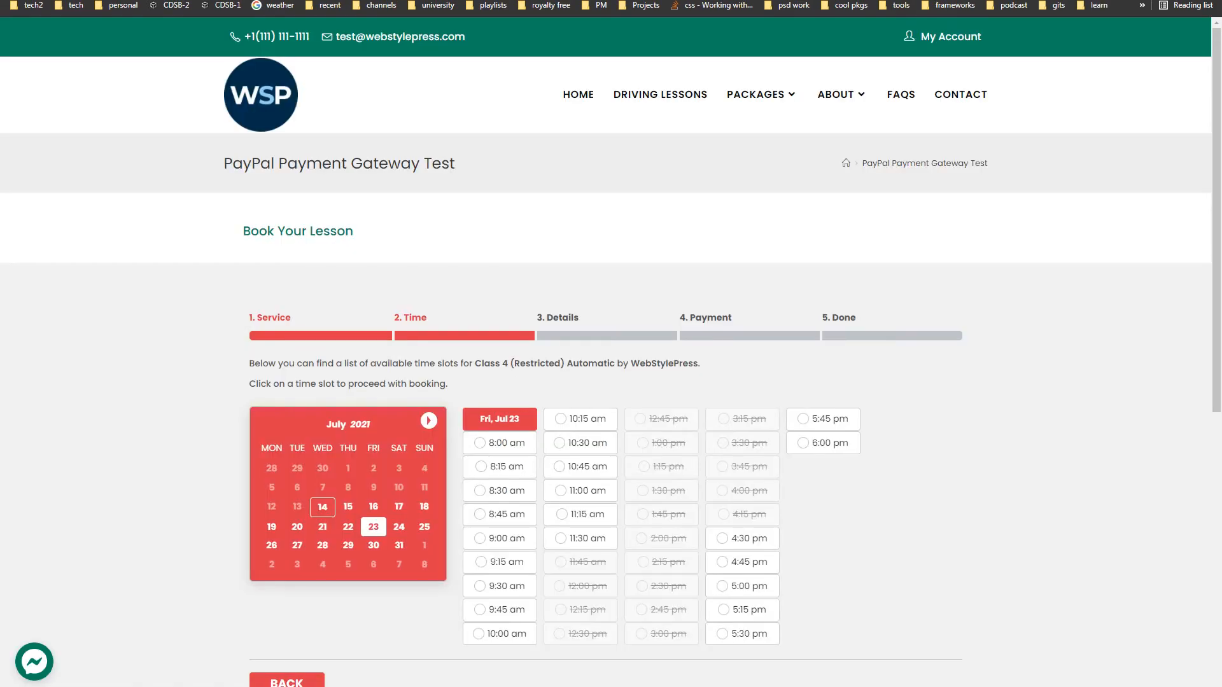
{"action": "scroll", "coordinate": [185, 425], "scroll_direction": "down", "scroll_amount": 1}
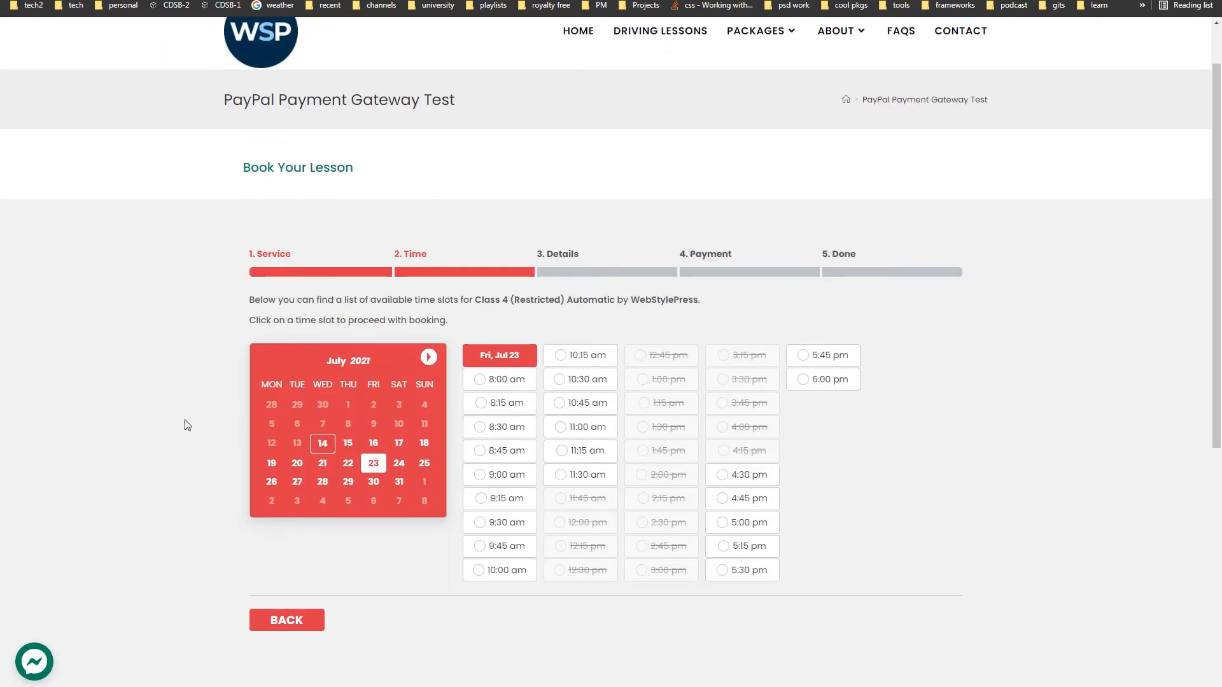
{"action": "scroll", "coordinate": [187, 425], "scroll_direction": "up", "scroll_amount": 1}
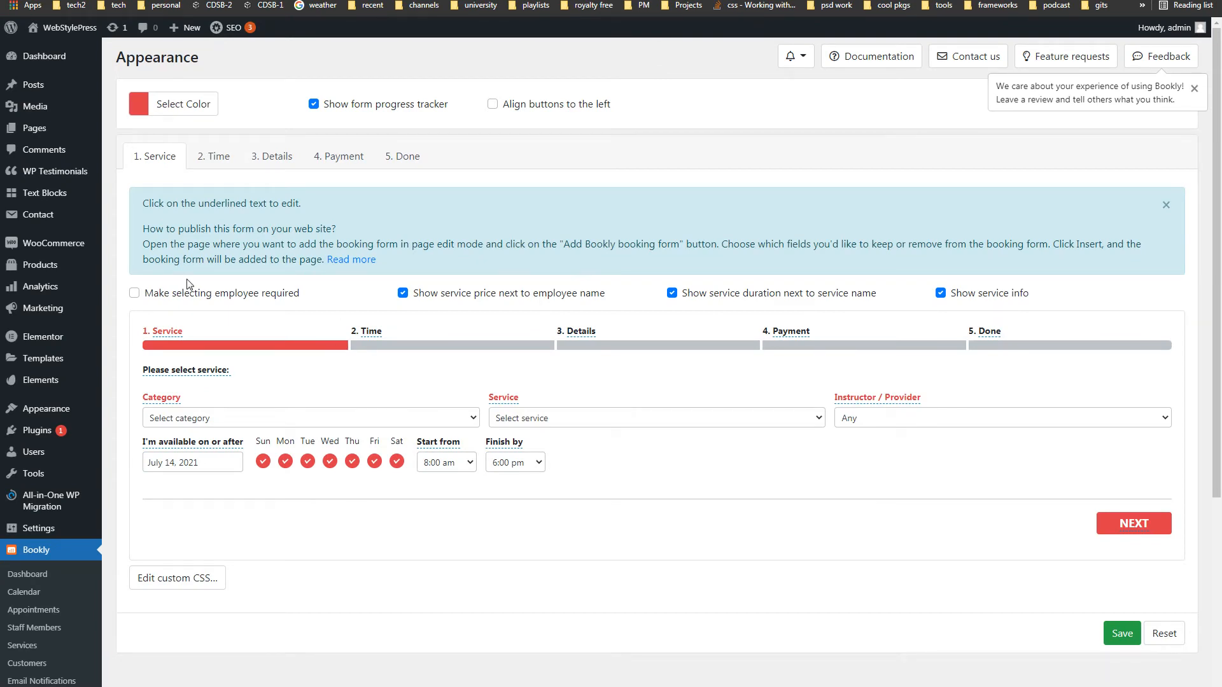
{"action": "left_click", "coordinate": [140, 110]}
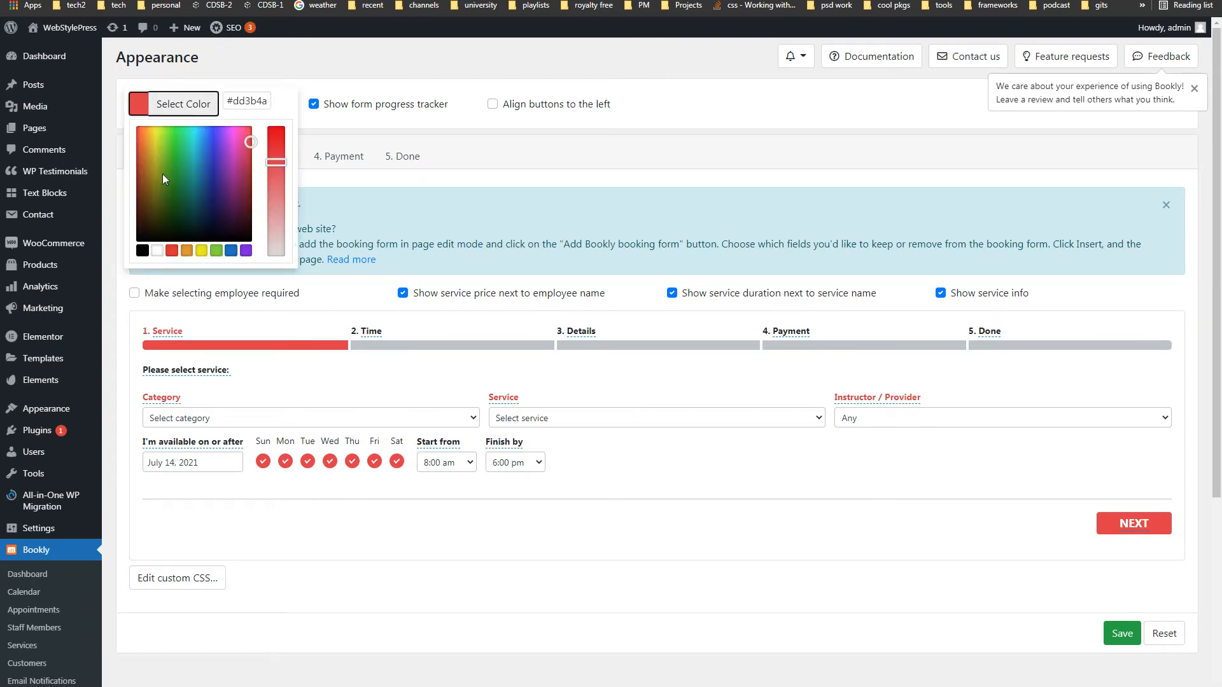
{"action": "left_click", "coordinate": [313, 63]}
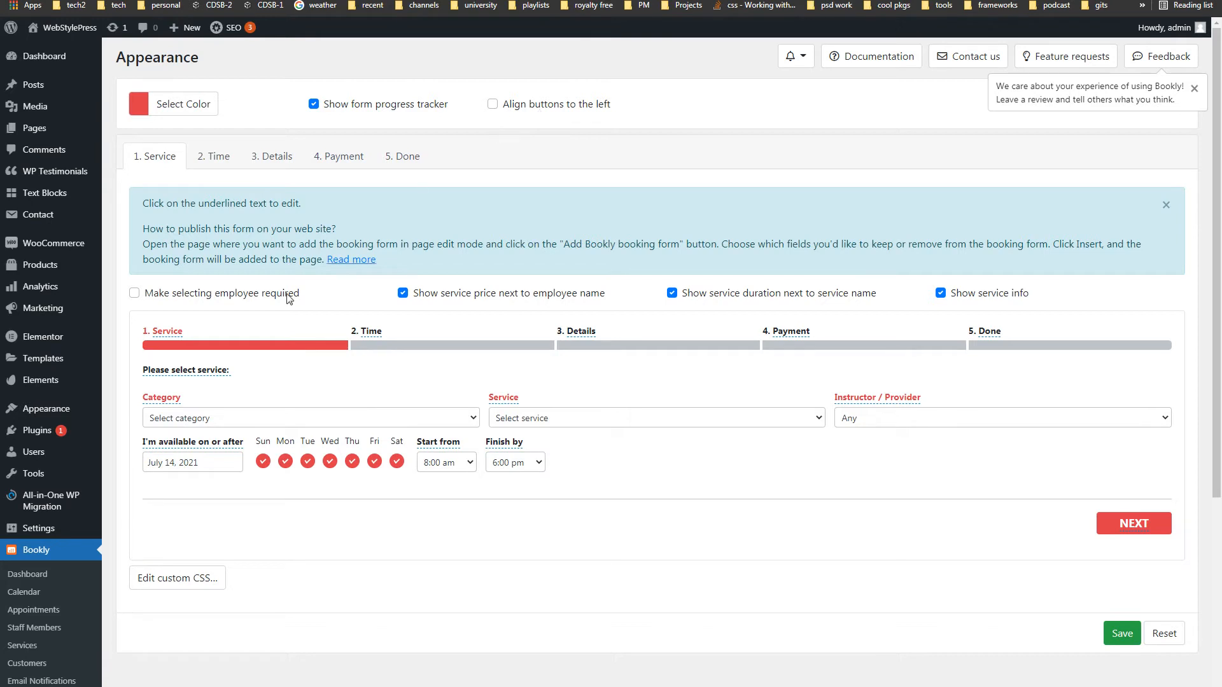
{"action": "left_click", "coordinate": [167, 332]}
{"action": "double_click", "coordinate": [223, 319]}
{"action": "double_click", "coordinate": [224, 320]}
{"action": "left_click", "coordinate": [345, 359]}
{"action": "left_click", "coordinate": [371, 332]}
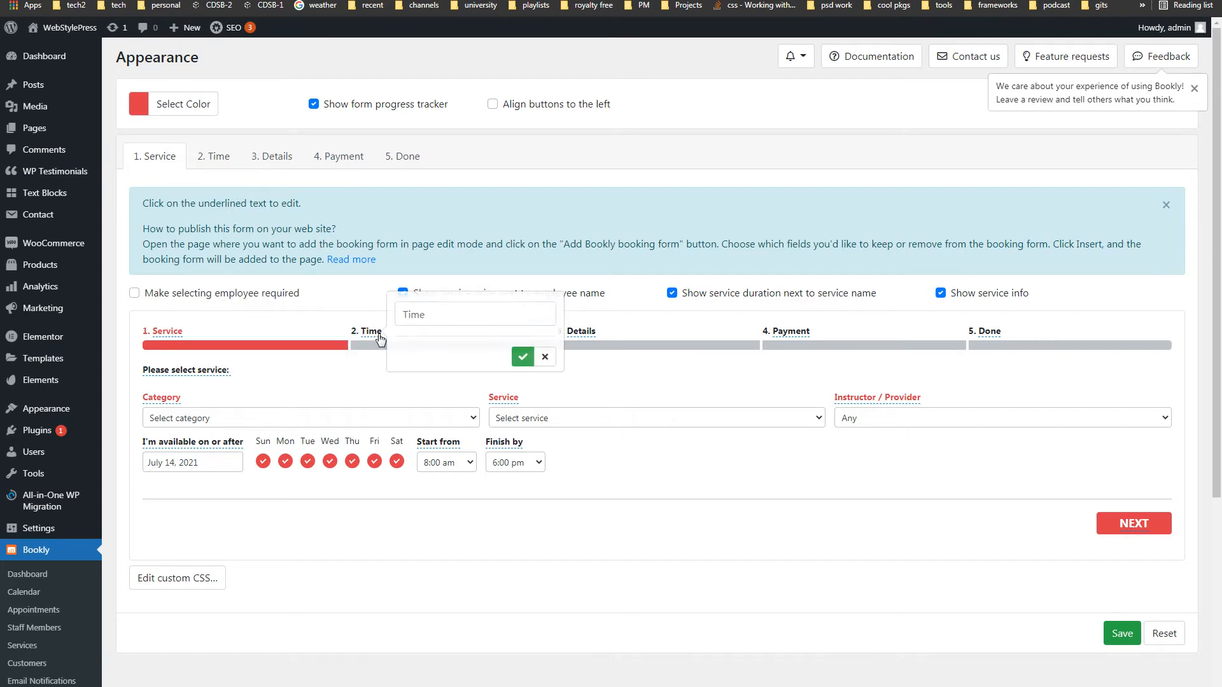
{"action": "left_click", "coordinate": [553, 354]}
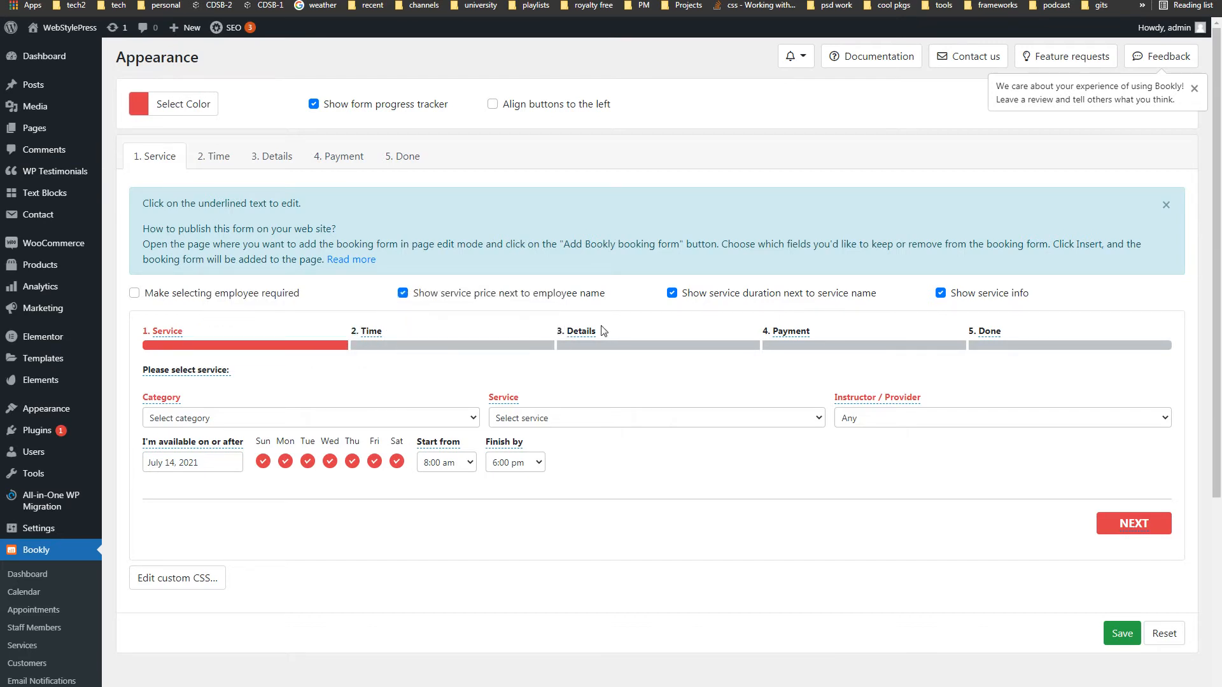
{"action": "left_click", "coordinate": [571, 335]}
{"action": "double_click", "coordinate": [524, 365]}
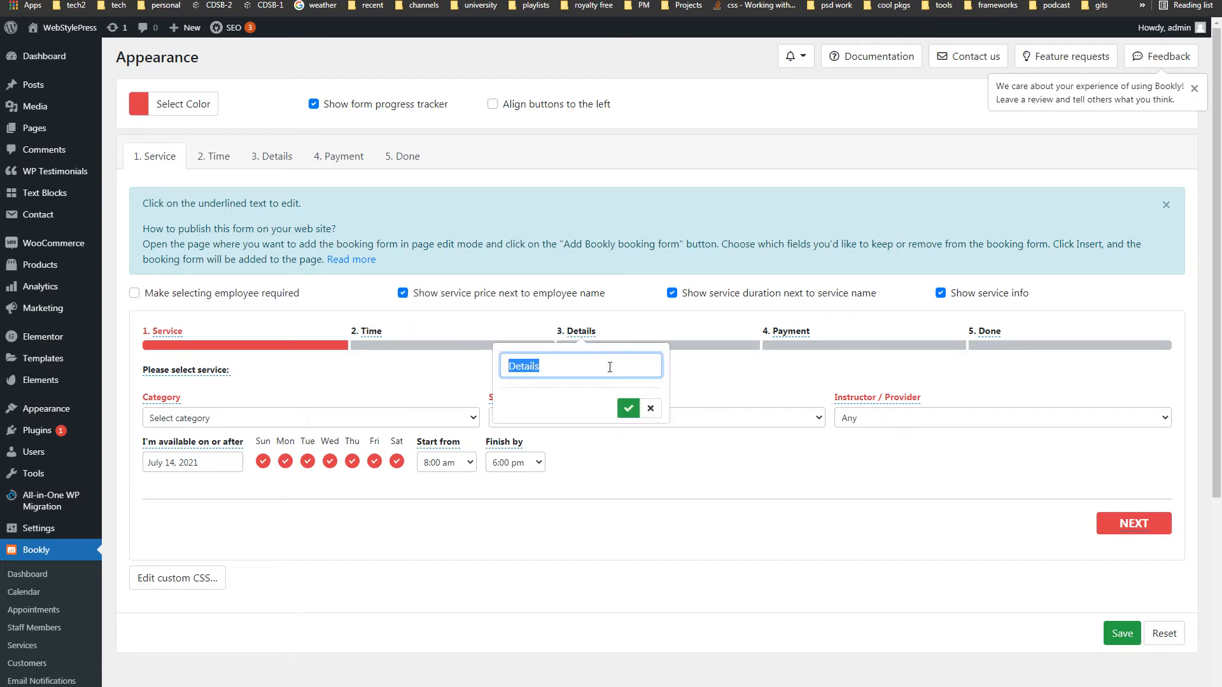
{"action": "left_click", "coordinate": [650, 408]}
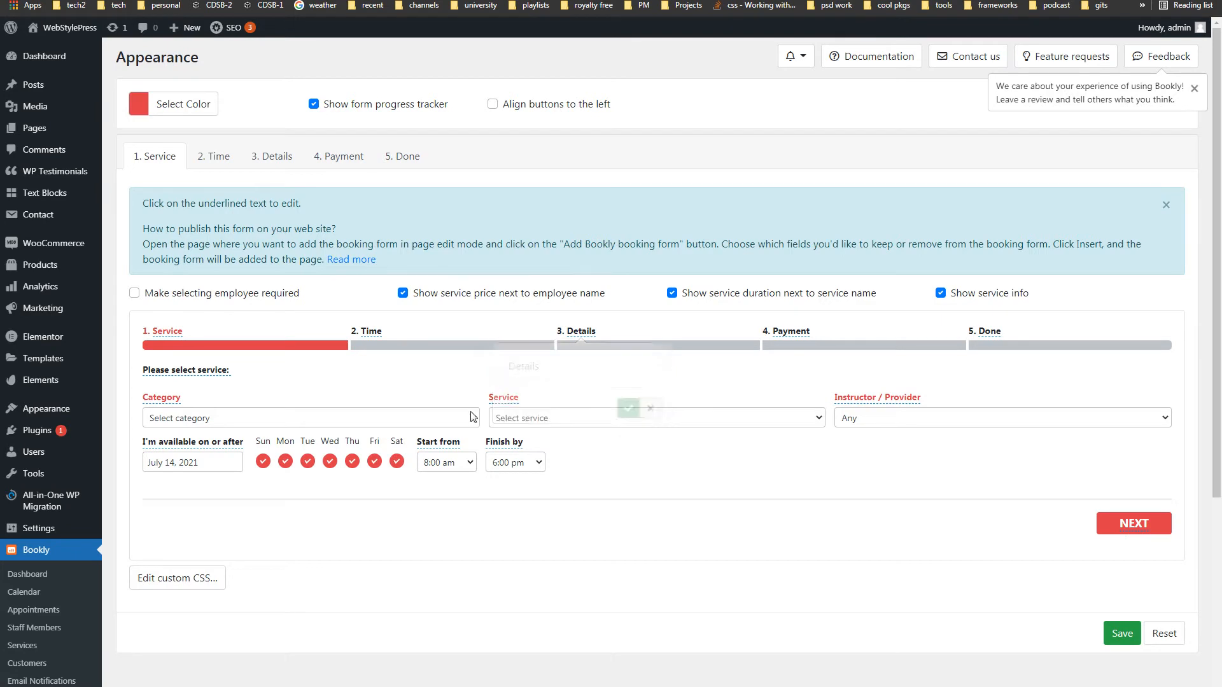
{"action": "left_click", "coordinate": [159, 400]}
{"action": "double_click", "coordinate": [216, 361]}
{"action": "double_click", "coordinate": [217, 396]}
{"action": "left_click", "coordinate": [259, 394]}
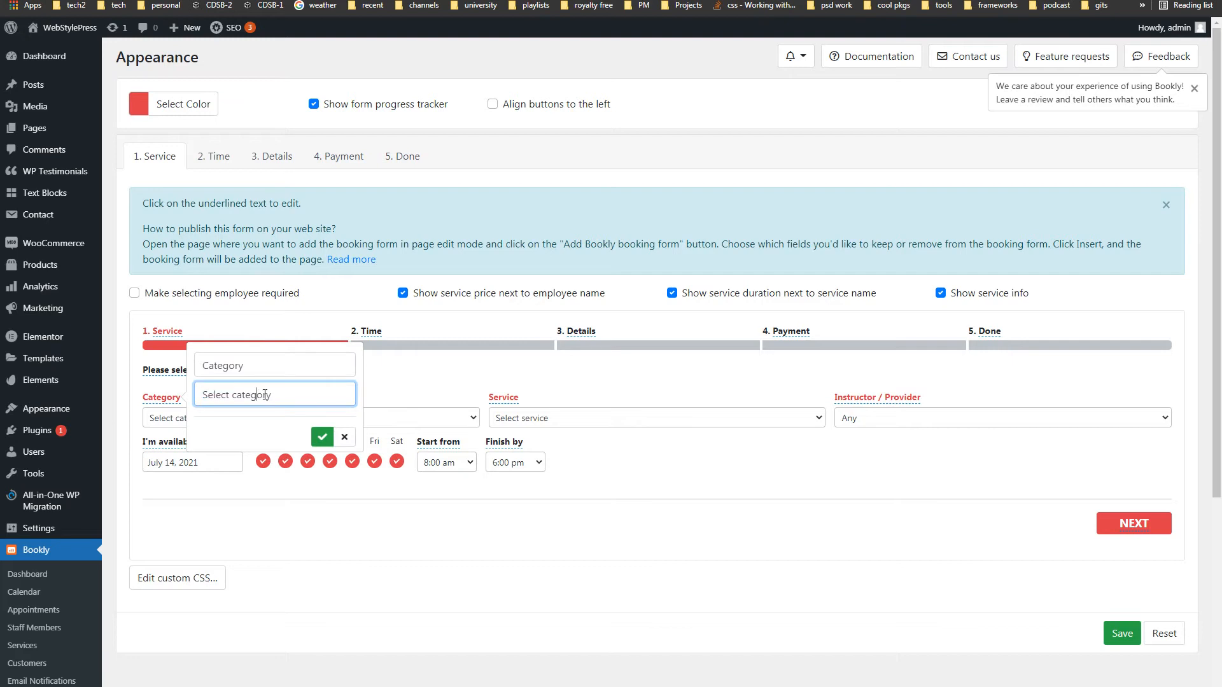
{"action": "left_click", "coordinate": [346, 443]}
{"action": "left_click", "coordinate": [503, 398]}
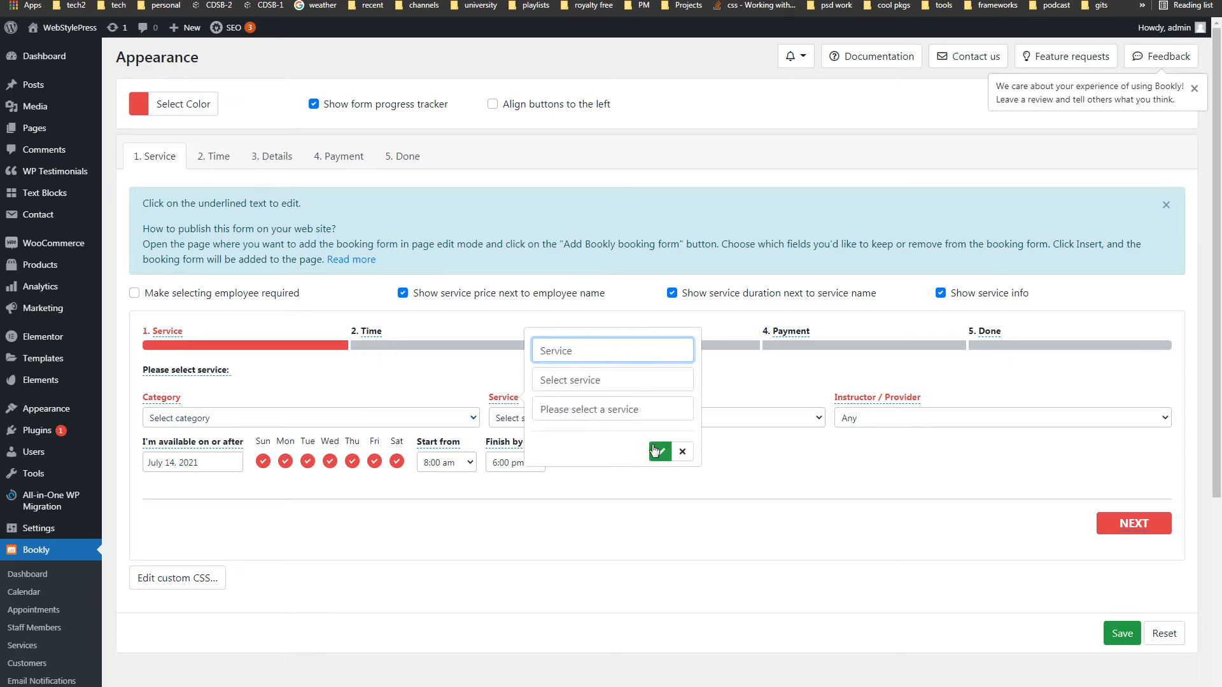
{"action": "left_click", "coordinate": [682, 451]}
{"action": "left_click", "coordinate": [867, 400]}
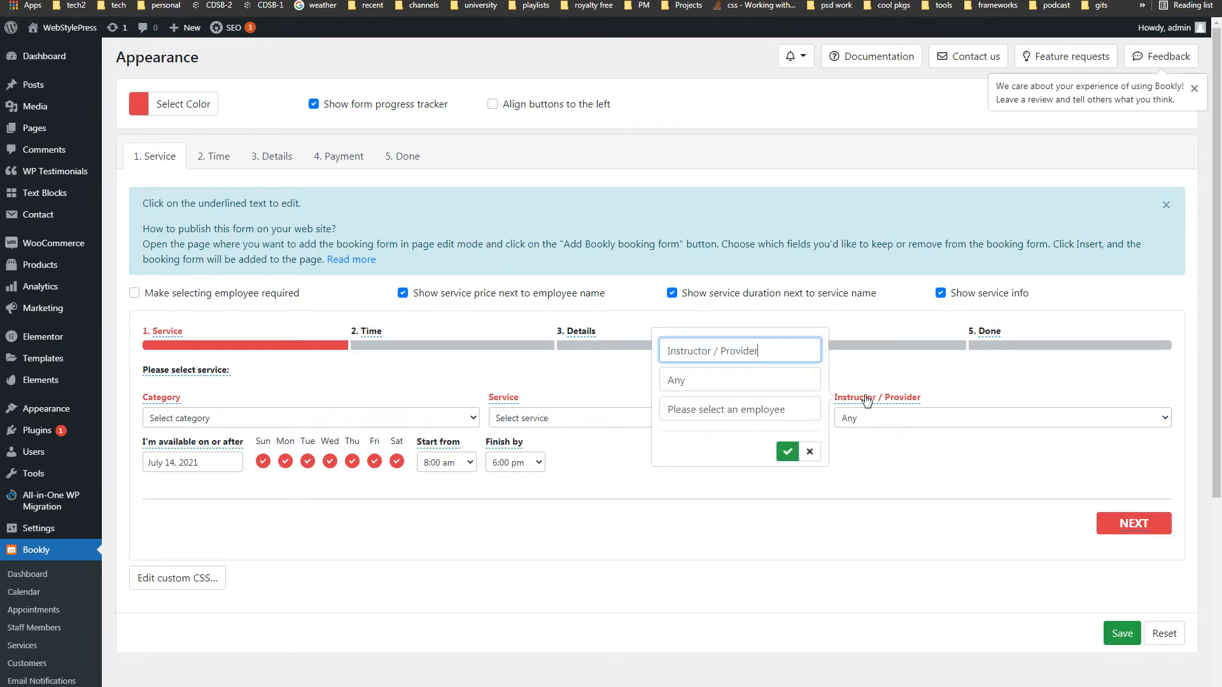
{"action": "left_click", "coordinate": [809, 451]}
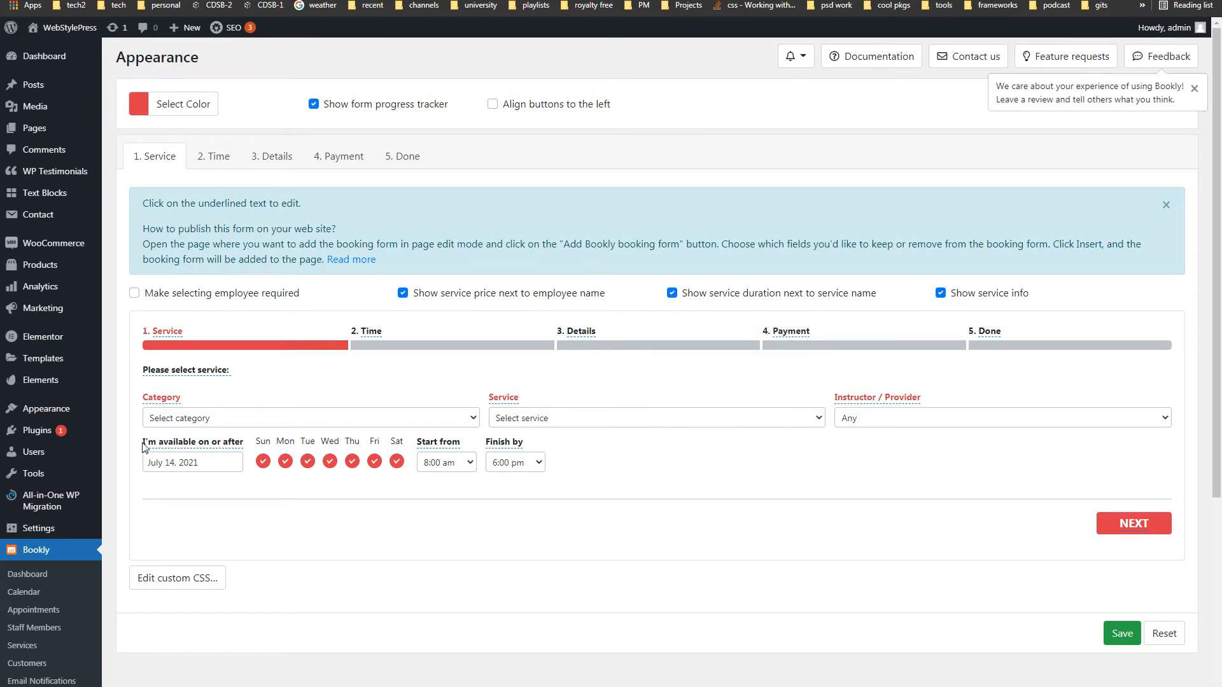
{"action": "left_click", "coordinate": [215, 449]}
{"action": "left_click", "coordinate": [405, 471]}
{"action": "left_click", "coordinate": [440, 444]}
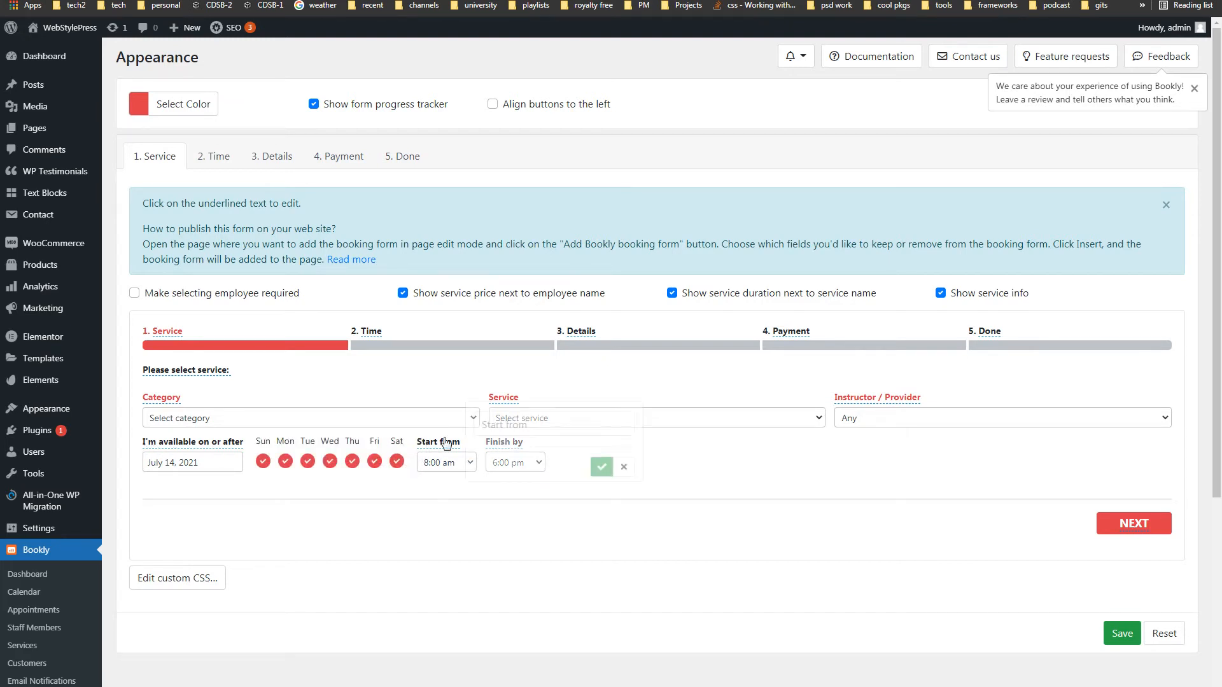
{"action": "left_click", "coordinate": [556, 526]}
{"action": "left_click", "coordinate": [502, 444]}
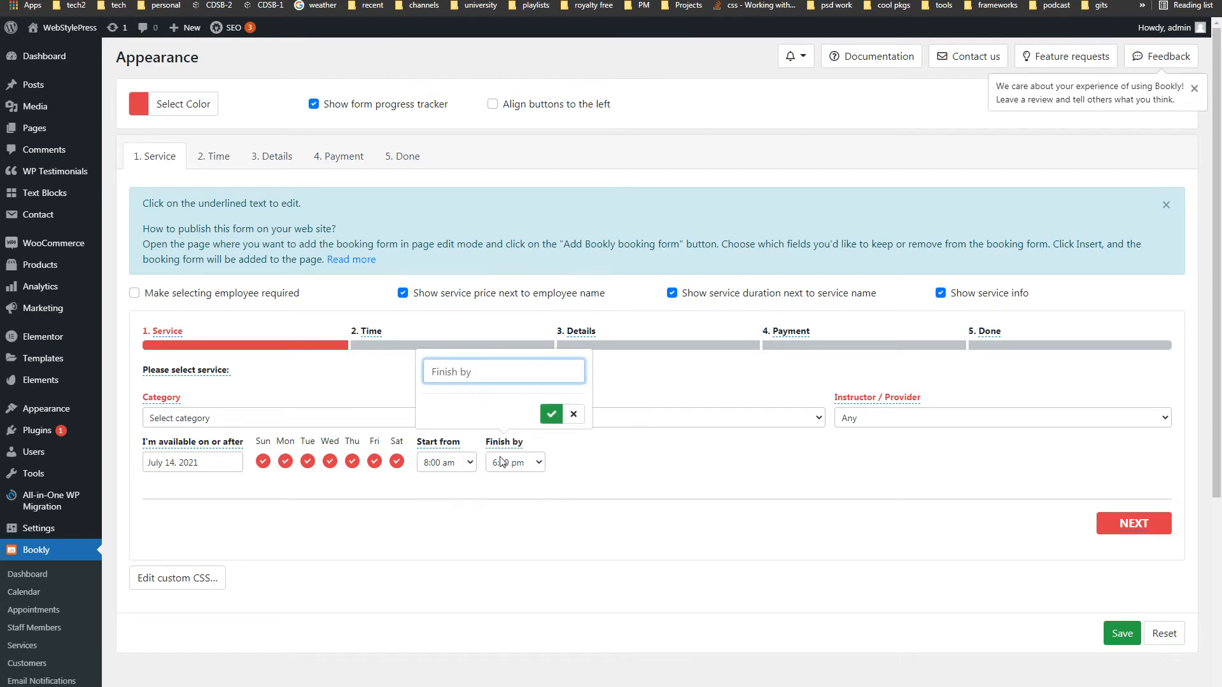
{"action": "left_click", "coordinate": [497, 533]}
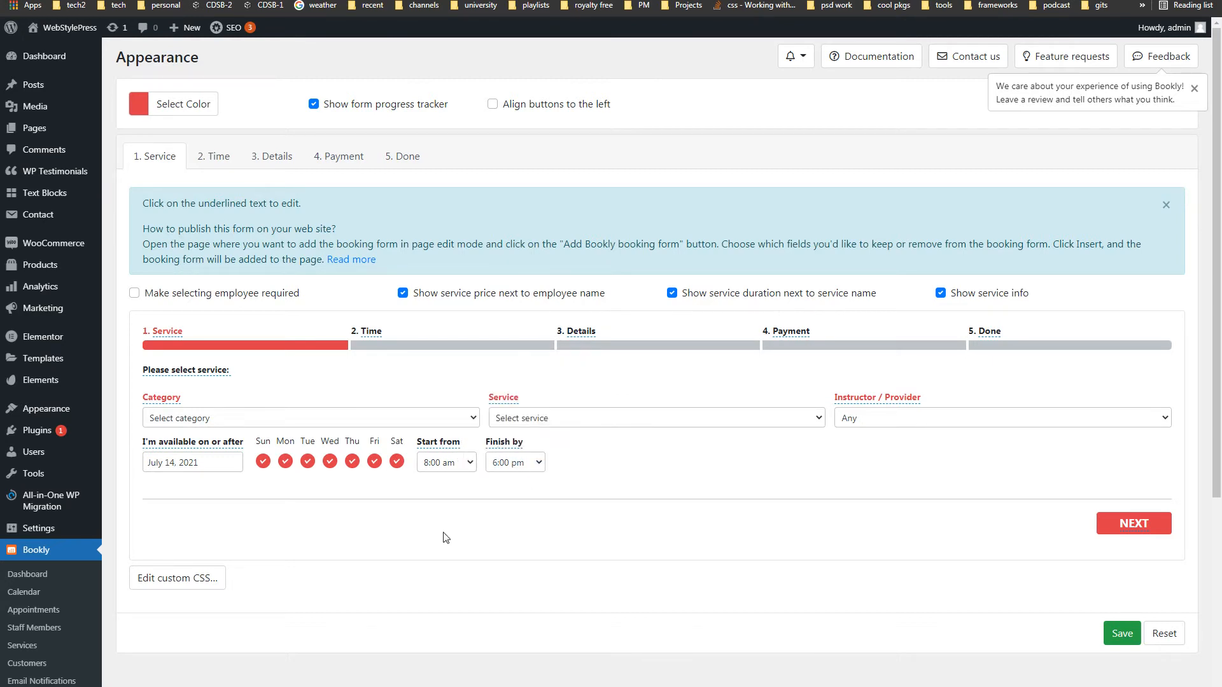
- Open the booking form's custom CSS editor and cancel, leaving the CSS empty
{"action": "left_click", "coordinate": [179, 581]}
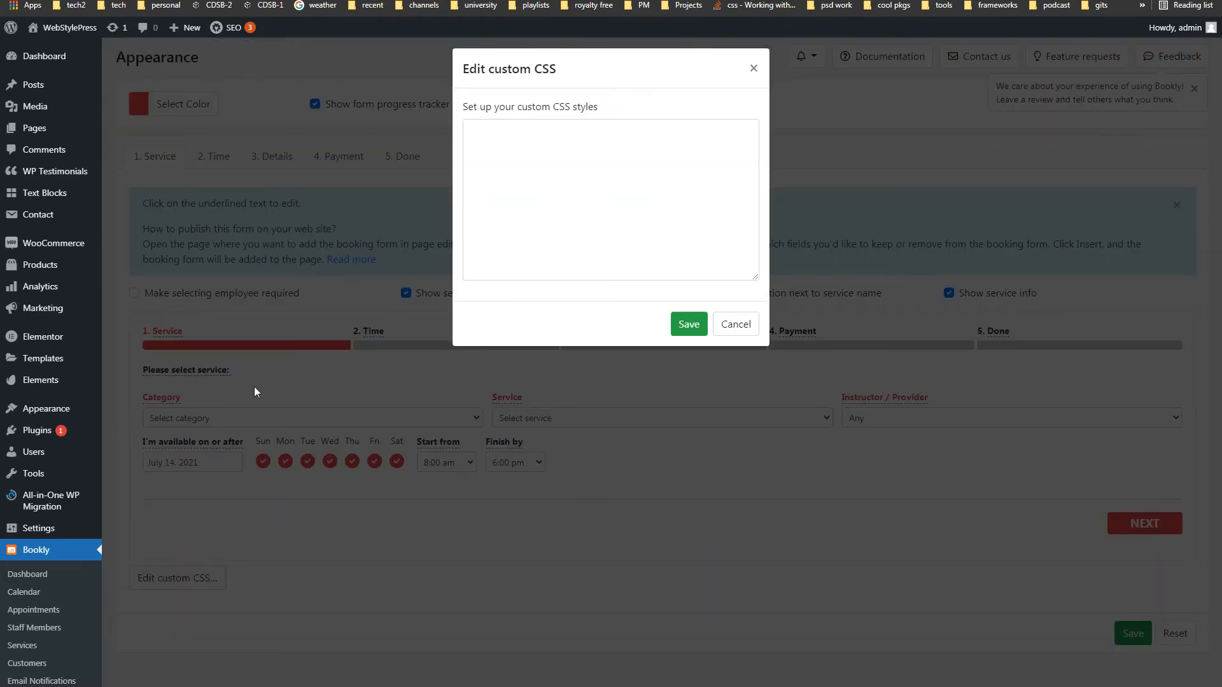
{"action": "left_click", "coordinate": [567, 184]}
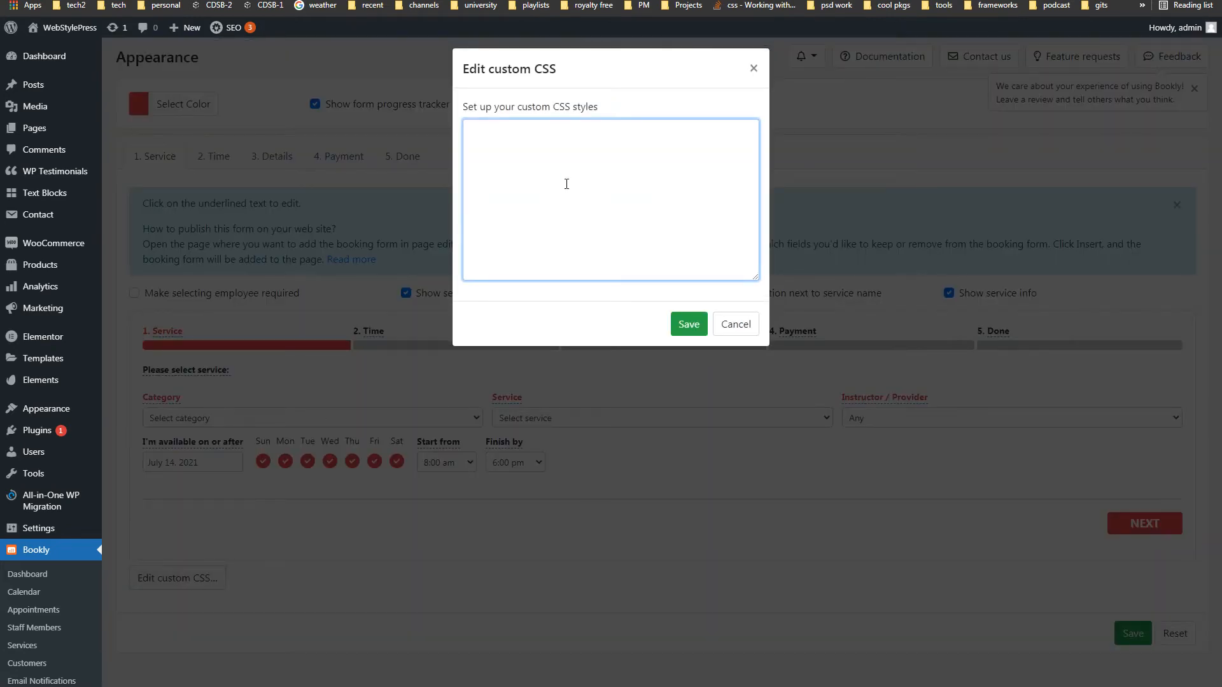
{"action": "left_click", "coordinate": [736, 325]}
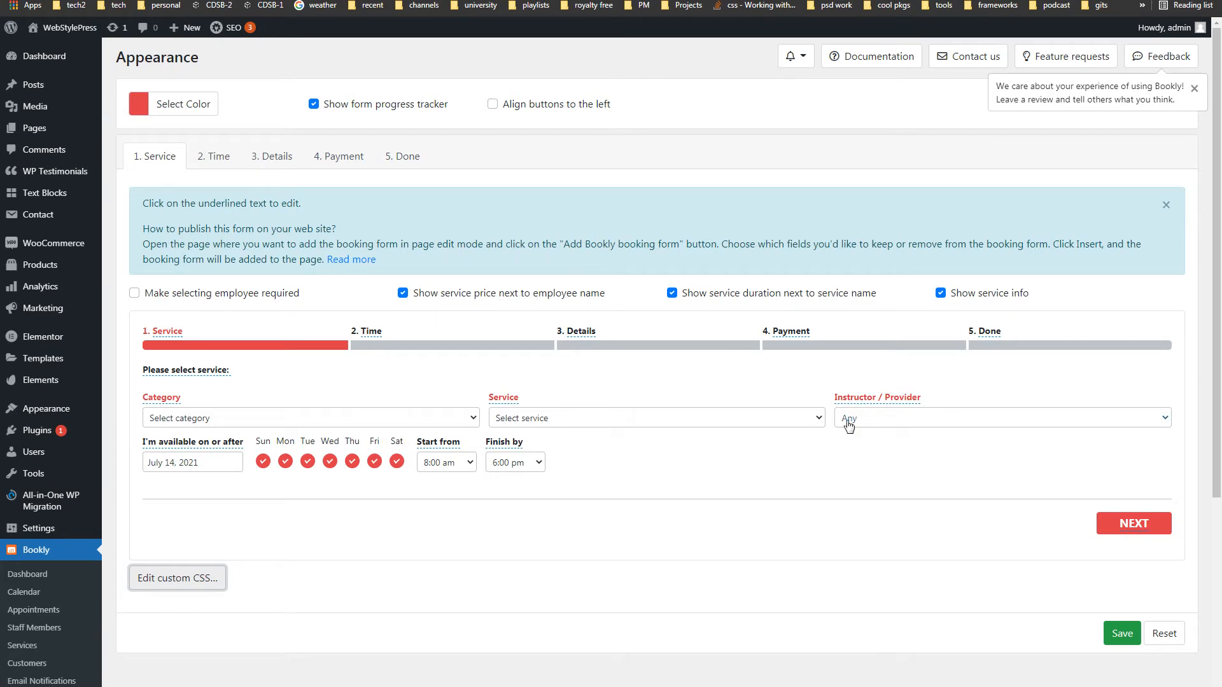
- Browse the Instructor and Service dropdowns, then go back from the live form's Time step
{"action": "left_click", "coordinate": [886, 424]}
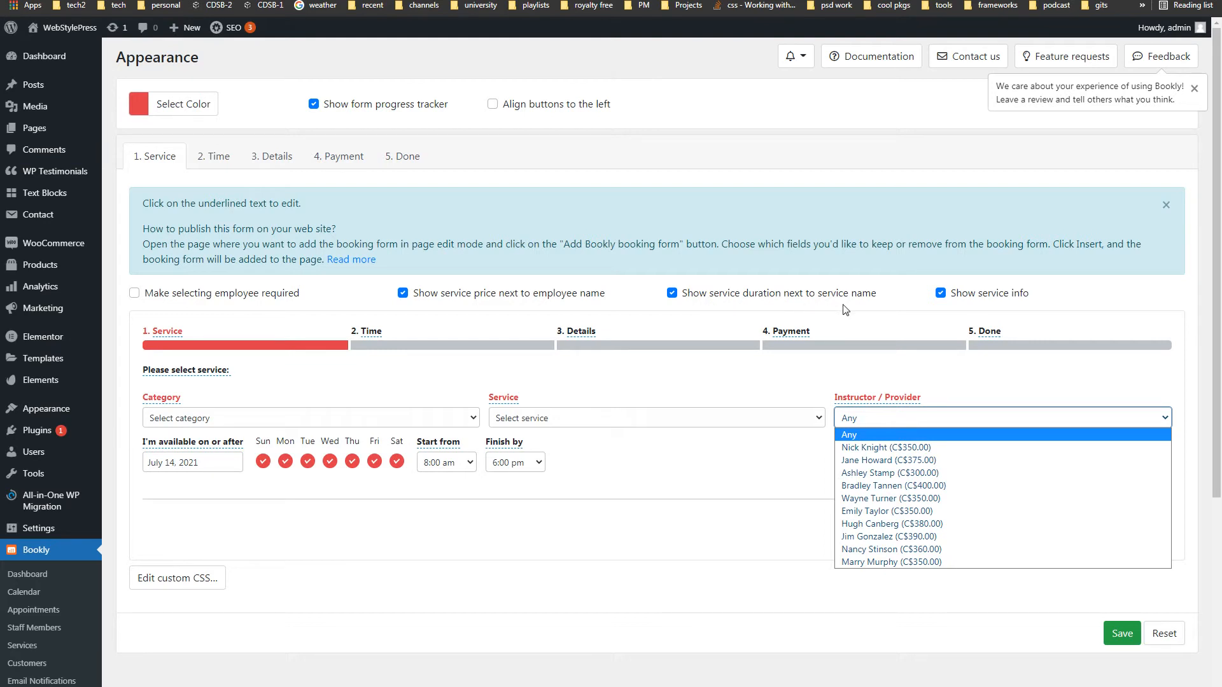
{"action": "left_click", "coordinate": [640, 418]}
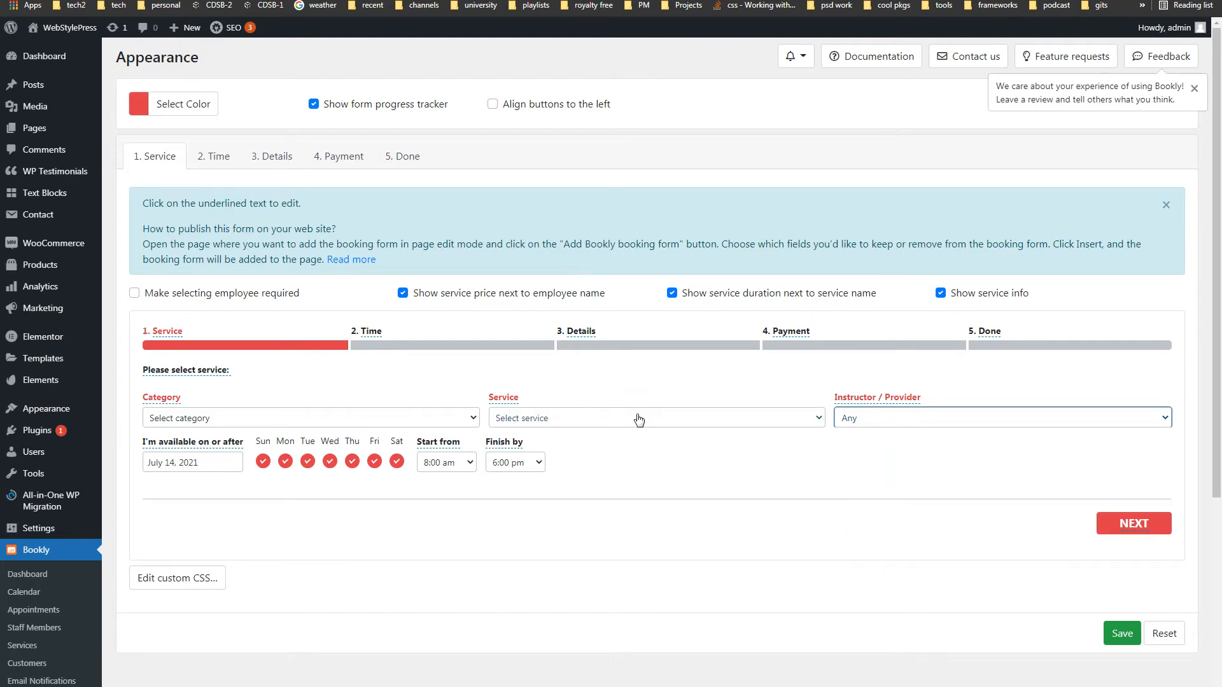
{"action": "left_click", "coordinate": [638, 417]}
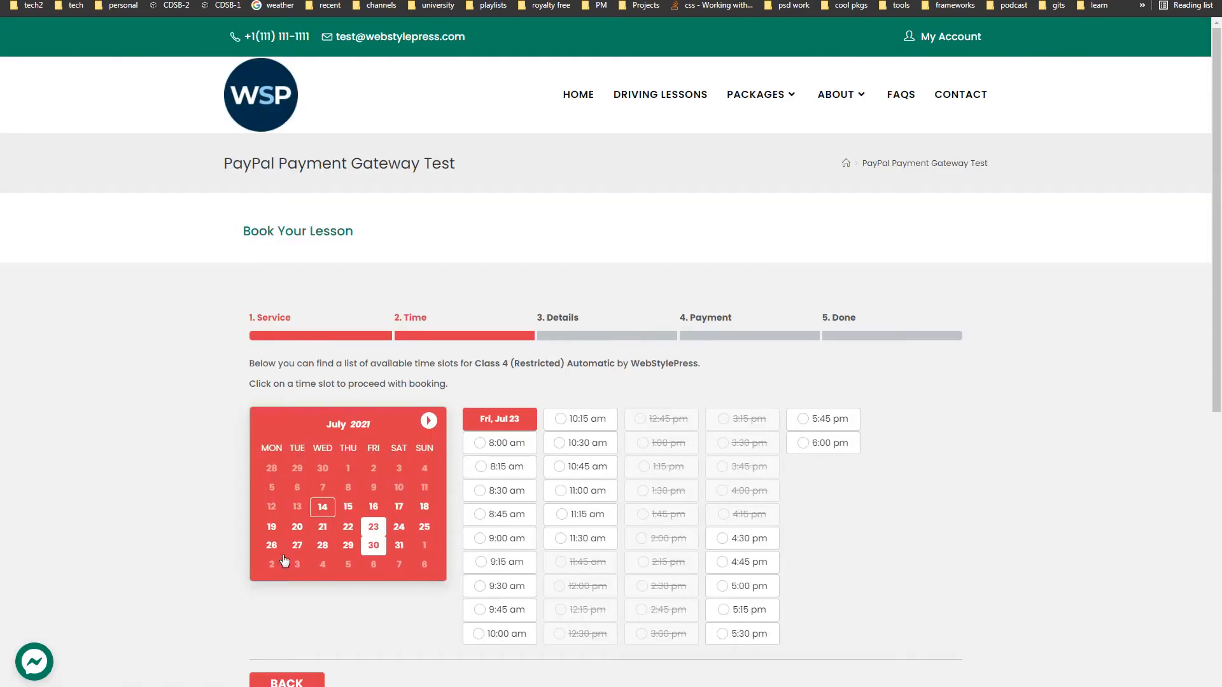
{"action": "left_click_drag", "start_coordinate": [699, 366], "coordinate": [255, 366]}
{"action": "scroll", "coordinate": [327, 602], "scroll_direction": "down", "scroll_amount": 1}
{"action": "left_click", "coordinate": [316, 617]}
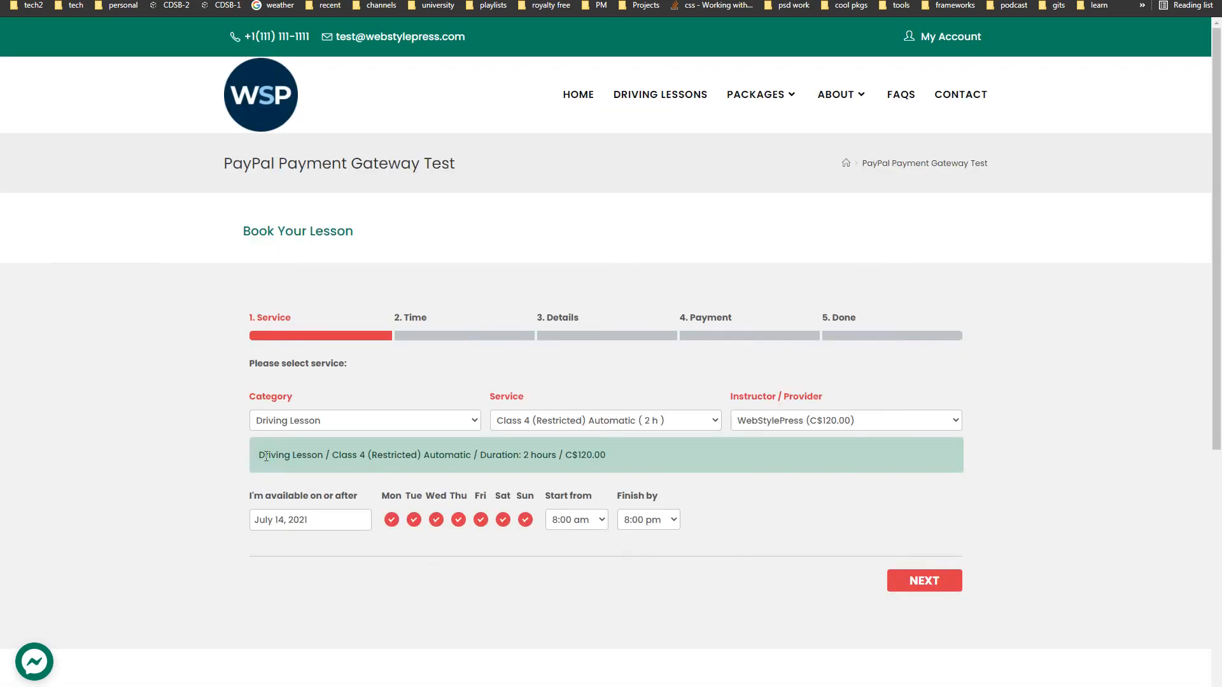
- On the live form, keep Driving Lesson and Class 4 (Restricted) Automatic as the category and service
{"action": "left_click_drag", "start_coordinate": [260, 457], "coordinate": [670, 453]}
{"action": "left_click", "coordinate": [671, 453]}
{"action": "left_click", "coordinate": [622, 422]}
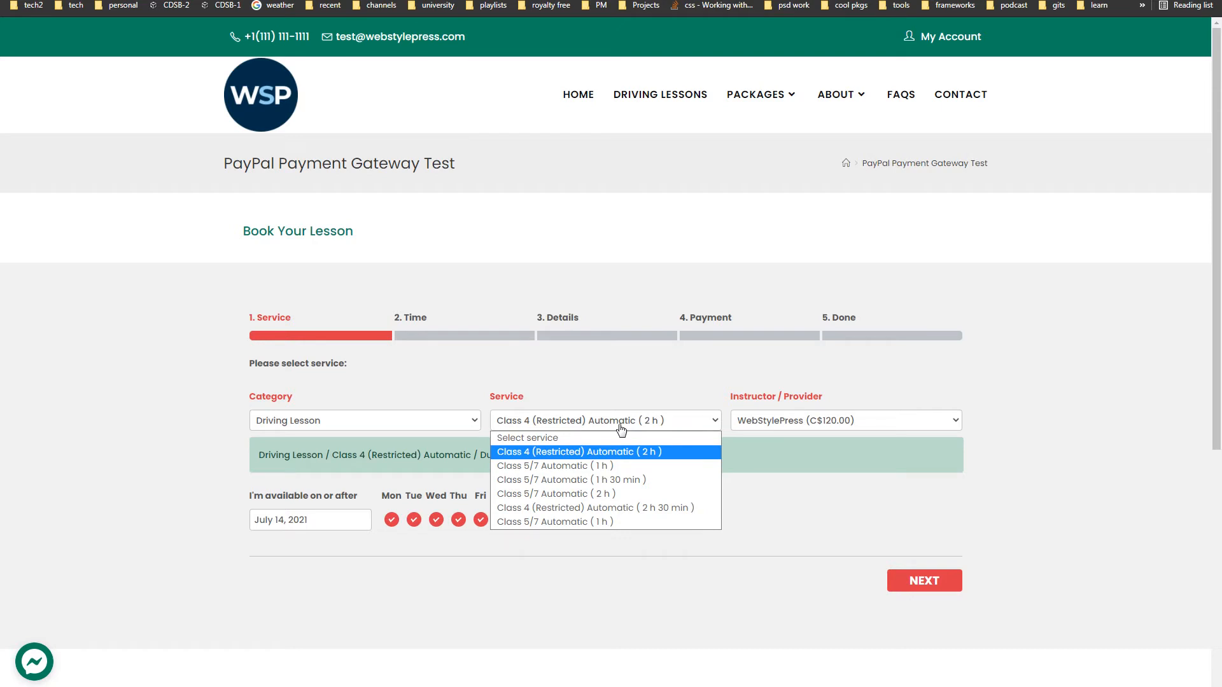
{"action": "left_click", "coordinate": [616, 451]}
{"action": "left_click_drag", "start_coordinate": [606, 456], "coordinate": [257, 458]}
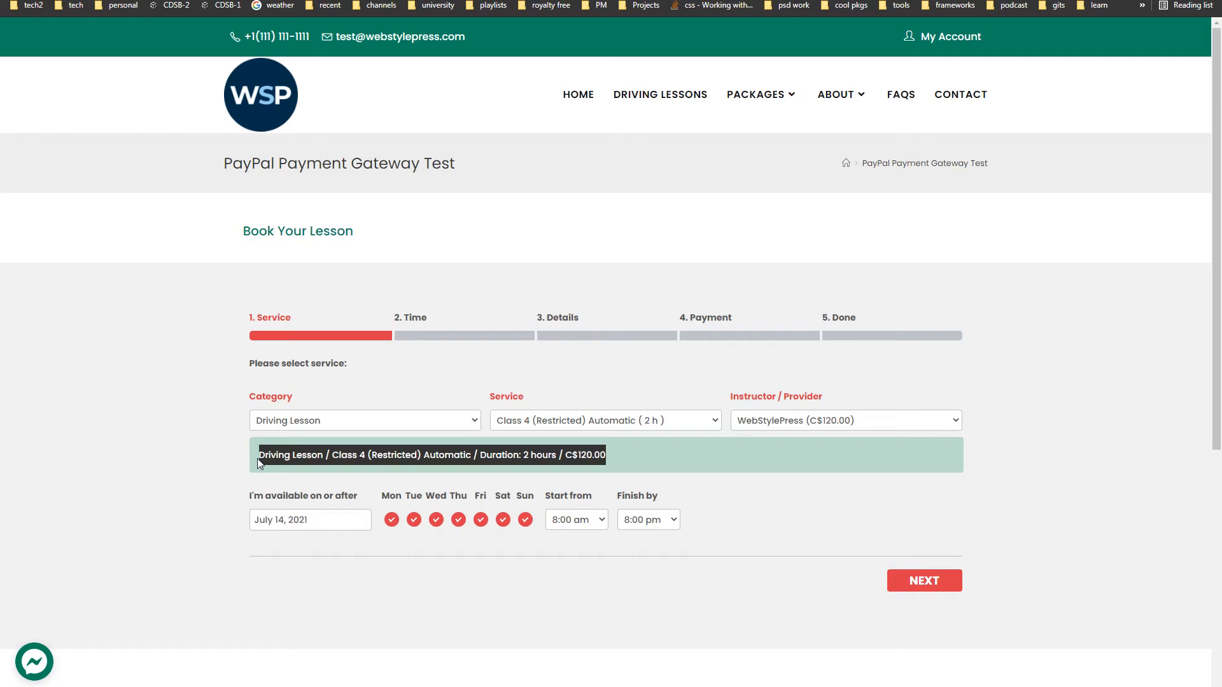
{"action": "left_click", "coordinate": [337, 429]}
{"action": "left_click", "coordinate": [339, 431]}
{"action": "left_click", "coordinate": [542, 420]}
{"action": "left_click", "coordinate": [542, 420]}
{"action": "left_click", "coordinate": [148, 420]}
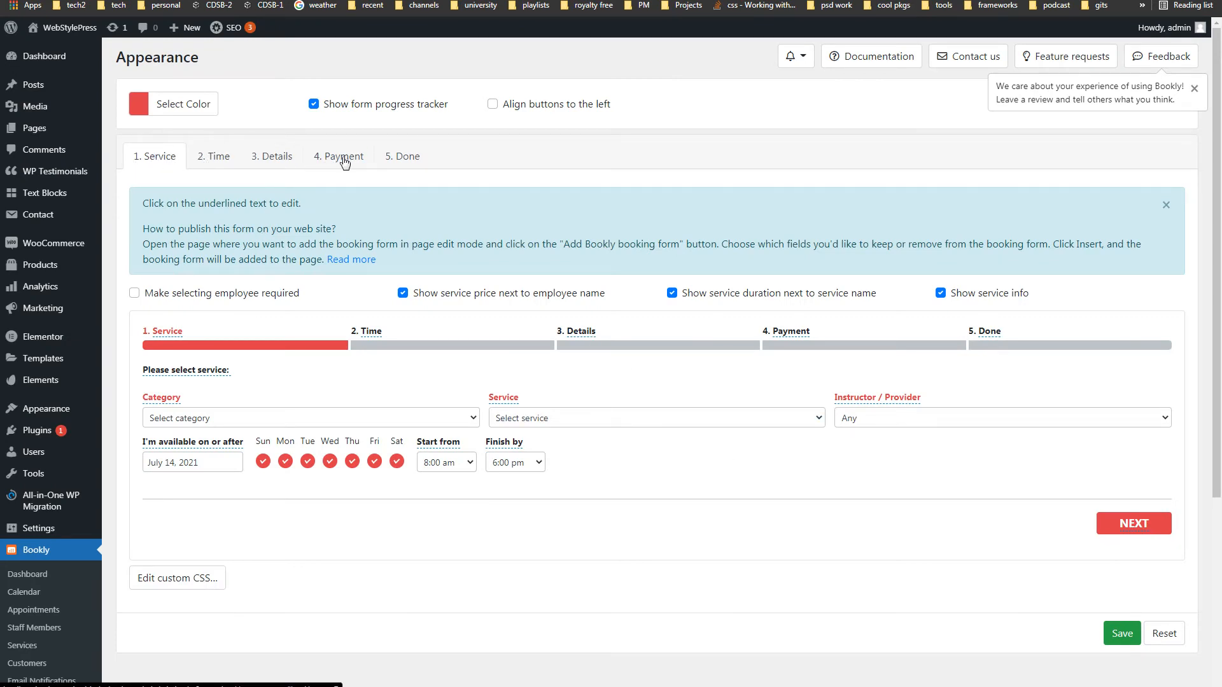
- Preview the Time step and open the slot-unavailable message editor, closing it unchanged
{"action": "left_click", "coordinate": [218, 158]}
{"action": "scroll", "coordinate": [771, 470], "scroll_direction": "down", "scroll_amount": 1}
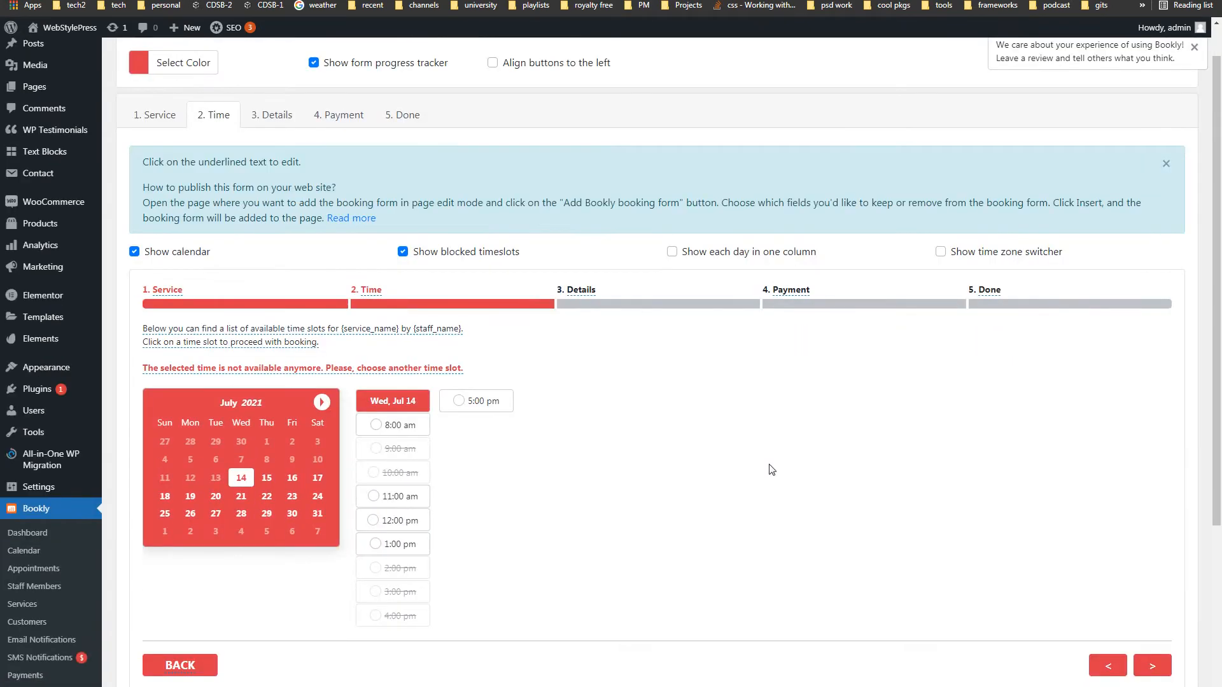
{"action": "scroll", "coordinate": [772, 470], "scroll_direction": "up", "scroll_amount": 1}
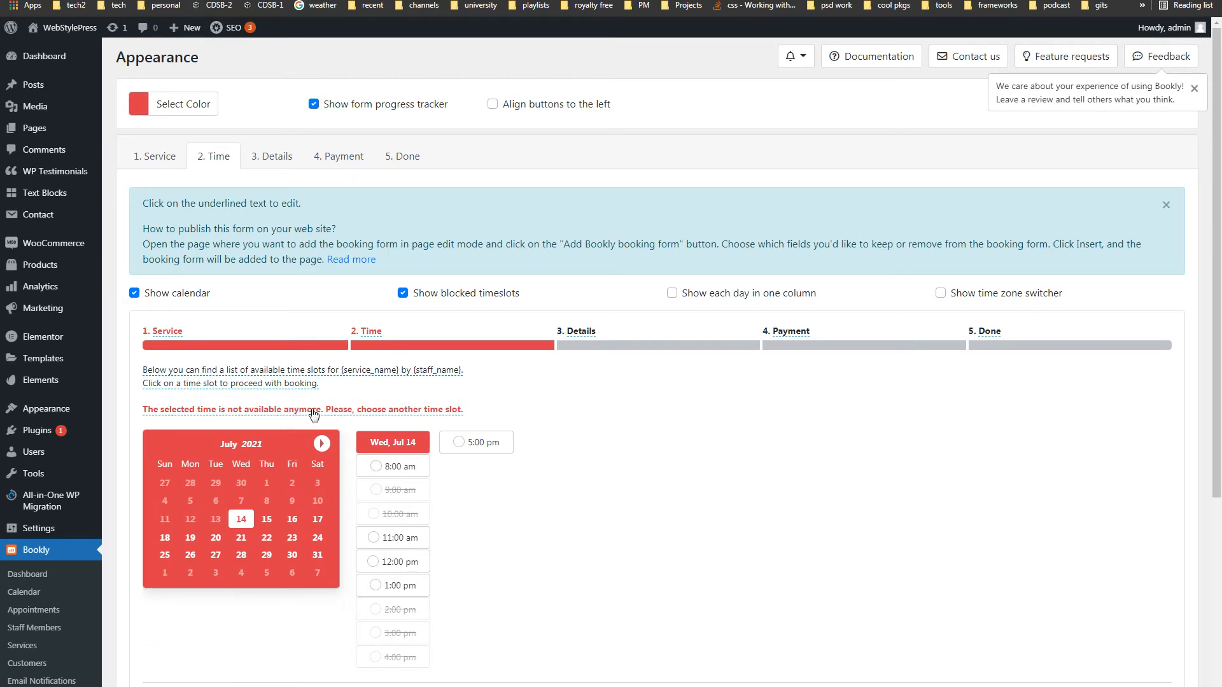
{"action": "left_click", "coordinate": [392, 412]}
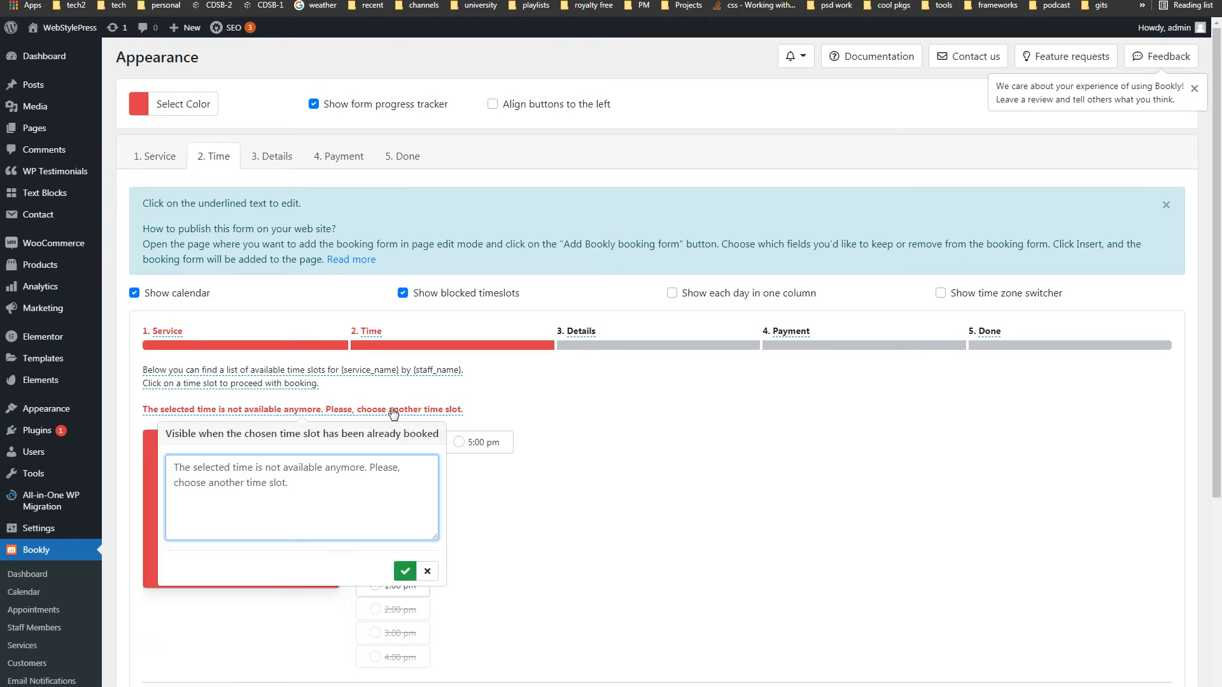
{"action": "left_click", "coordinate": [427, 571]}
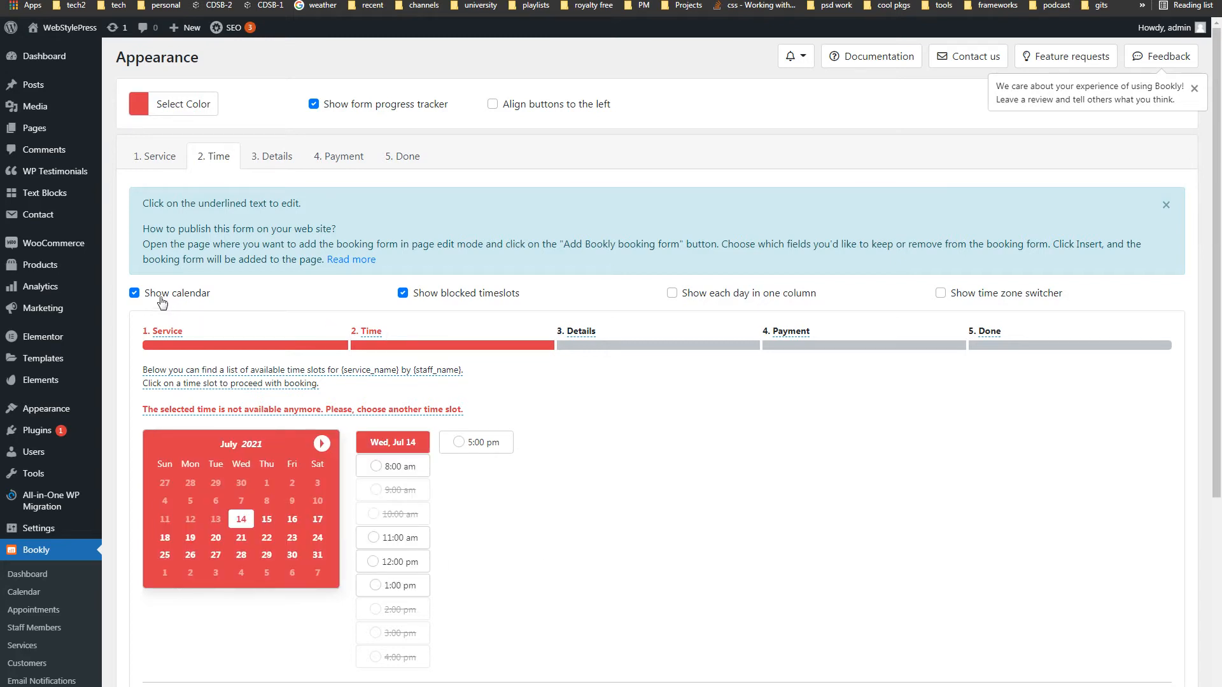
- Toggle blocked timeslots, one-column days and the time zone switcher back, then preview Details
{"action": "left_click", "coordinate": [476, 298]}
{"action": "left_click", "coordinate": [477, 298]}
{"action": "left_click", "coordinate": [673, 297]}
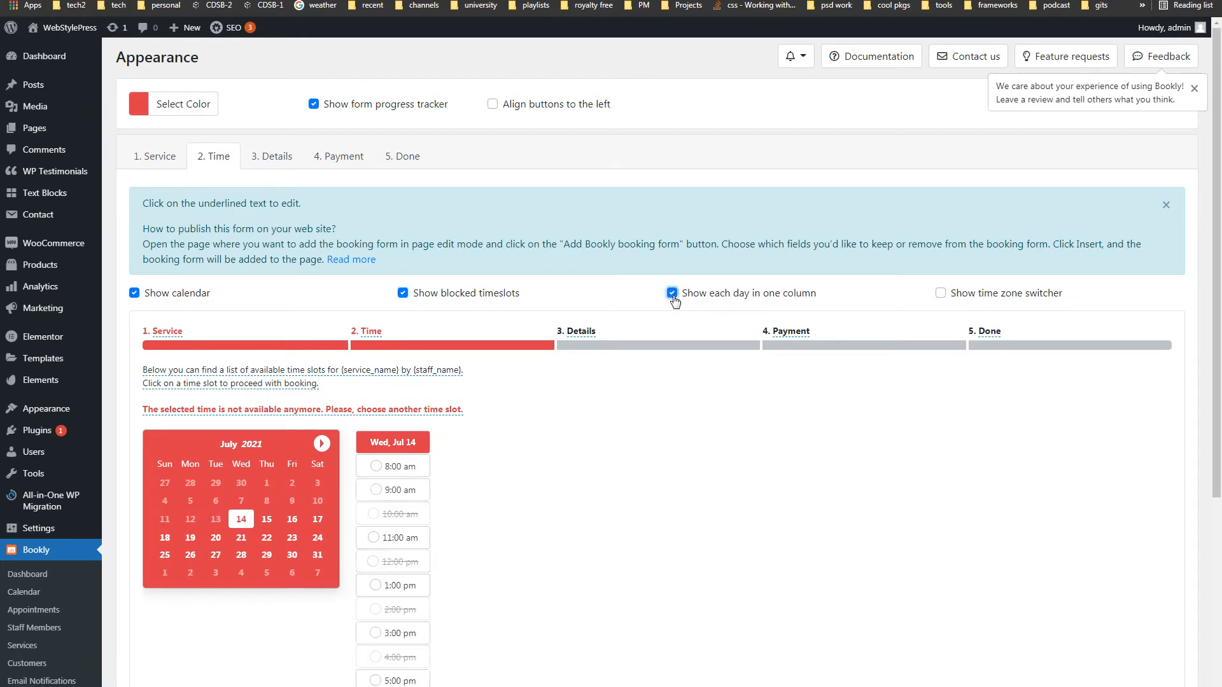
{"action": "left_click", "coordinate": [674, 298]}
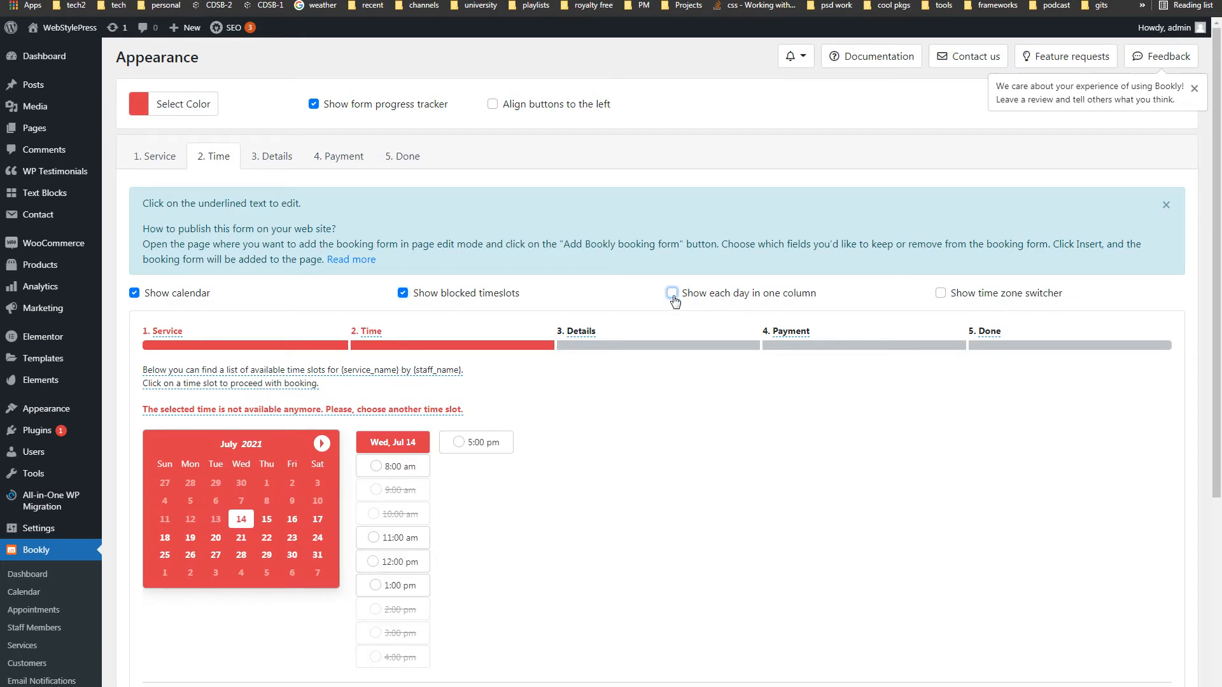
{"action": "left_click", "coordinate": [986, 300]}
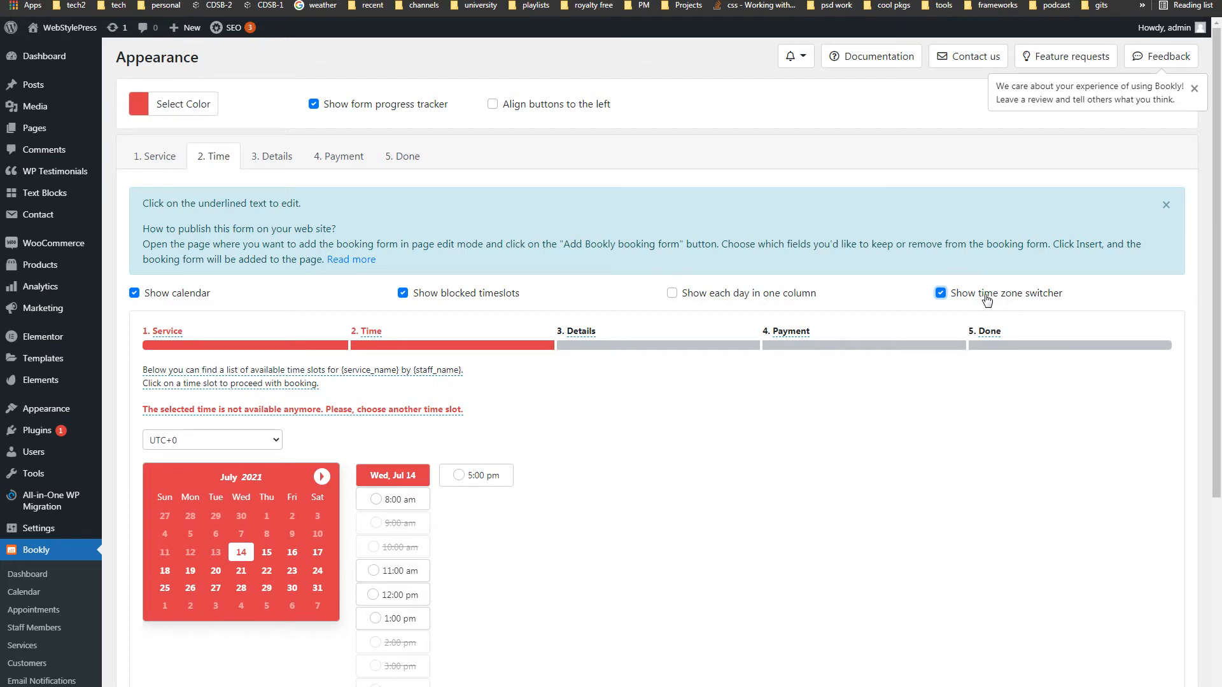
{"action": "left_click", "coordinate": [987, 299]}
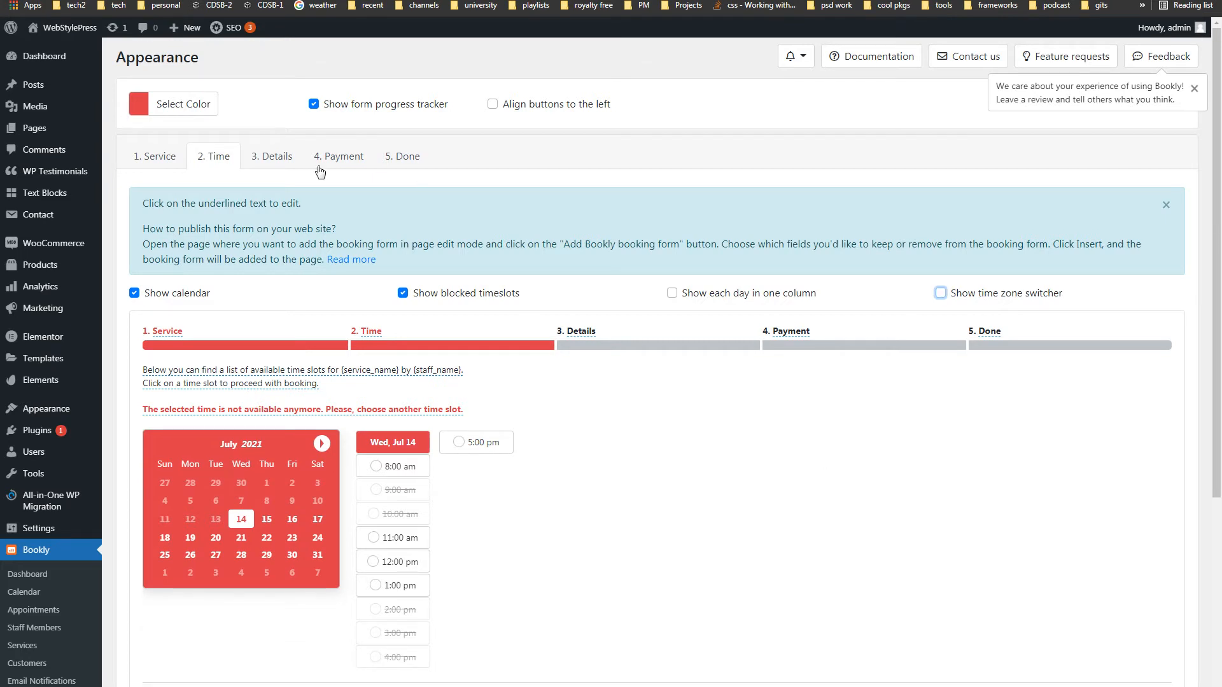
{"action": "left_click", "coordinate": [280, 164]}
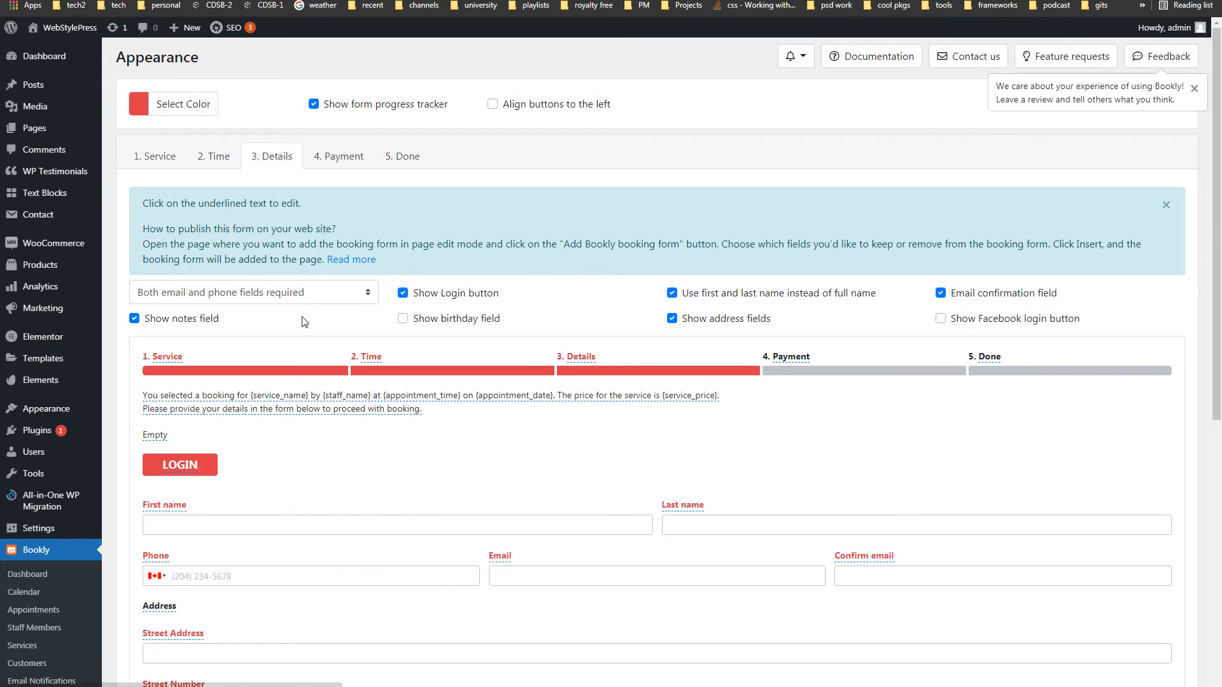
{"action": "scroll", "coordinate": [535, 417], "scroll_direction": "down", "scroll_amount": 6}
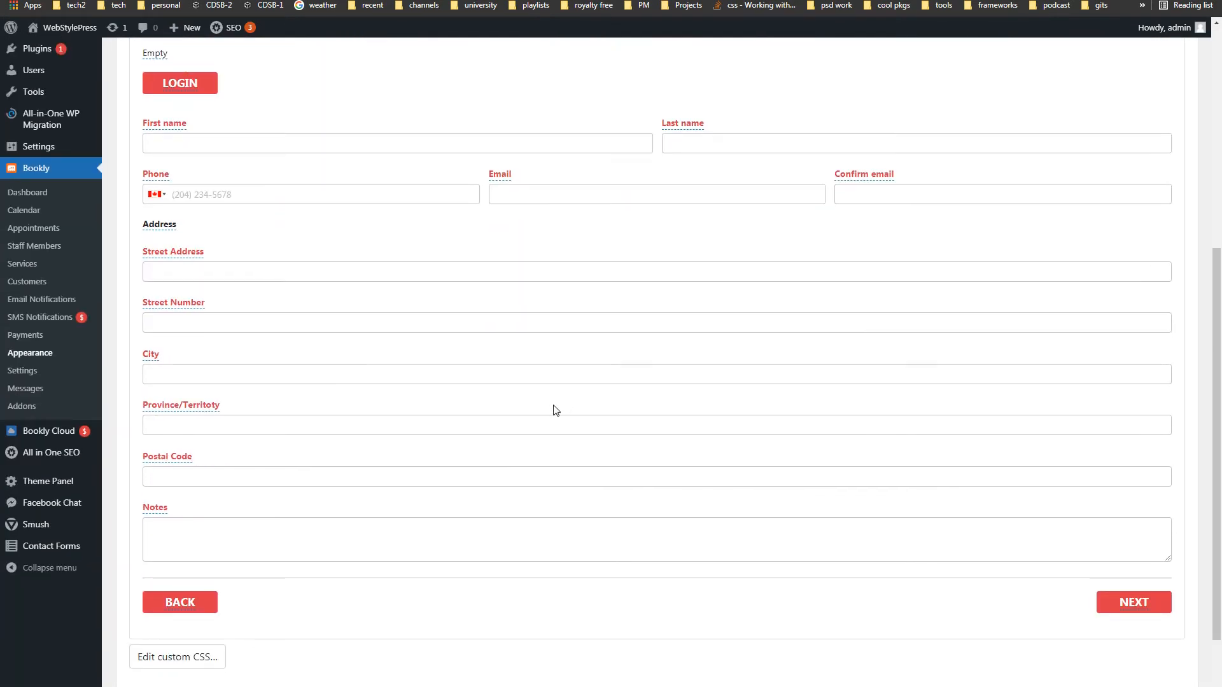
{"action": "left_click", "coordinate": [182, 254]}
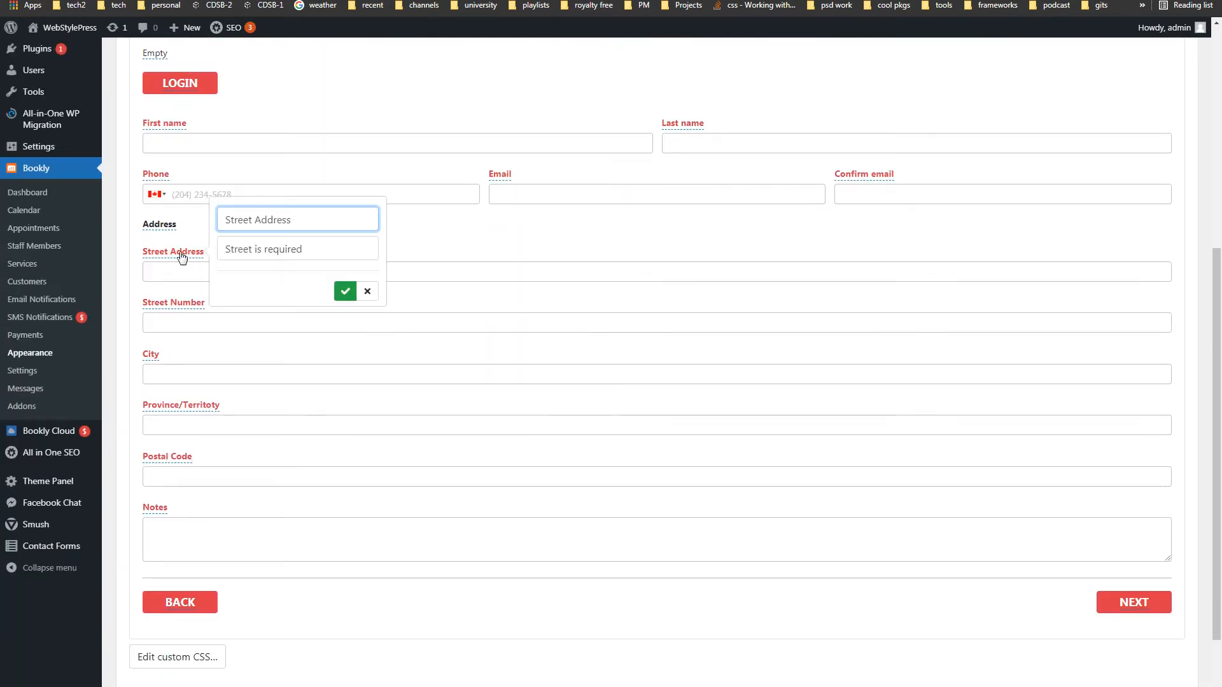
{"action": "left_click", "coordinate": [378, 293]}
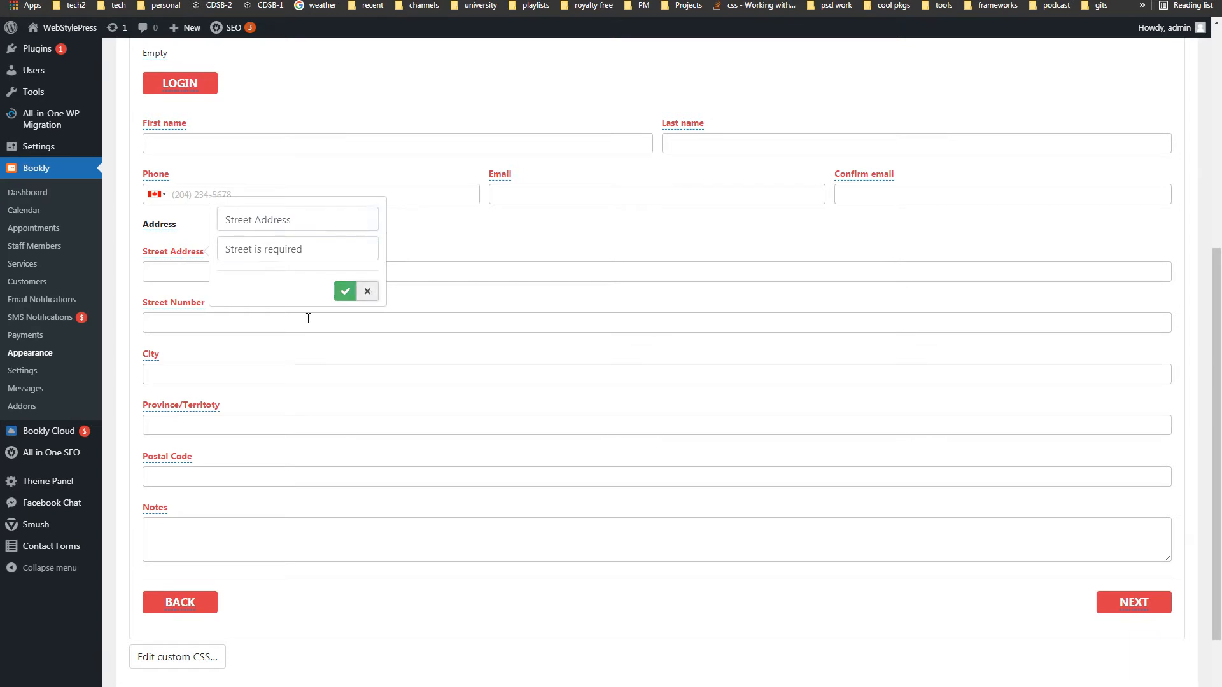
{"action": "left_click", "coordinate": [151, 354]}
{"action": "left_click", "coordinate": [320, 394]}
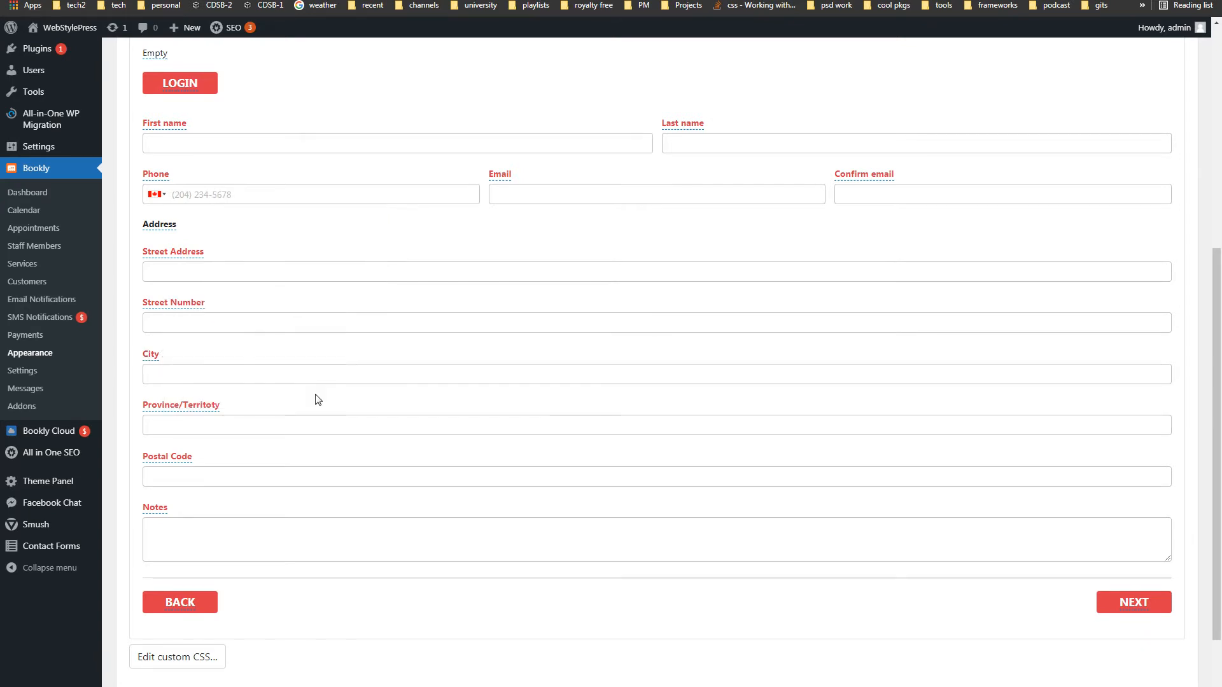
{"action": "scroll", "coordinate": [525, 376], "scroll_direction": "down", "scroll_amount": 2}
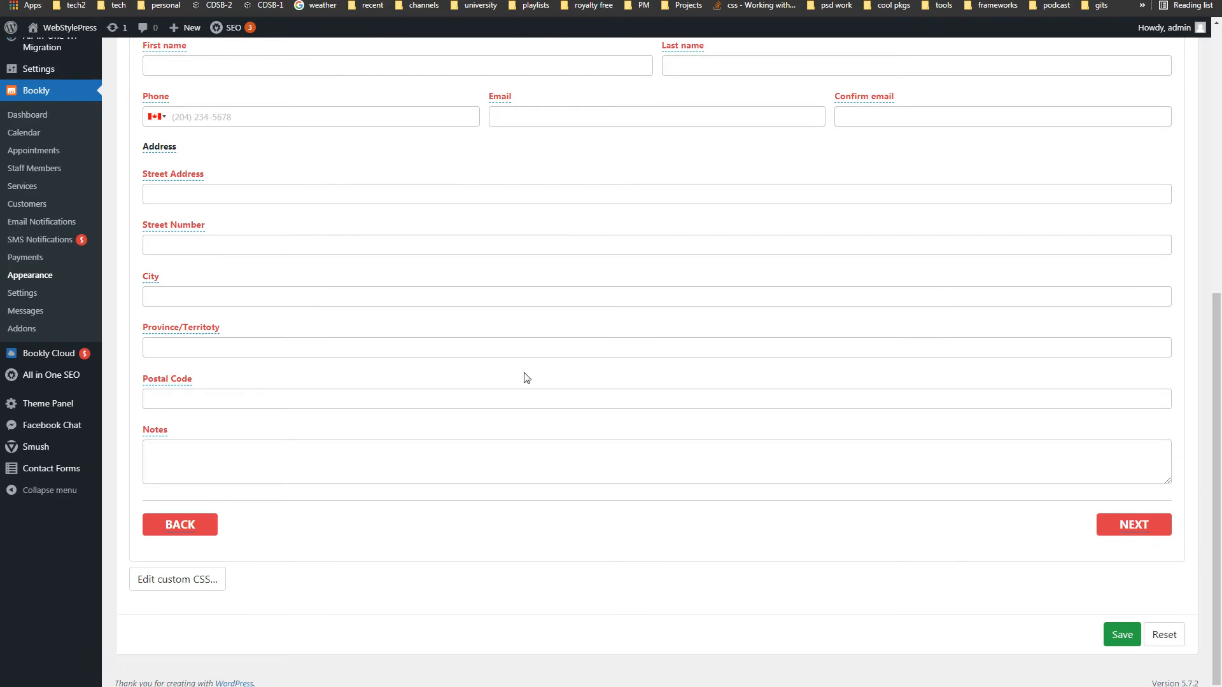
{"action": "scroll", "coordinate": [525, 378], "scroll_direction": "up", "scroll_amount": 7}
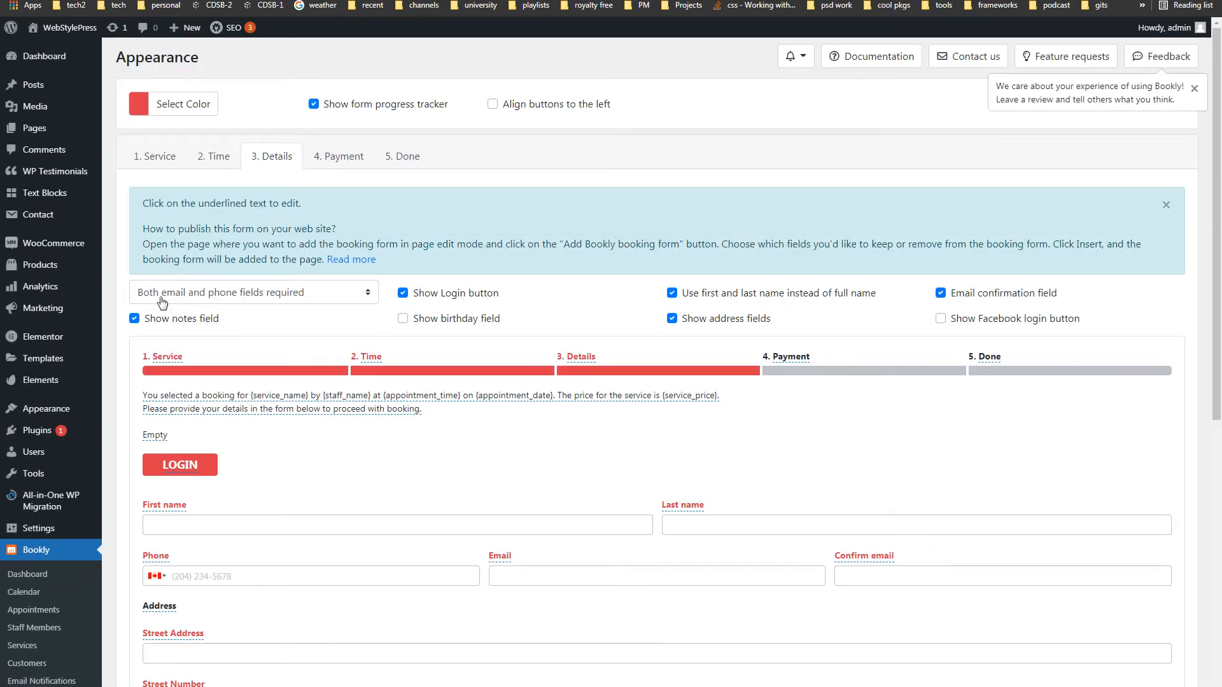
{"action": "left_click", "coordinate": [329, 299]}
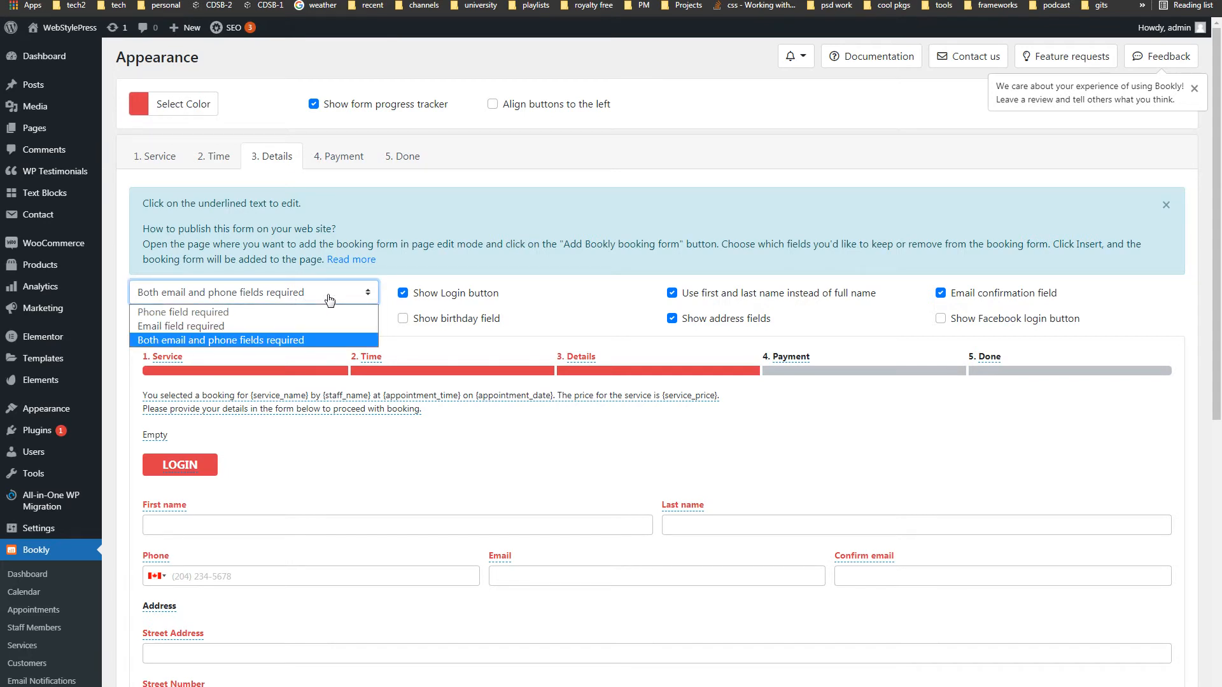
{"action": "left_click", "coordinate": [328, 299]}
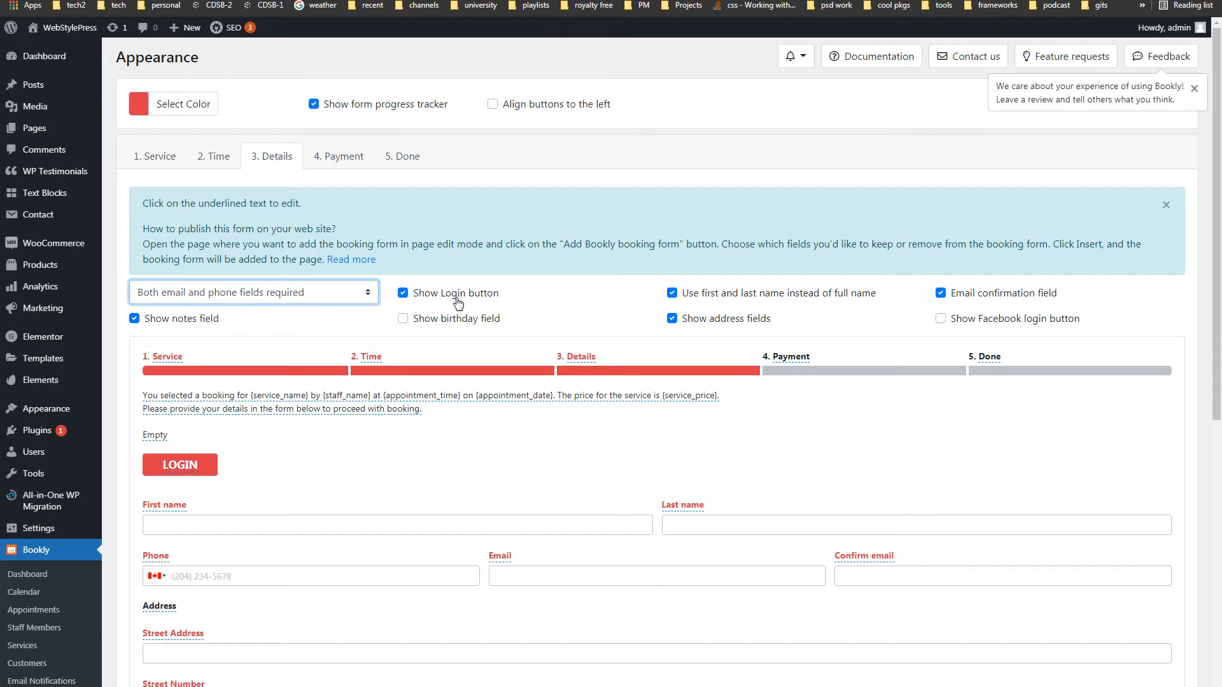
{"action": "left_click", "coordinate": [185, 468]}
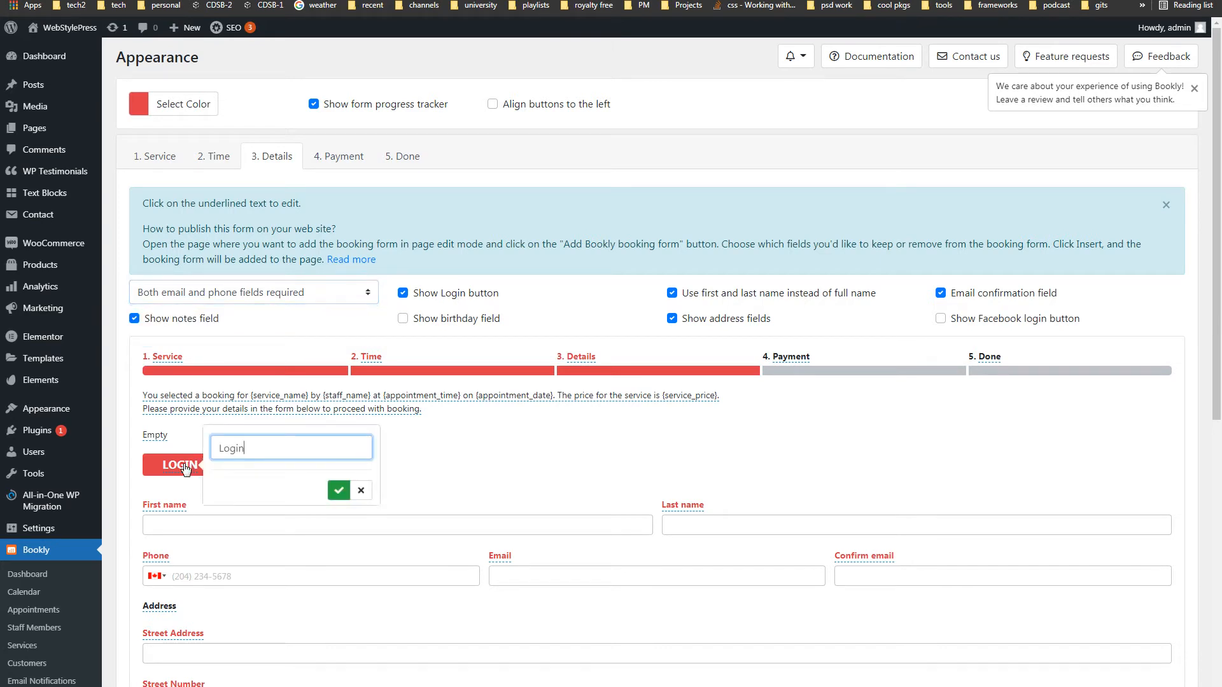
{"action": "double_click", "coordinate": [221, 448]}
{"action": "left_click", "coordinate": [360, 489]}
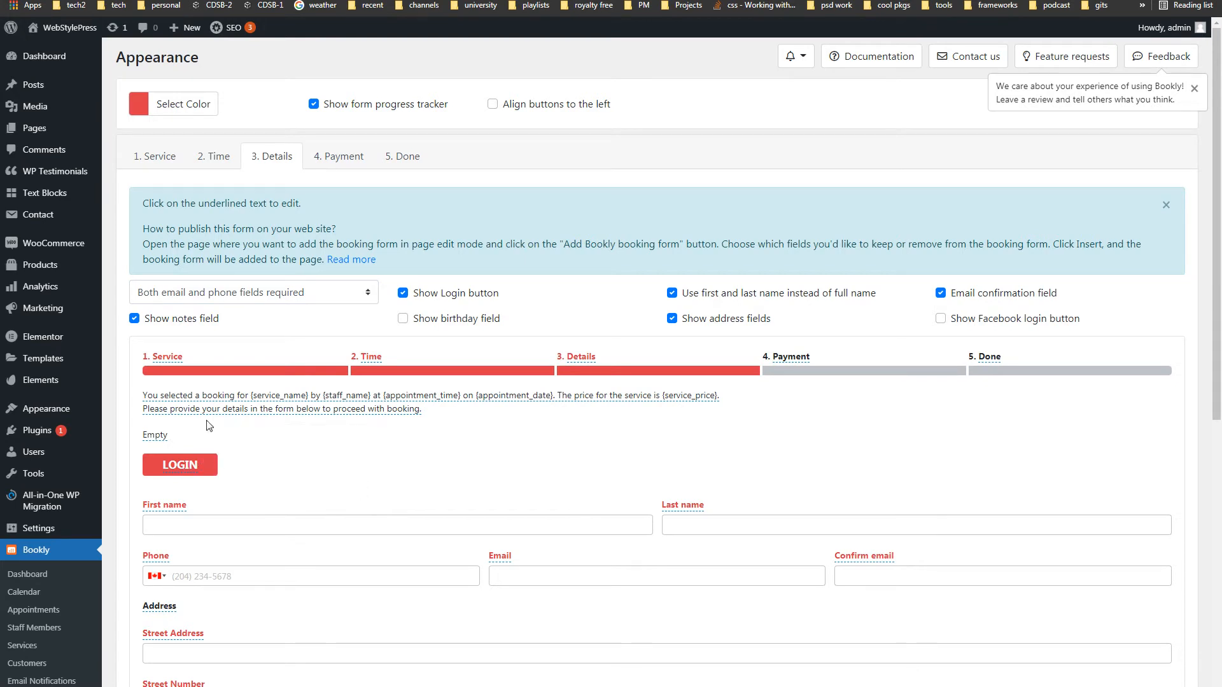
{"action": "left_click", "coordinate": [813, 298]}
{"action": "left_click", "coordinate": [814, 297]}
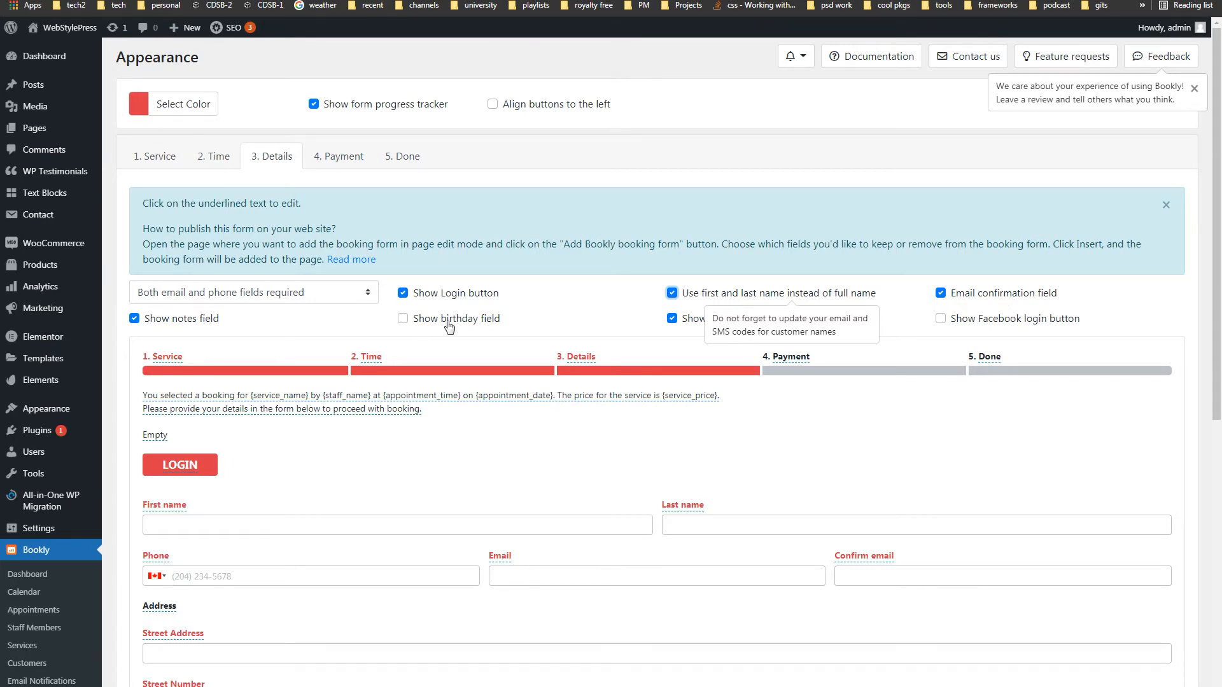
{"action": "left_click", "coordinate": [606, 328]}
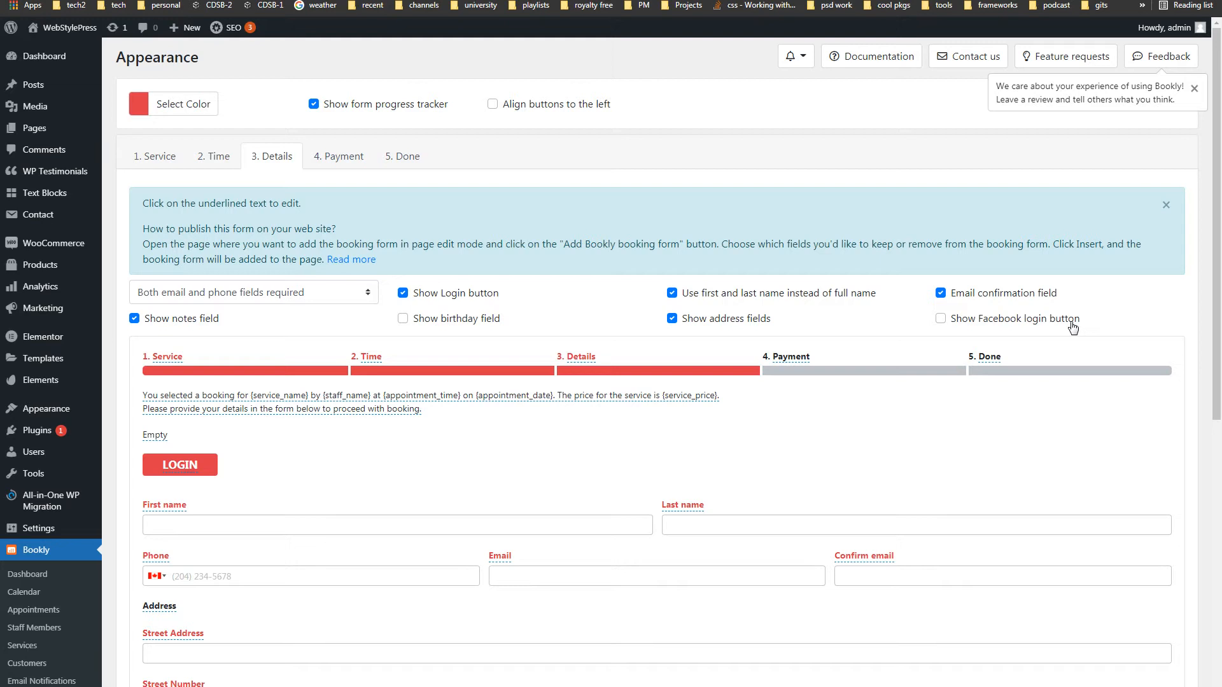
- On the Payment step, review the pay-locally and PayPal labels unchanged, then preview Done
{"action": "left_click", "coordinate": [350, 164]}
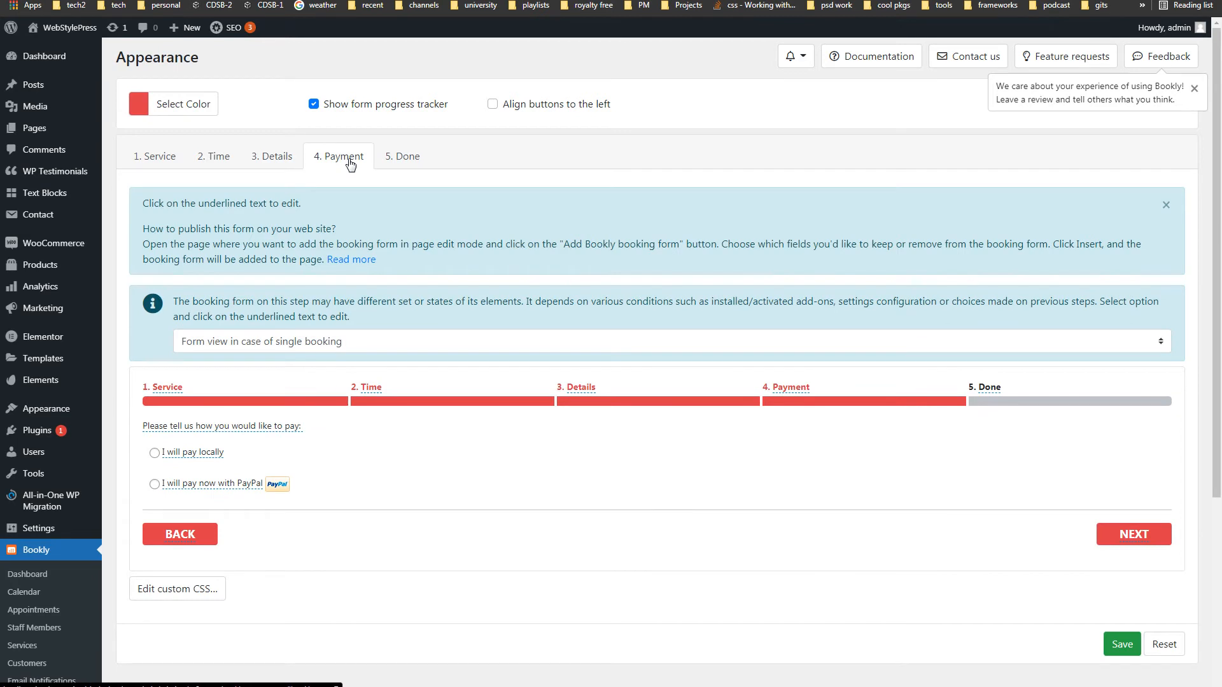
{"action": "left_click", "coordinate": [194, 453]}
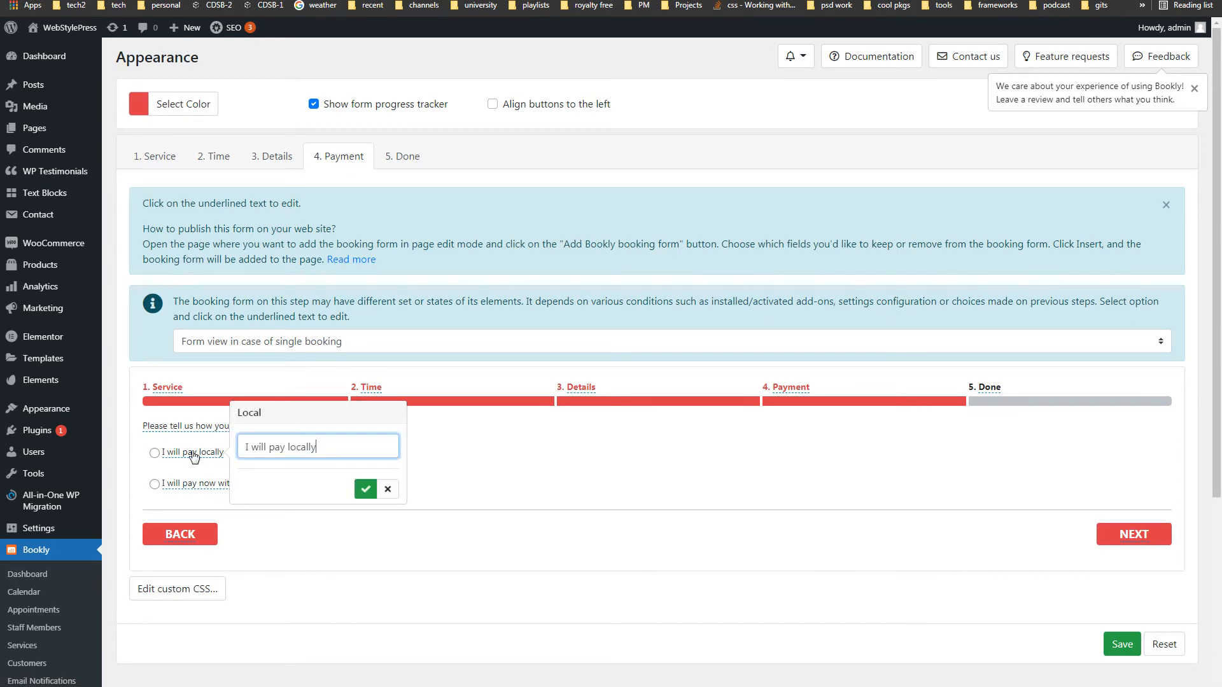
{"action": "left_click", "coordinate": [387, 489]}
{"action": "left_click", "coordinate": [218, 485]}
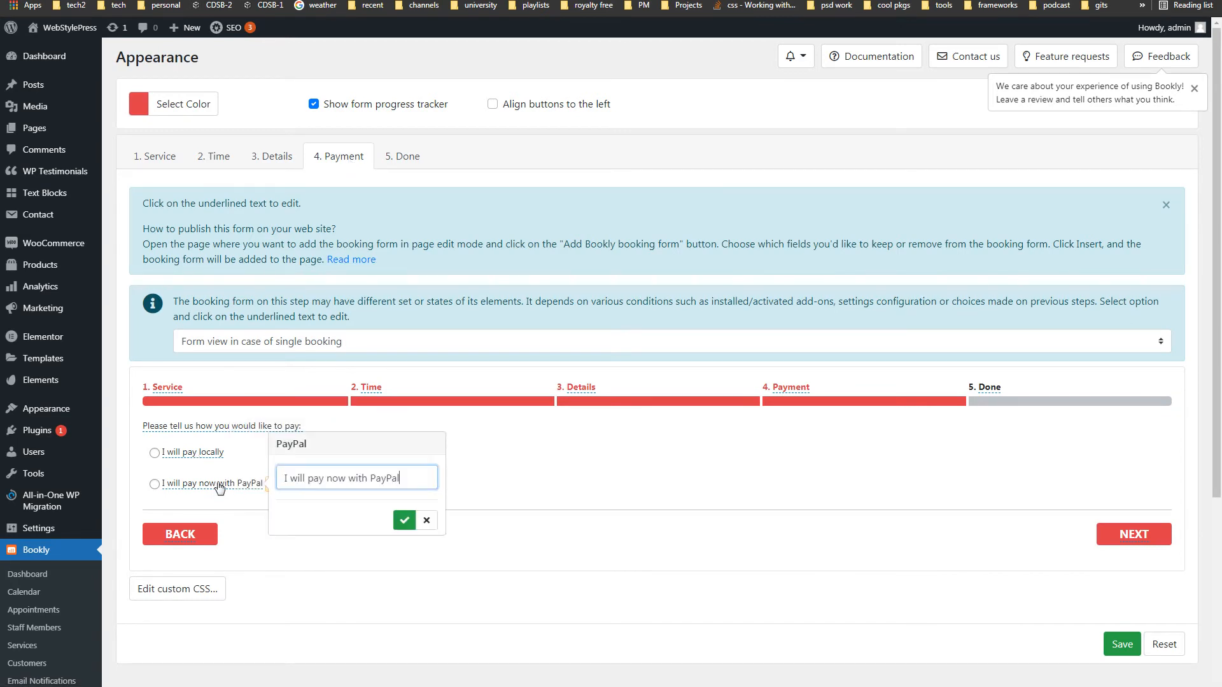
{"action": "left_click", "coordinate": [403, 521]}
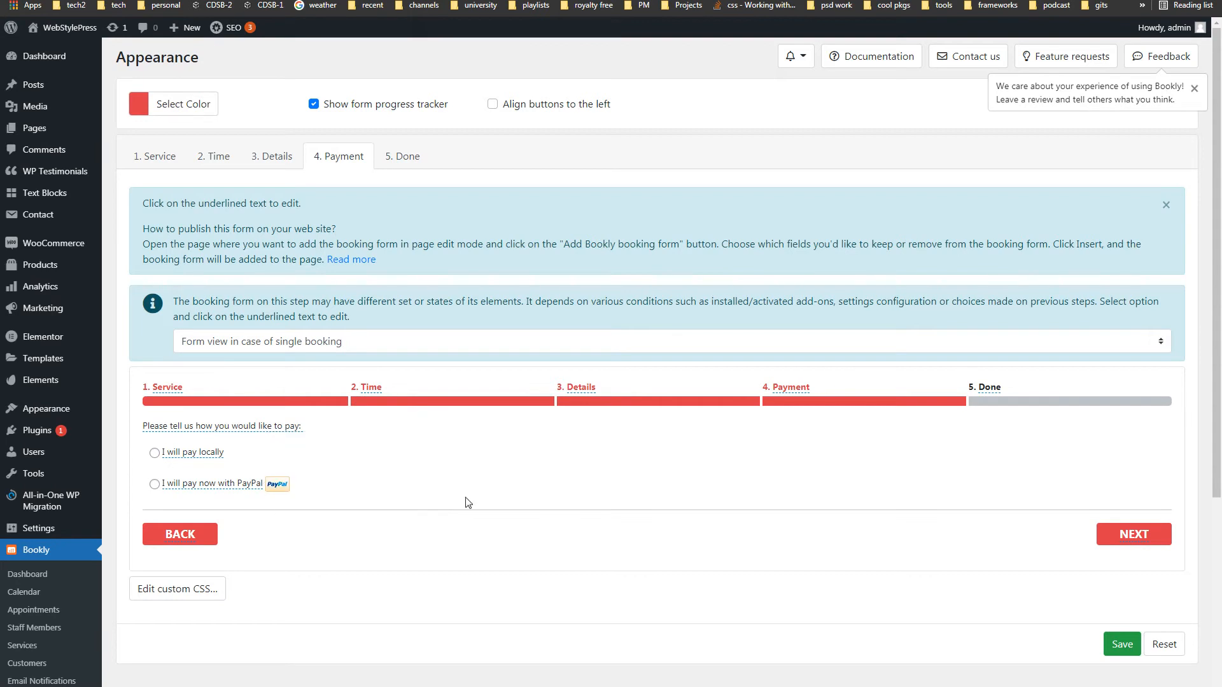
{"action": "left_click", "coordinate": [391, 160]}
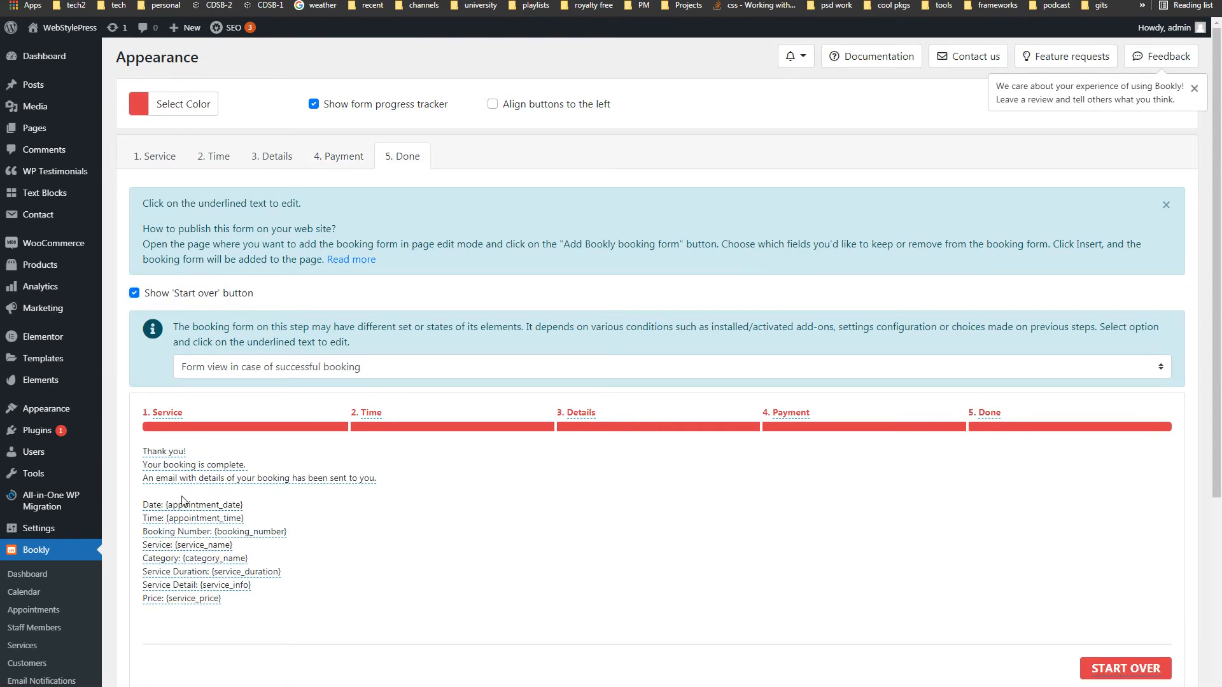
- Browse the available codes for the successful-booking message, then close its editor without changes
{"action": "left_click", "coordinate": [497, 579]}
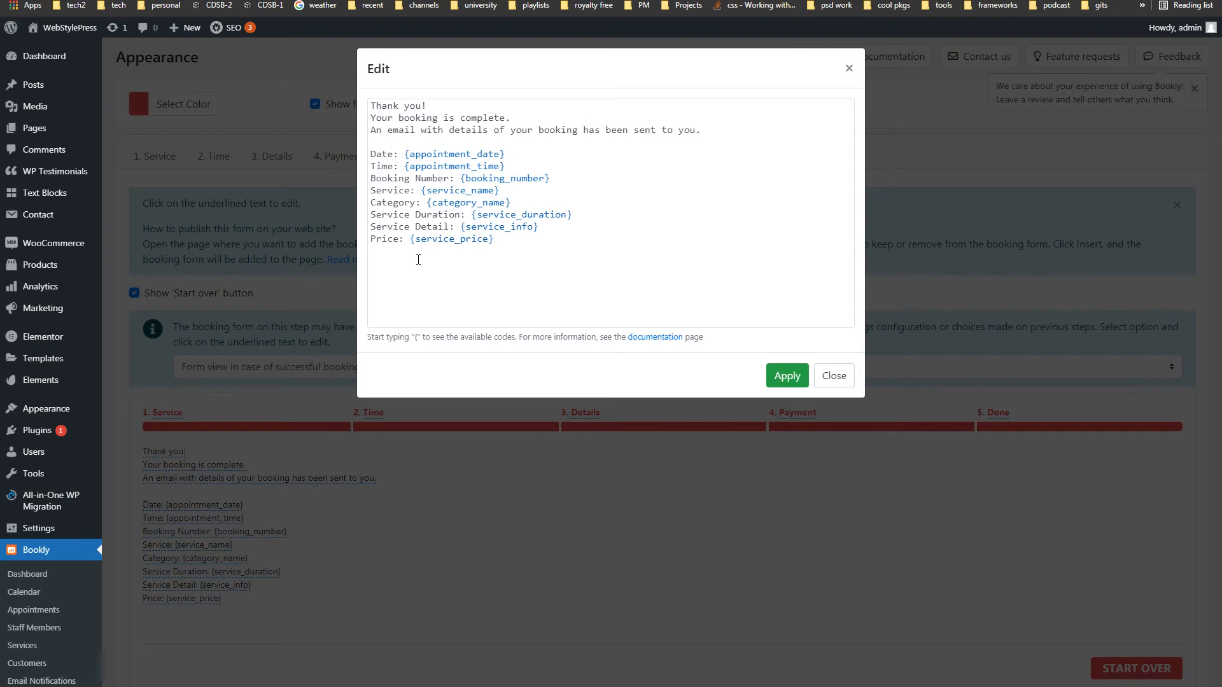
{"action": "type", "text": "{"}
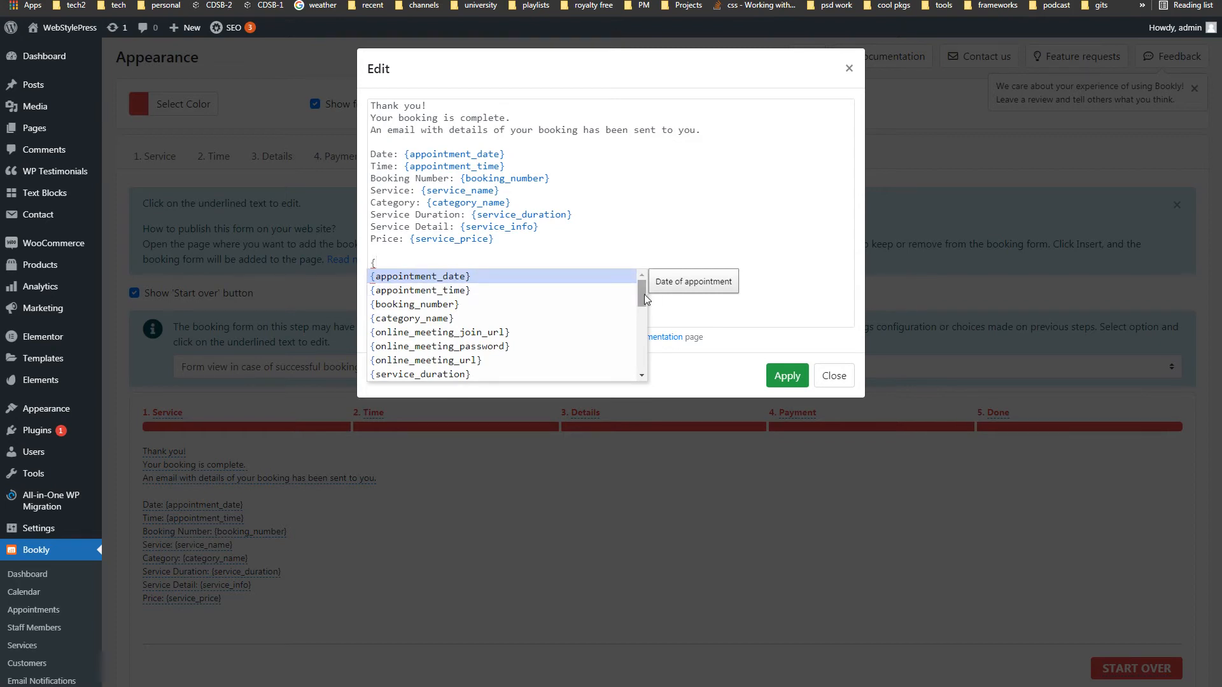
{"action": "left_click_drag", "start_coordinate": [643, 300], "coordinate": [643, 275]}
{"action": "left_click", "coordinate": [422, 264]}
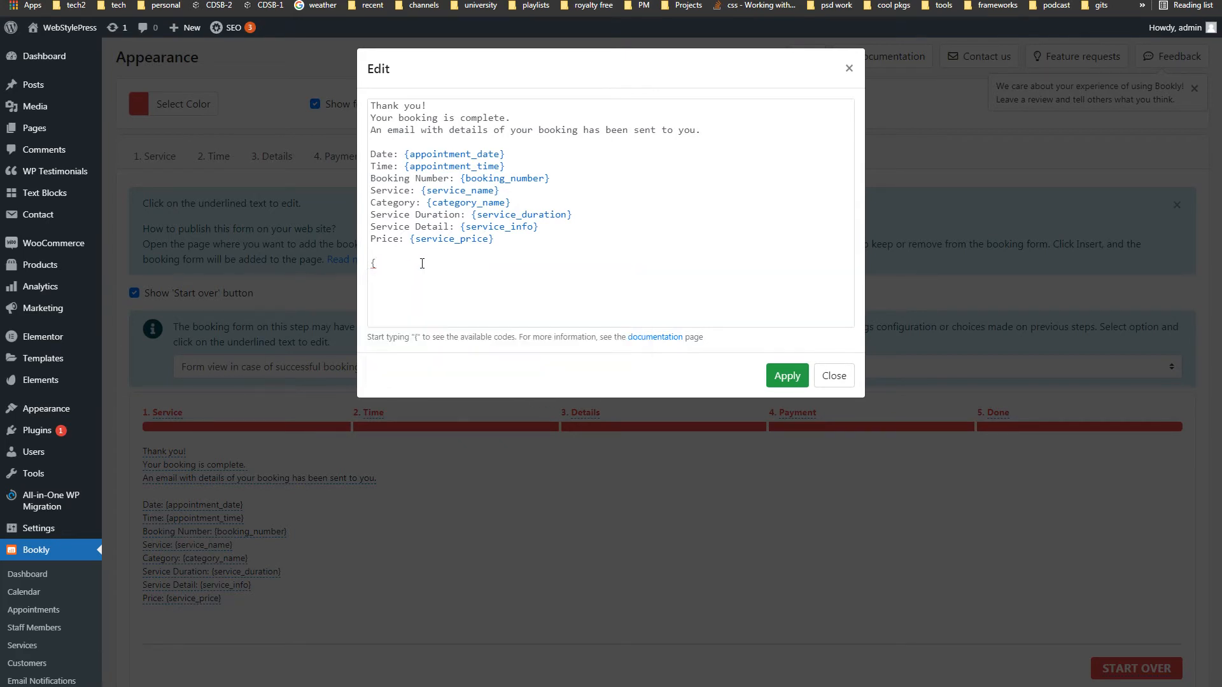
{"action": "left_click", "coordinate": [833, 377]}
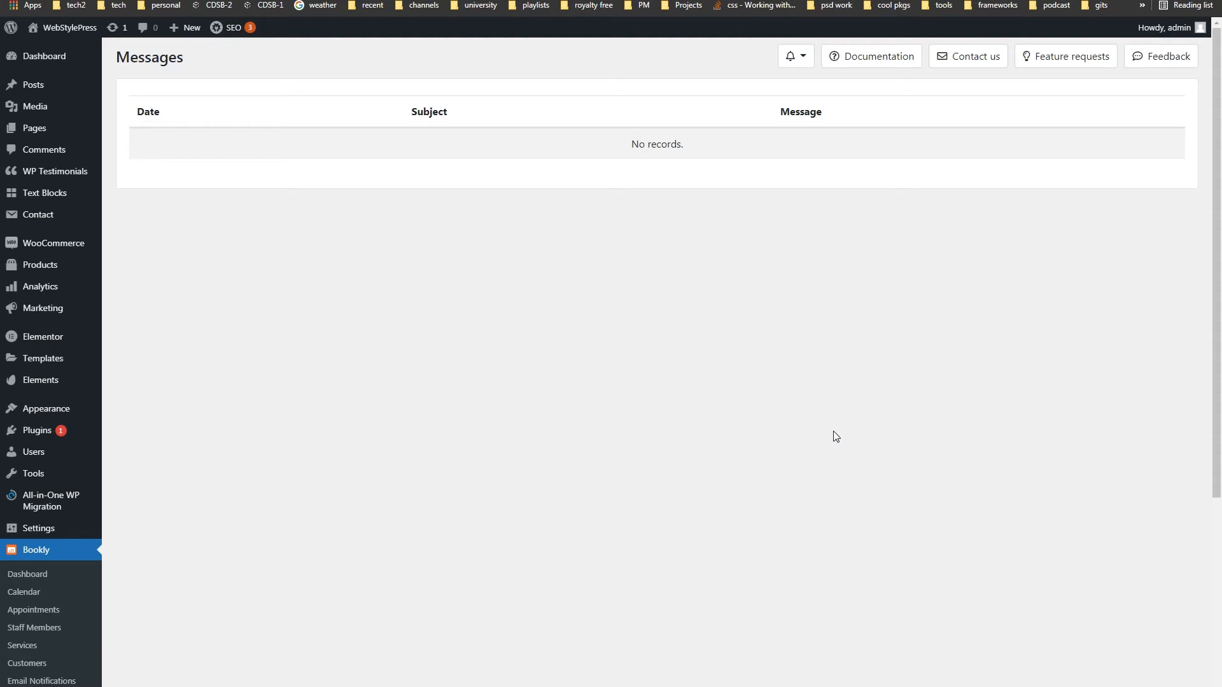
{"action": "key", "text": "ctrl+Tab"}
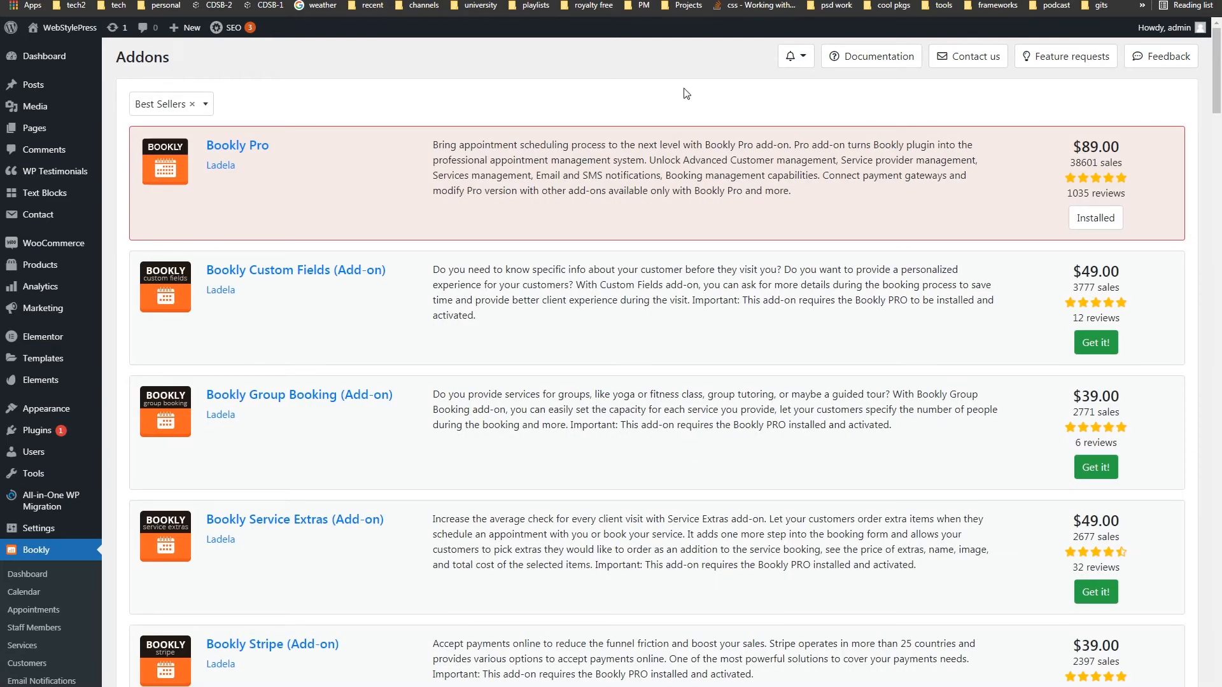
{"action": "scroll", "coordinate": [605, 316], "scroll_direction": "down", "scroll_amount": 5}
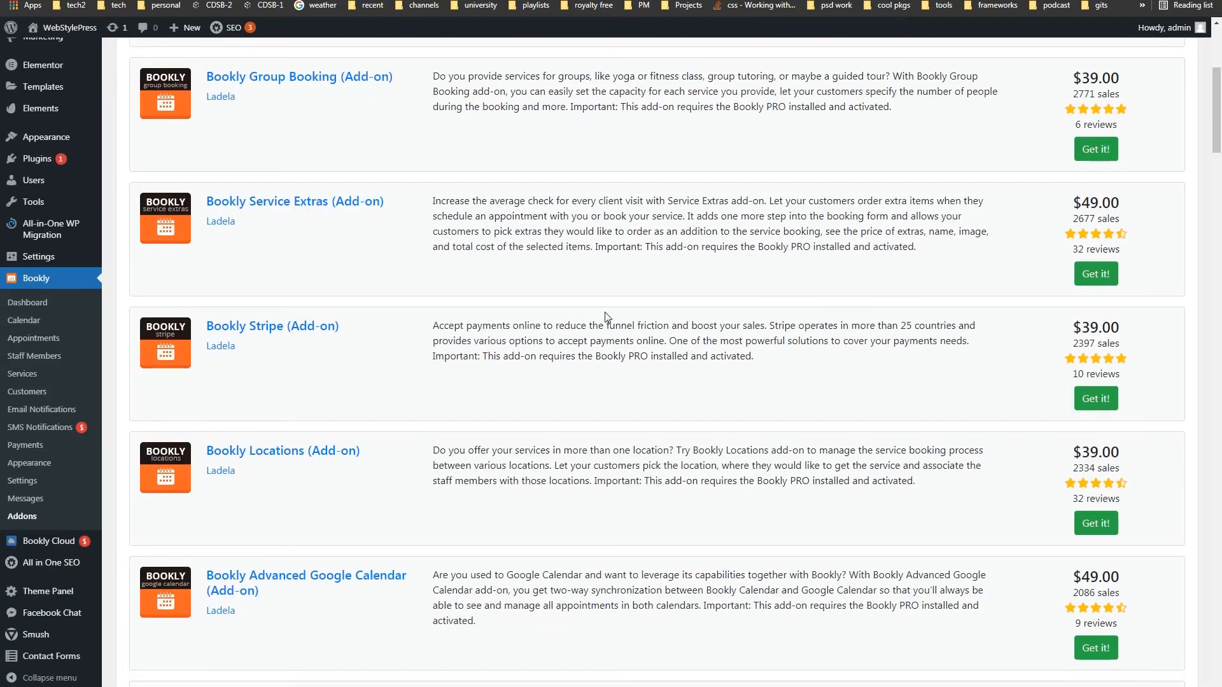
{"action": "scroll", "coordinate": [608, 317], "scroll_direction": "up", "scroll_amount": 5}
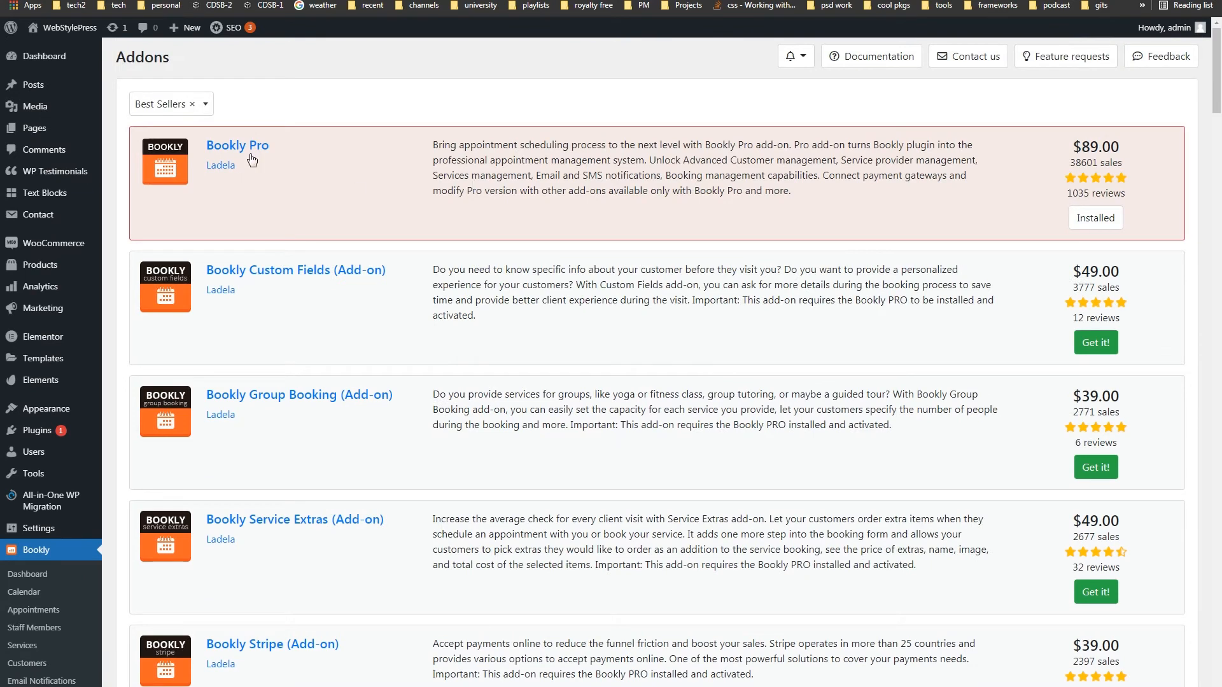
{"action": "left_click_drag", "start_coordinate": [271, 146], "coordinate": [213, 146]}
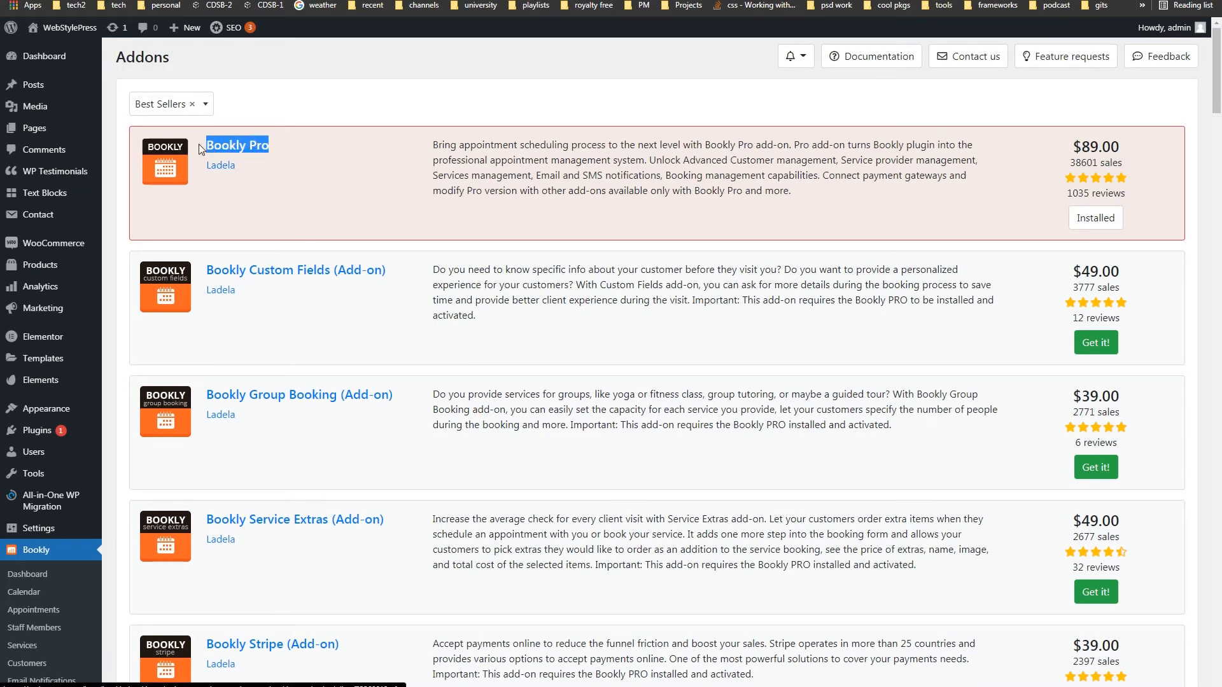
{"action": "left_click", "coordinate": [462, 113]}
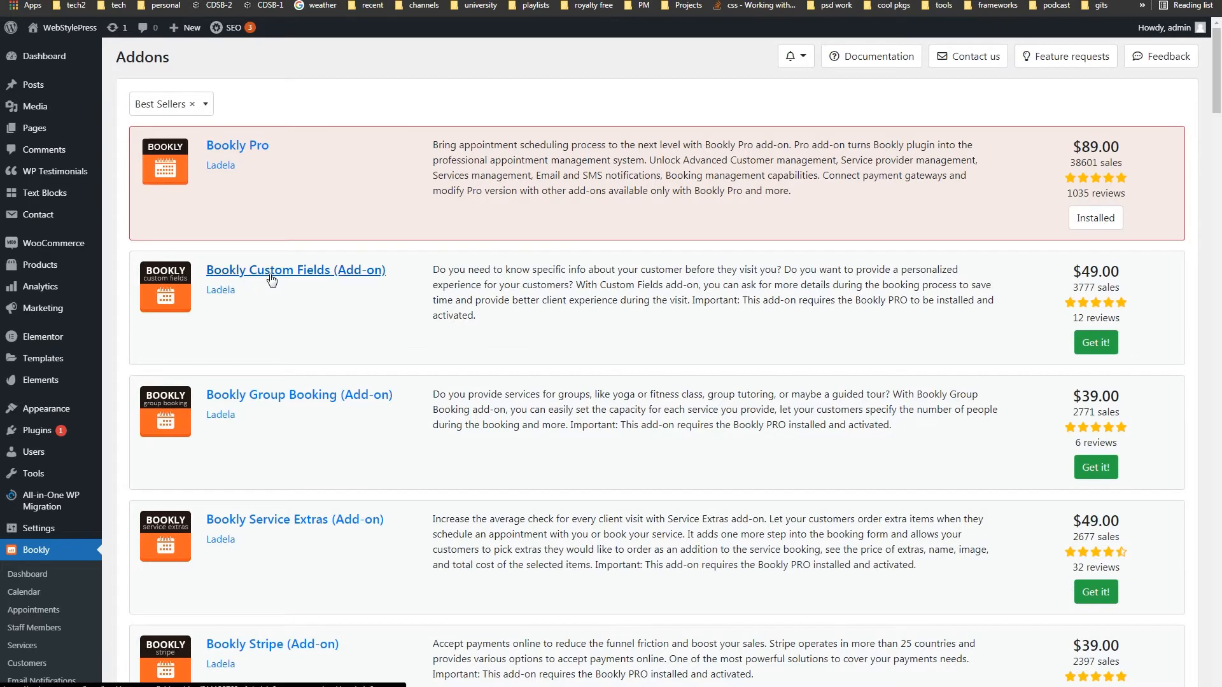
{"action": "left_click_drag", "start_coordinate": [399, 275], "coordinate": [282, 274]}
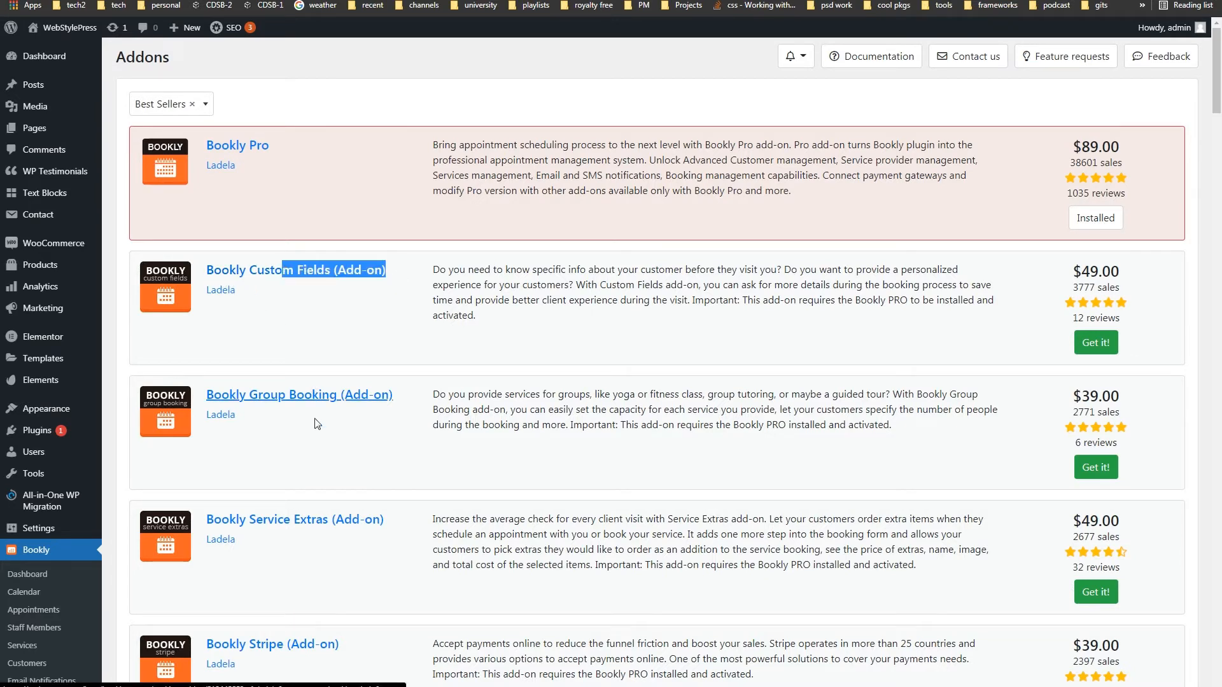
{"action": "left_click_drag", "start_coordinate": [395, 398], "coordinate": [258, 398]}
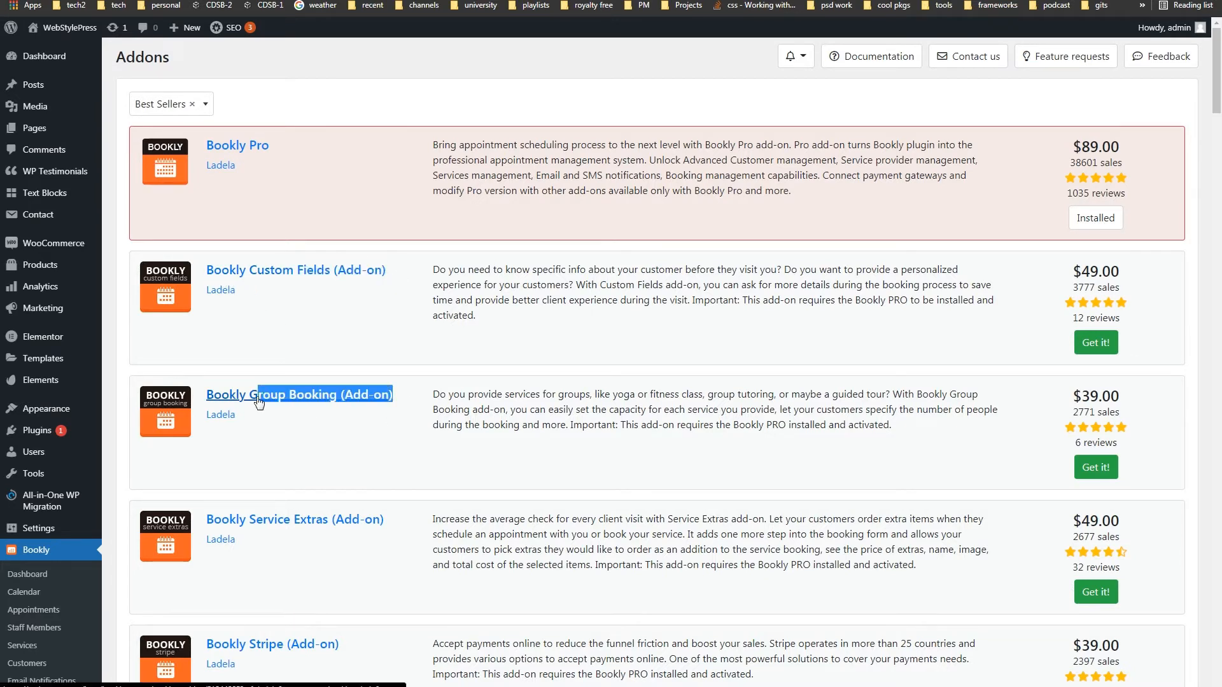
{"action": "left_click_drag", "start_coordinate": [398, 527], "coordinate": [267, 520]}
{"action": "scroll", "coordinate": [409, 560], "scroll_direction": "down", "scroll_amount": 2}
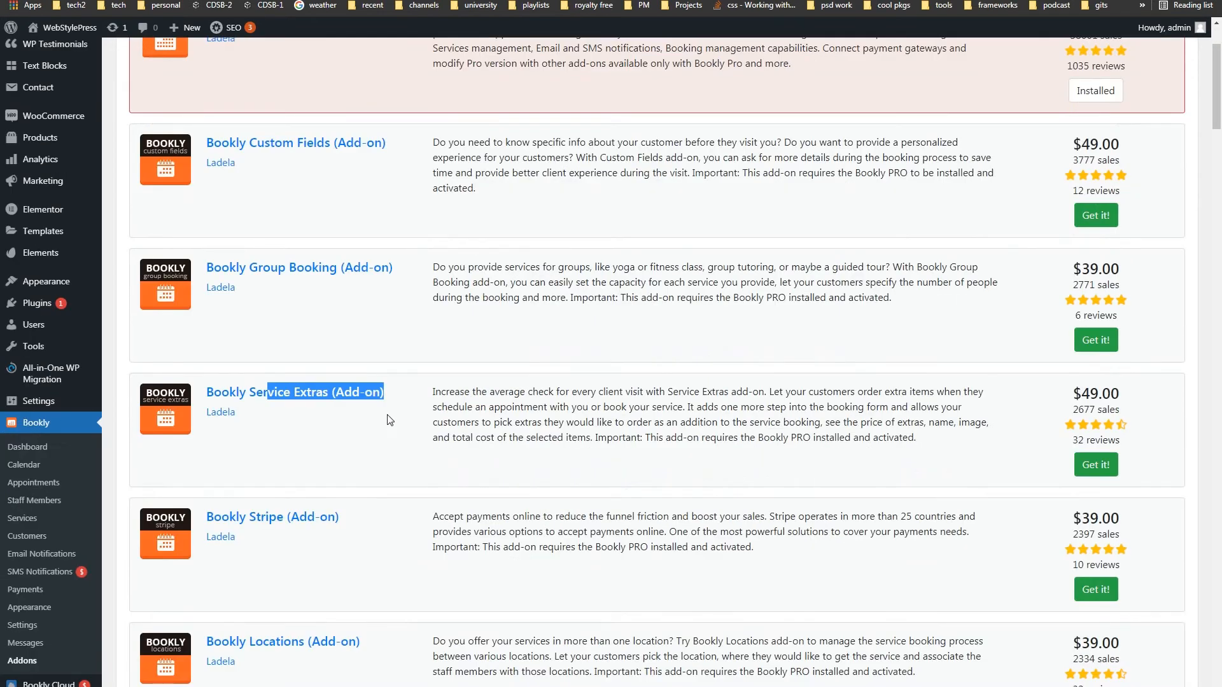
{"action": "scroll", "coordinate": [586, 429], "scroll_direction": "down", "scroll_amount": 3}
{"action": "left_click", "coordinate": [343, 377]}
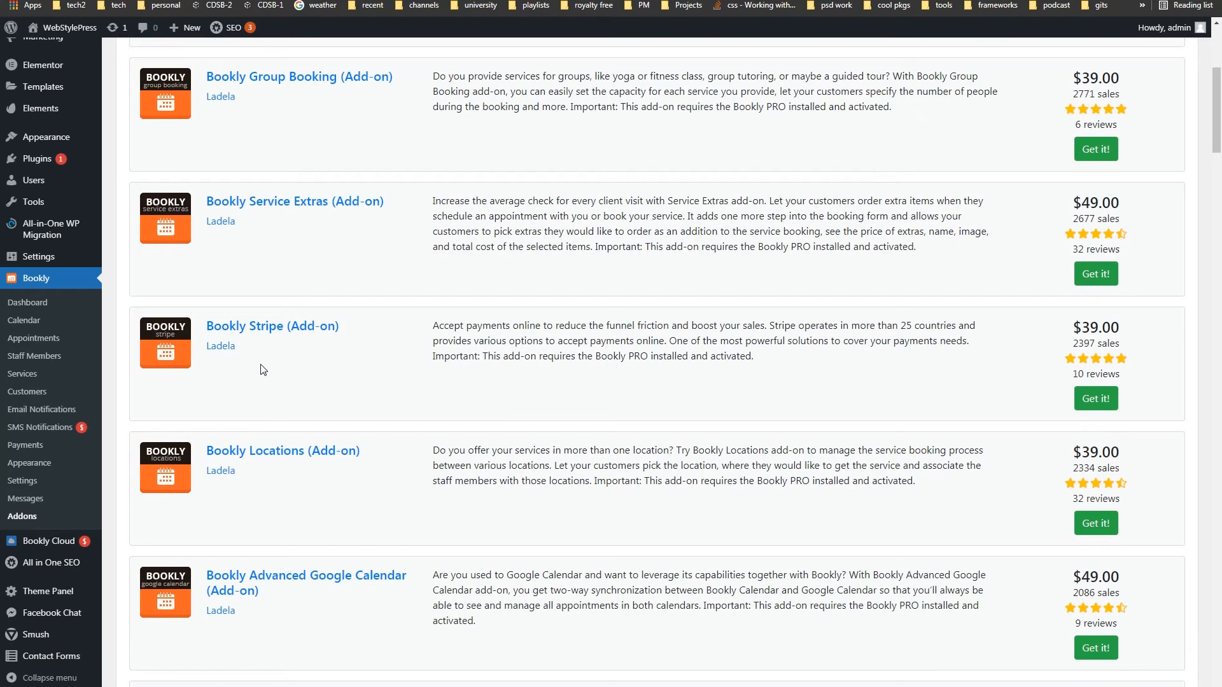
{"action": "left_click_drag", "start_coordinate": [348, 337], "coordinate": [192, 331]}
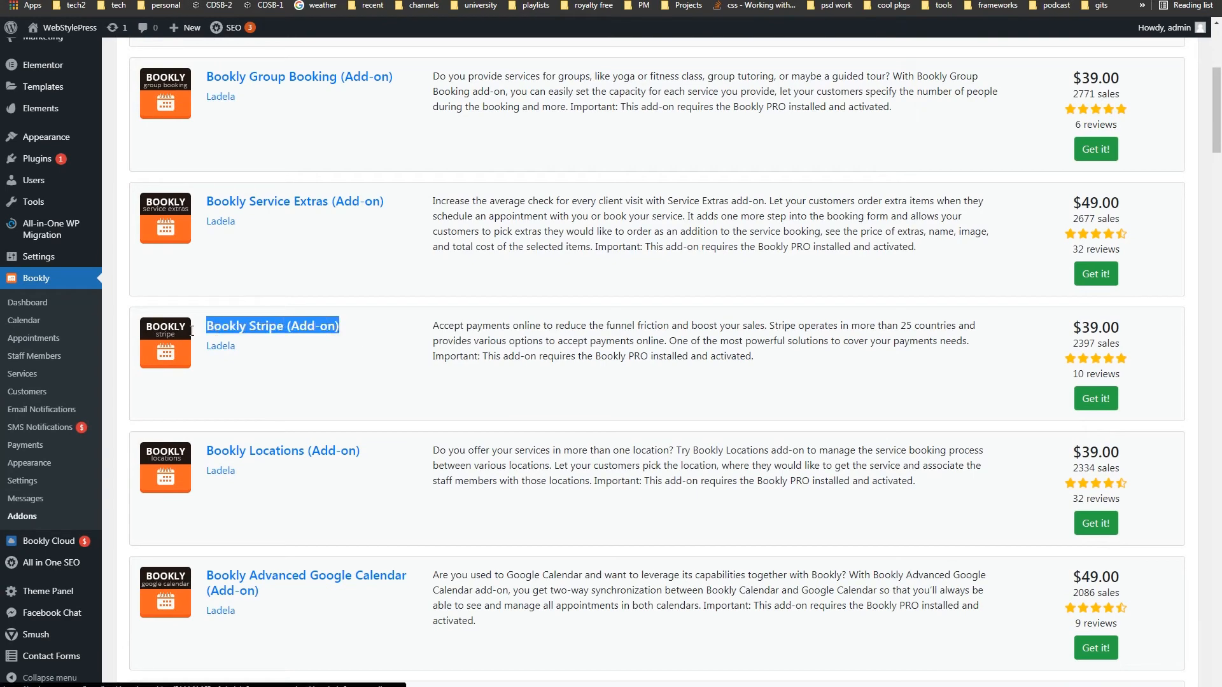
{"action": "left_click_drag", "start_coordinate": [1081, 328], "coordinate": [1132, 331]}
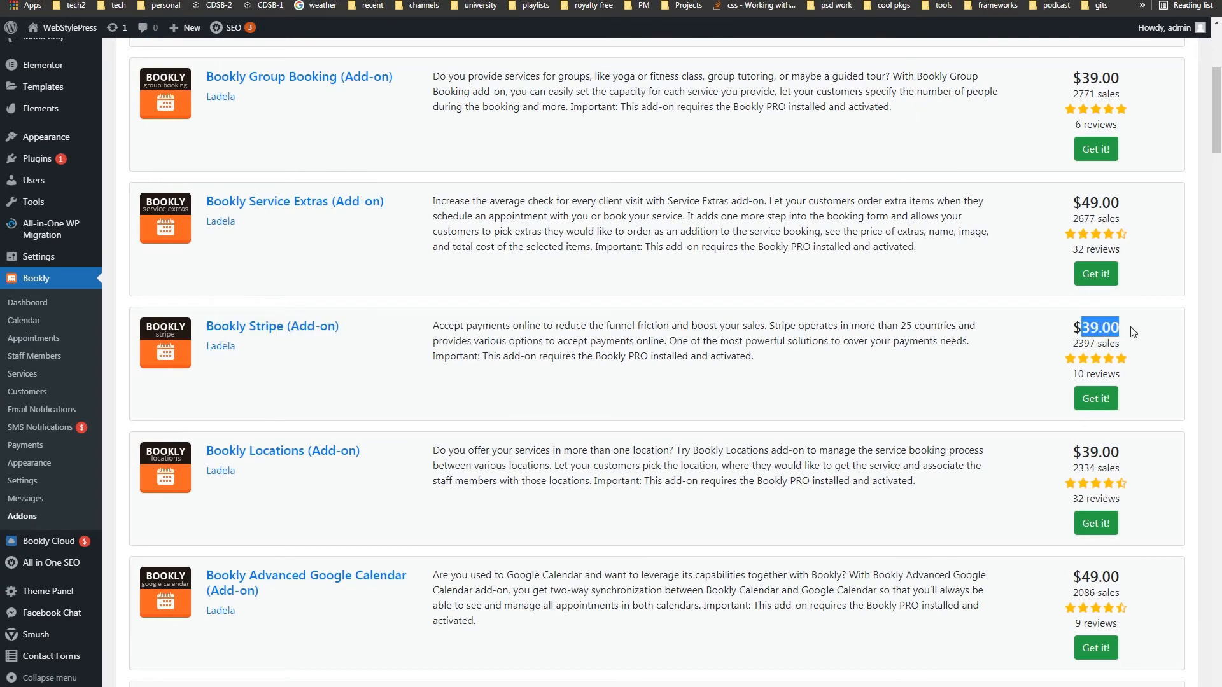
{"action": "scroll", "coordinate": [1133, 332], "scroll_direction": "down", "scroll_amount": 3}
{"action": "left_click_drag", "start_coordinate": [360, 260], "coordinate": [223, 261]}
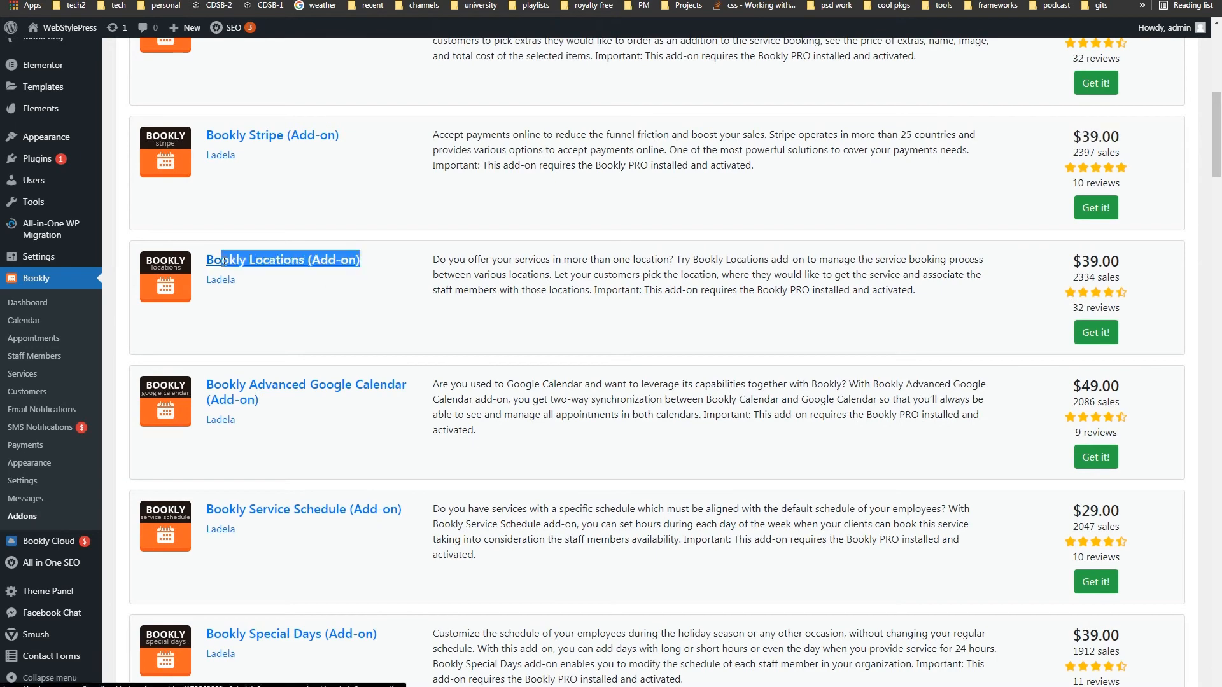
{"action": "left_click", "coordinate": [343, 320]}
{"action": "left_click_drag", "start_coordinate": [318, 410], "coordinate": [222, 386]}
{"action": "scroll", "coordinate": [409, 431], "scroll_direction": "down", "scroll_amount": 1}
{"action": "scroll", "coordinate": [409, 431], "scroll_direction": "down", "scroll_amount": 5}
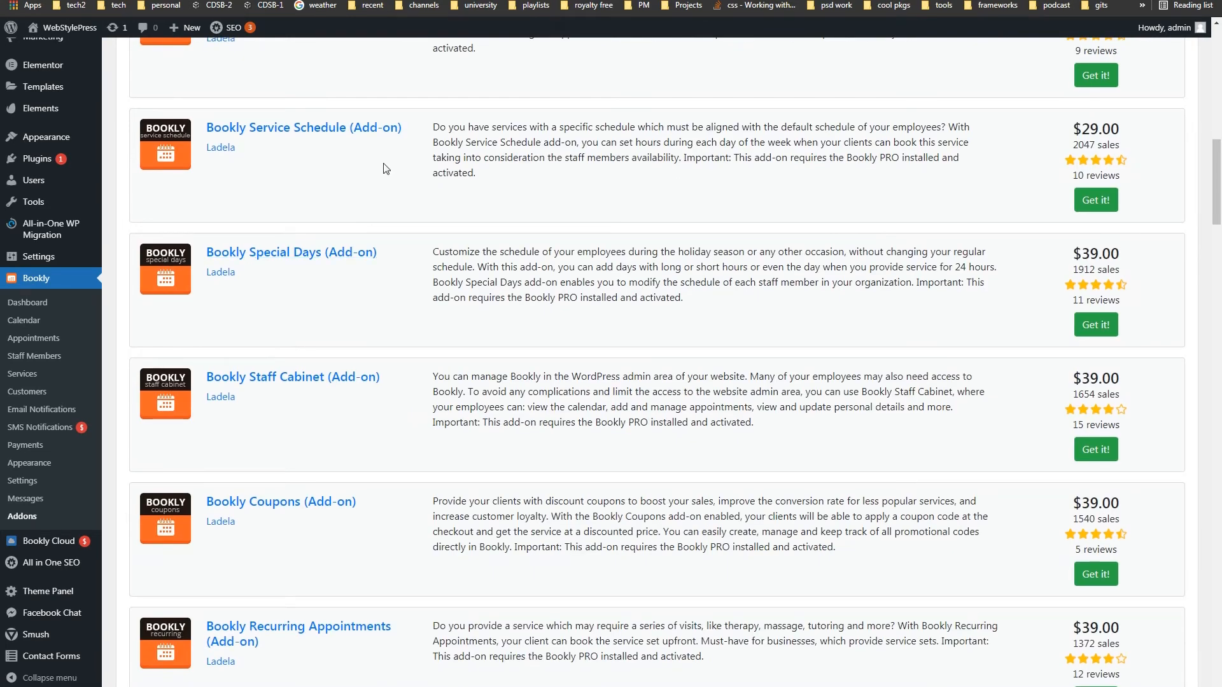
{"action": "left_click_drag", "start_coordinate": [408, 131], "coordinate": [255, 128]}
{"action": "left_click_drag", "start_coordinate": [392, 253], "coordinate": [230, 252]}
{"action": "scroll", "coordinate": [382, 362], "scroll_direction": "down", "scroll_amount": 3}
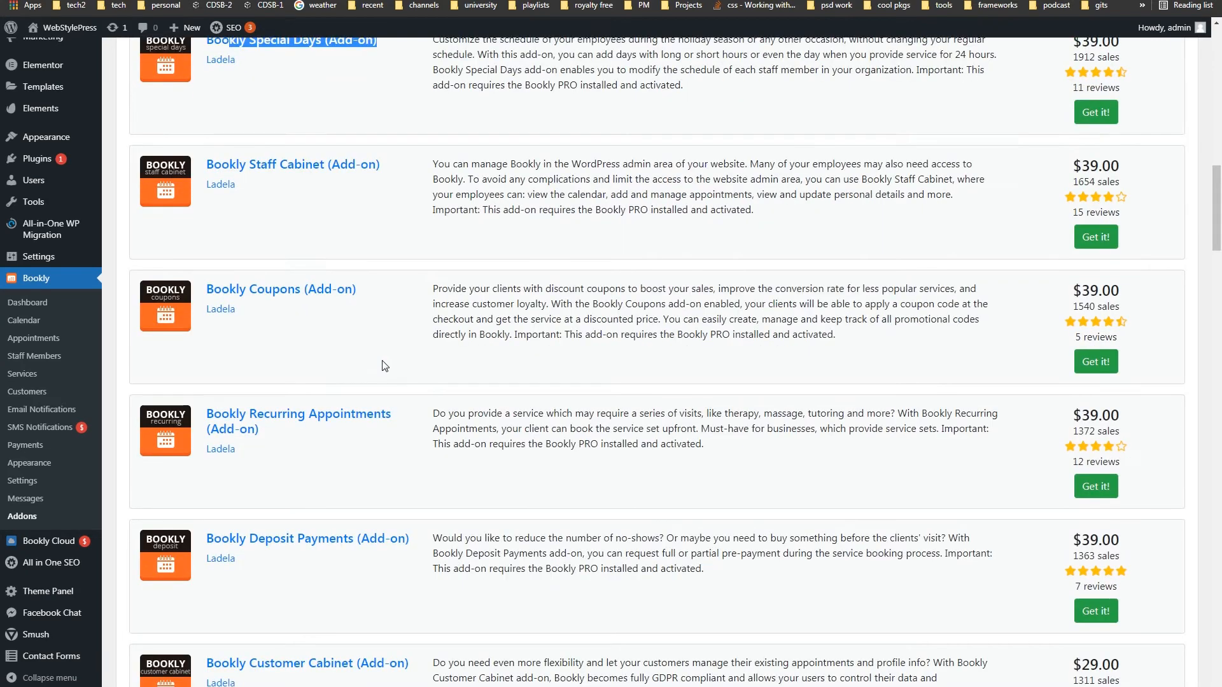
{"action": "scroll", "coordinate": [384, 365], "scroll_direction": "down", "scroll_amount": 1}
{"action": "left_click_drag", "start_coordinate": [349, 252], "coordinate": [206, 253]}
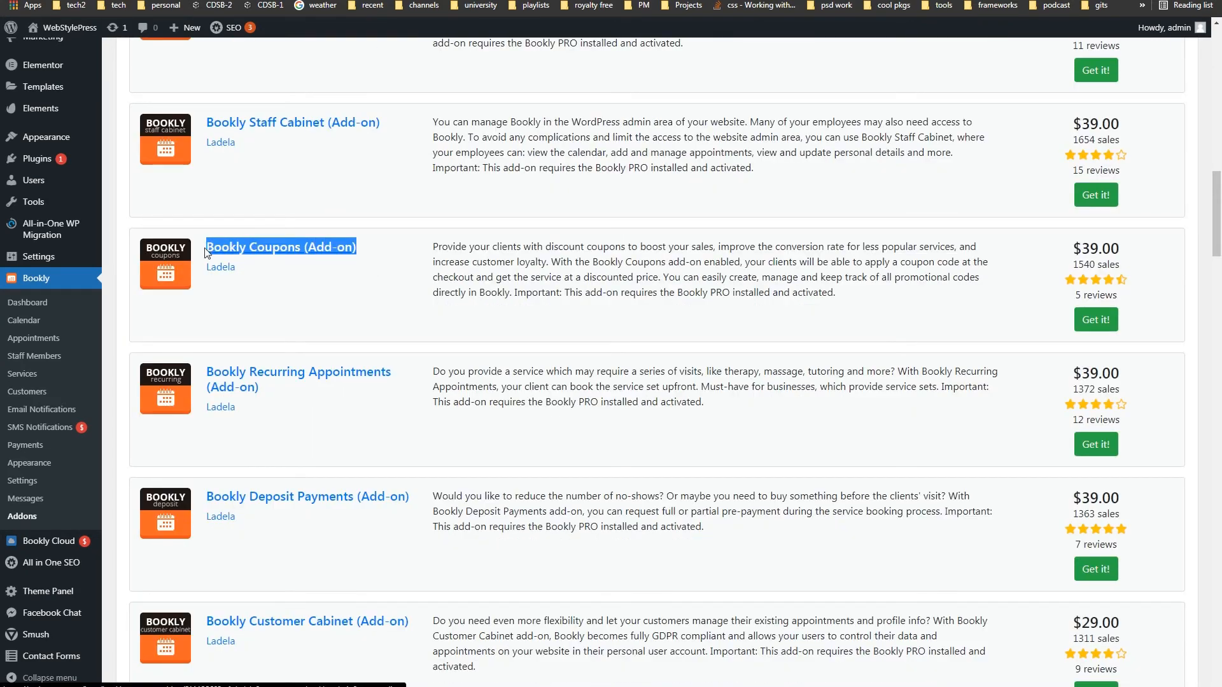
{"action": "left_click_drag", "start_coordinate": [1071, 251], "coordinate": [1132, 253]}
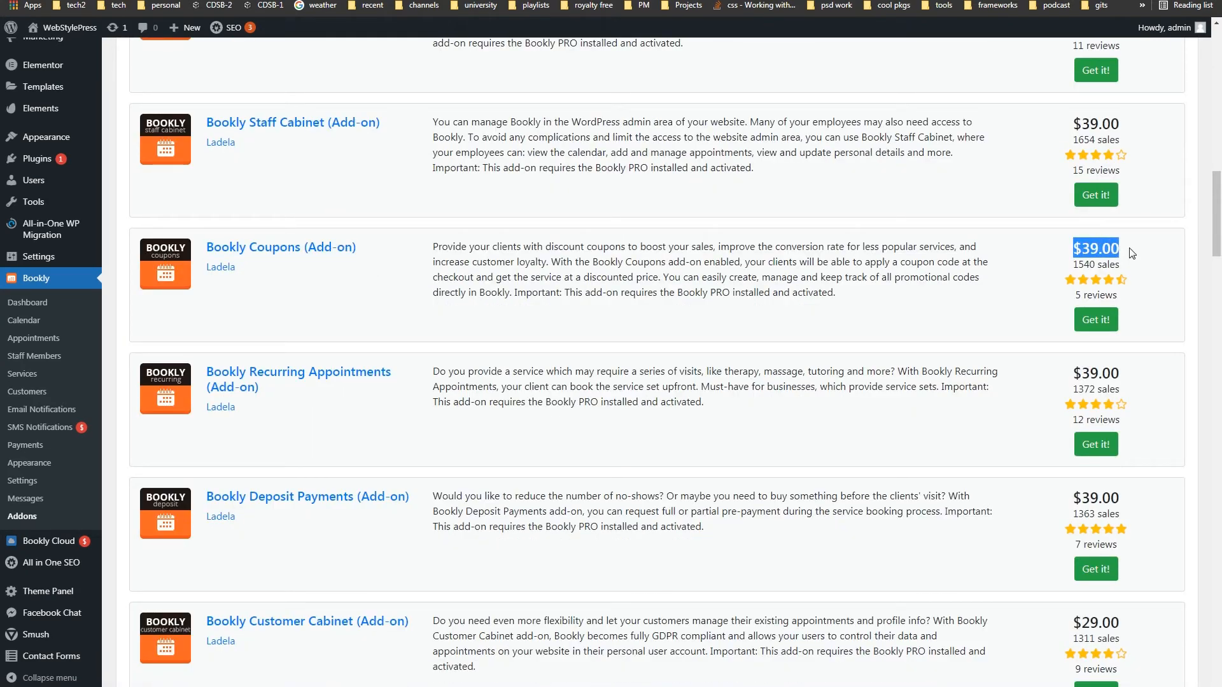
{"action": "left_click_drag", "start_coordinate": [344, 403], "coordinate": [206, 370]}
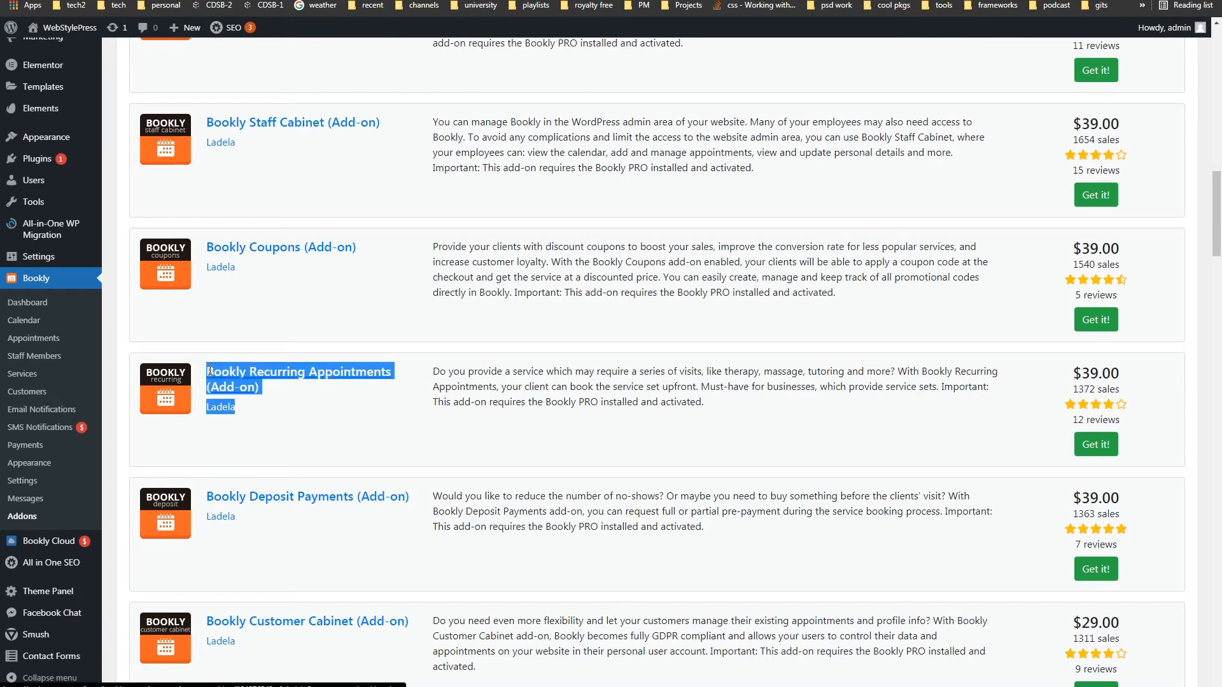
{"action": "left_click_drag", "start_coordinate": [1073, 373], "coordinate": [1120, 375]}
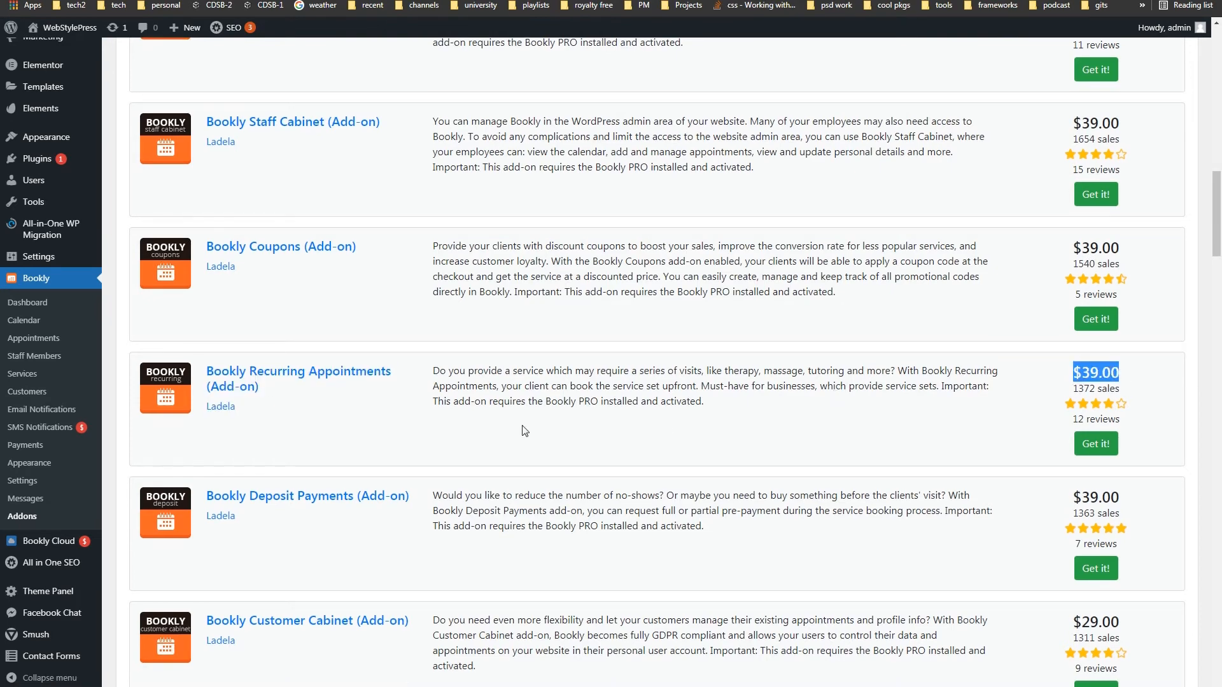
{"action": "scroll", "coordinate": [474, 385], "scroll_direction": "down", "scroll_amount": 5}
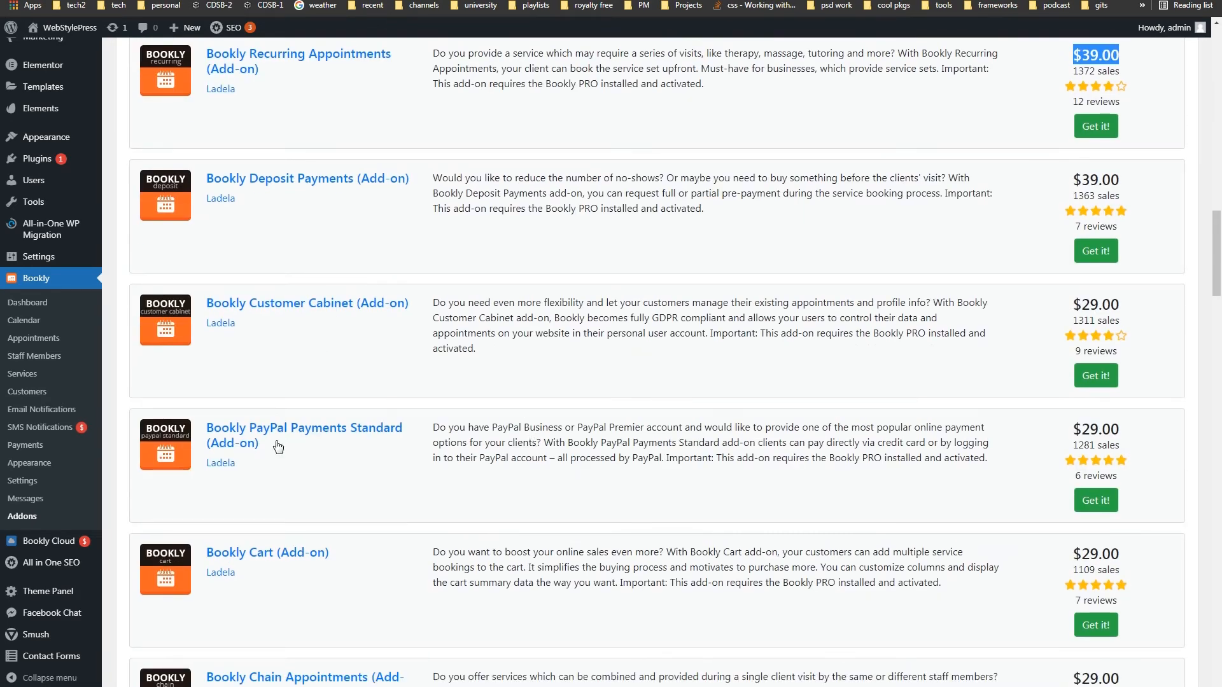
{"action": "left_click_drag", "start_coordinate": [295, 454], "coordinate": [206, 425]}
{"action": "left_click_drag", "start_coordinate": [1152, 427], "coordinate": [1082, 431]}
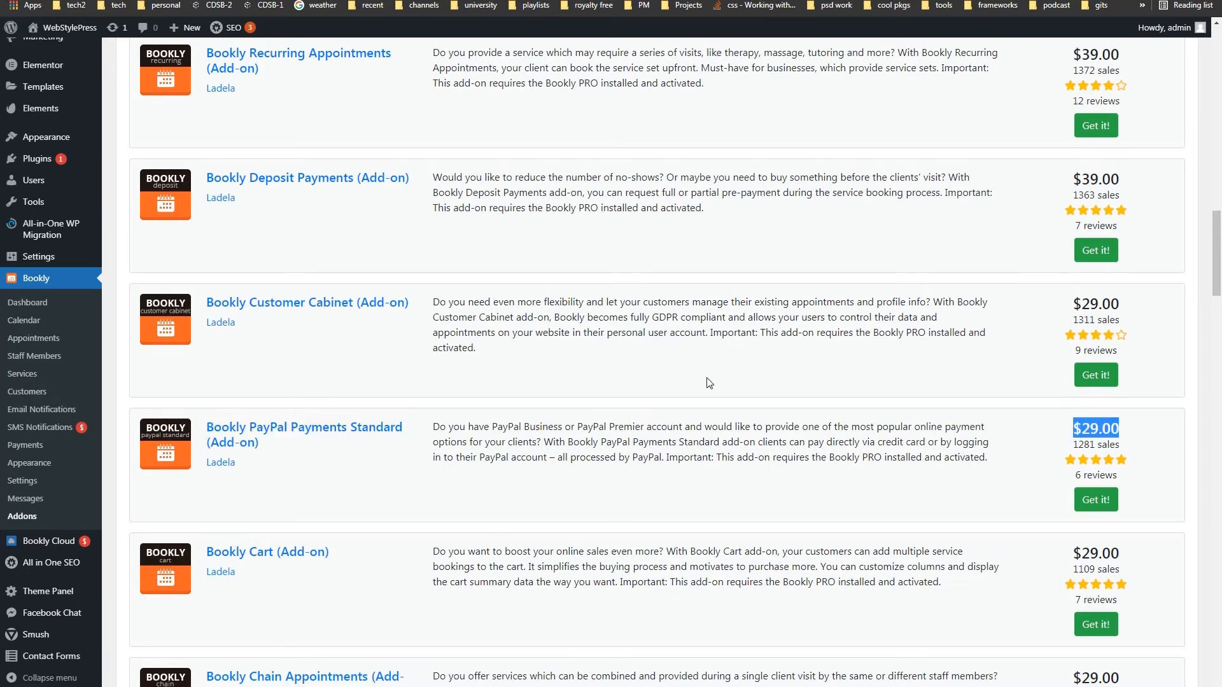
{"action": "scroll", "coordinate": [708, 383], "scroll_direction": "down", "scroll_amount": 9}
{"action": "scroll", "coordinate": [709, 382], "scroll_direction": "down", "scroll_amount": 3}
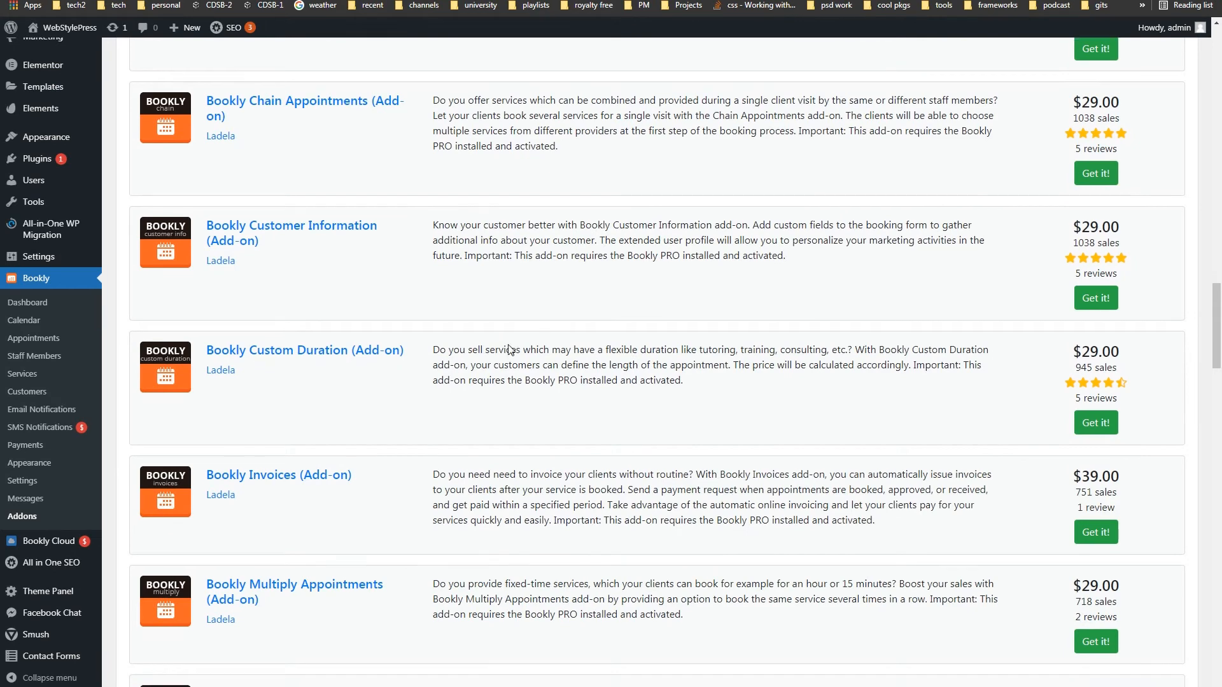
{"action": "left_click_drag", "start_coordinate": [200, 103], "coordinate": [312, 125]}
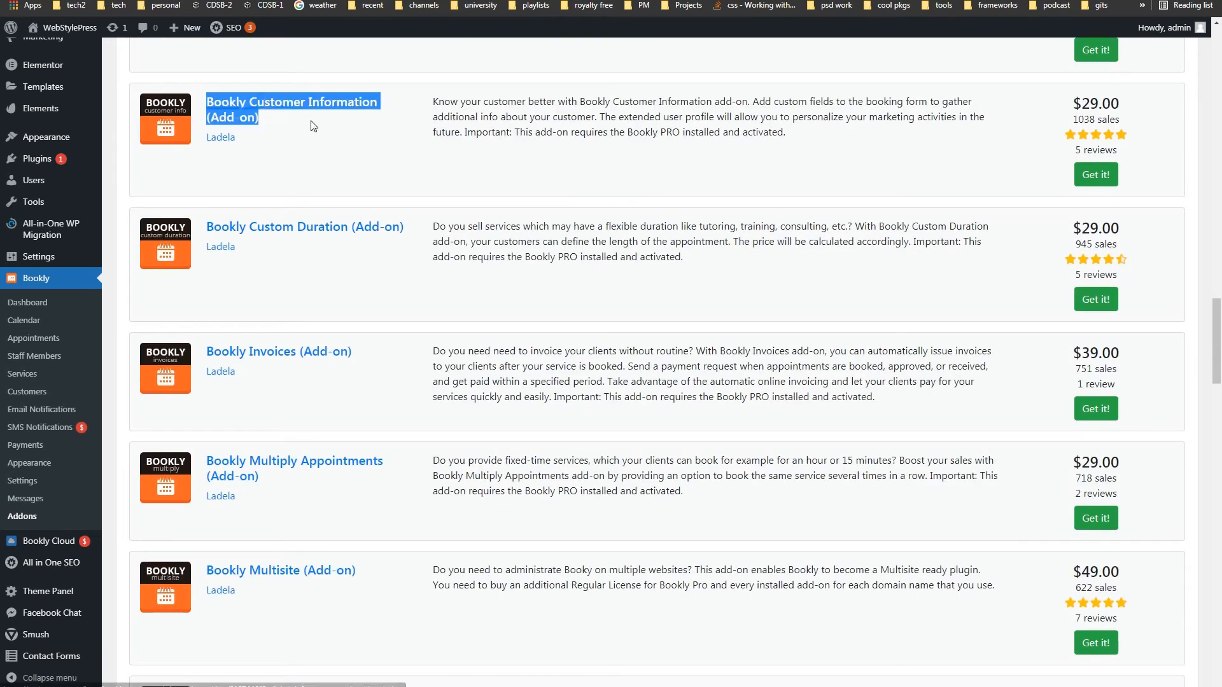
{"action": "left_click_drag", "start_coordinate": [1081, 103], "coordinate": [1135, 114]}
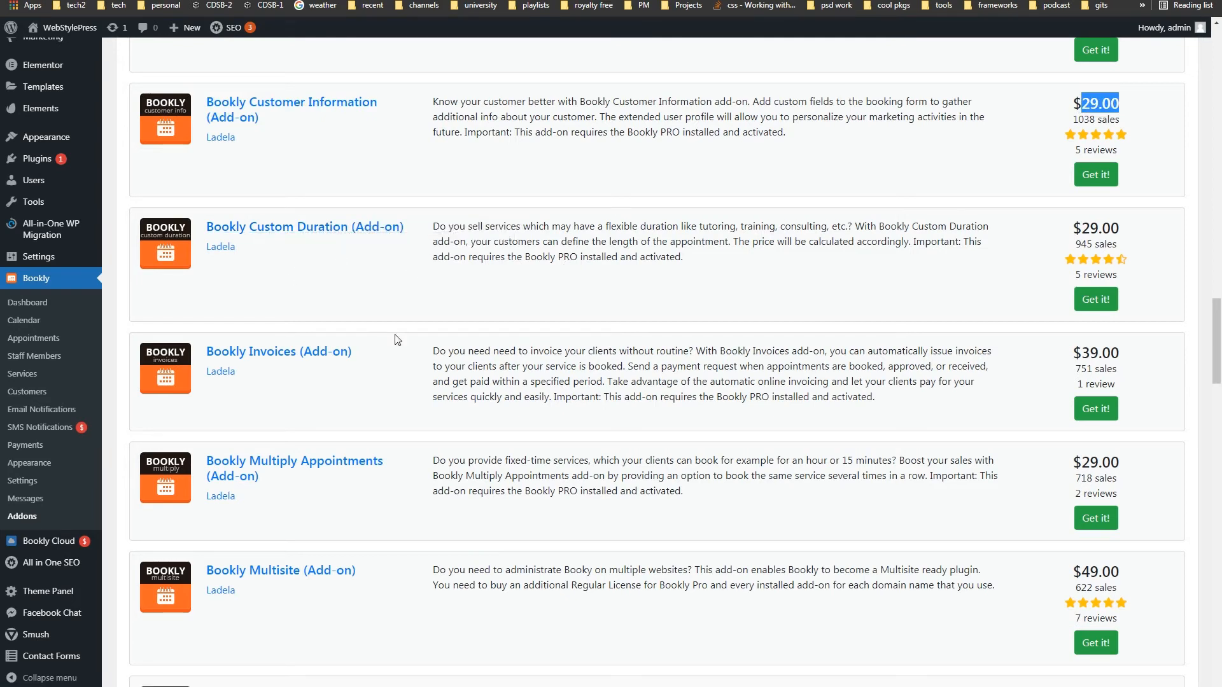
{"action": "left_click_drag", "start_coordinate": [369, 353], "coordinate": [209, 352]}
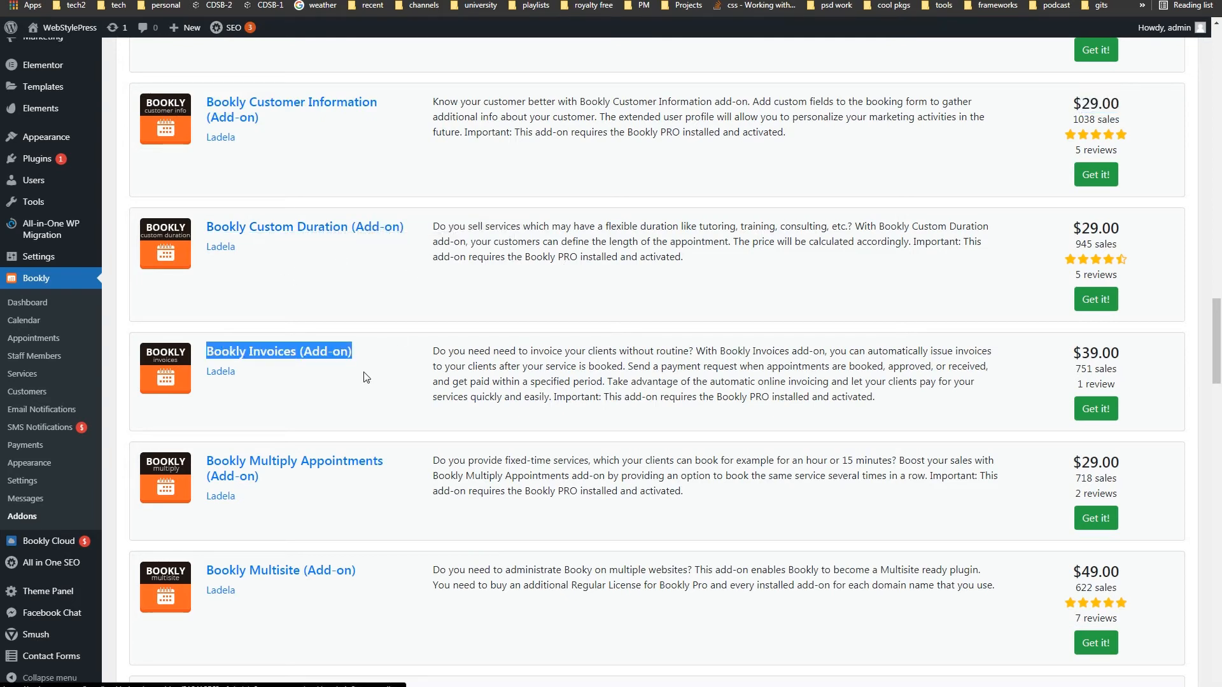
{"action": "scroll", "coordinate": [374, 379], "scroll_direction": "down", "scroll_amount": 3}
{"action": "left_click_drag", "start_coordinate": [398, 279], "coordinate": [222, 274]}
{"action": "scroll", "coordinate": [380, 338], "scroll_direction": "down", "scroll_amount": 3}
{"action": "scroll", "coordinate": [401, 350], "scroll_direction": "down", "scroll_amount": 6}
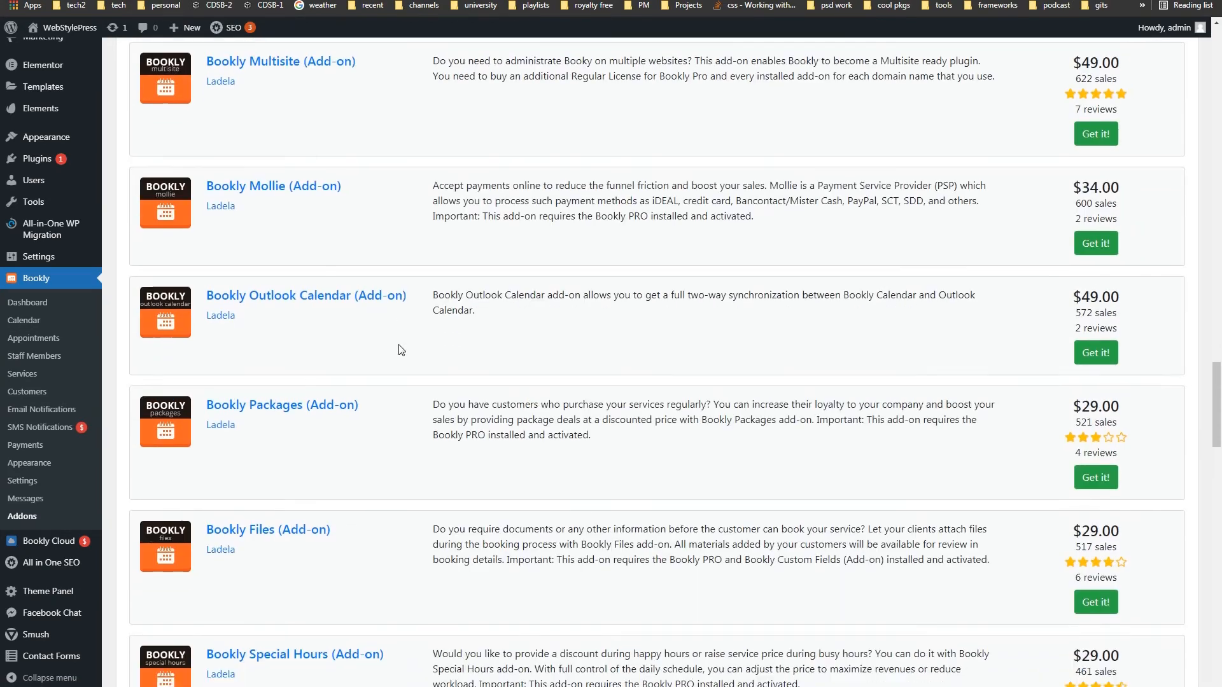
{"action": "scroll", "coordinate": [400, 350], "scroll_direction": "down", "scroll_amount": 3}
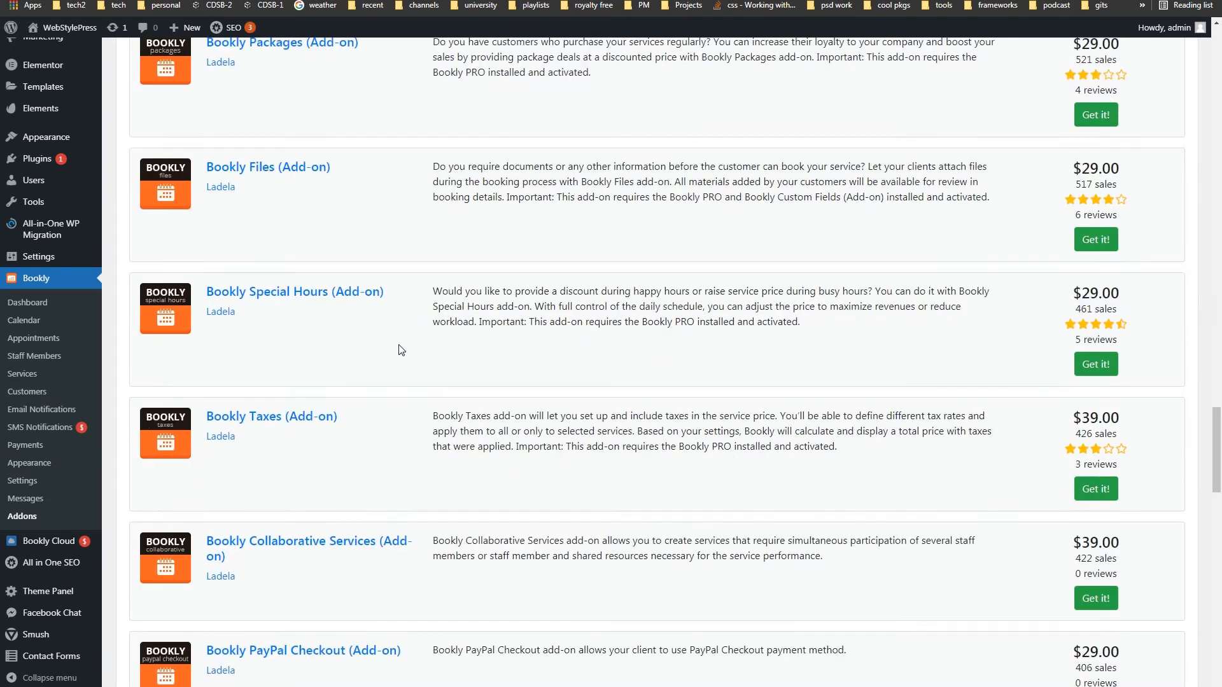
{"action": "left_click_drag", "start_coordinate": [331, 84], "coordinate": [206, 84]}
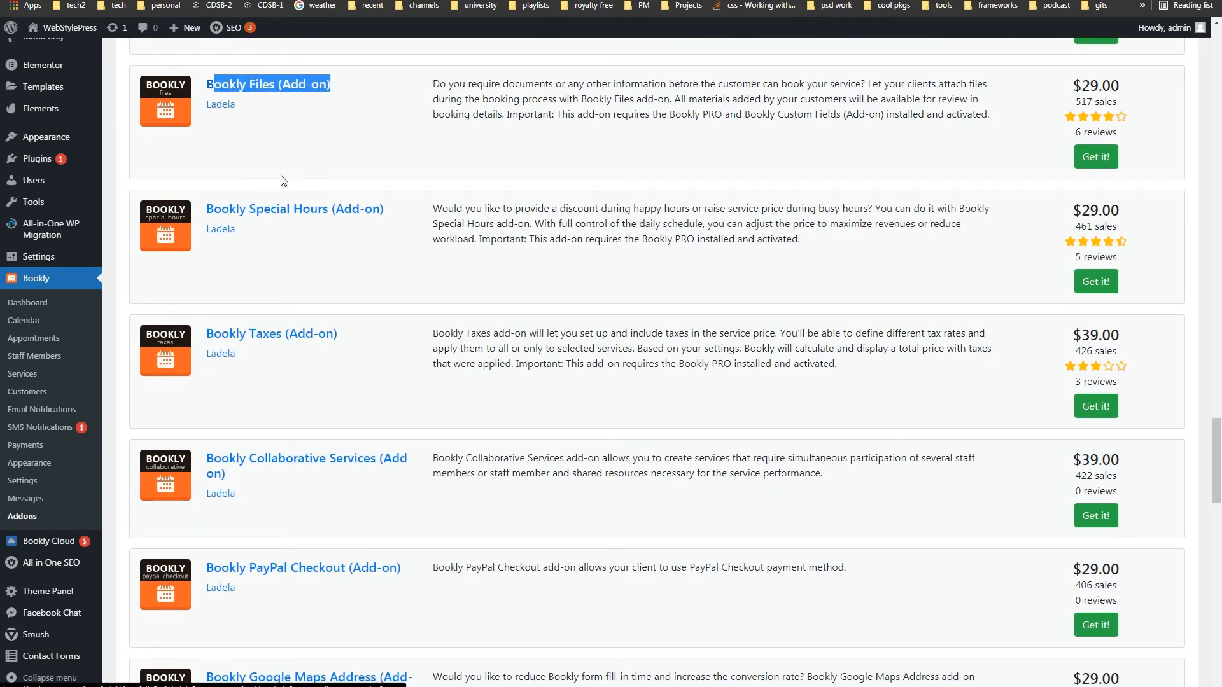
{"action": "left_click_drag", "start_coordinate": [402, 209], "coordinate": [202, 210]}
{"action": "left_click_drag", "start_coordinate": [364, 339], "coordinate": [210, 334]}
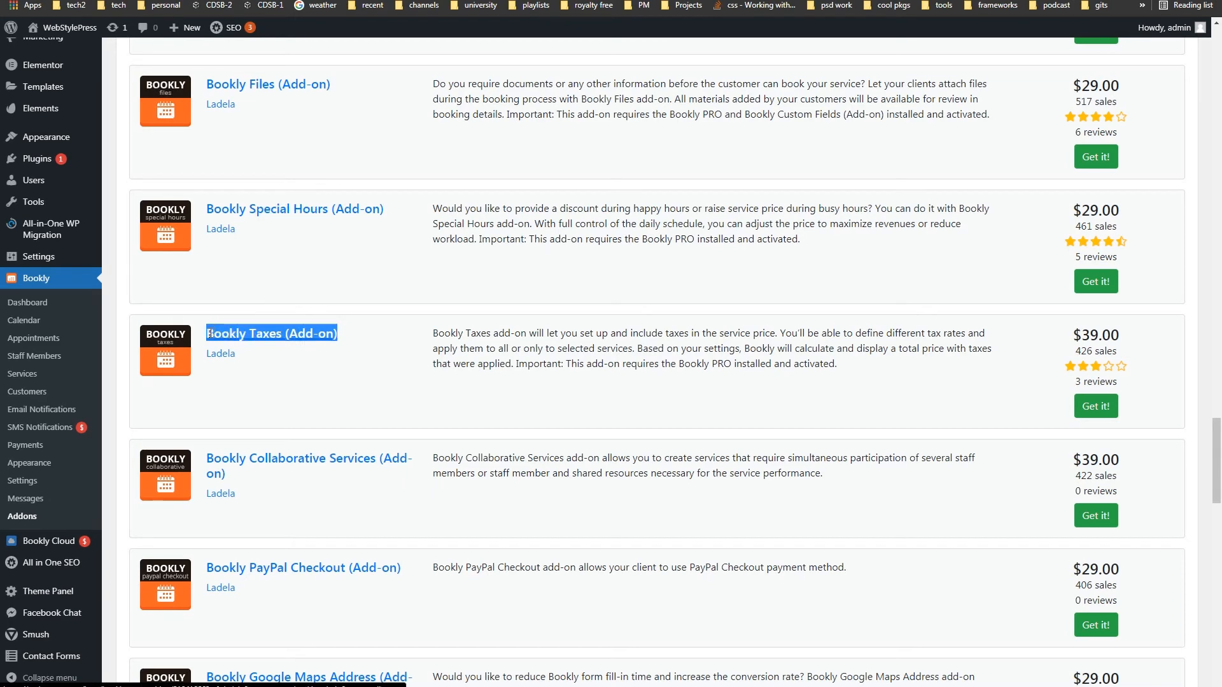
{"action": "left_click_drag", "start_coordinate": [1040, 344], "coordinate": [1126, 339]}
{"action": "scroll", "coordinate": [567, 389], "scroll_direction": "down", "scroll_amount": 5}
{"action": "scroll", "coordinate": [563, 399], "scroll_direction": "down", "scroll_amount": 1}
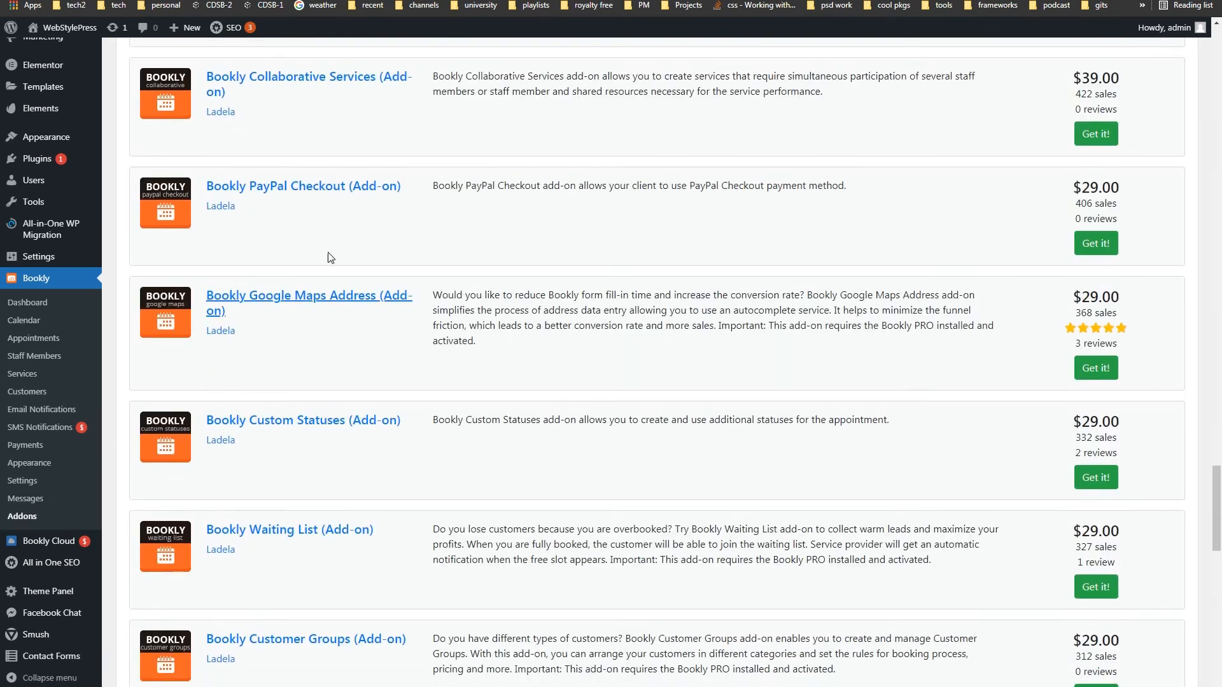
{"action": "left_click_drag", "start_coordinate": [406, 191], "coordinate": [241, 191]}
{"action": "left_click_drag", "start_coordinate": [1080, 193], "coordinate": [1143, 190]}
{"action": "left_click_drag", "start_coordinate": [257, 315], "coordinate": [192, 294]}
{"action": "scroll", "coordinate": [402, 449], "scroll_direction": "down", "scroll_amount": 5}
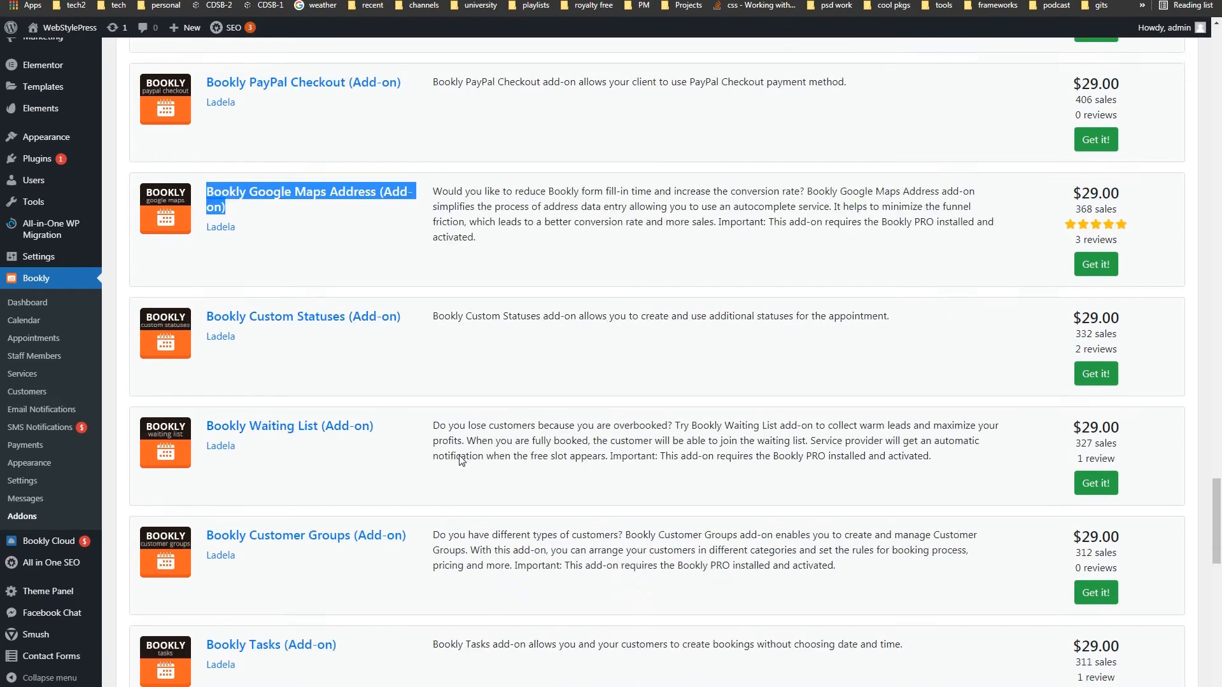
{"action": "left_click_drag", "start_coordinate": [374, 148], "coordinate": [236, 148]}
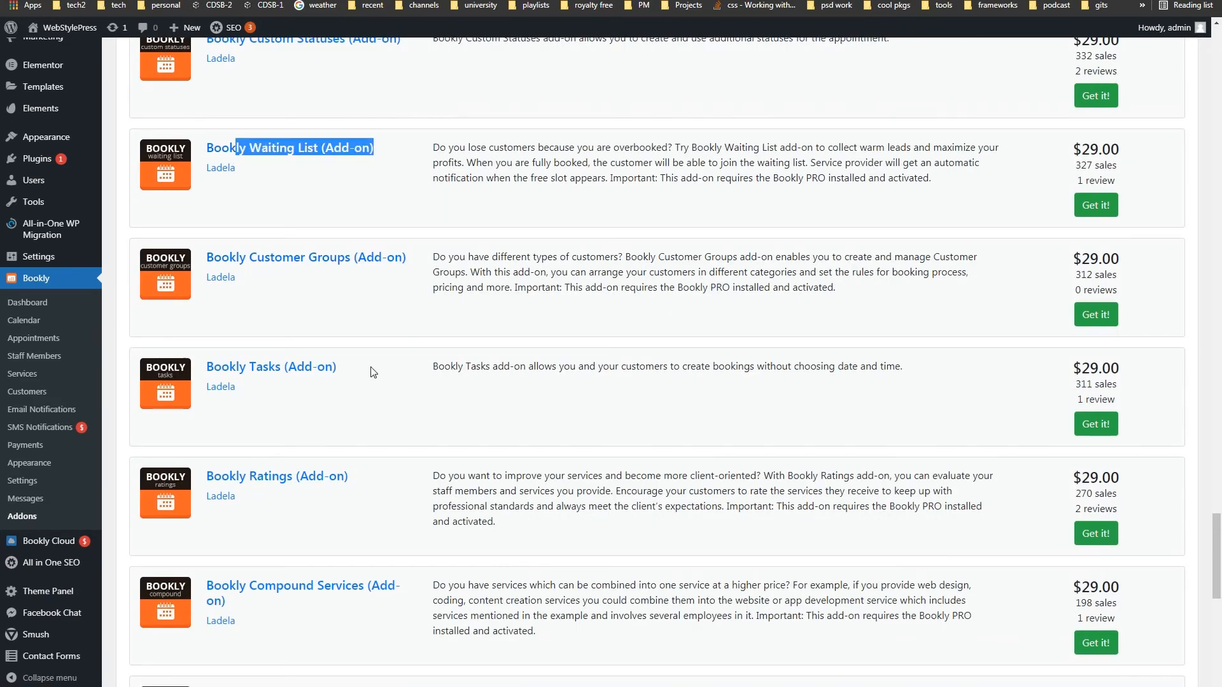
{"action": "scroll", "coordinate": [373, 372], "scroll_direction": "down", "scroll_amount": 3}
{"action": "left_click_drag", "start_coordinate": [370, 223], "coordinate": [205, 222]}
{"action": "left_click_drag", "start_coordinate": [1073, 223], "coordinate": [1143, 226]}
{"action": "scroll", "coordinate": [433, 363], "scroll_direction": "down", "scroll_amount": 2}
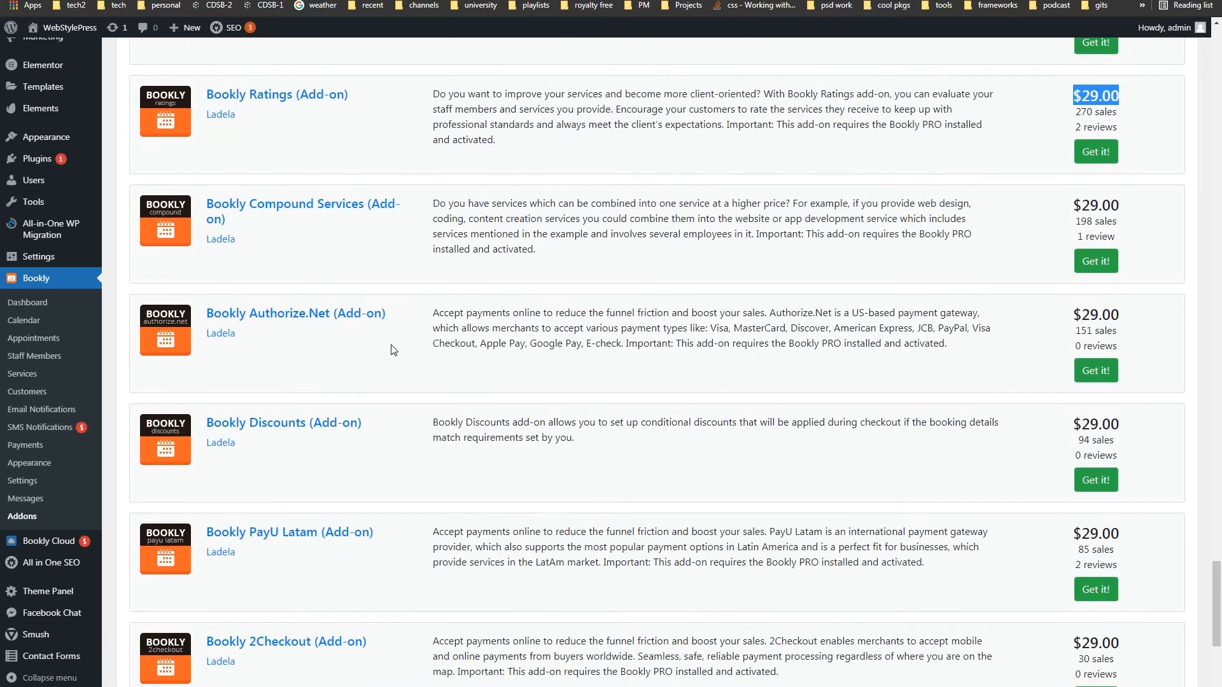
{"action": "scroll", "coordinate": [377, 194], "scroll_direction": "down", "scroll_amount": 3}
{"action": "left_click_drag", "start_coordinate": [395, 132], "coordinate": [250, 127]}
{"action": "left_click_drag", "start_coordinate": [380, 236], "coordinate": [206, 233]}
{"action": "left_click_drag", "start_coordinate": [1071, 233], "coordinate": [1131, 237]}
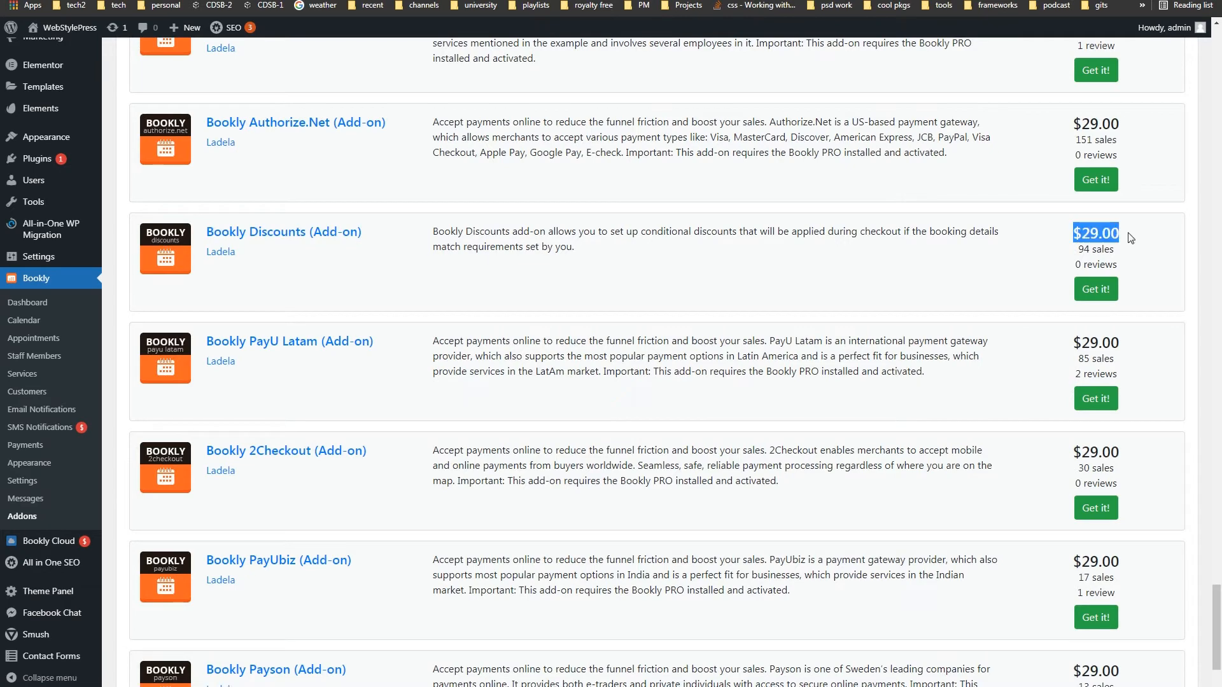
{"action": "scroll", "coordinate": [627, 402], "scroll_direction": "down", "scroll_amount": 2}
{"action": "left_click_drag", "start_coordinate": [382, 333], "coordinate": [205, 333]}
{"action": "left_click_drag", "start_coordinate": [1068, 332], "coordinate": [1137, 330]}
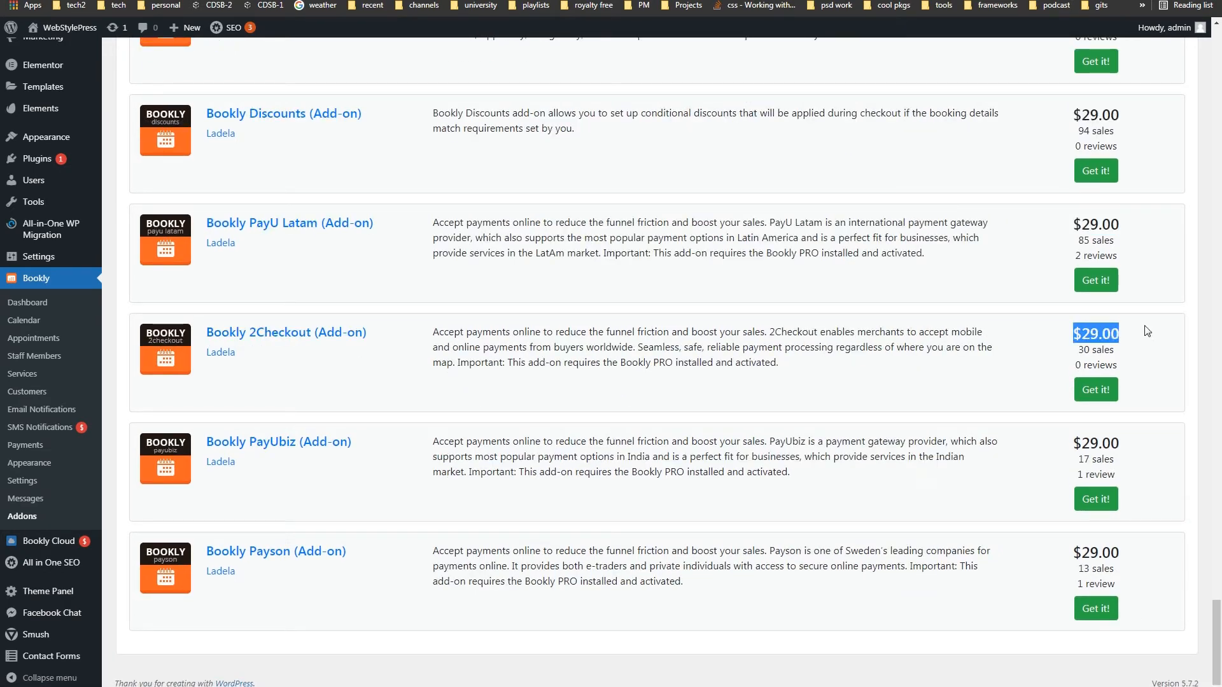
{"action": "scroll", "coordinate": [662, 385], "scroll_direction": "up", "scroll_amount": 10}
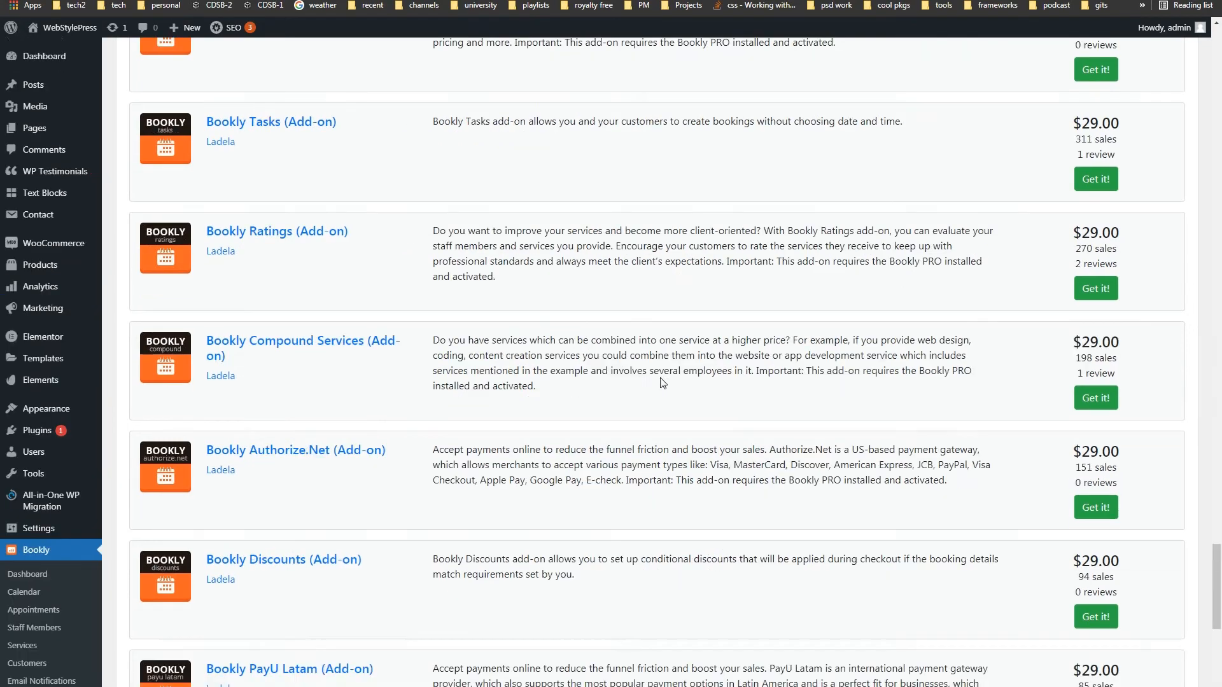
{"action": "scroll", "coordinate": [662, 385], "scroll_direction": "up", "scroll_amount": 20}
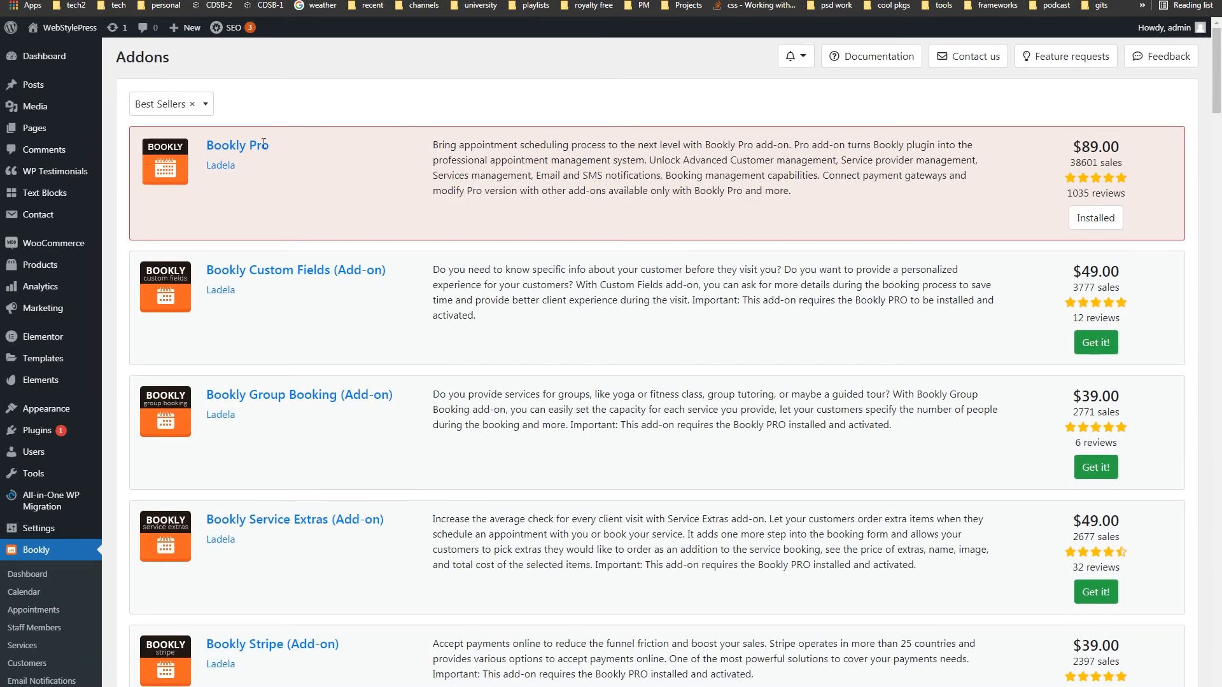
{"action": "left_click_drag", "start_coordinate": [270, 145], "coordinate": [208, 145]}
{"action": "left_click", "coordinate": [342, 121]}
{"action": "scroll", "coordinate": [427, 309], "scroll_direction": "down", "scroll_amount": 5}
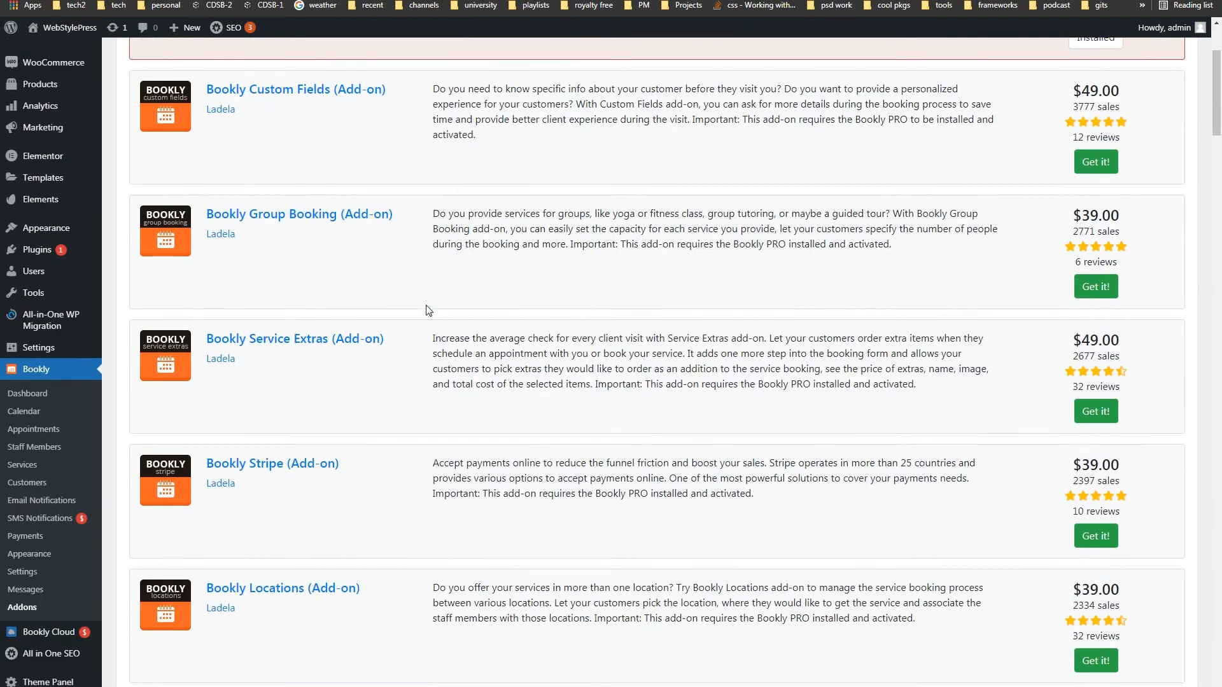
{"action": "scroll", "coordinate": [426, 310], "scroll_direction": "up", "scroll_amount": 5}
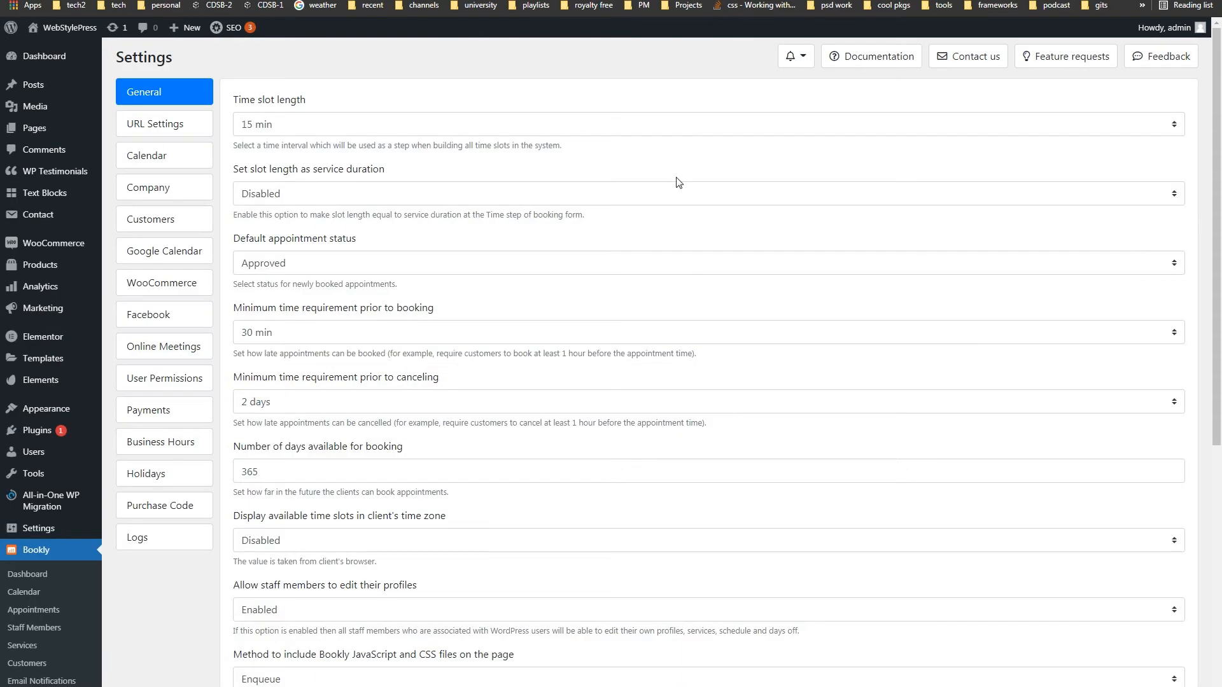
- Open Bookly's General settings, with its 30-minute booking and 2-day cancellation limits
{"action": "scroll", "coordinate": [676, 183], "scroll_direction": "down", "scroll_amount": 3}
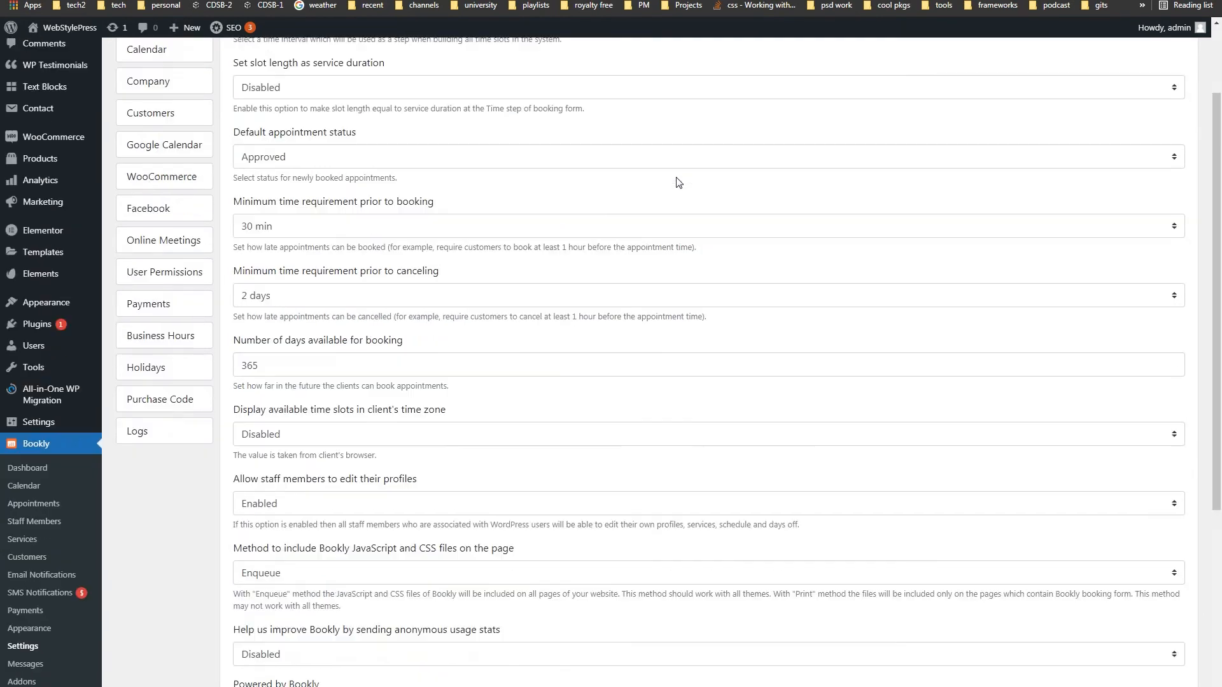
{"action": "left_click", "coordinate": [32, 561]}
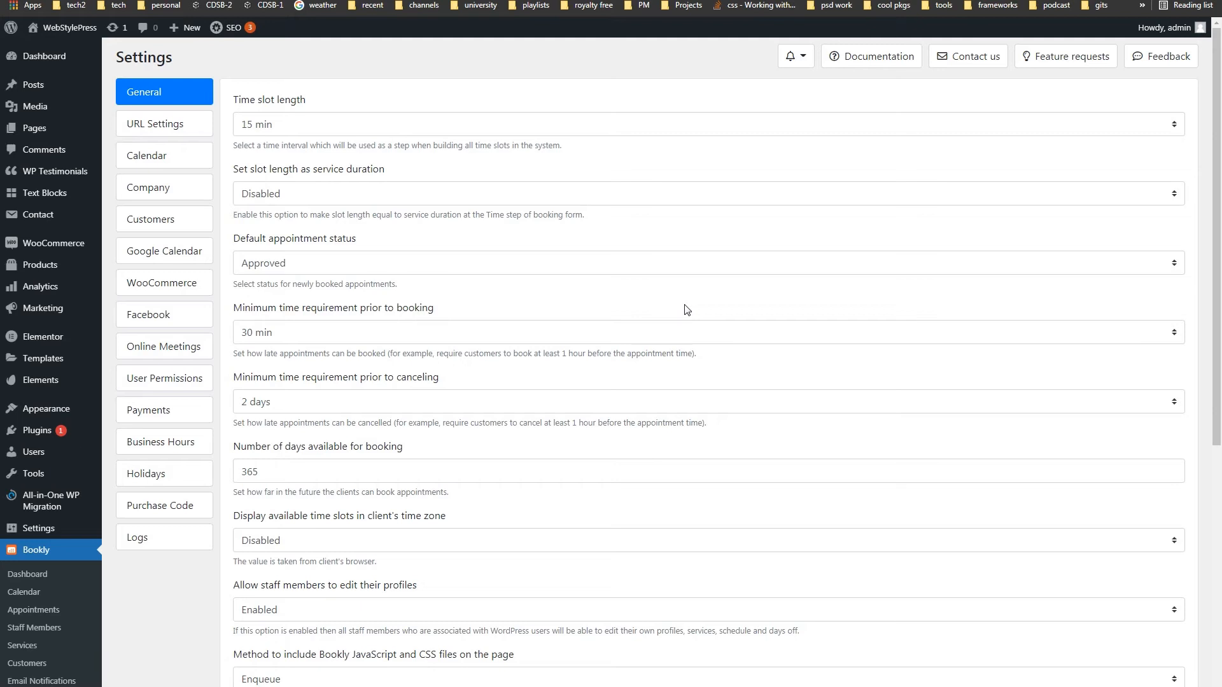
- Look over the time slot lengths, keep 15 min, and pick the 8:00 am lesson slot
{"action": "left_click", "coordinate": [365, 125]}
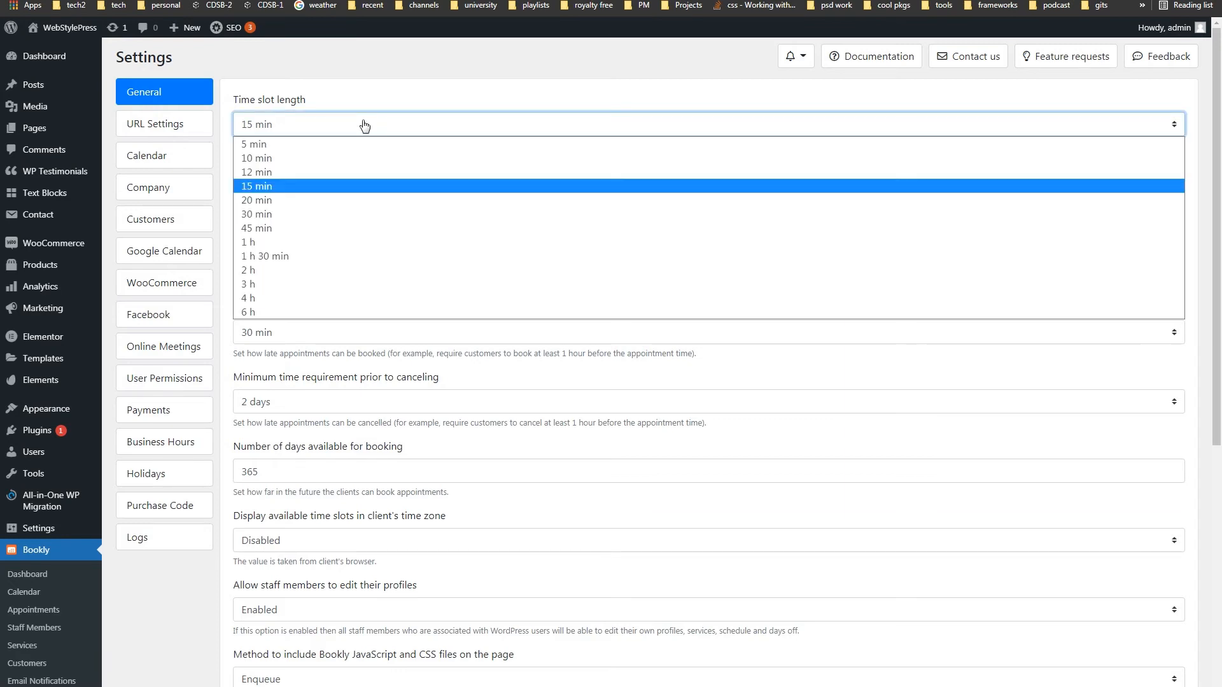
{"action": "left_click", "coordinate": [365, 125]}
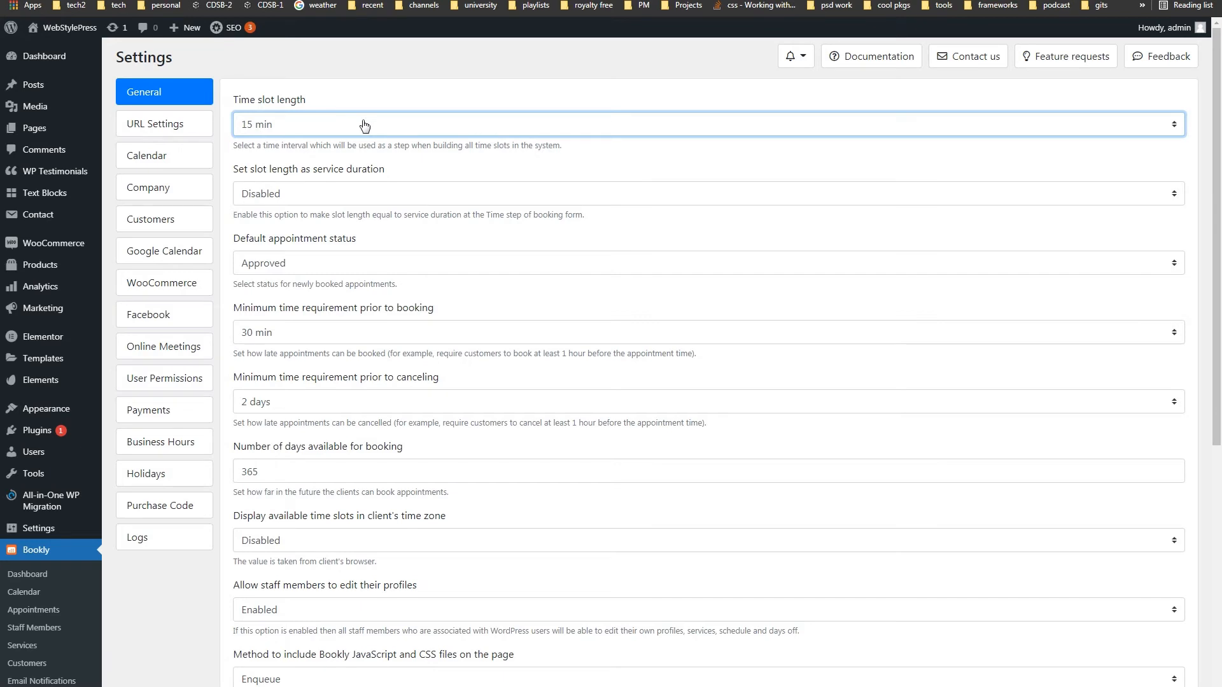
{"action": "left_click", "coordinate": [365, 125]}
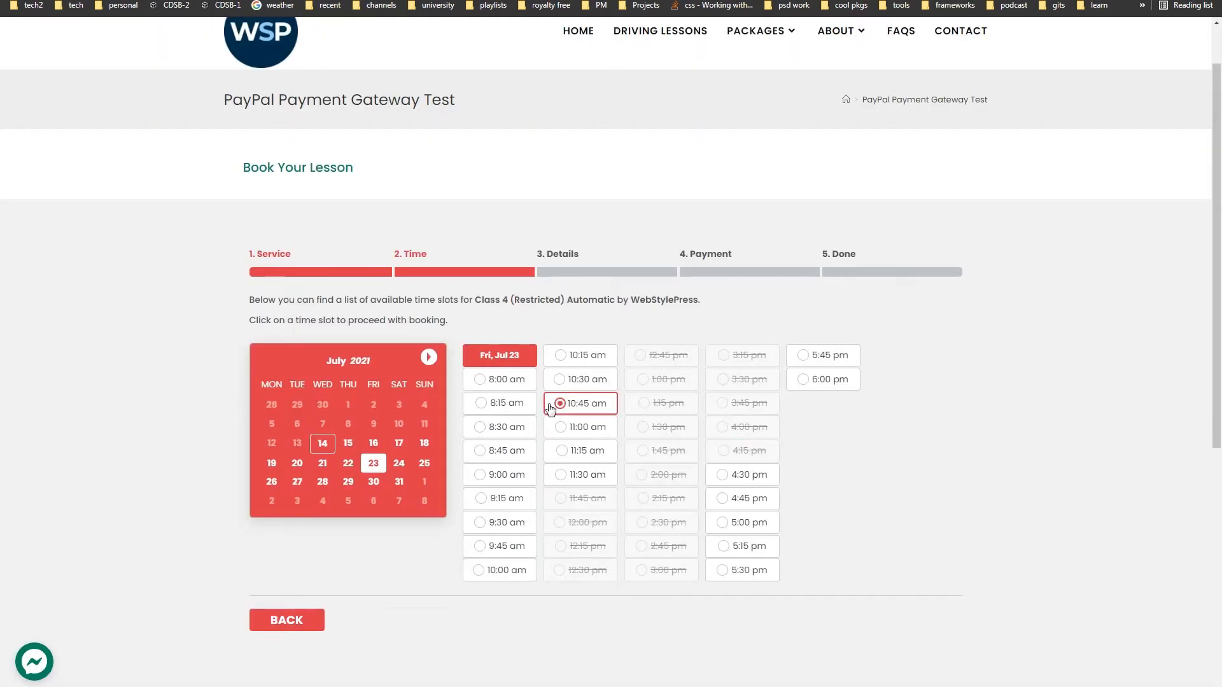
{"action": "left_click", "coordinate": [509, 380]}
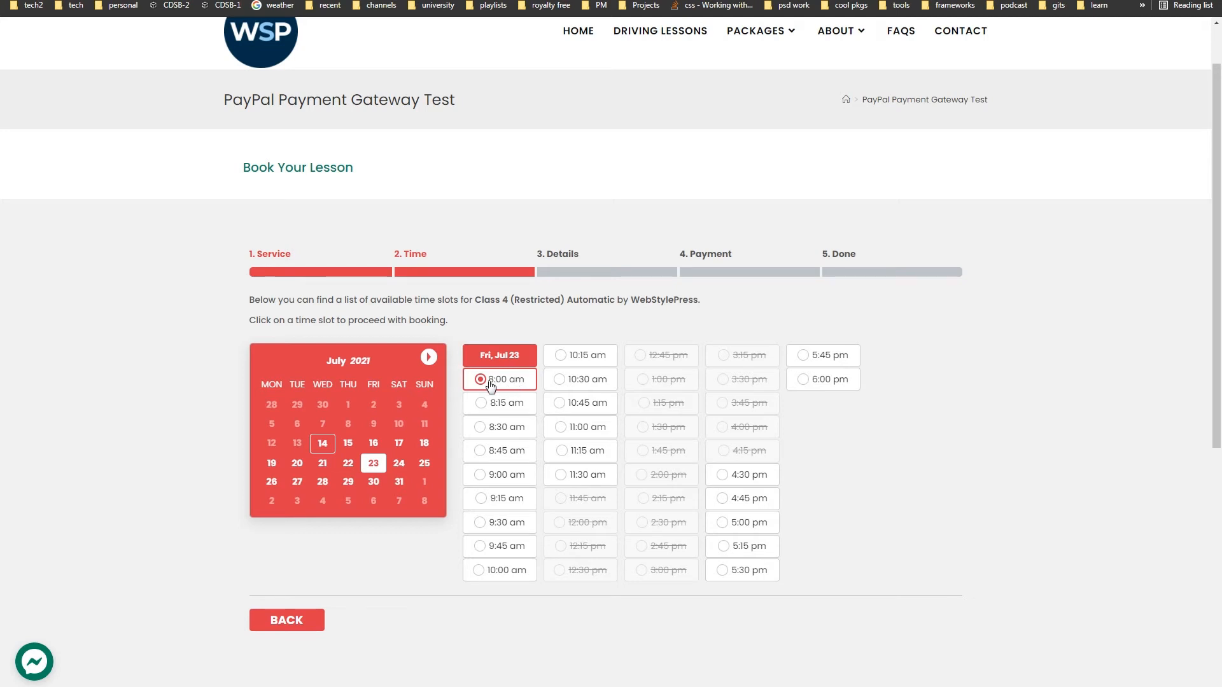
- Try the 8:15 and 8:30 am slots, then pick July 31 and a morning slot
{"action": "left_click", "coordinate": [512, 406]}
{"action": "left_click", "coordinate": [508, 427]}
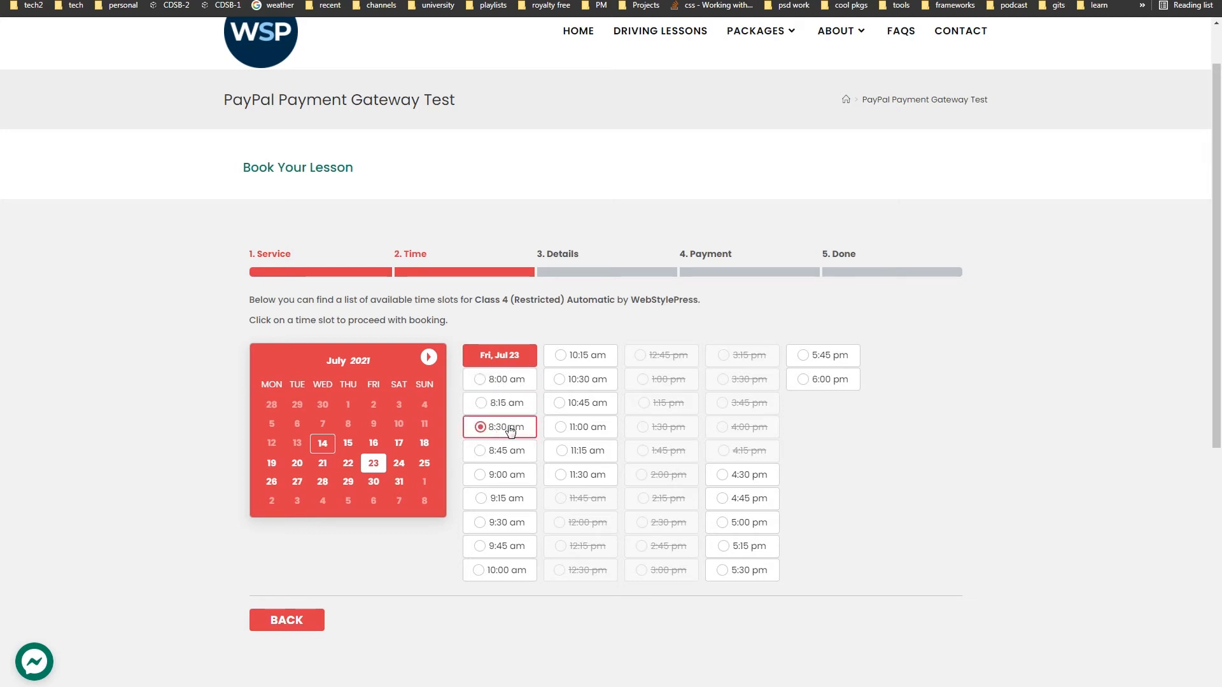
{"action": "left_click", "coordinate": [520, 453]}
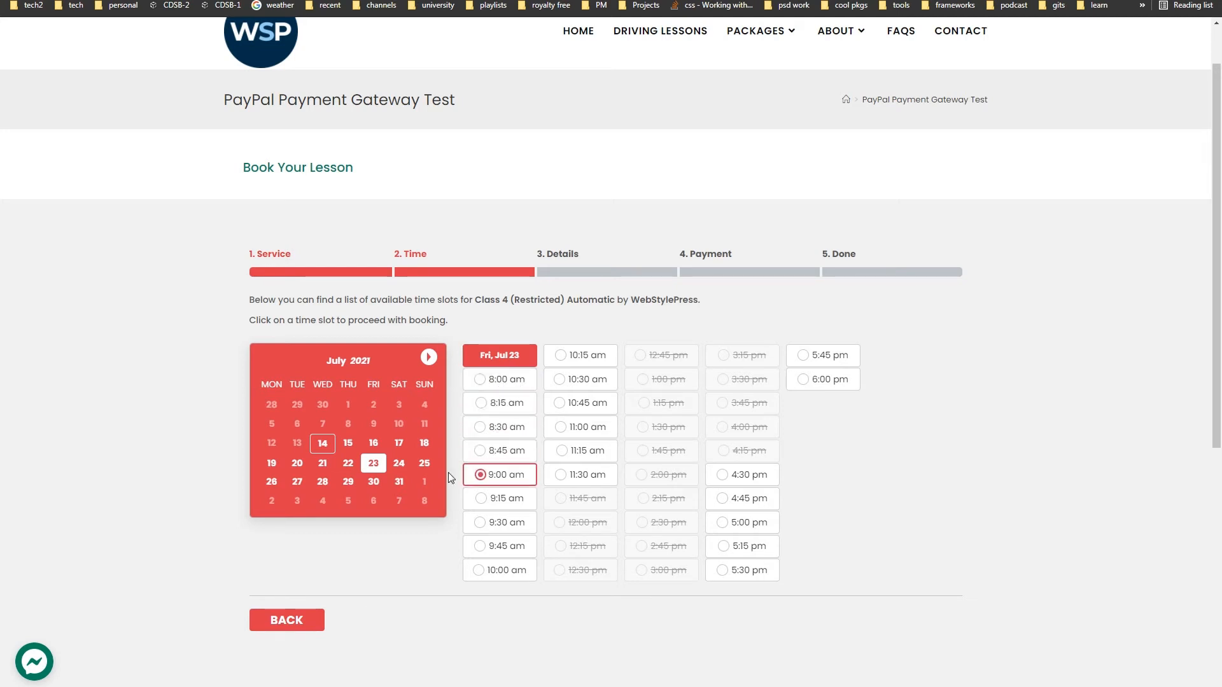
{"action": "left_click", "coordinate": [405, 486]}
{"action": "left_click", "coordinate": [496, 476]}
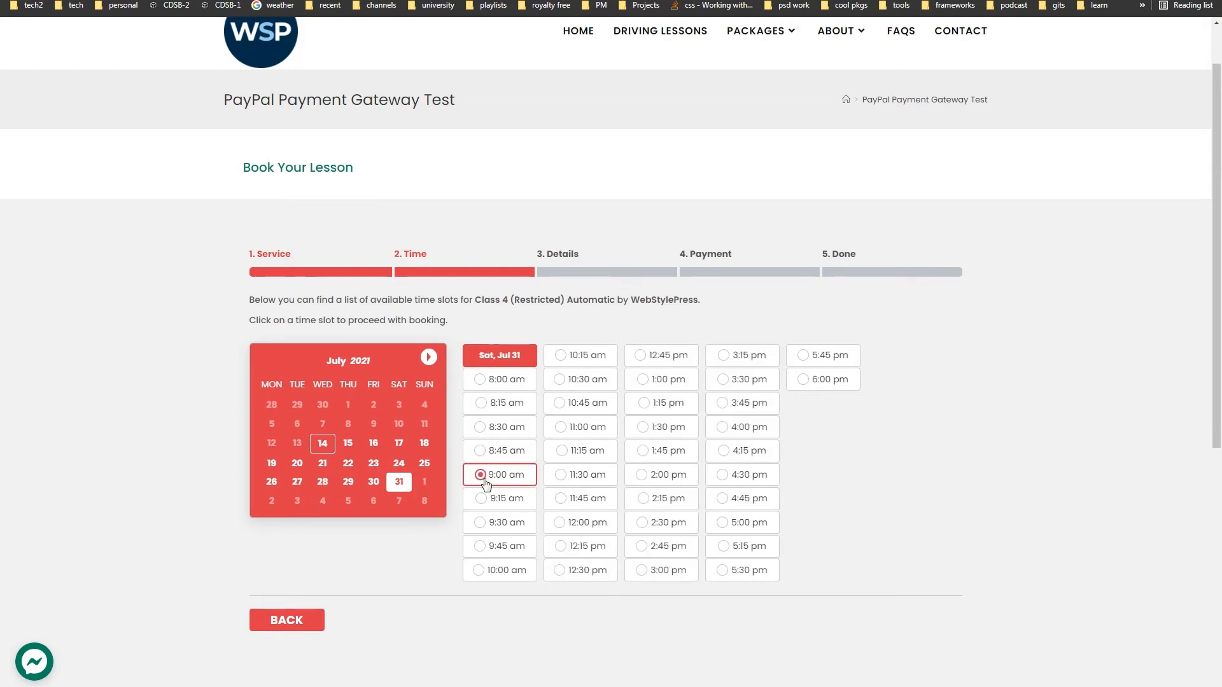
{"action": "left_click", "coordinate": [512, 500]}
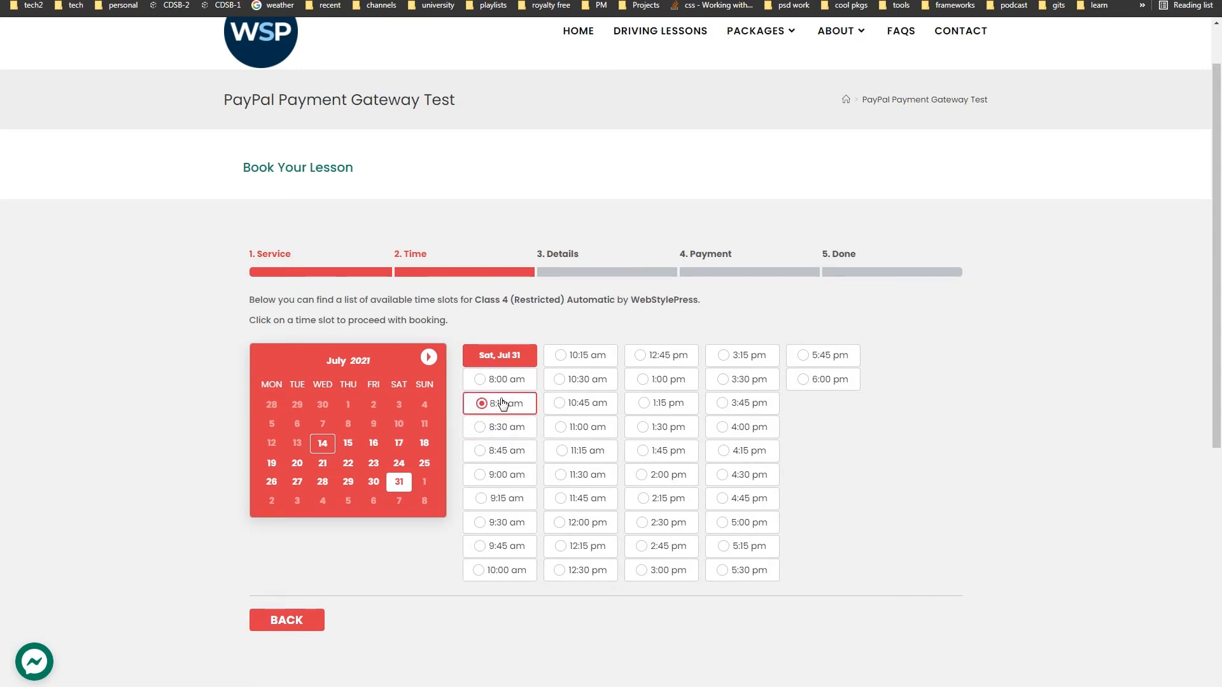
{"action": "scroll", "coordinate": [501, 387], "scroll_direction": "up", "scroll_amount": 1}
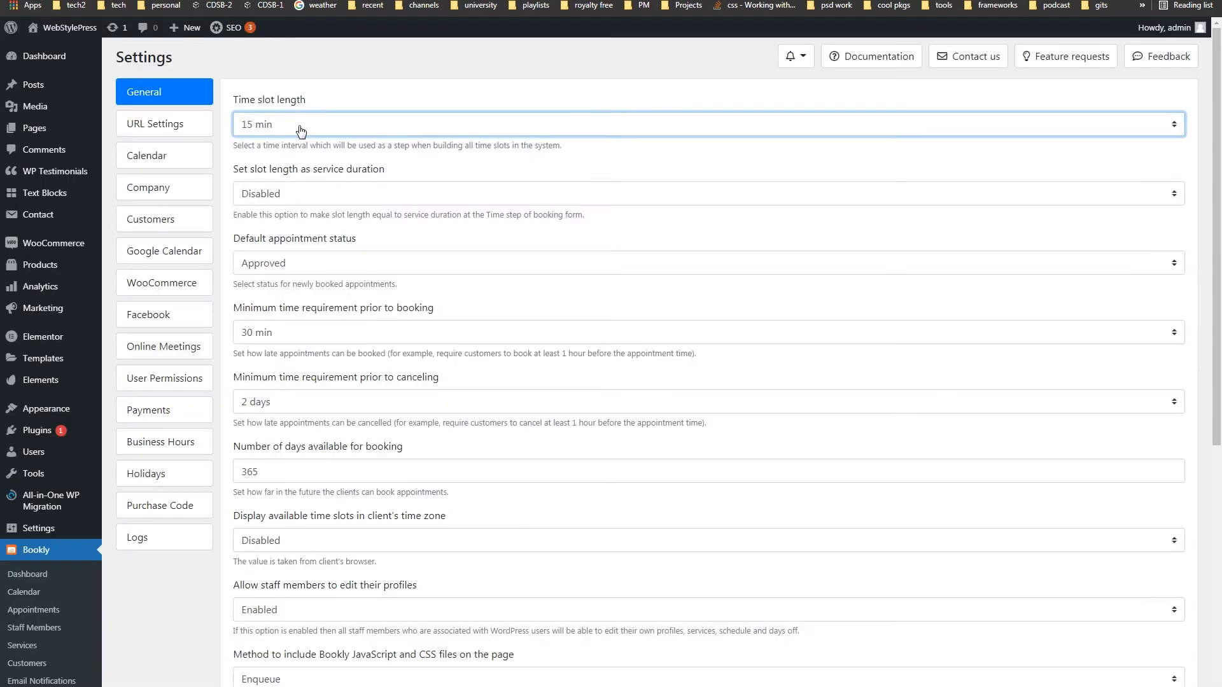
{"action": "left_click", "coordinate": [301, 127]}
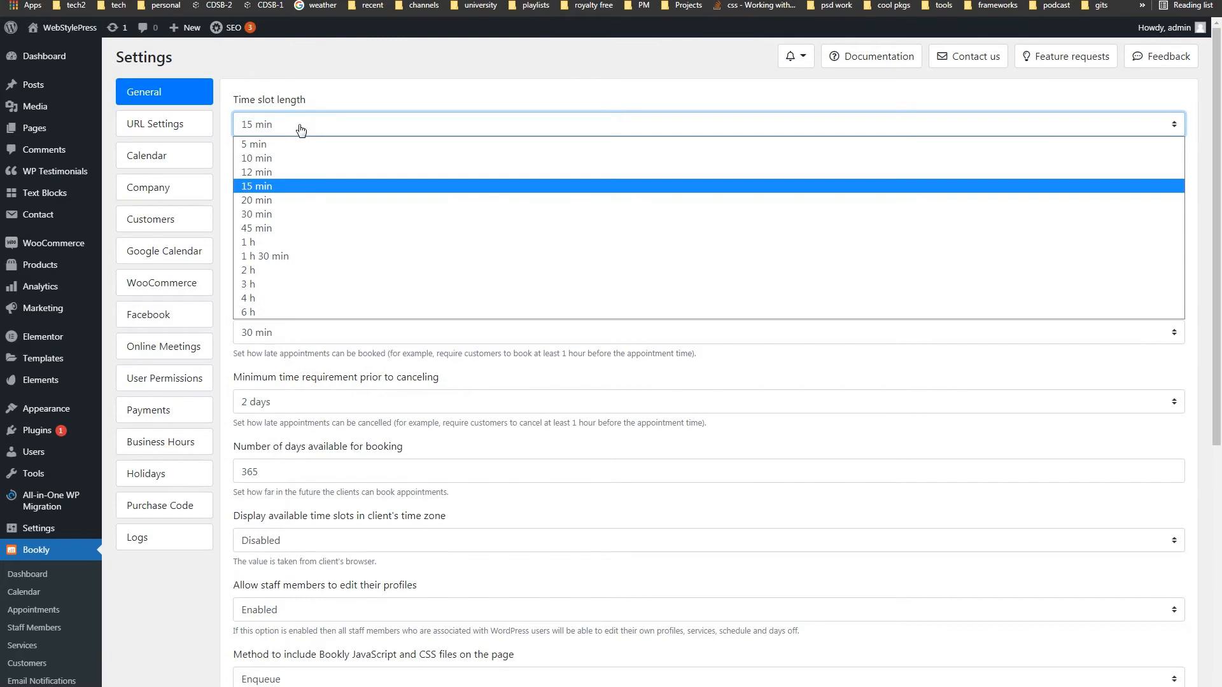
{"action": "left_click", "coordinate": [300, 127]}
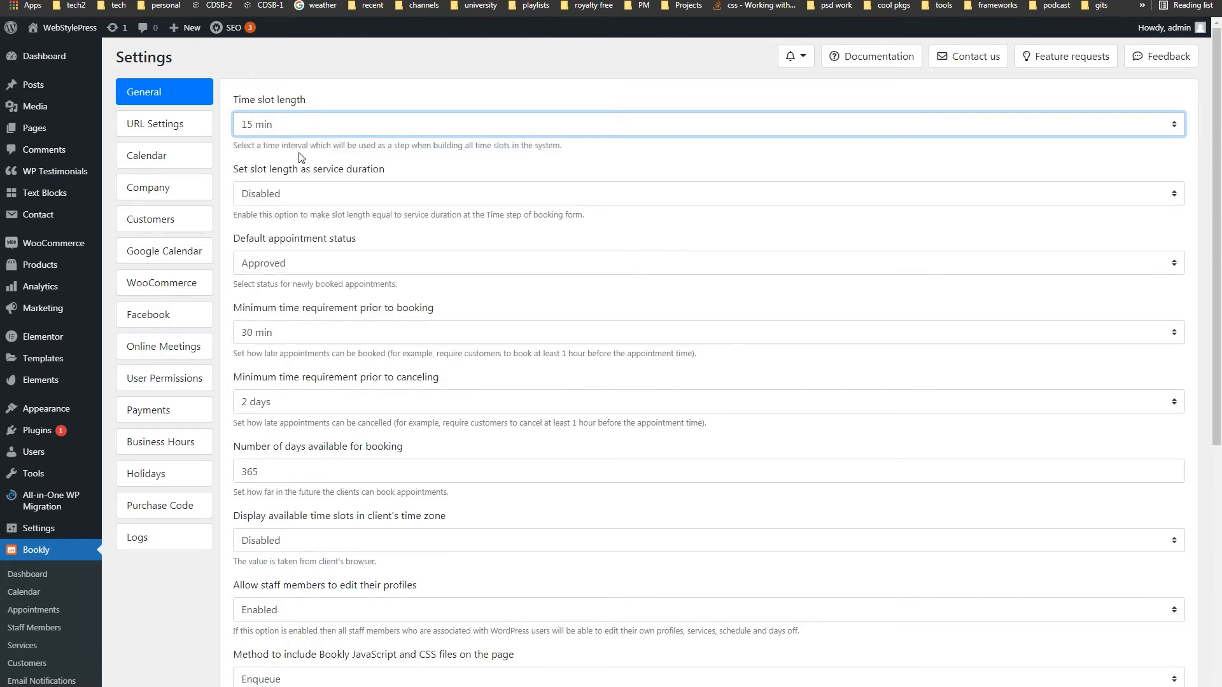
{"action": "left_click", "coordinate": [344, 197]}
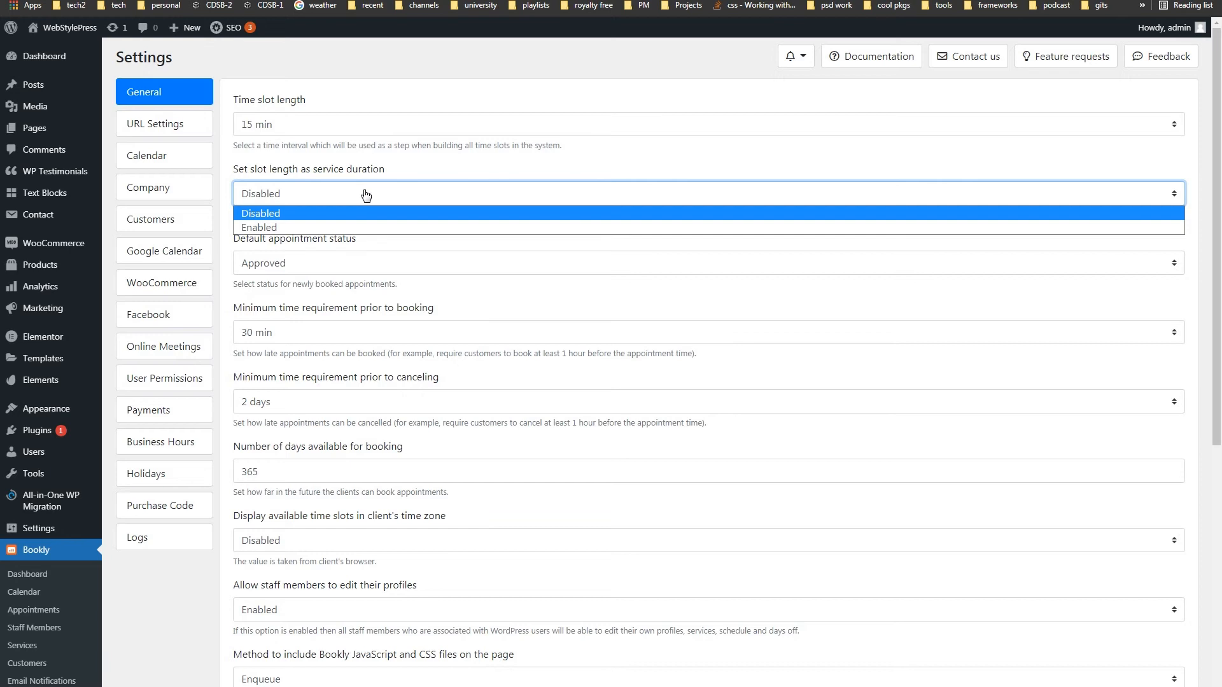
{"action": "left_click", "coordinate": [366, 194]}
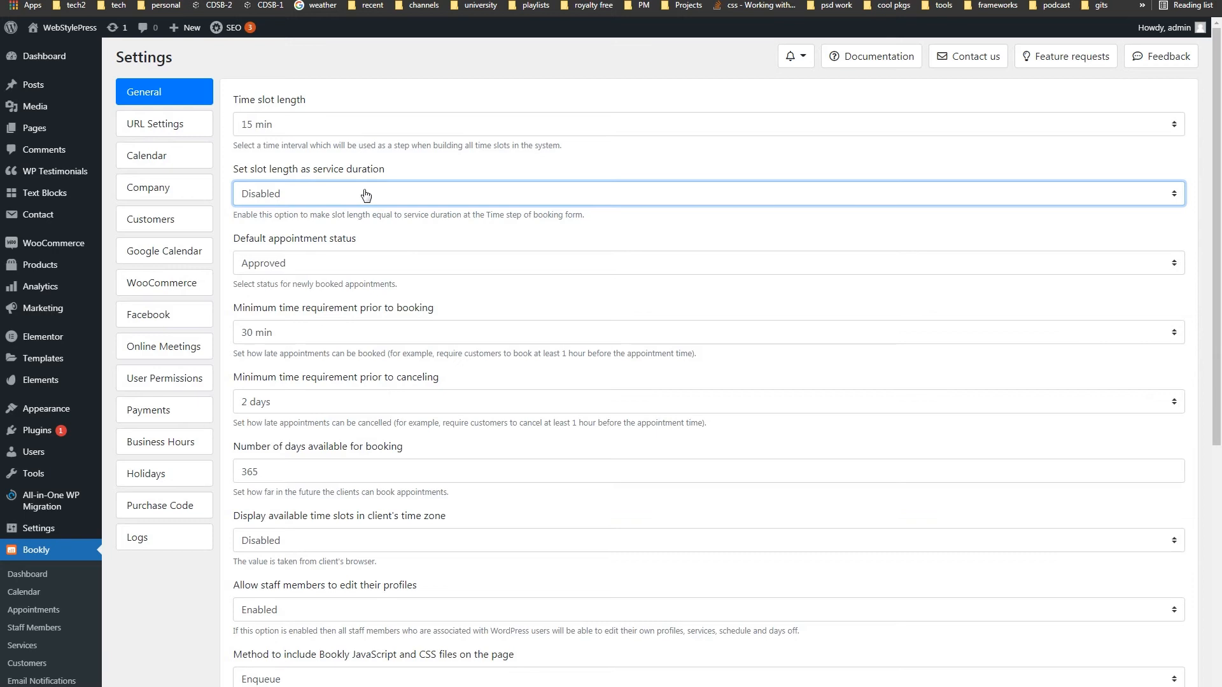
{"action": "left_click", "coordinate": [365, 133]}
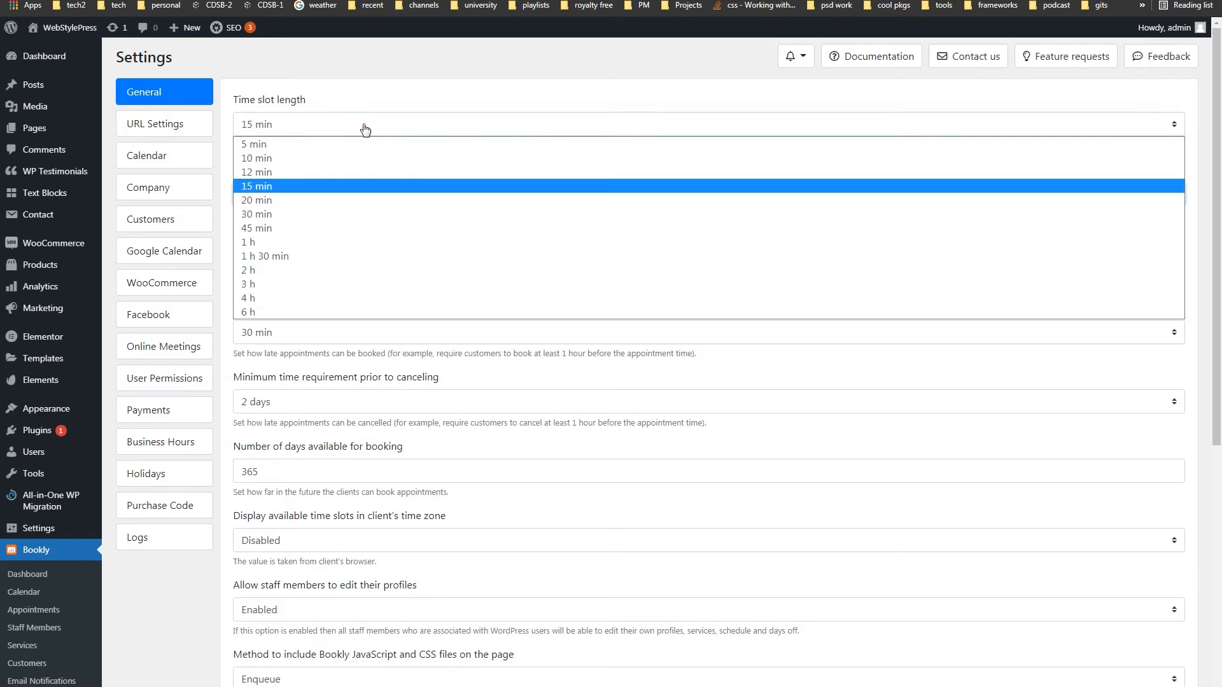
{"action": "left_click", "coordinate": [365, 129]}
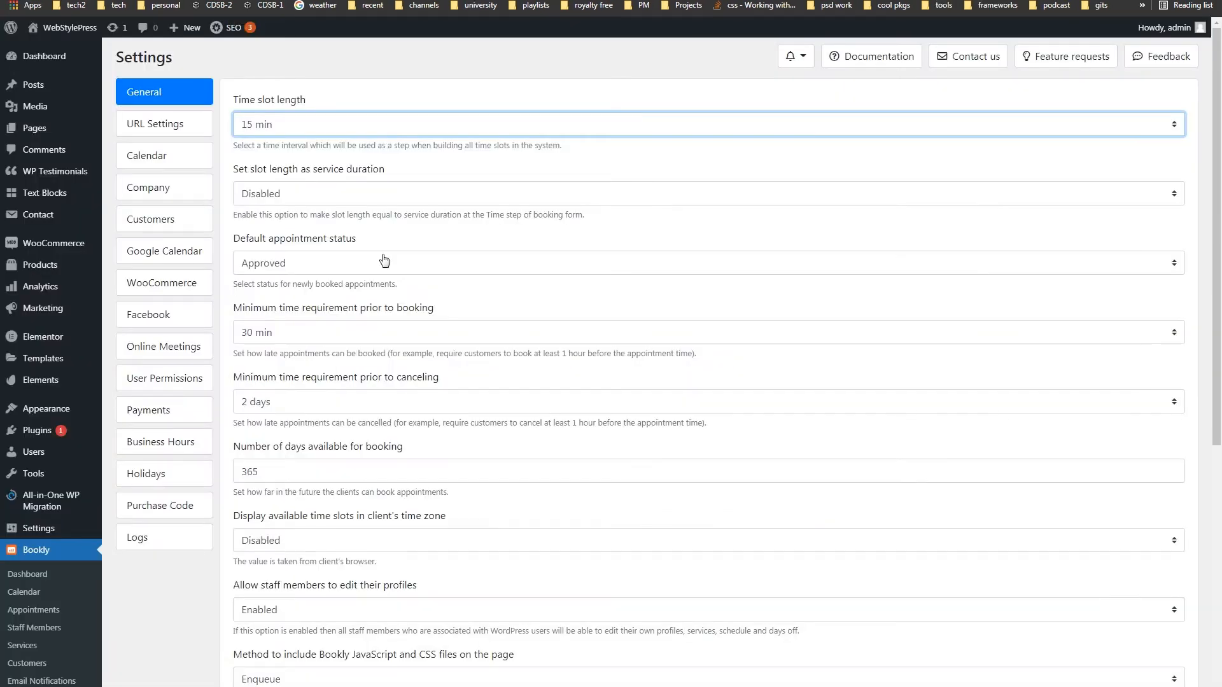
{"action": "left_click", "coordinate": [385, 263]}
{"action": "left_click", "coordinate": [385, 263]}
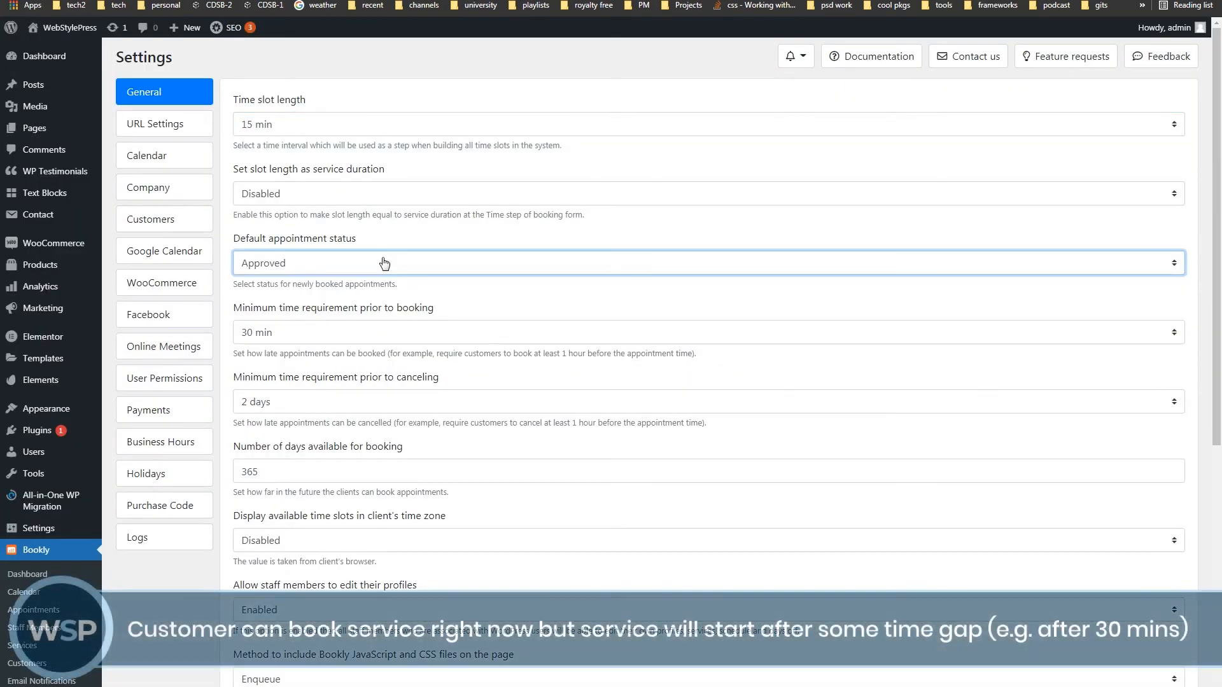
{"action": "left_click", "coordinate": [405, 334]}
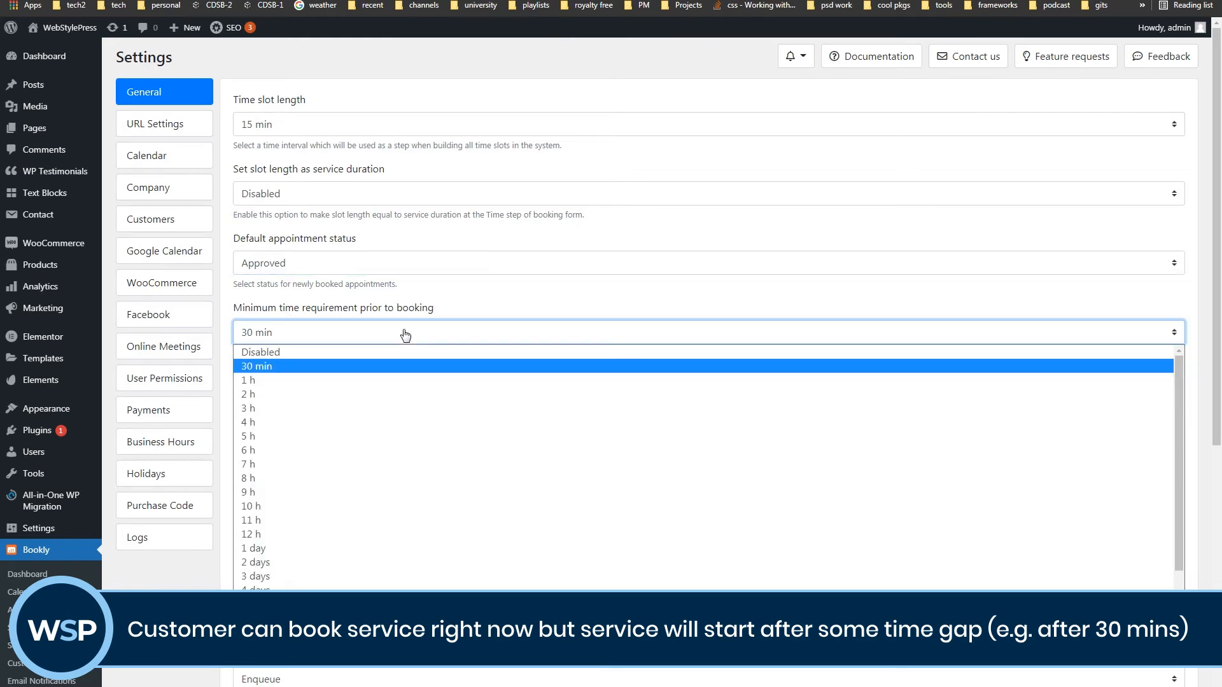
{"action": "left_click", "coordinate": [406, 334]}
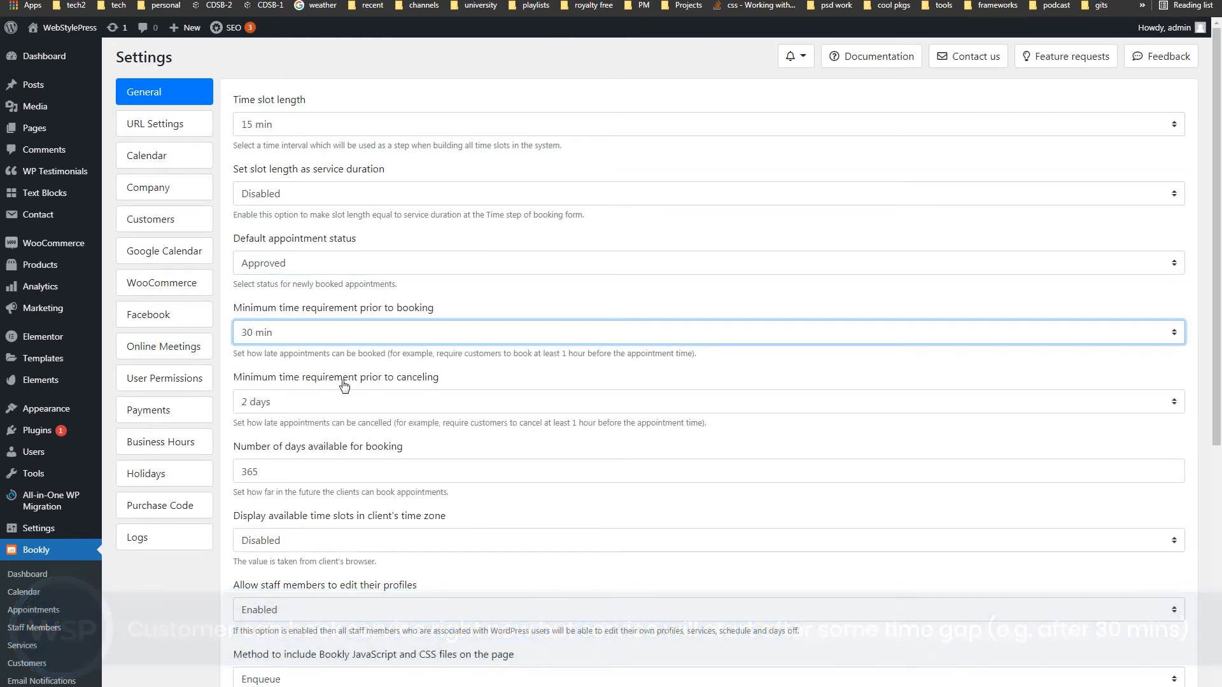
{"action": "left_click", "coordinate": [398, 402]}
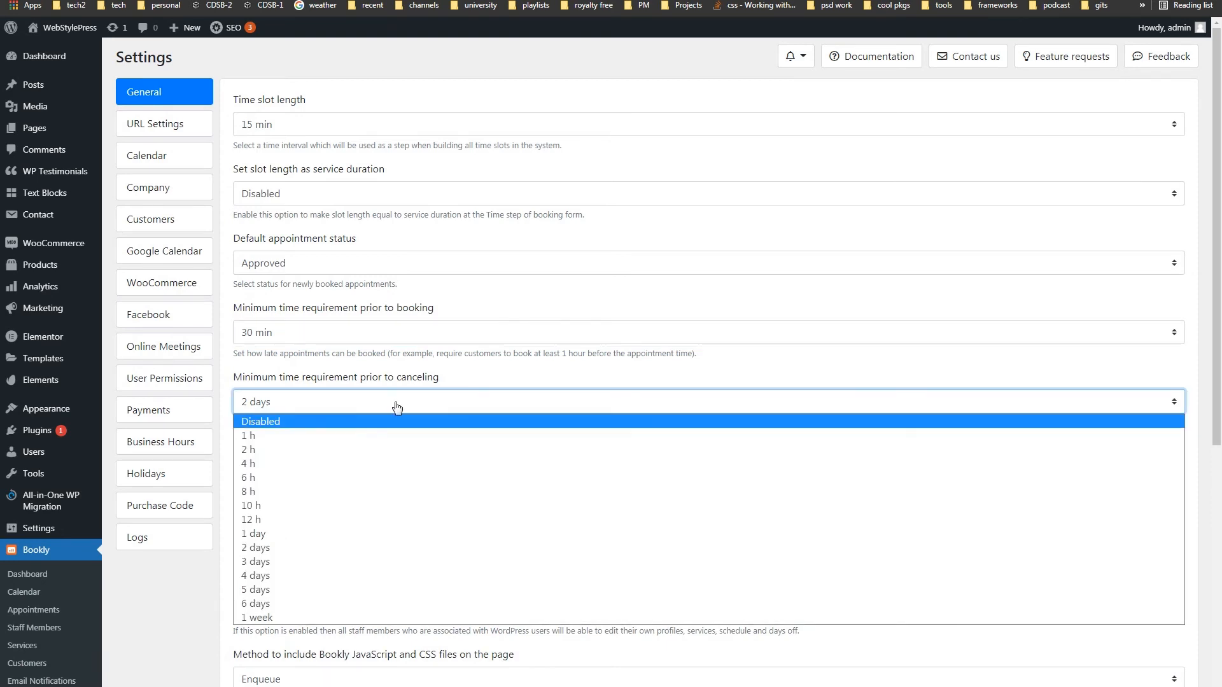
{"action": "left_click", "coordinate": [398, 408]}
{"action": "scroll", "coordinate": [551, 350], "scroll_direction": "down", "scroll_amount": 2}
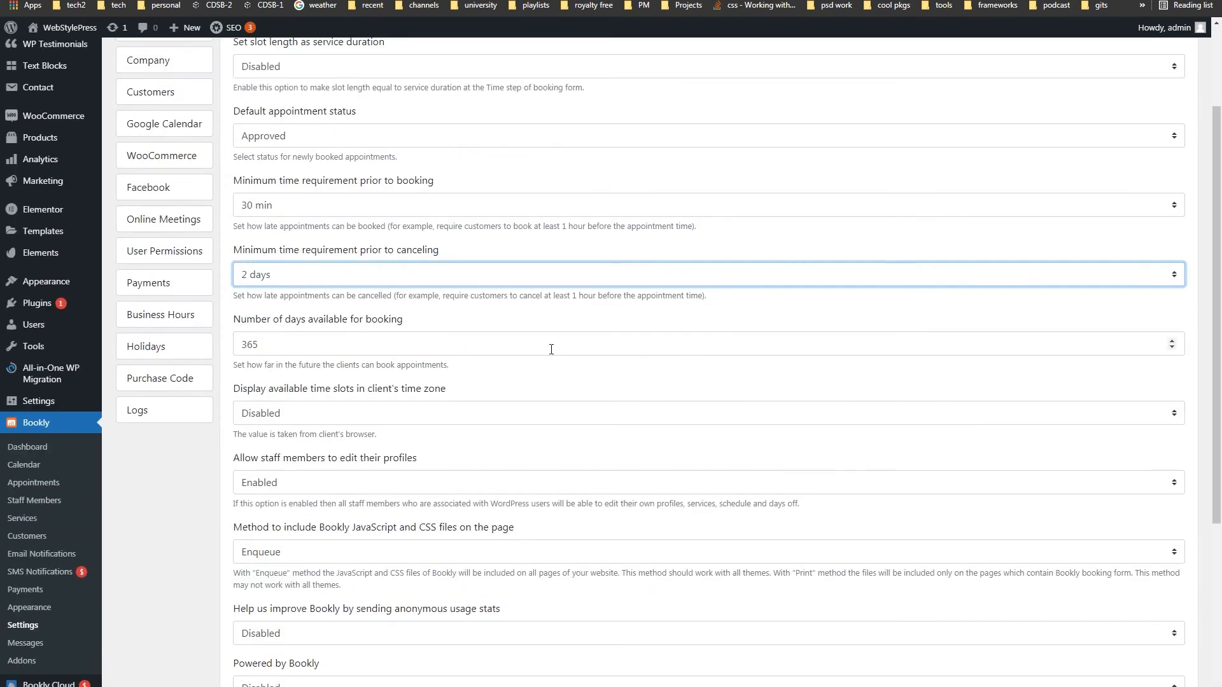
{"action": "left_click", "coordinate": [339, 344]}
{"action": "double_click", "coordinate": [241, 343]}
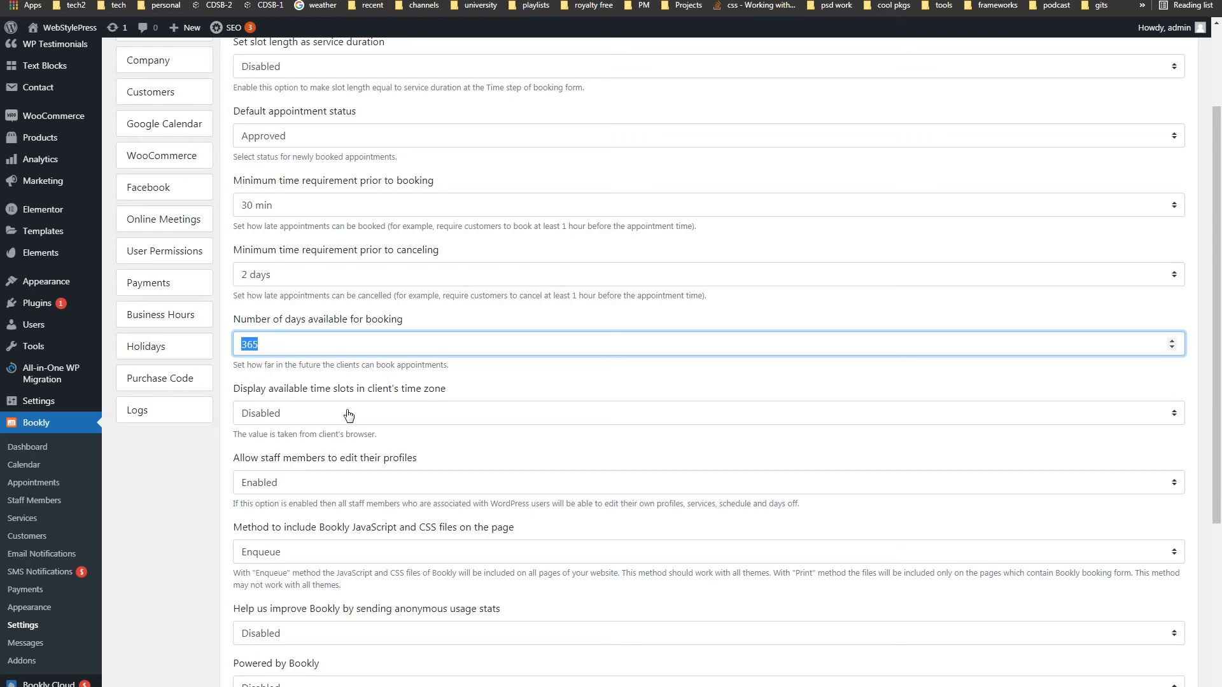
{"action": "left_click", "coordinate": [420, 415]}
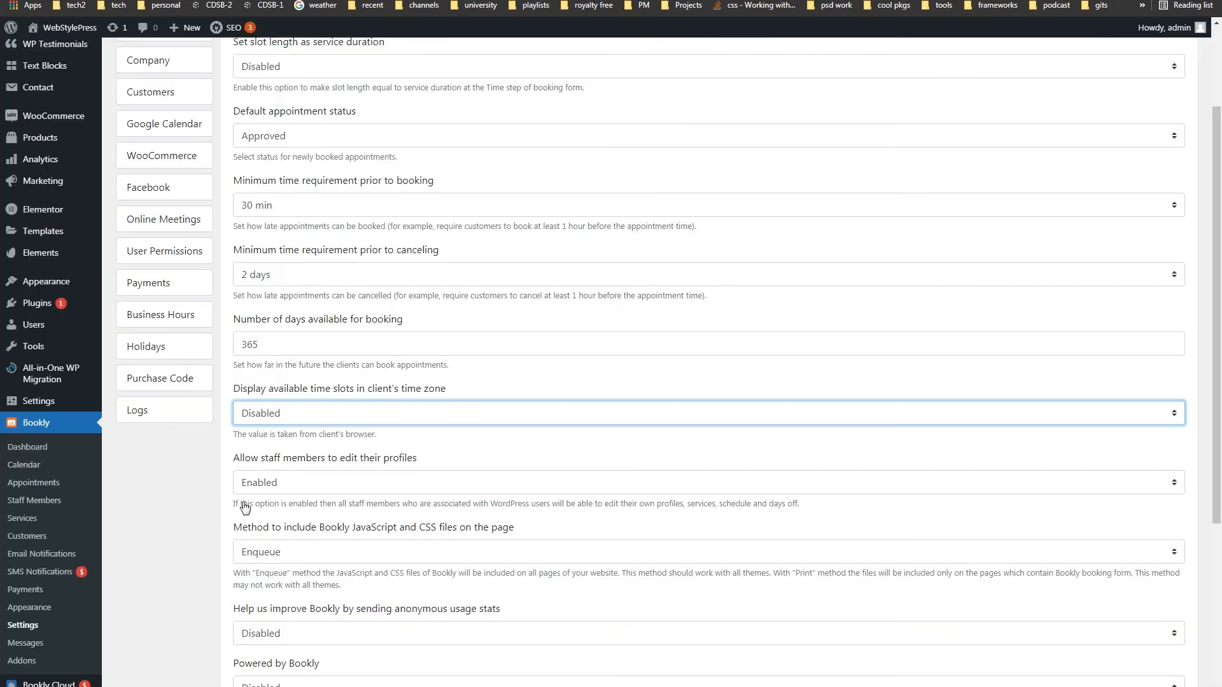
{"action": "scroll", "coordinate": [197, 344], "scroll_direction": "down", "scroll_amount": 3}
{"action": "left_click", "coordinate": [406, 291]}
{"action": "left_click", "coordinate": [407, 291]}
{"action": "left_click", "coordinate": [188, 581]}
{"action": "scroll", "coordinate": [187, 581], "scroll_direction": "down", "scroll_amount": 1}
{"action": "scroll", "coordinate": [188, 538], "scroll_direction": "up", "scroll_amount": 6}
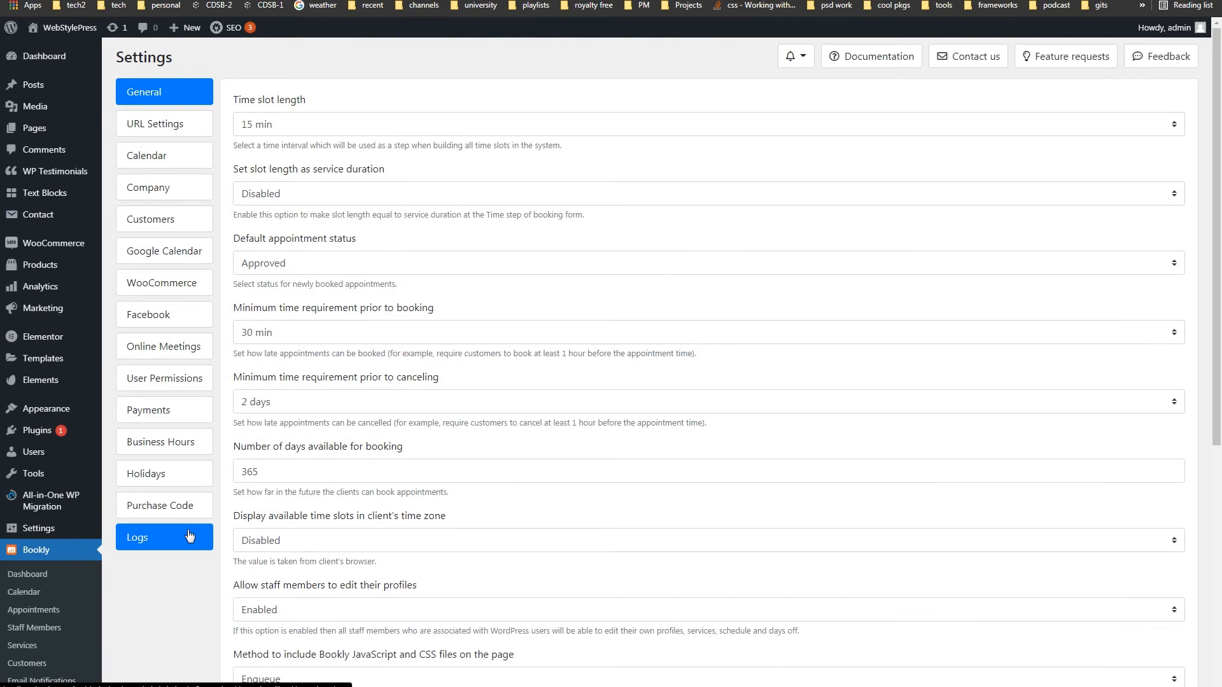
- Go through the URL Settings: approve success/denied pages and the Enabled booking-successful final step URL
{"action": "left_click", "coordinate": [164, 124]}
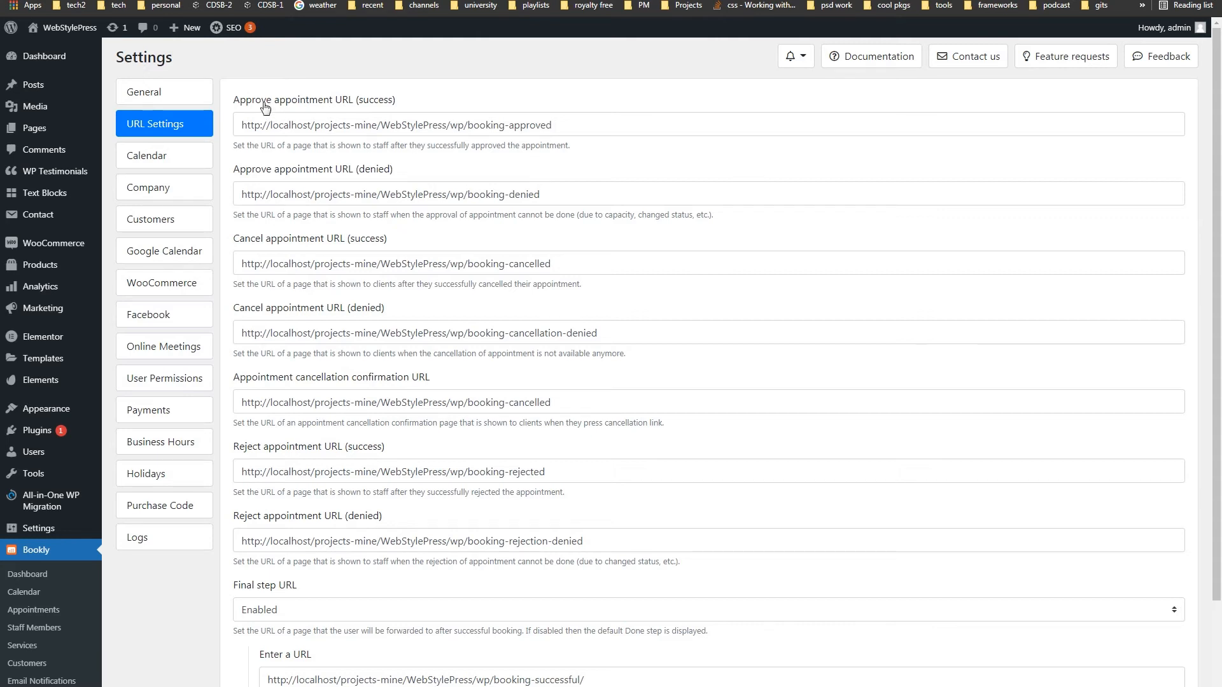
{"action": "left_click_drag", "start_coordinate": [261, 106], "coordinate": [393, 103]}
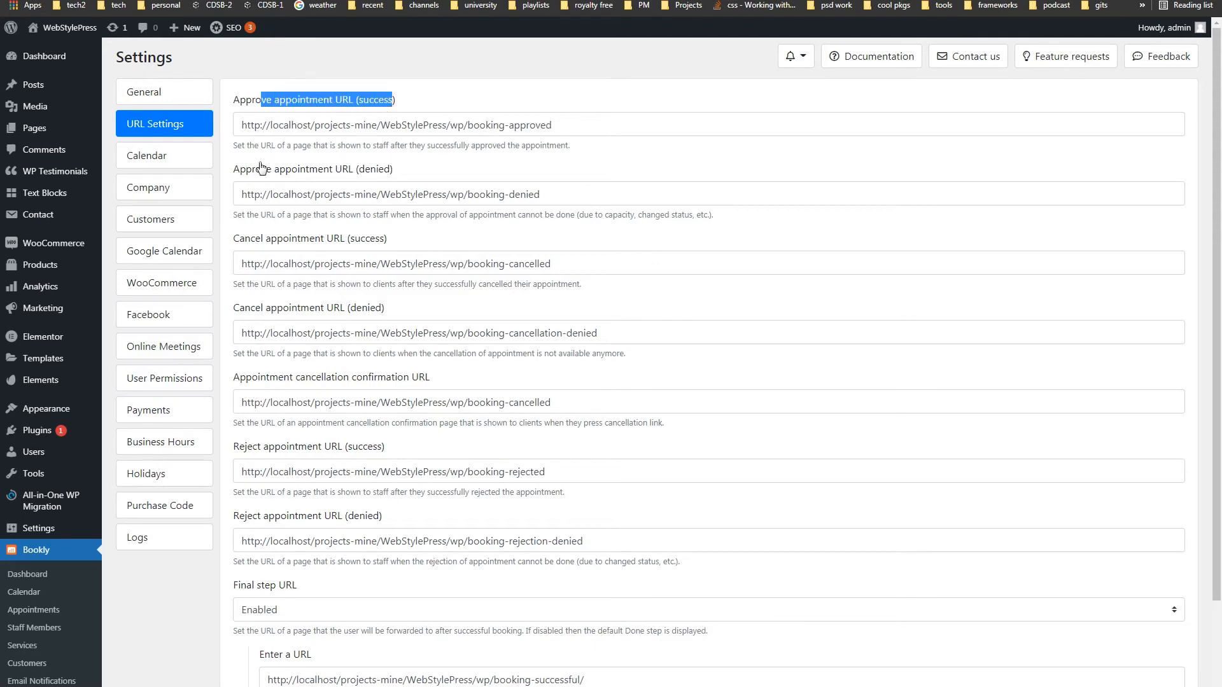
{"action": "left_click_drag", "start_coordinate": [260, 171], "coordinate": [395, 169]}
{"action": "left_click_drag", "start_coordinate": [552, 194], "coordinate": [550, 143]}
{"action": "left_click", "coordinate": [709, 240]}
{"action": "scroll", "coordinate": [715, 308], "scroll_direction": "down", "scroll_amount": 4}
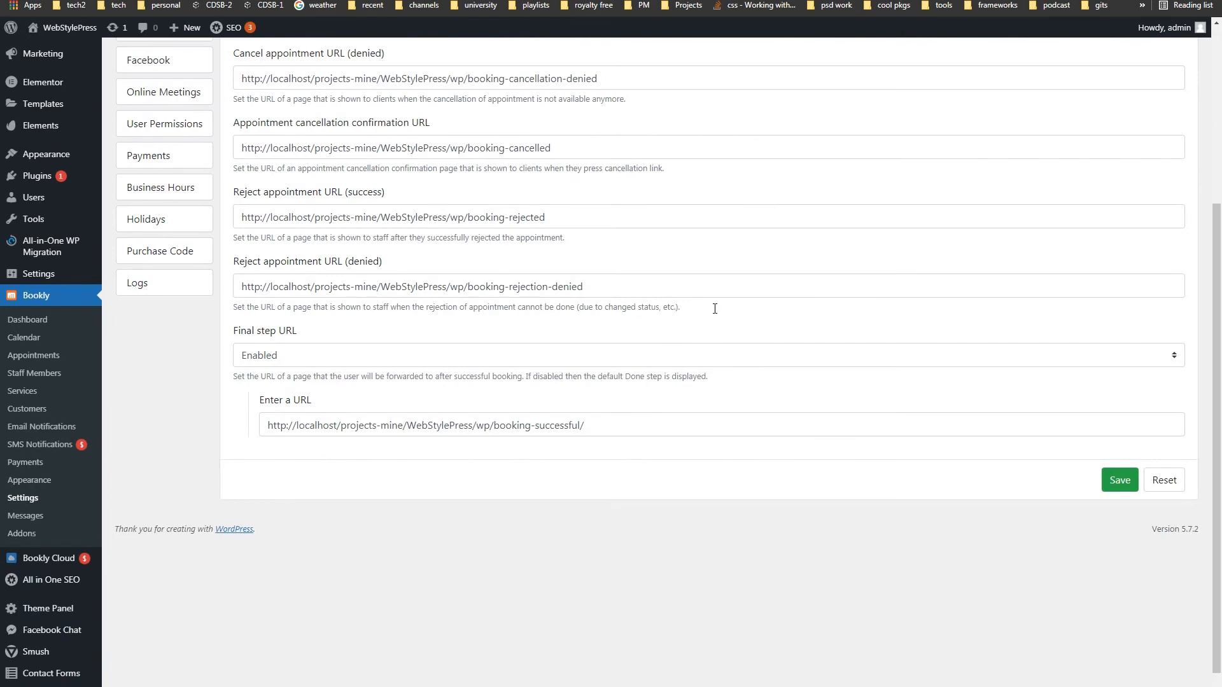
{"action": "left_click_drag", "start_coordinate": [297, 332], "coordinate": [234, 333]}
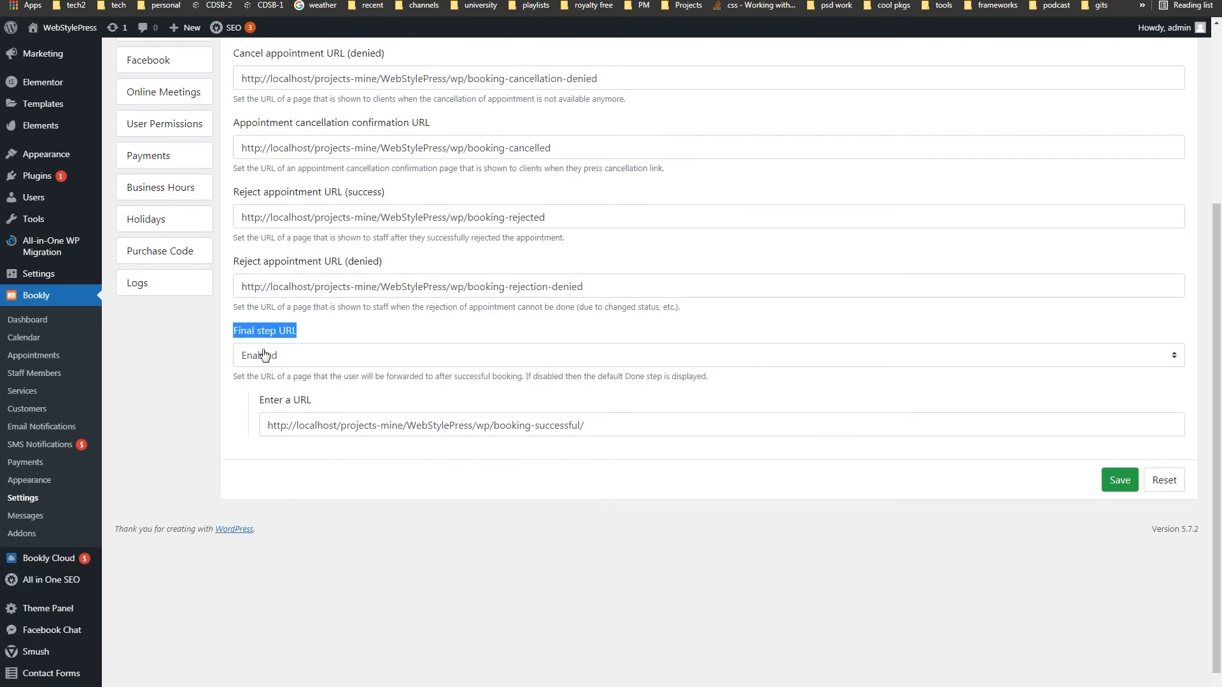
{"action": "left_click_drag", "start_coordinate": [348, 420], "coordinate": [665, 526]}
{"action": "left_click", "coordinate": [665, 528]}
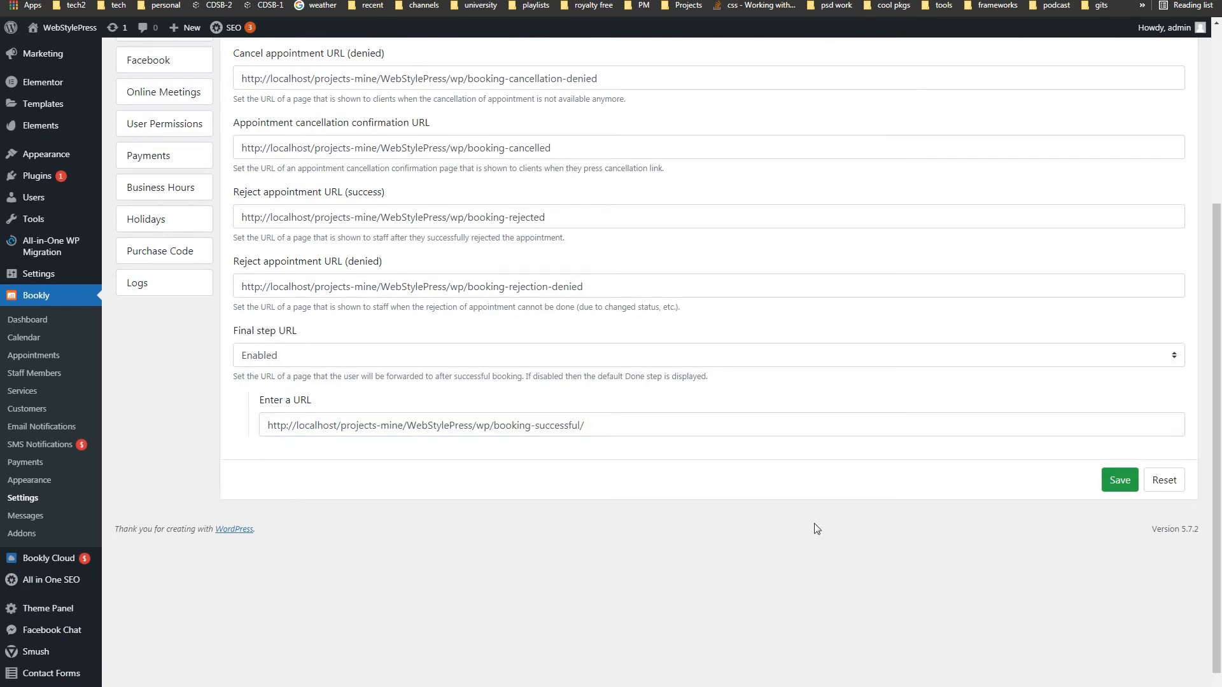
{"action": "scroll", "coordinate": [821, 525], "scroll_direction": "up", "scroll_amount": 3}
{"action": "scroll", "coordinate": [828, 522], "scroll_direction": "up", "scroll_amount": 2}
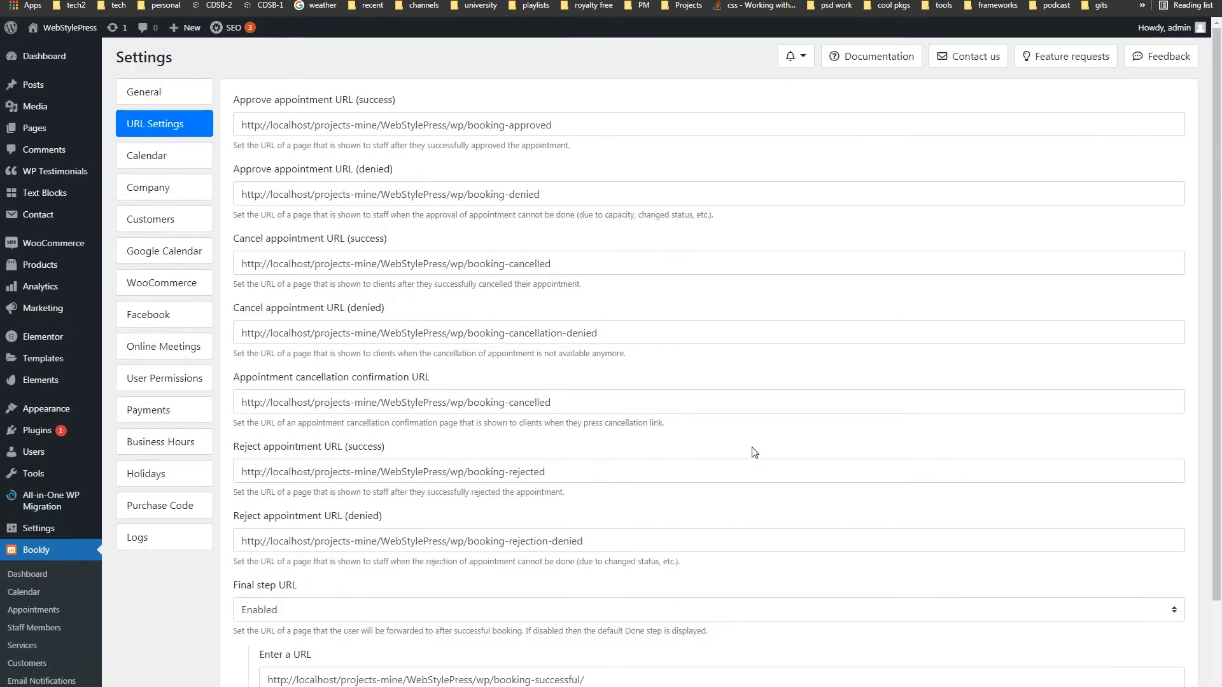
- Keep business-days-only, business-hours limit and staff-only day view enabled in Calendar settings
{"action": "left_click", "coordinate": [176, 165]}
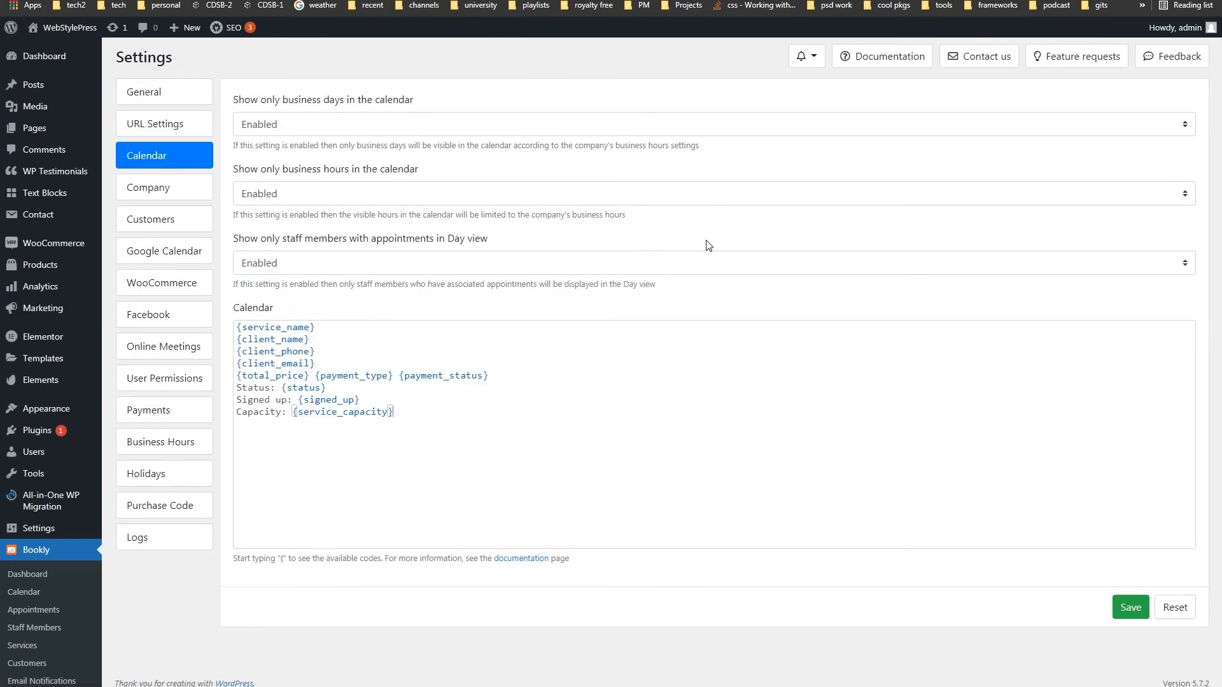
{"action": "left_click", "coordinate": [411, 126]}
{"action": "left_click", "coordinate": [412, 125]}
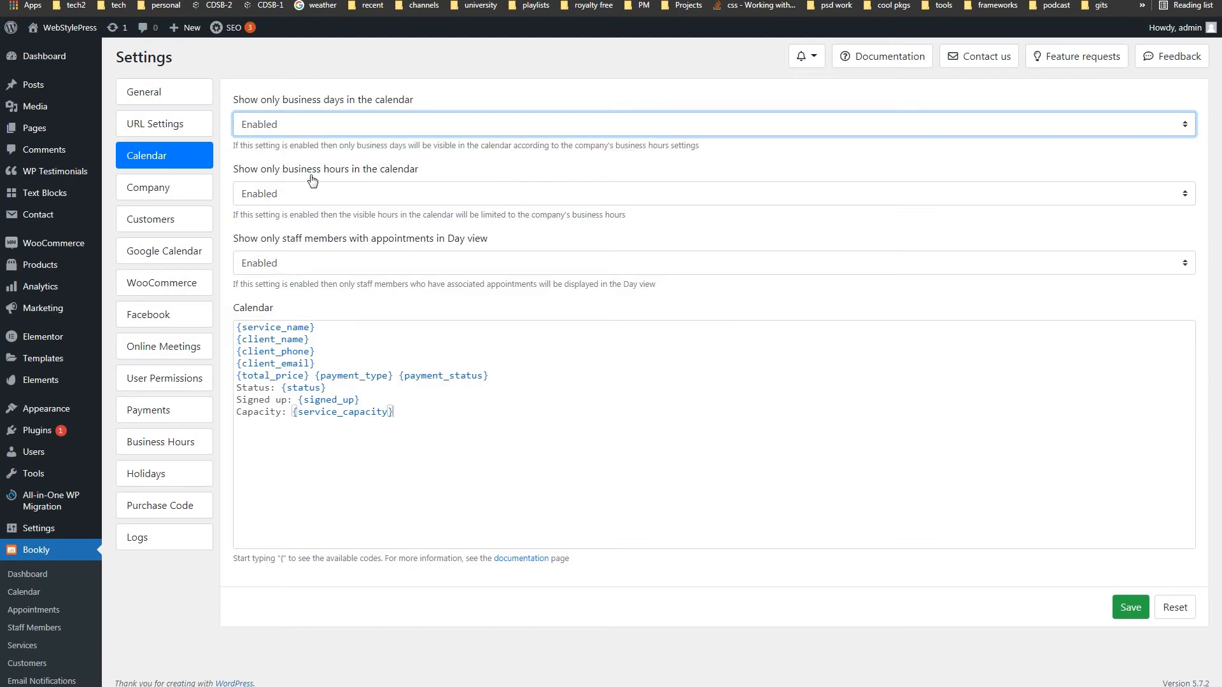
{"action": "left_click", "coordinate": [405, 195]}
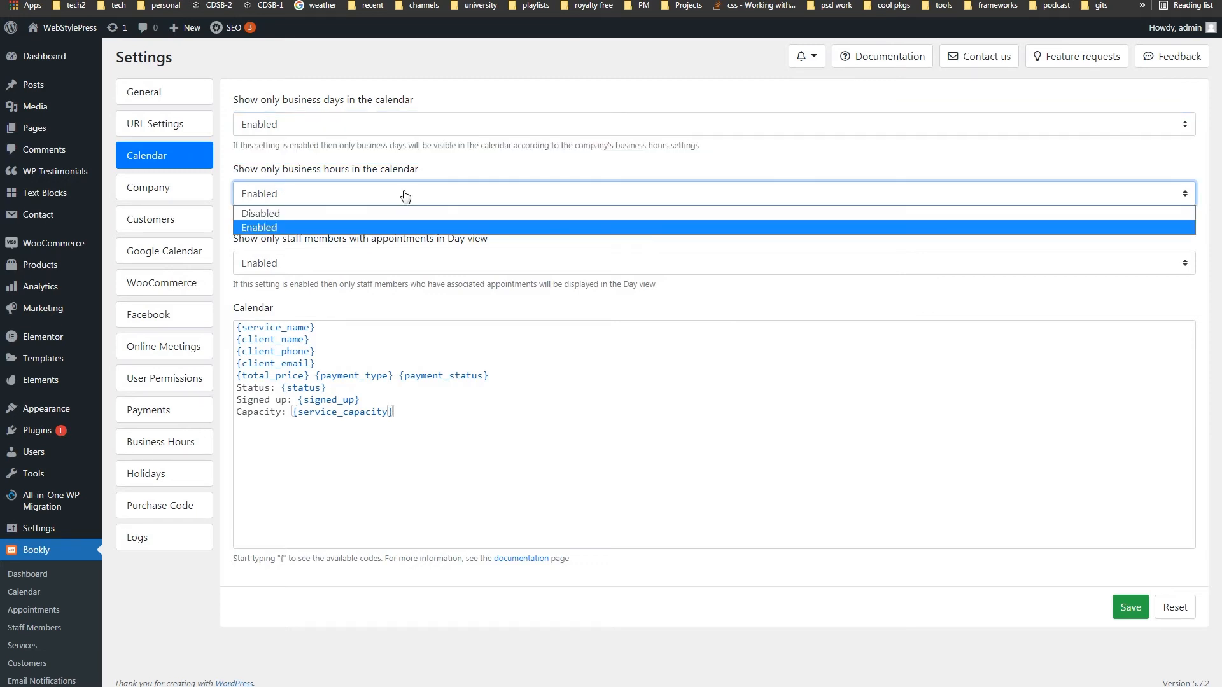
{"action": "left_click", "coordinate": [405, 195]}
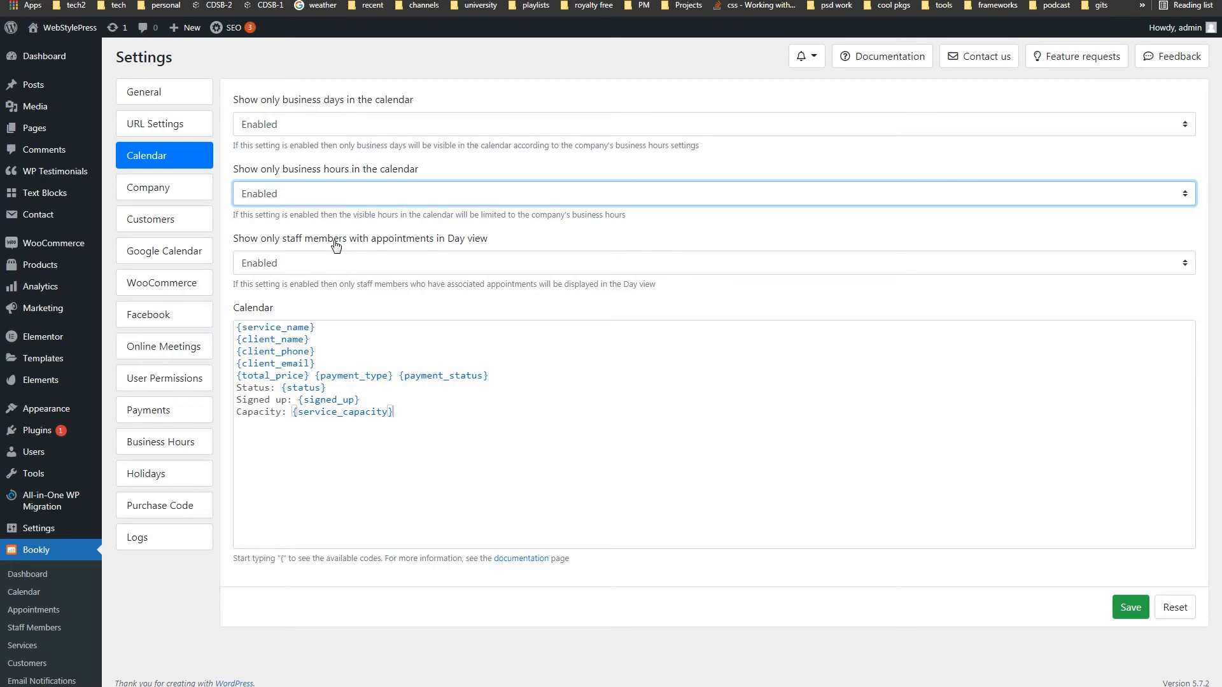
{"action": "left_click", "coordinate": [463, 268]}
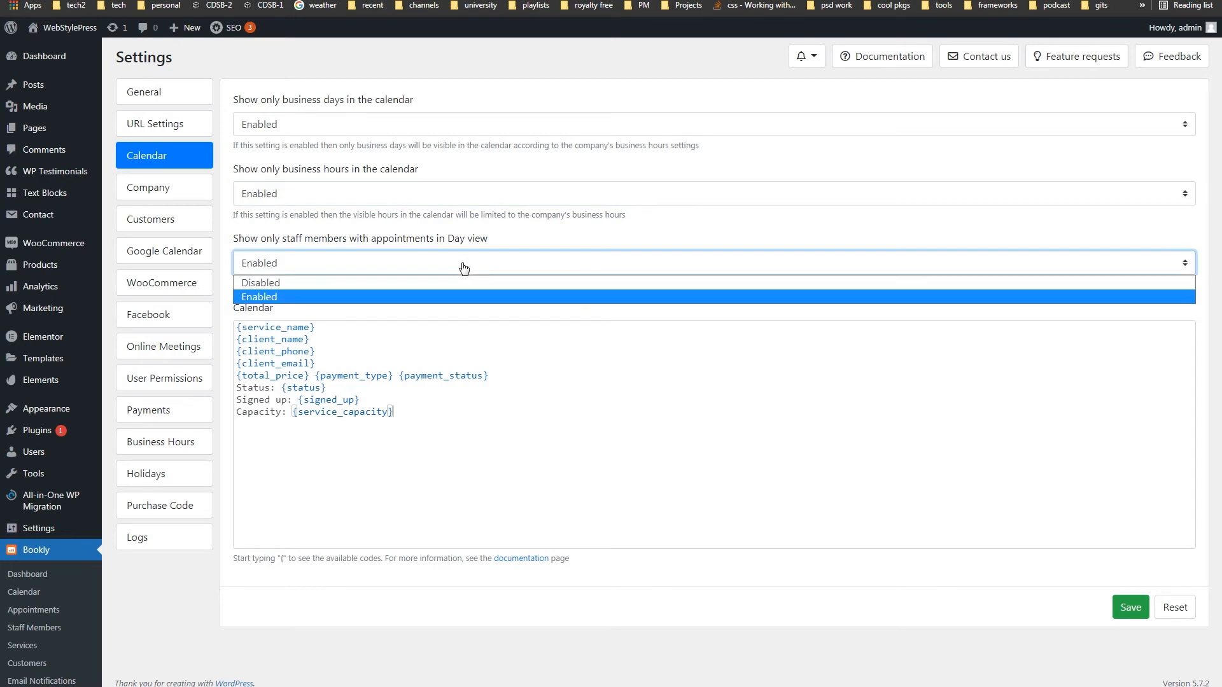
{"action": "left_click", "coordinate": [463, 268]}
- Try a { placeholder on a new line of the Calendar template, then remove it
{"action": "left_click", "coordinate": [444, 420]}
{"action": "key", "text": "Return"}
{"action": "key", "text": "Return"}
{"action": "type", "text": "{"}
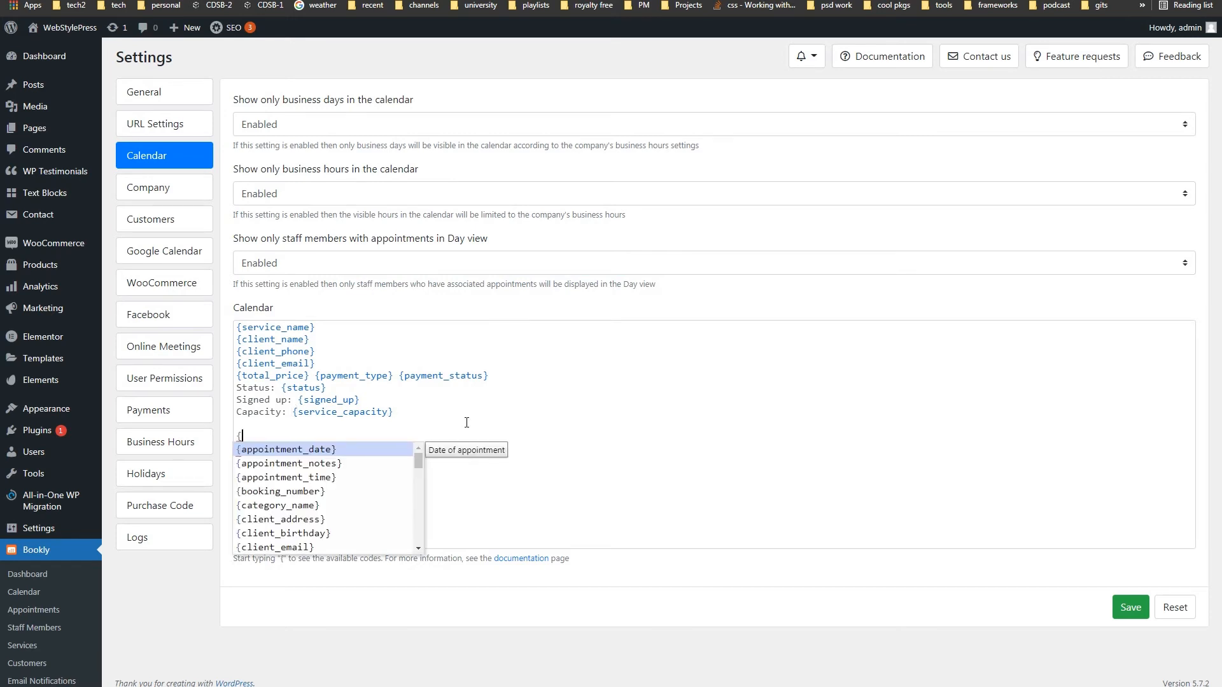
{"action": "left_click_drag", "start_coordinate": [419, 460], "coordinate": [403, 535]}
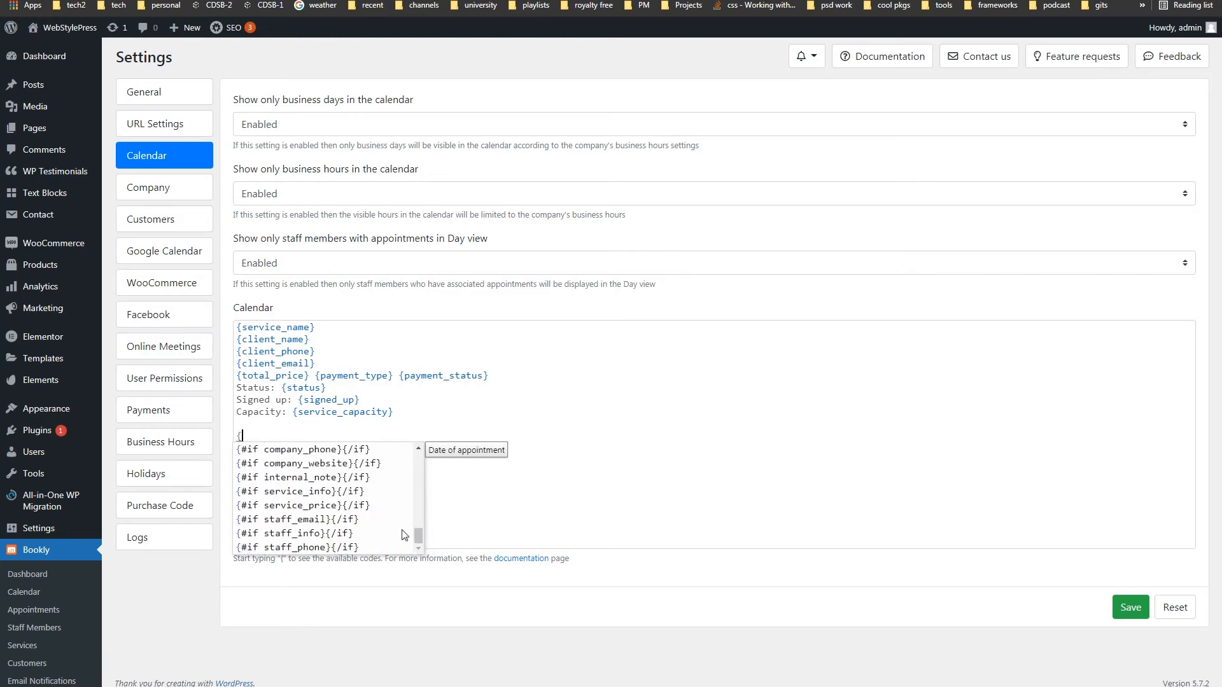
{"action": "left_click", "coordinate": [266, 435]}
{"action": "key", "text": "BackSpace"}
{"action": "key", "text": "BackSpace"}
- Check the Company name WebStylePress and its address, then move on to Customers settings
{"action": "left_click", "coordinate": [203, 198]}
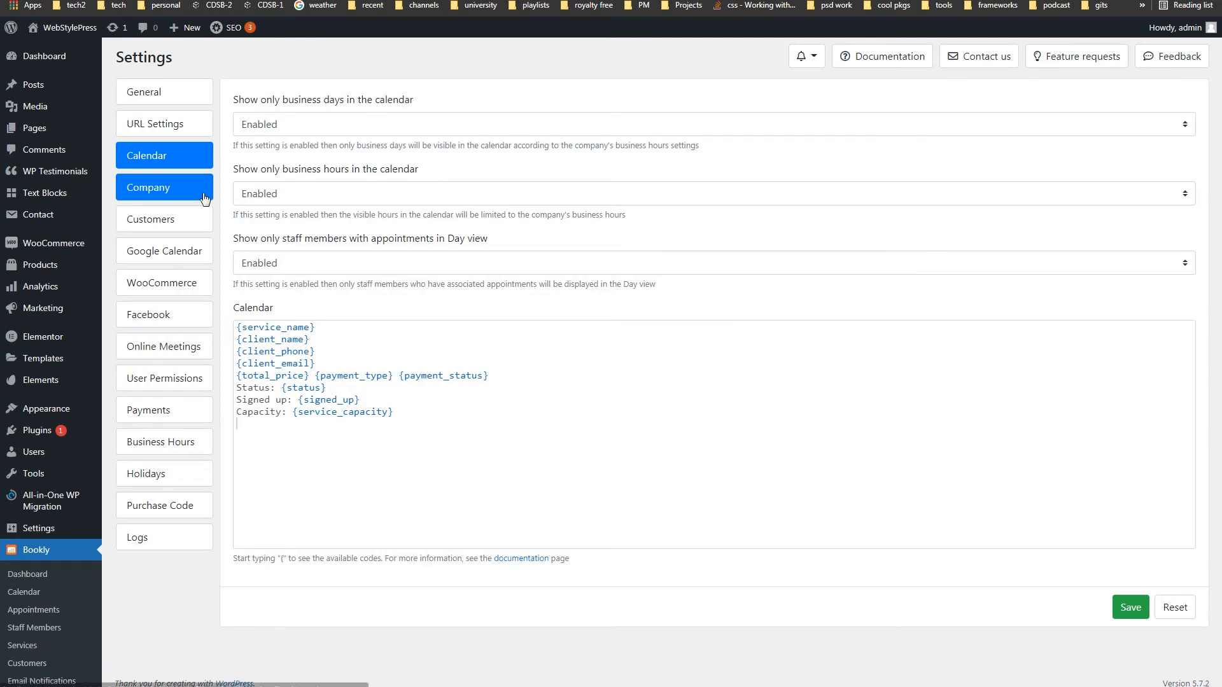
{"action": "left_click_drag", "start_coordinate": [409, 136], "coordinate": [324, 130]}
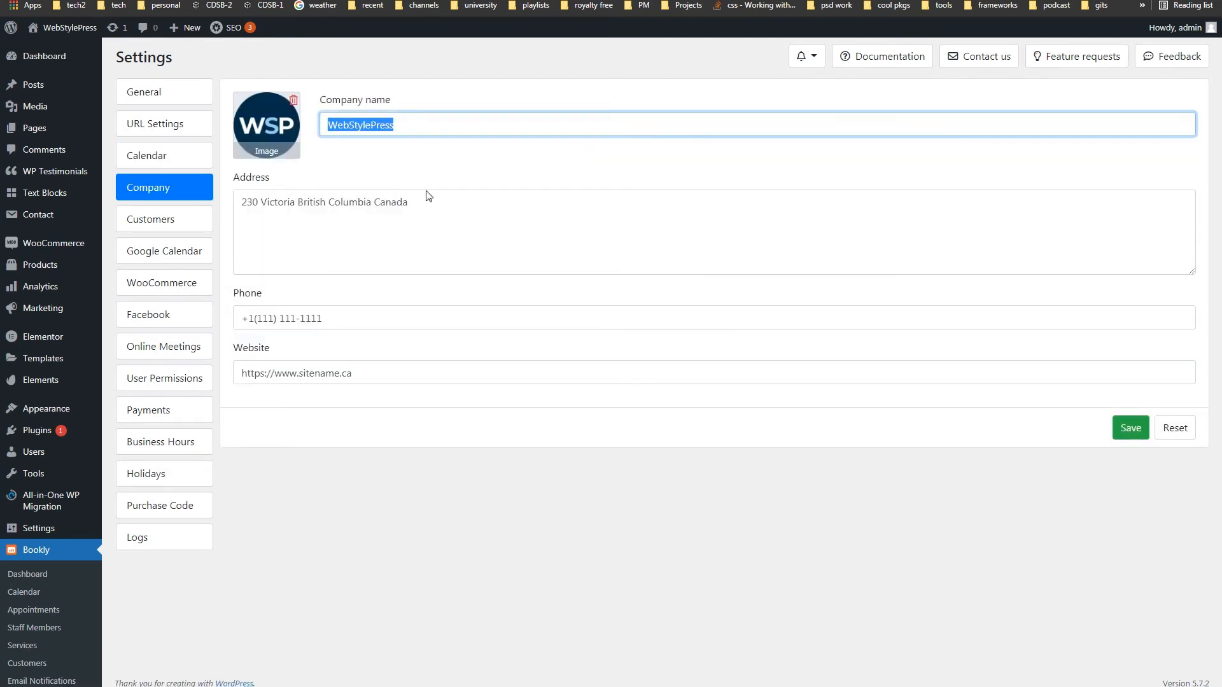
{"action": "left_click_drag", "start_coordinate": [428, 196], "coordinate": [278, 202]}
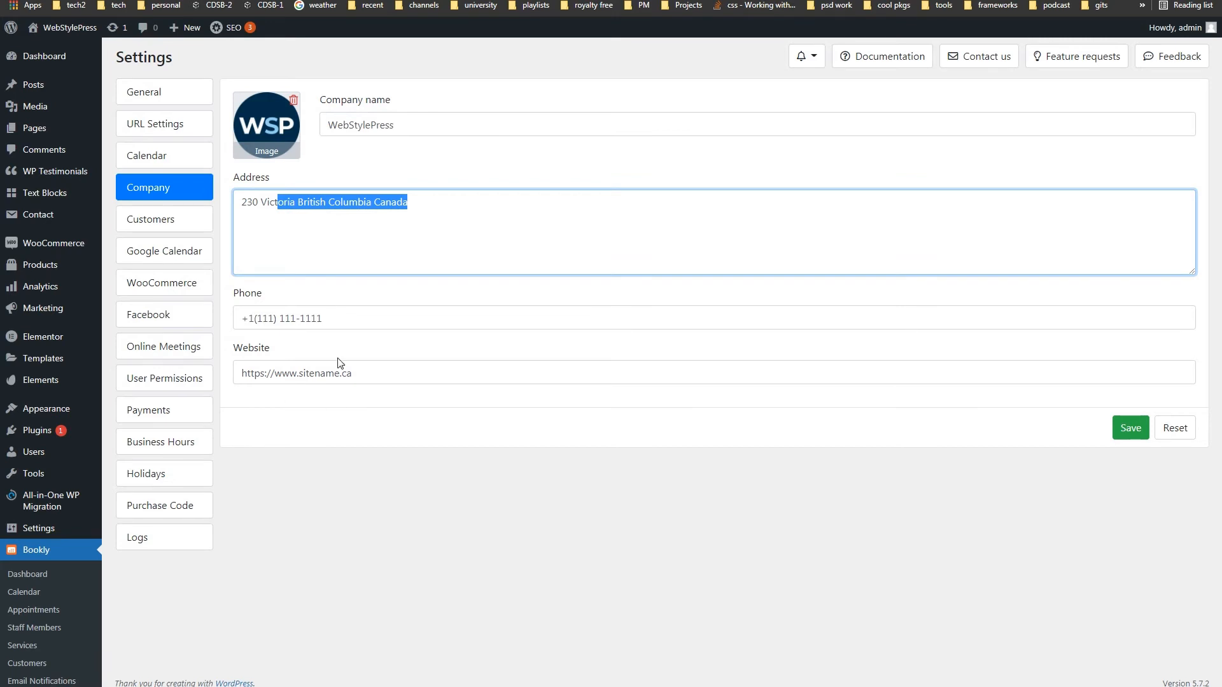
{"action": "left_click", "coordinate": [405, 536]}
{"action": "left_click", "coordinate": [197, 222]}
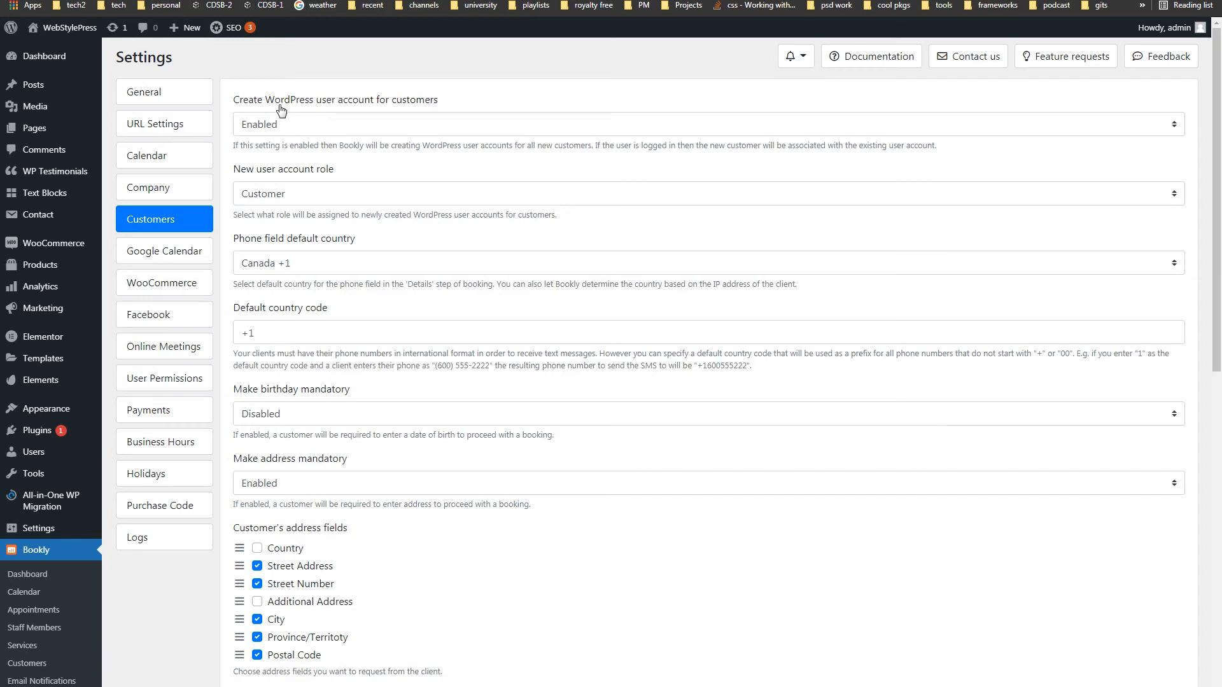
- Keep WordPress account creation enabled with Customer as the new account role
{"action": "left_click", "coordinate": [430, 123]}
{"action": "left_click", "coordinate": [430, 123]}
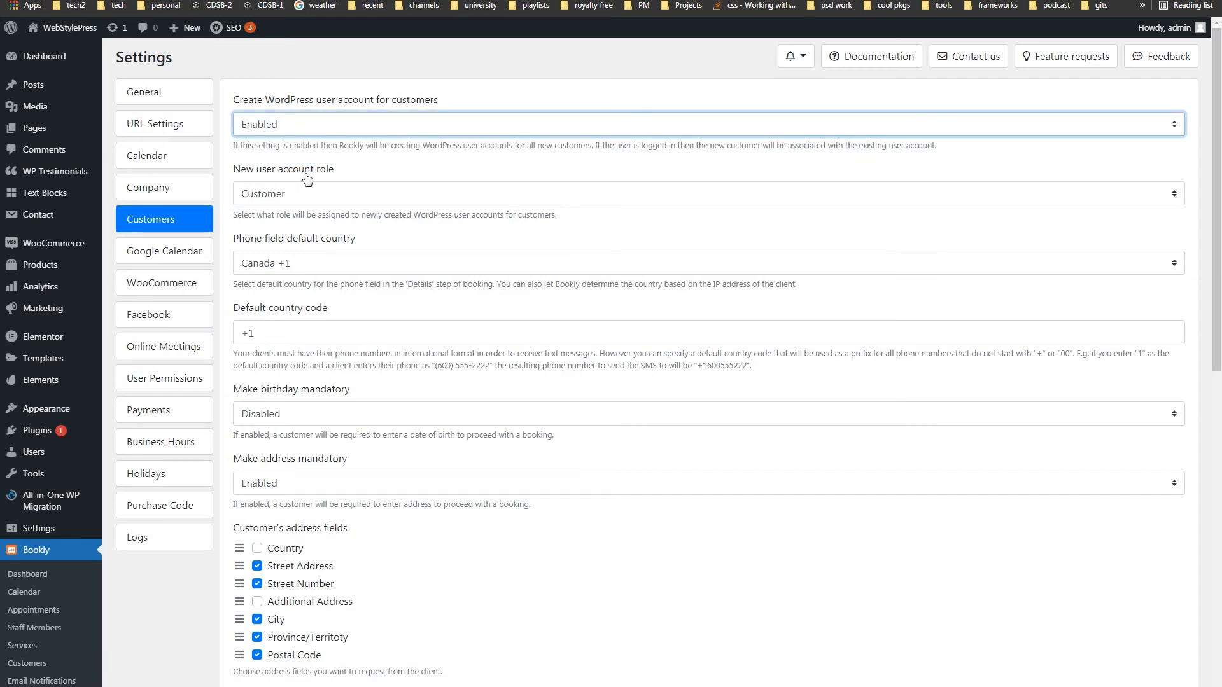
{"action": "left_click", "coordinate": [368, 192]}
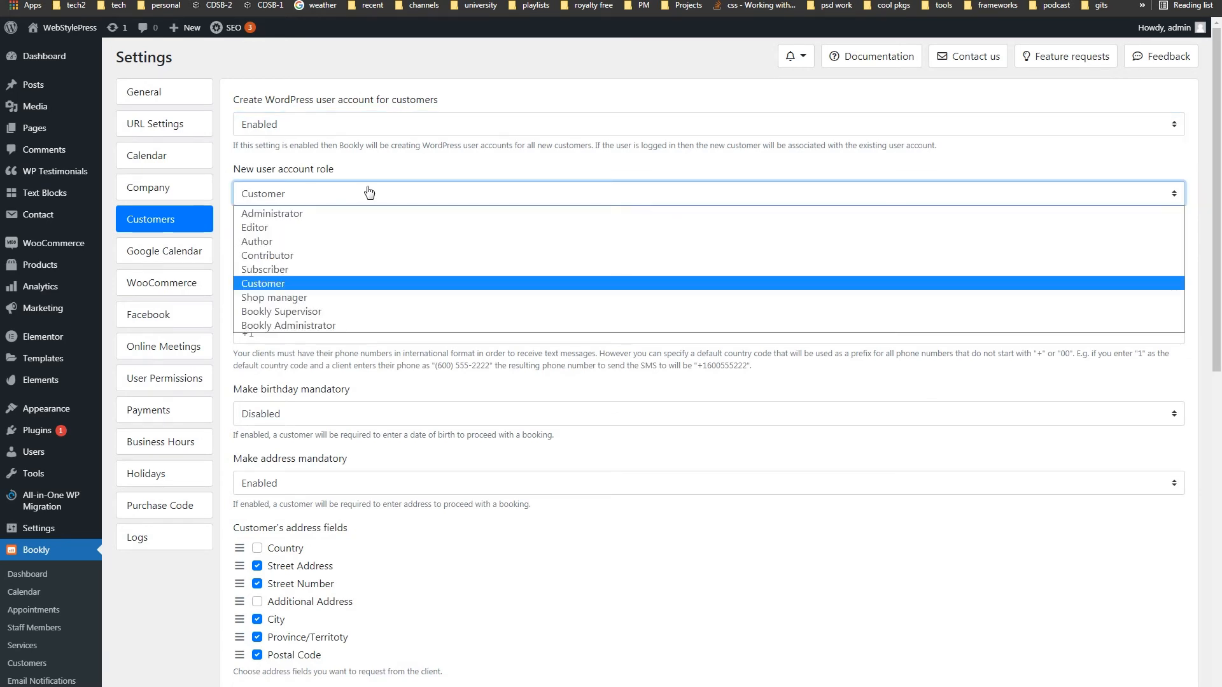
{"action": "left_click", "coordinate": [369, 191]}
- Keep Canada +1 as the Phone field's default country and code
{"action": "left_click_drag", "start_coordinate": [239, 243], "coordinate": [373, 240]}
{"action": "left_click", "coordinate": [315, 263]}
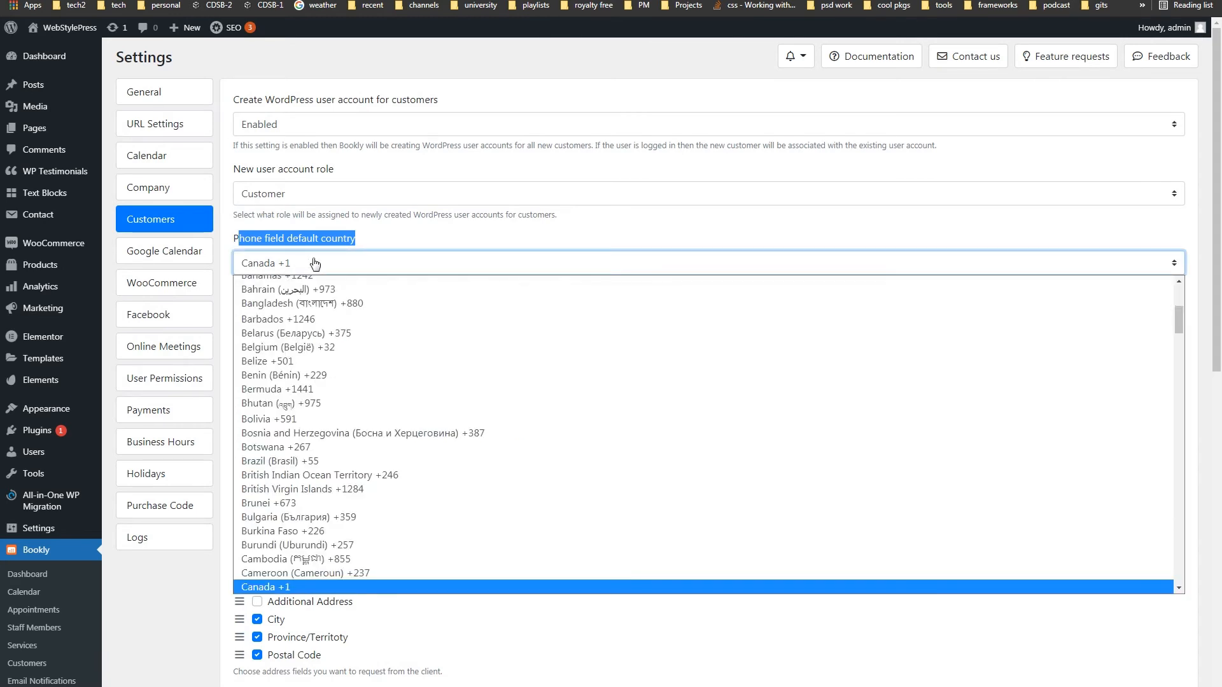
{"action": "left_click", "coordinate": [315, 263]}
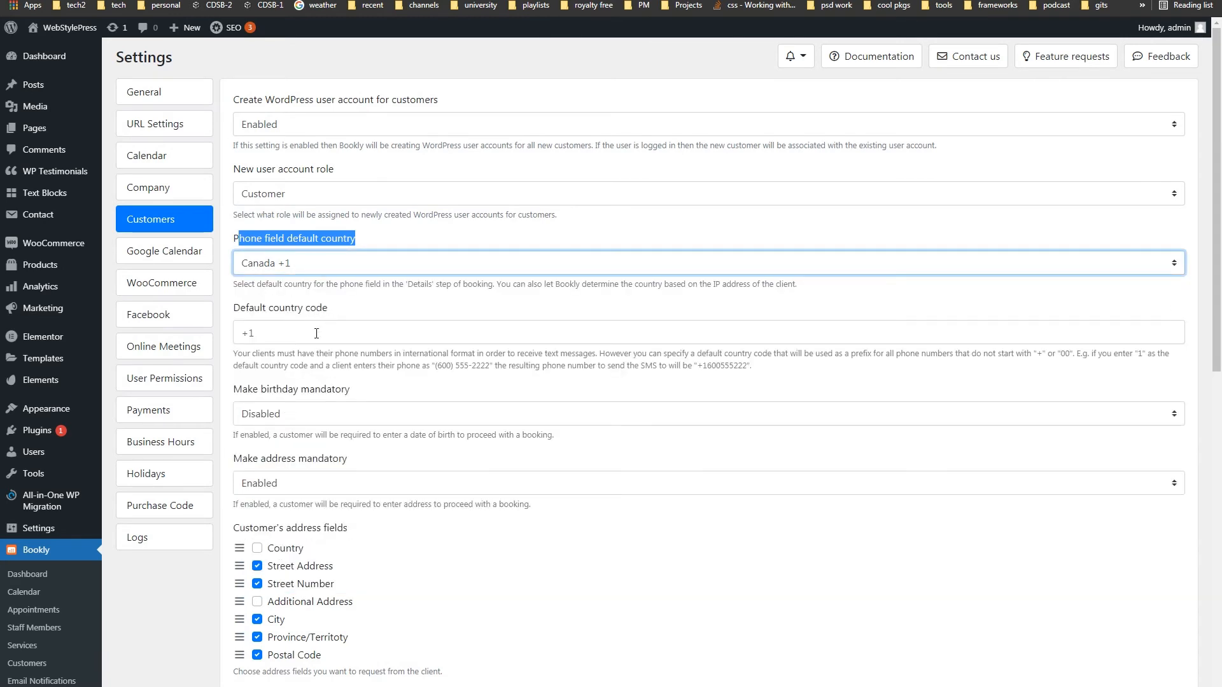
{"action": "left_click", "coordinate": [348, 334]}
{"action": "left_click_drag", "start_coordinate": [347, 333], "coordinate": [242, 333]}
{"action": "left_click", "coordinate": [182, 594]}
- Look over the birthday and address requirement settings without changing them
{"action": "left_click", "coordinate": [316, 419]}
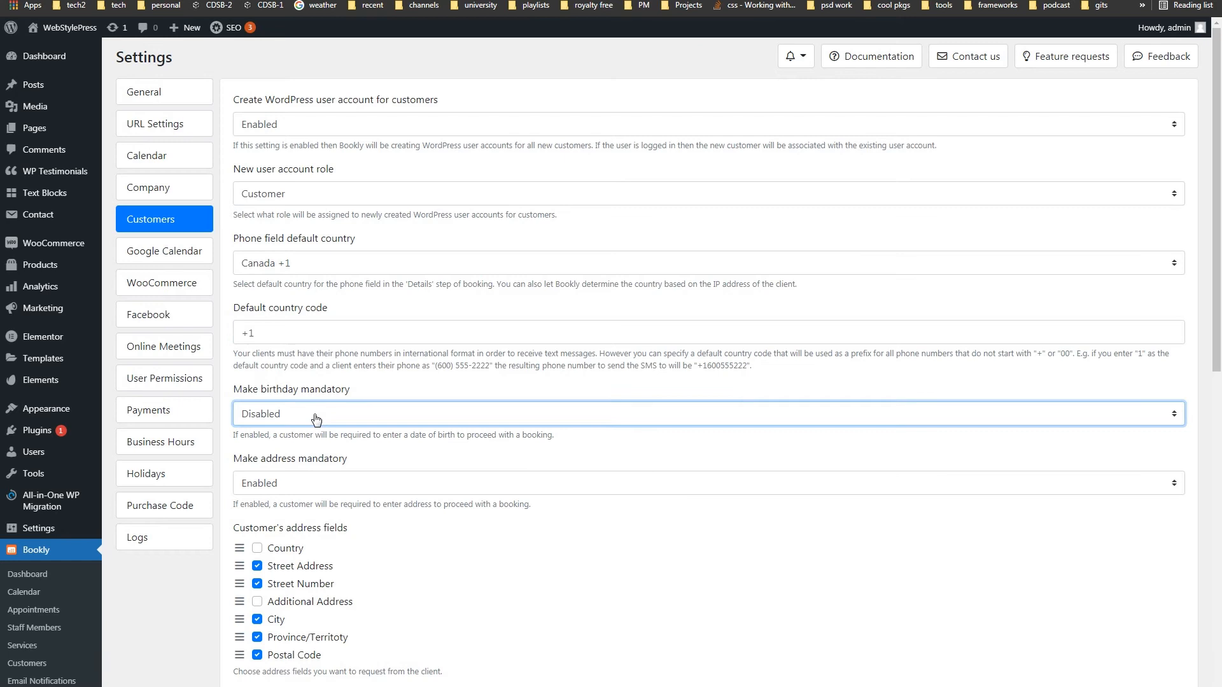
{"action": "scroll", "coordinate": [316, 395], "scroll_direction": "down", "scroll_amount": 2}
{"action": "left_click", "coordinate": [321, 356]}
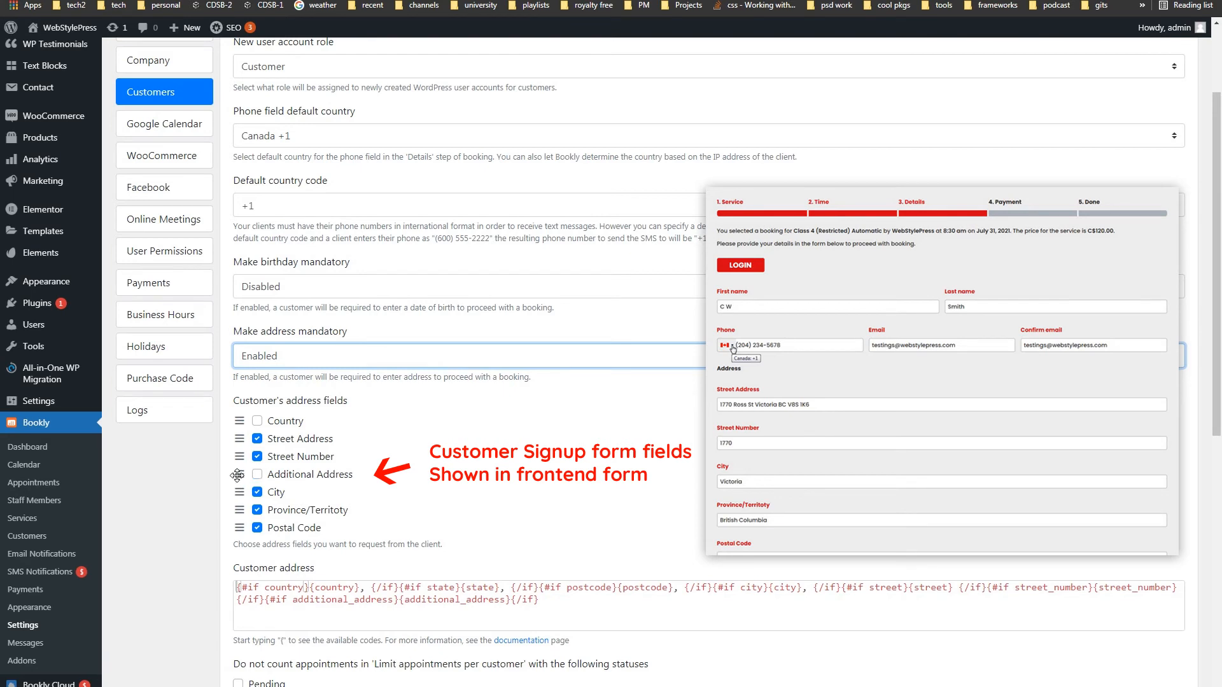
{"action": "left_click", "coordinate": [183, 532]}
{"action": "scroll", "coordinate": [183, 533], "scroll_direction": "down", "scroll_amount": 4}
{"action": "scroll", "coordinate": [181, 529], "scroll_direction": "down", "scroll_amount": 4}
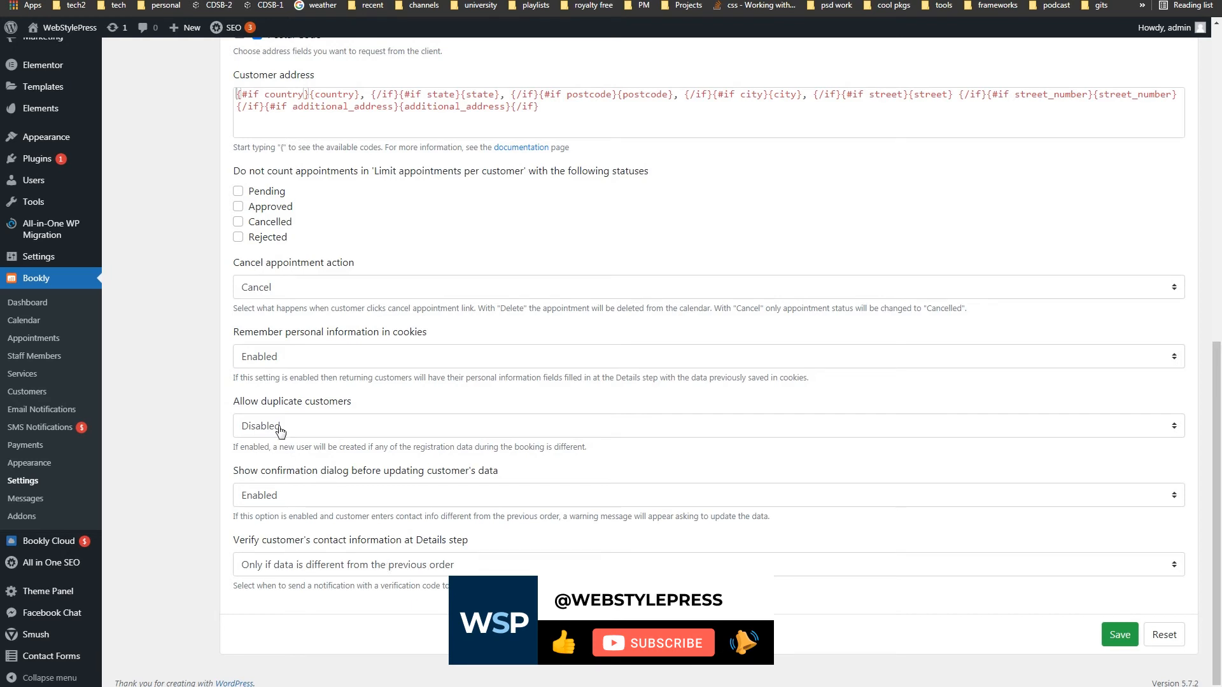
- Keep duplicate customers disabled and remembering details in cookies enabled
{"action": "left_click", "coordinate": [337, 427]}
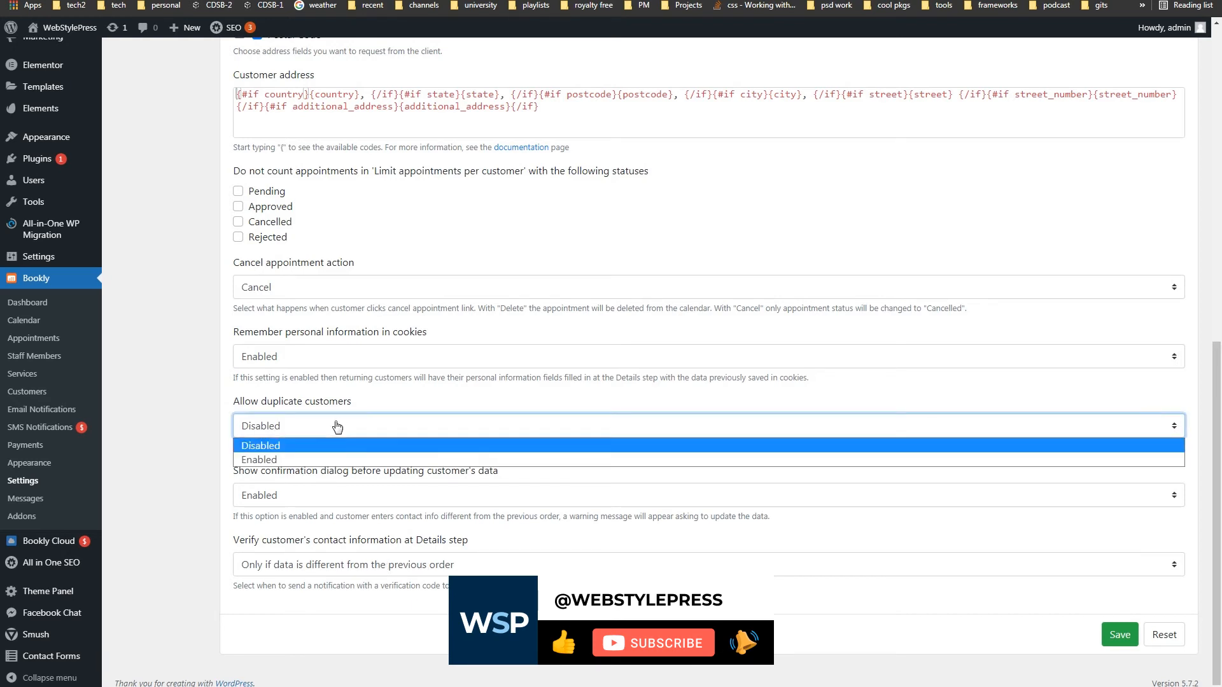
{"action": "left_click", "coordinate": [337, 426]}
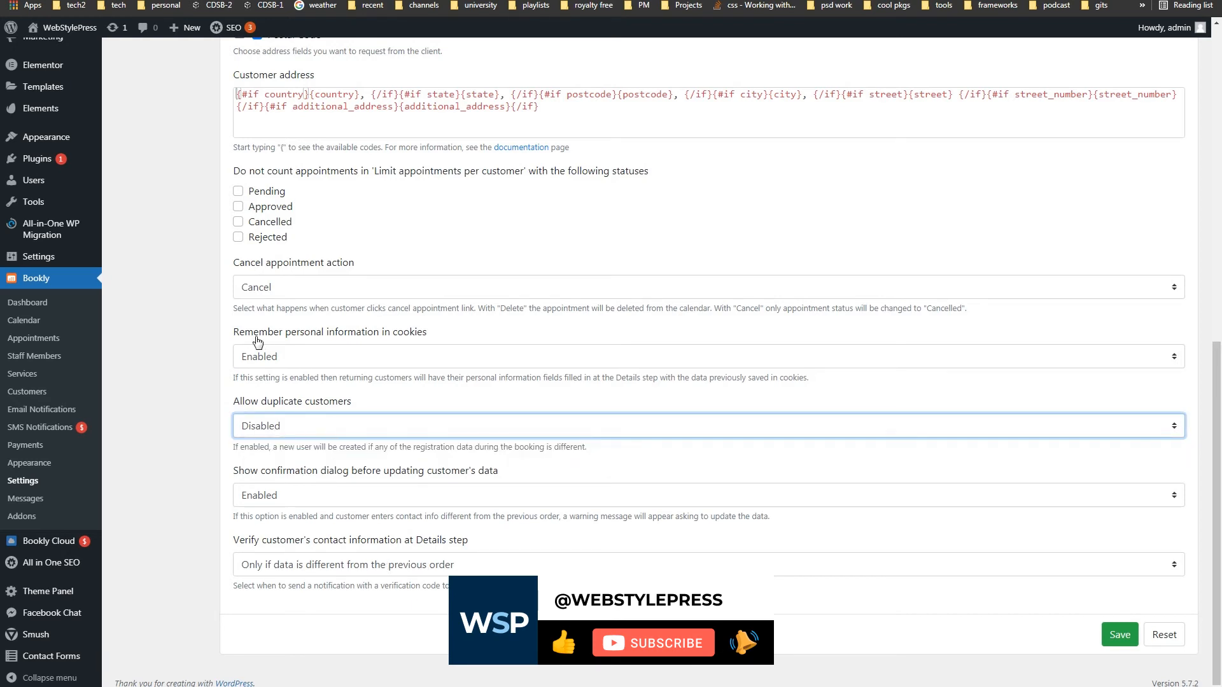
{"action": "left_click", "coordinate": [384, 357]}
{"action": "left_click", "coordinate": [383, 356]}
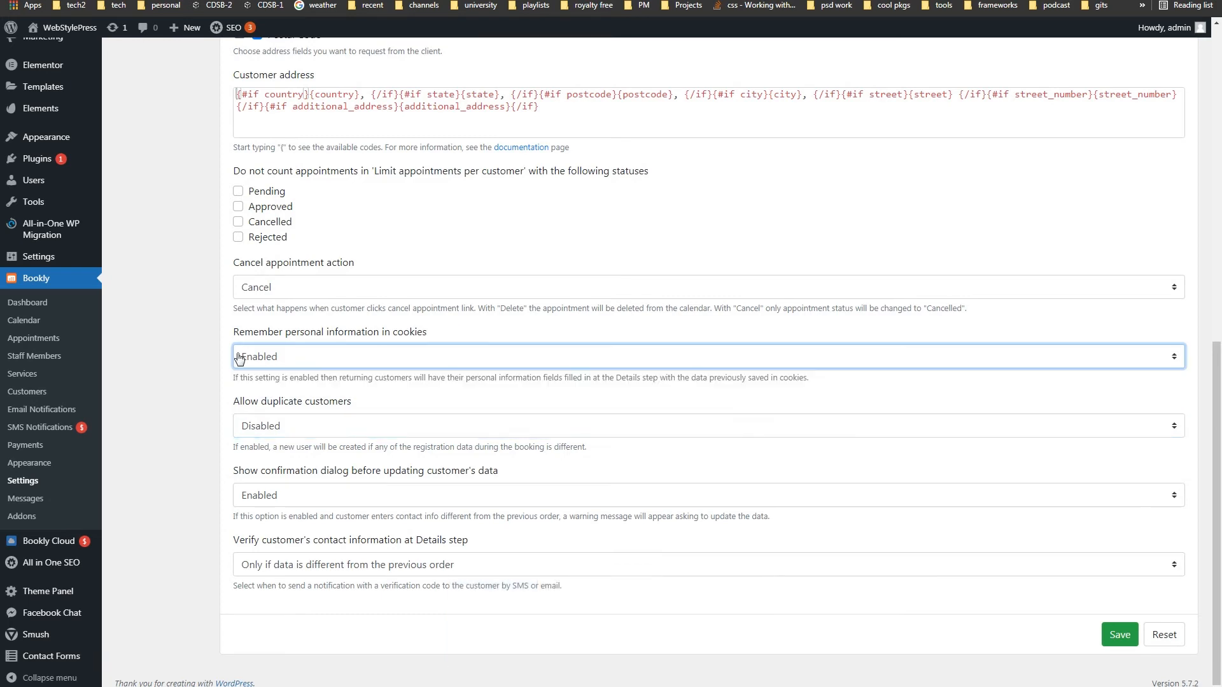
- Recheck Canada +1 as the phone default, then pick the 8:30 am lesson slot
{"action": "scroll", "coordinate": [204, 353], "scroll_direction": "up", "scroll_amount": 6}
{"action": "scroll", "coordinate": [205, 353], "scroll_direction": "up", "scroll_amount": 4}
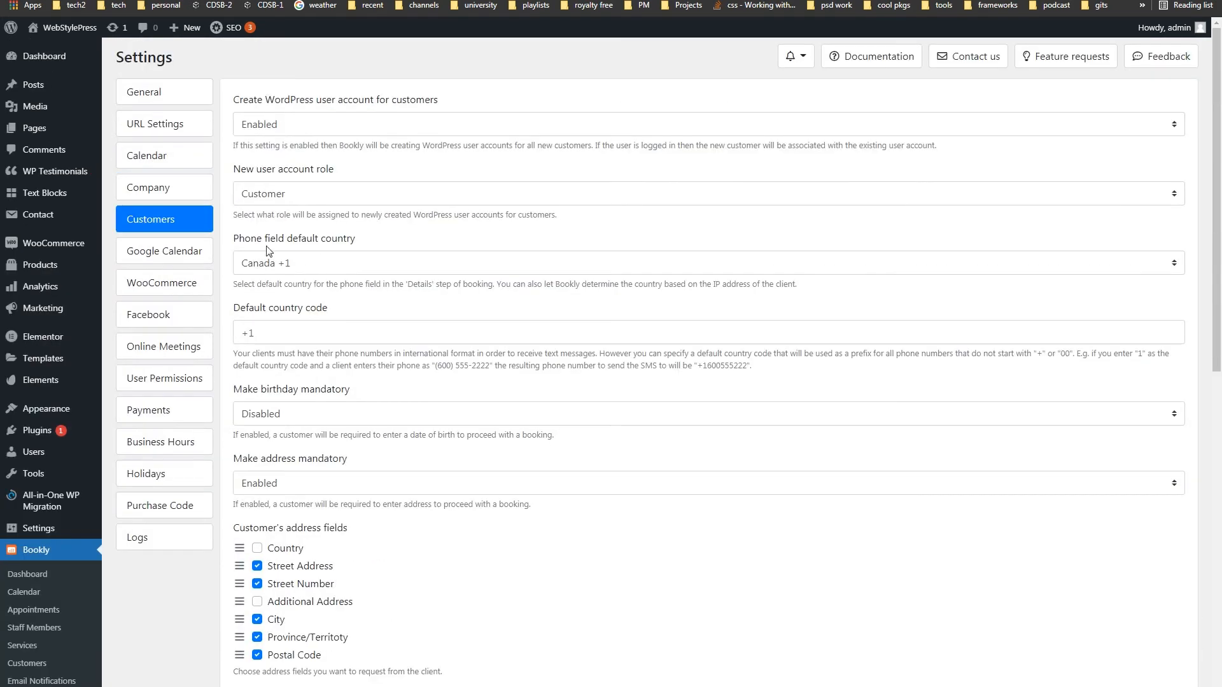
{"action": "left_click_drag", "start_coordinate": [369, 240], "coordinate": [241, 241]}
{"action": "left_click", "coordinate": [302, 265]}
{"action": "left_click", "coordinate": [302, 265]}
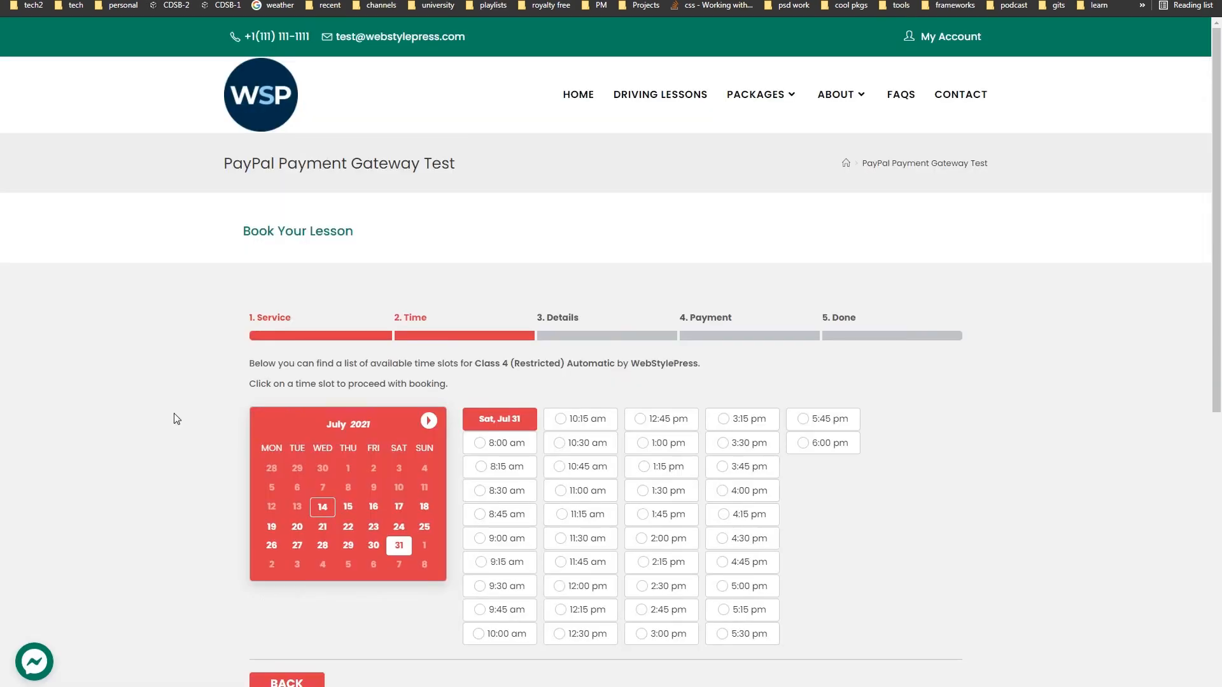
{"action": "scroll", "coordinate": [177, 419], "scroll_direction": "down", "scroll_amount": 1}
{"action": "left_click", "coordinate": [517, 427]}
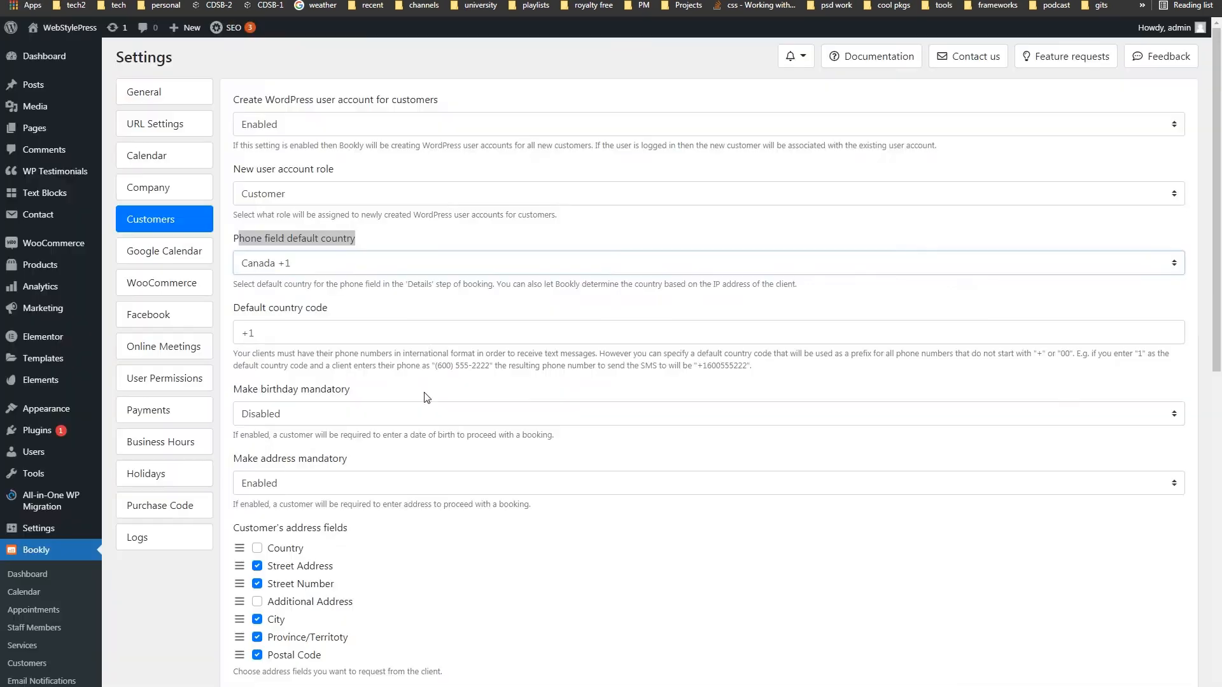
- Back in Customers settings, highlight the Phone field default country label
{"action": "mouse_move", "coordinate": [240, 238]}
{"action": "left_mouse_down"}
{"action": "mouse_move", "coordinate": [382, 246]}
{"action": "mouse_move", "coordinate": [235, 242]}
{"action": "left_mouse_up"}
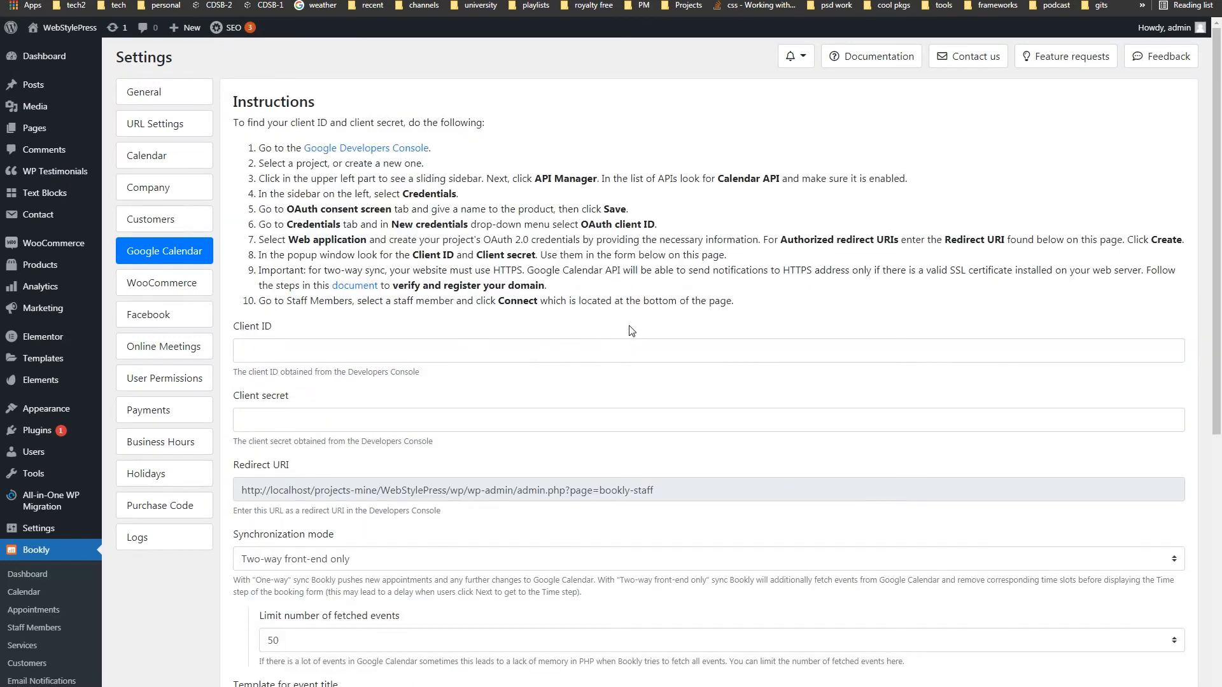
- Look over the Google Calendar Client ID and Client secret fields and templates
{"action": "left_click_drag", "start_coordinate": [274, 328], "coordinate": [235, 335]}
{"action": "left_click_drag", "start_coordinate": [290, 396], "coordinate": [251, 398]}
{"action": "left_click_drag", "start_coordinate": [291, 466], "coordinate": [253, 469]}
{"action": "scroll", "coordinate": [548, 444], "scroll_direction": "down", "scroll_amount": 1}
{"action": "scroll", "coordinate": [548, 444], "scroll_direction": "down", "scroll_amount": 3}
{"action": "scroll", "coordinate": [545, 444], "scroll_direction": "down", "scroll_amount": 2}
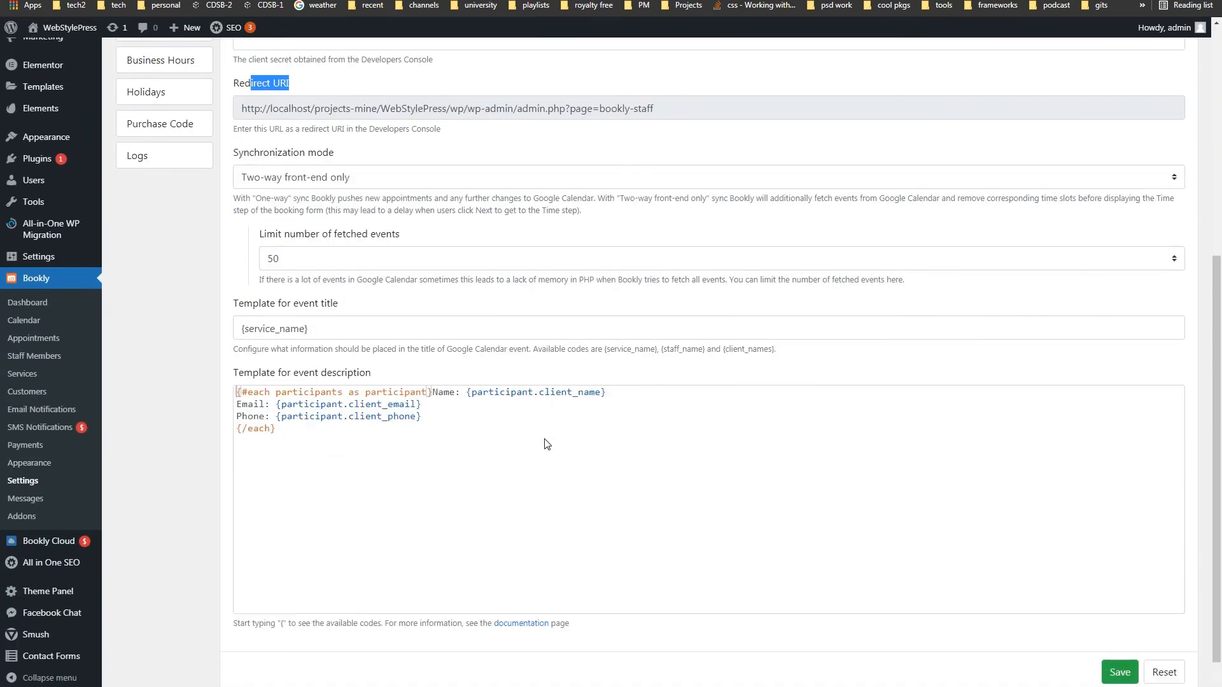
- Try a { placeholder after the description template, then remove it
{"action": "left_click", "coordinate": [434, 480]}
{"action": "key", "text": "Return"}
{"action": "key", "text": "Return"}
{"action": "type", "text": "{"}
{"action": "key", "text": "BackSpace"}
- Review the Google Calendar Instructions heading, then bring up the WooCommerce settings
{"action": "scroll", "coordinate": [175, 360], "scroll_direction": "up", "scroll_amount": 6}
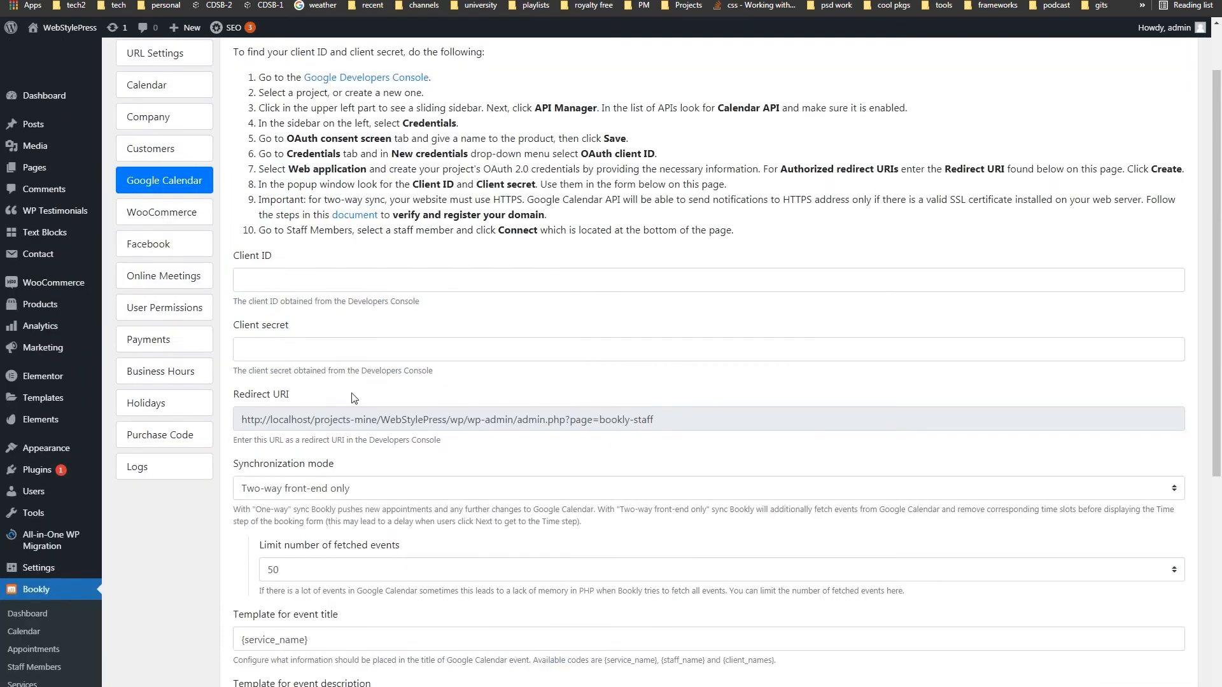
{"action": "left_click_drag", "start_coordinate": [349, 107], "coordinate": [237, 102]}
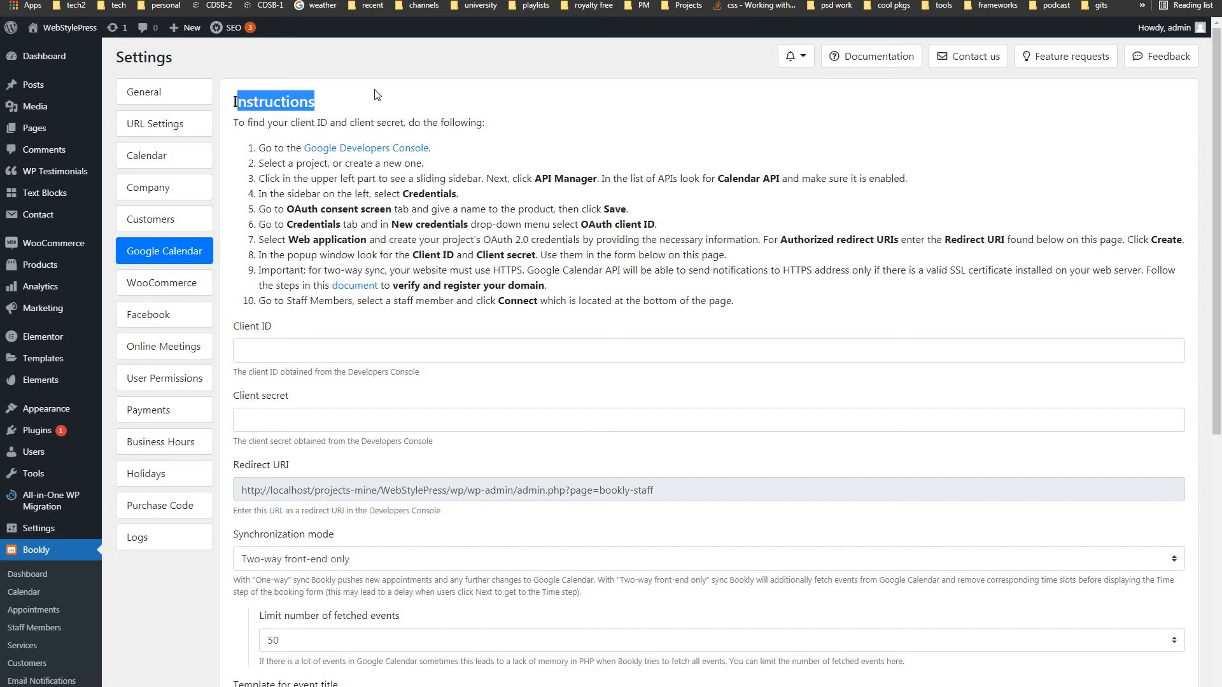
{"action": "left_click", "coordinate": [180, 281]}
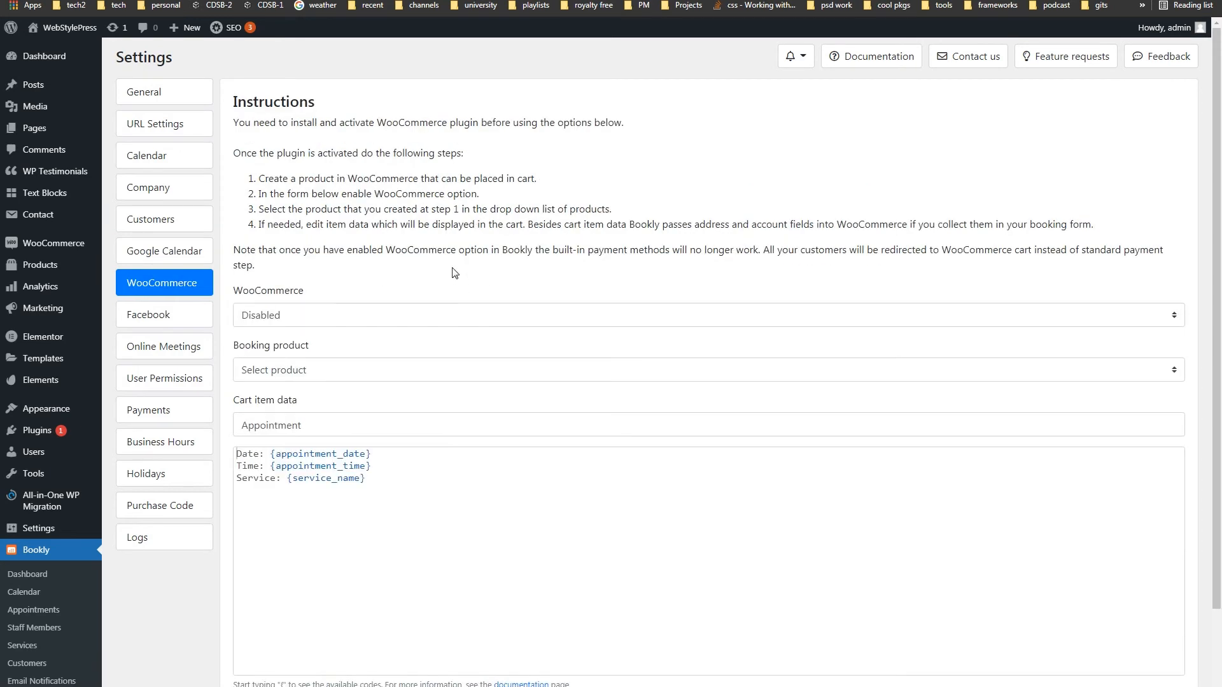
- Keep WooCommerce integration Disabled and leave the cart item data unchanged
{"action": "left_click", "coordinate": [326, 317]}
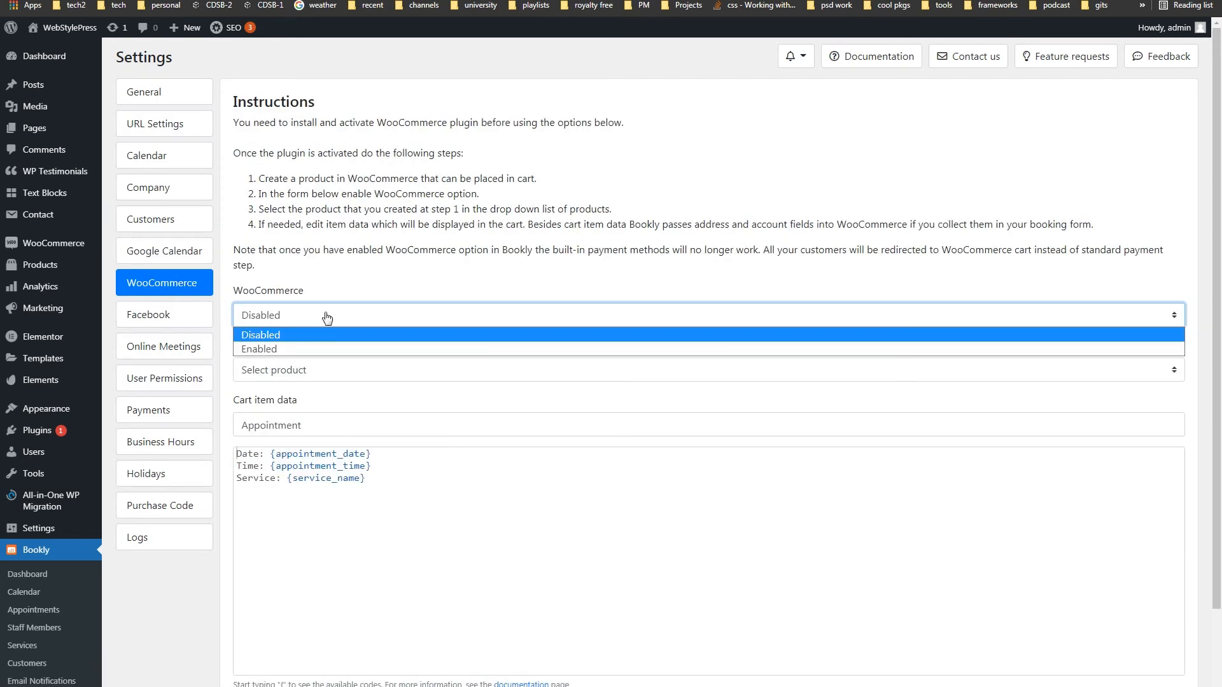
{"action": "left_click", "coordinate": [327, 317]}
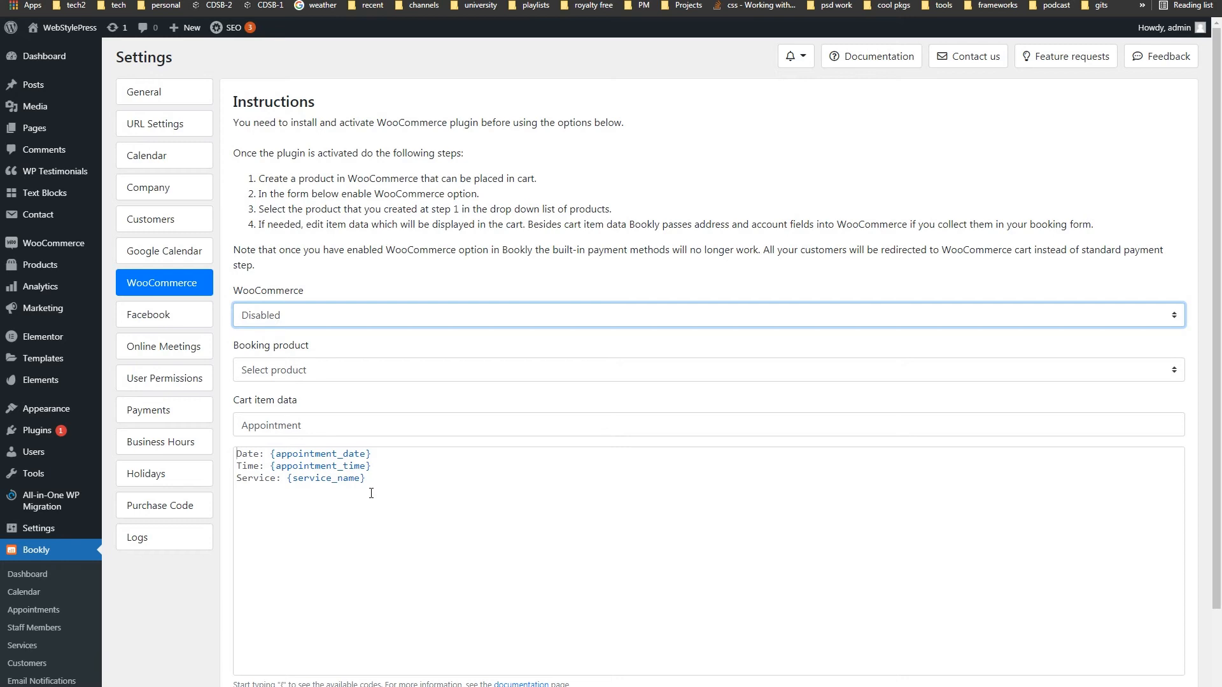
{"action": "left_click", "coordinate": [371, 494]}
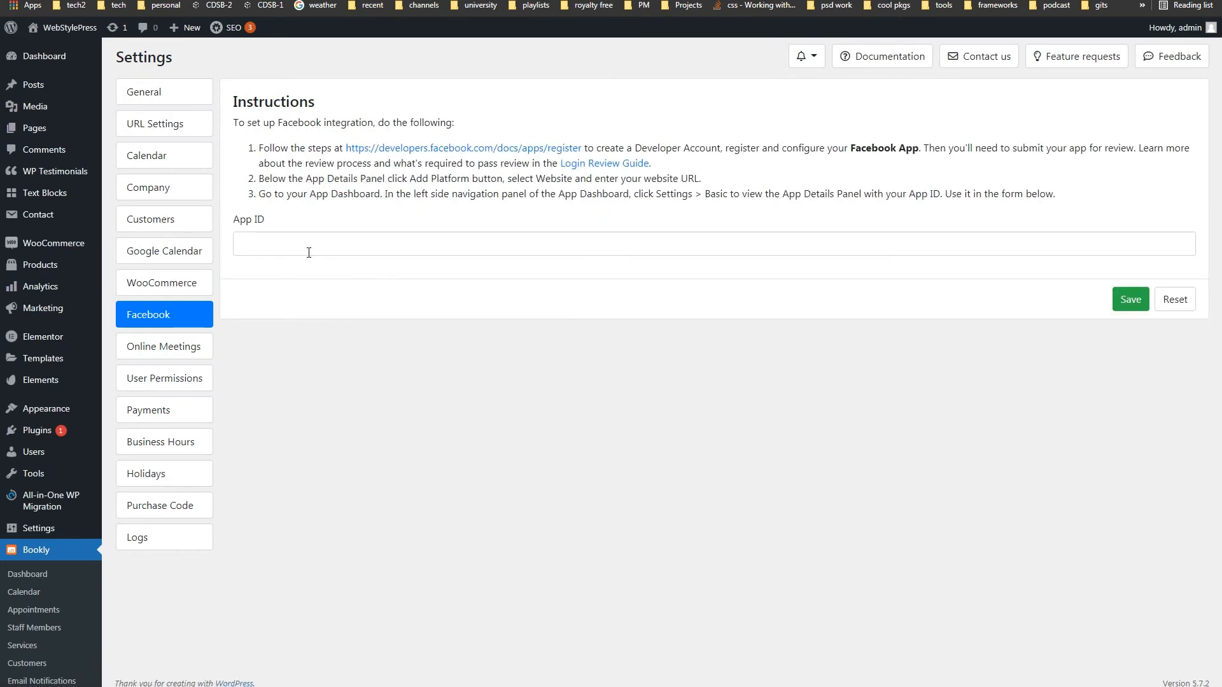
- Look over the Facebook App ID field, then view Zoom's authentication choices in Online Meetings
{"action": "left_click", "coordinate": [308, 248]}
{"action": "left_click_drag", "start_coordinate": [266, 219], "coordinate": [244, 221]}
{"action": "left_click_drag", "start_coordinate": [244, 221], "coordinate": [232, 221]}
{"action": "left_click", "coordinate": [664, 245]}
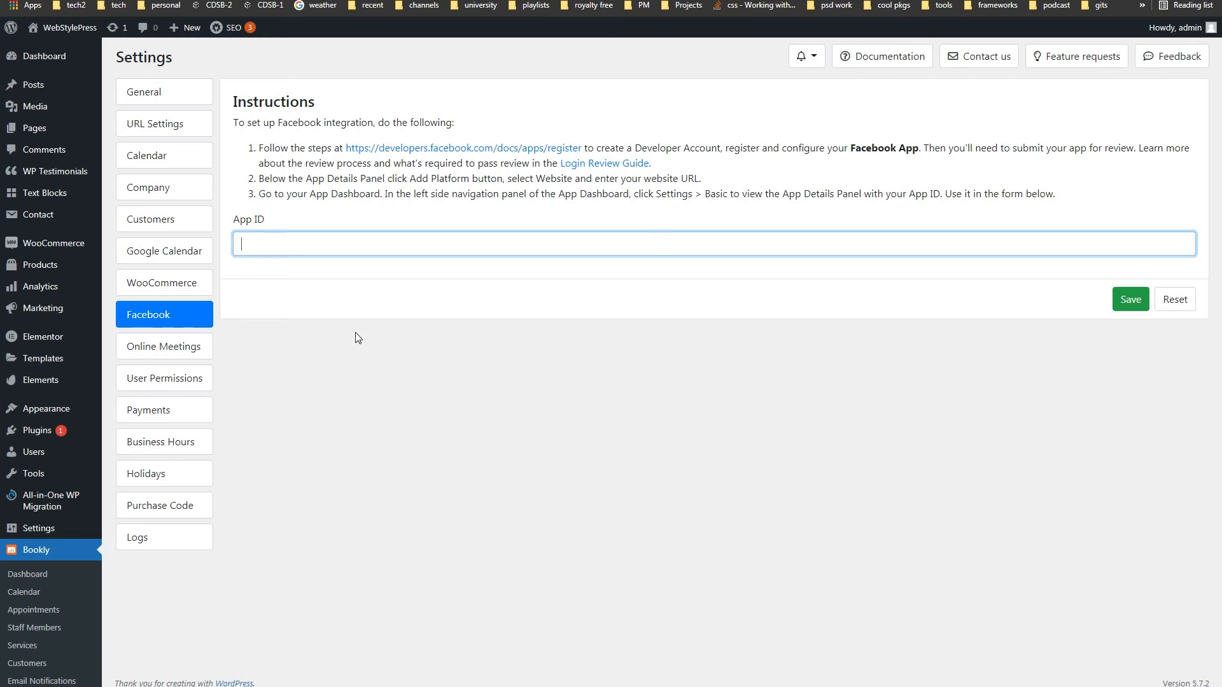
{"action": "left_click", "coordinate": [166, 347]}
{"action": "left_click", "coordinate": [355, 171]}
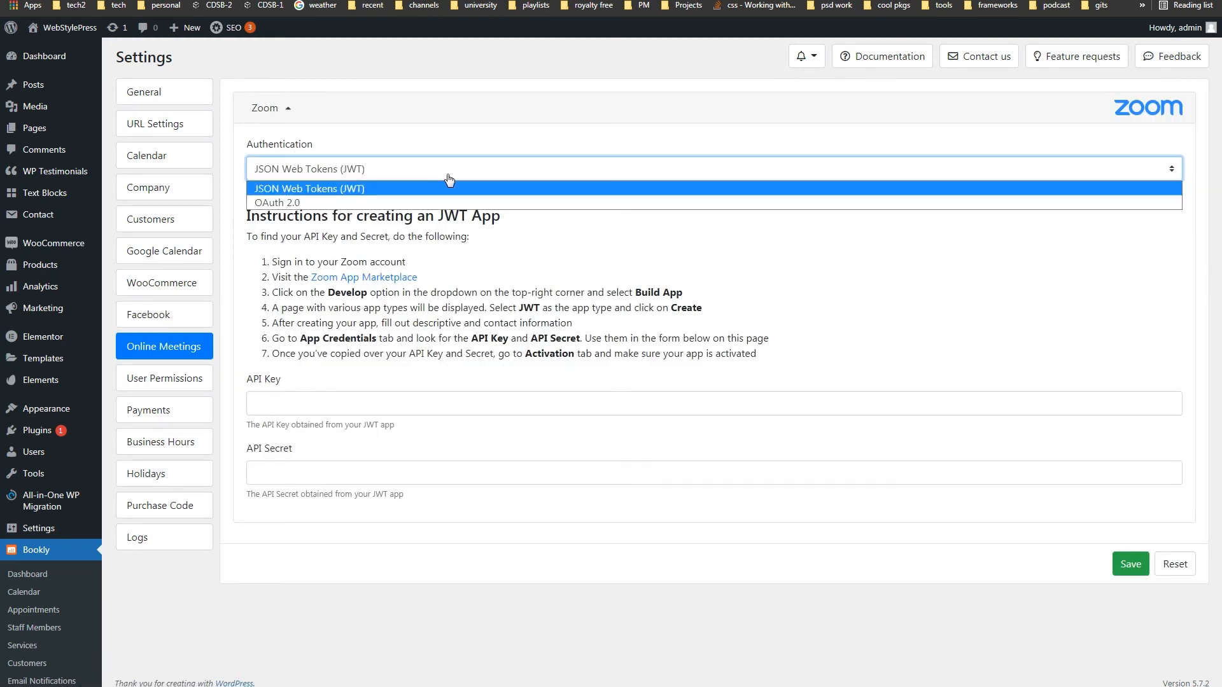
{"action": "left_click", "coordinate": [450, 184]}
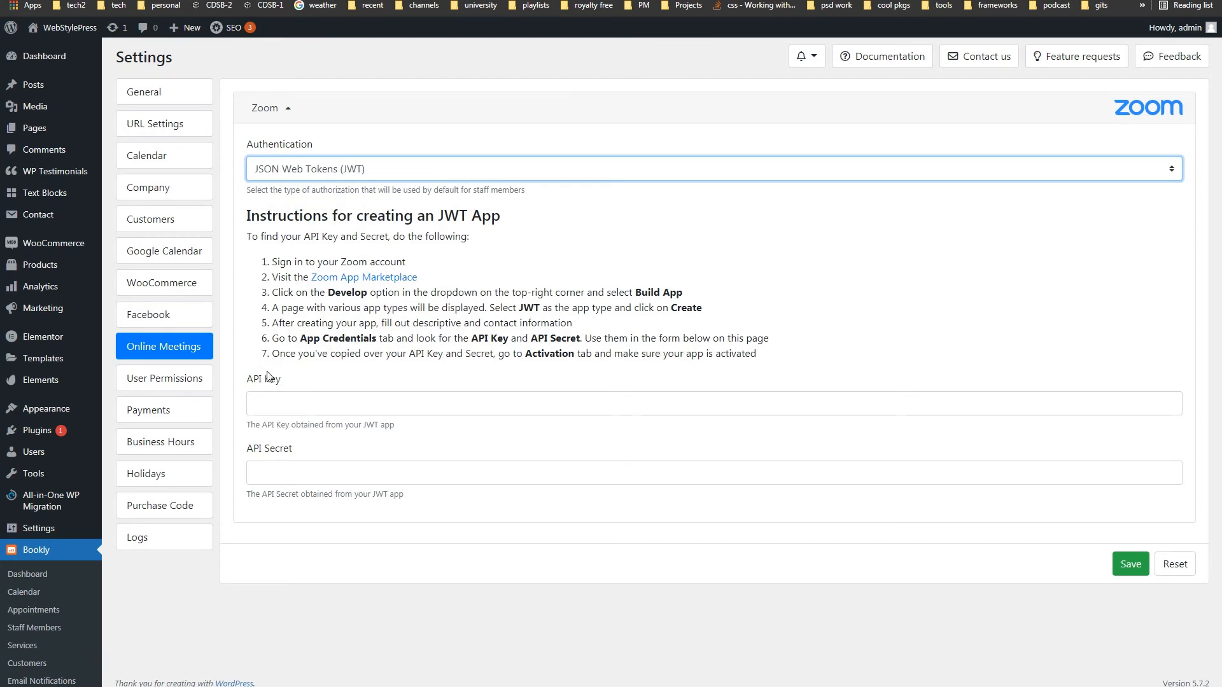
{"action": "left_click_drag", "start_coordinate": [281, 382], "coordinate": [246, 382]}
{"action": "left_click_drag", "start_coordinate": [294, 450], "coordinate": [248, 450]}
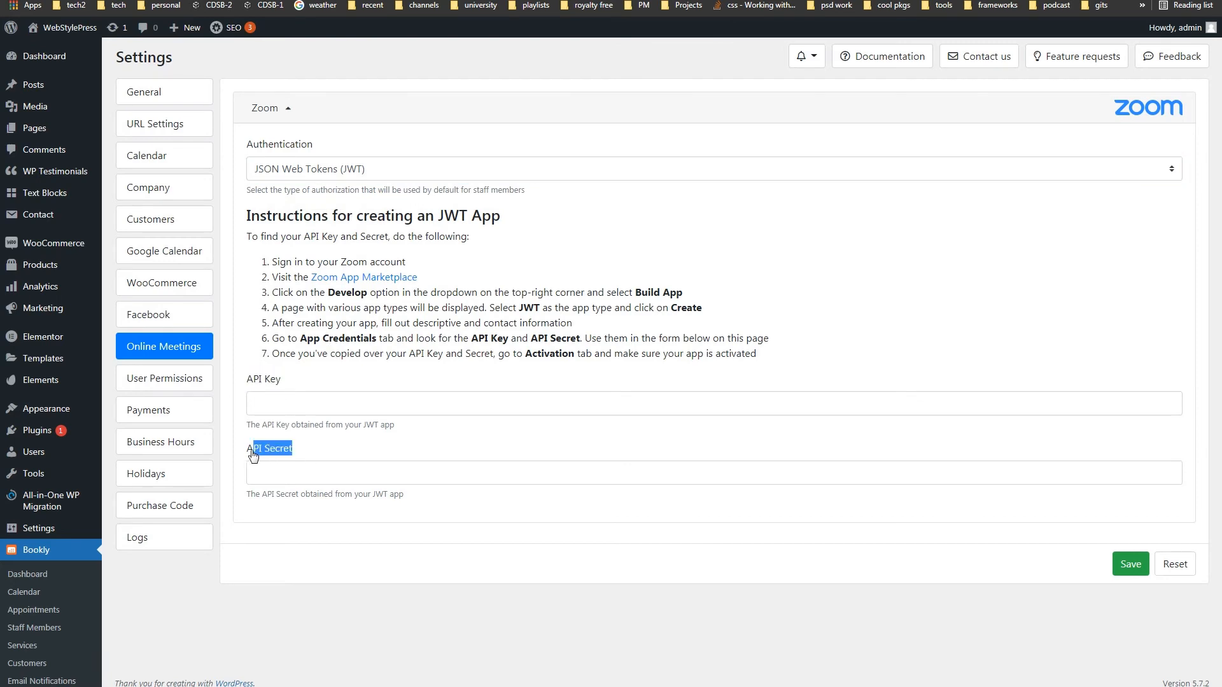
{"action": "left_click", "coordinate": [474, 609]}
- Look over the User Permissions roles, then bring up the Payments settings
{"action": "left_click", "coordinate": [139, 385]}
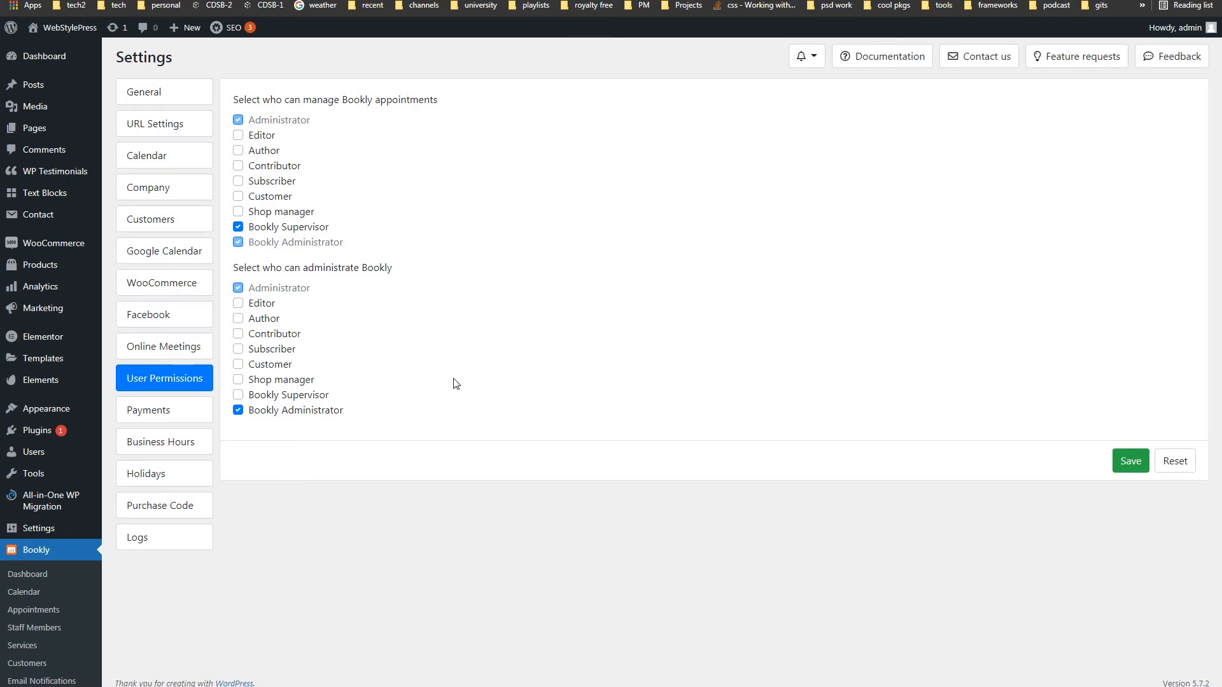
{"action": "left_click", "coordinate": [156, 411]}
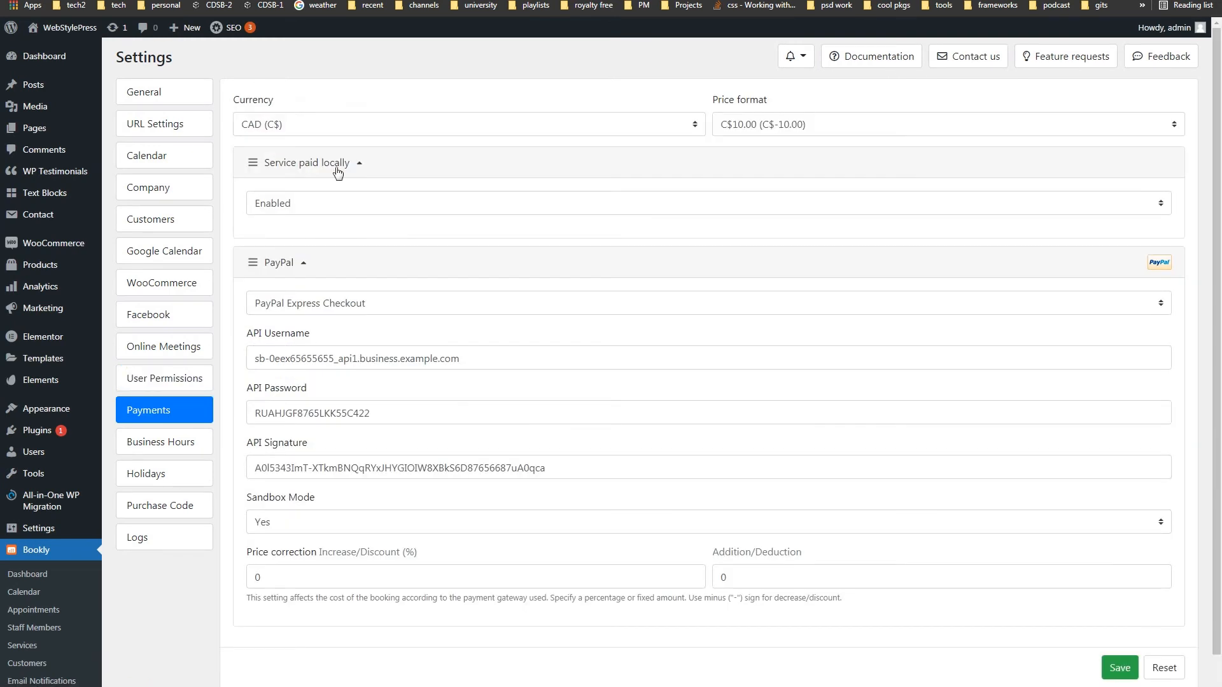
- Keep the currency at CAD (C$), the price format at C$10.00 and local payment Enabled
{"action": "left_click", "coordinate": [340, 128]}
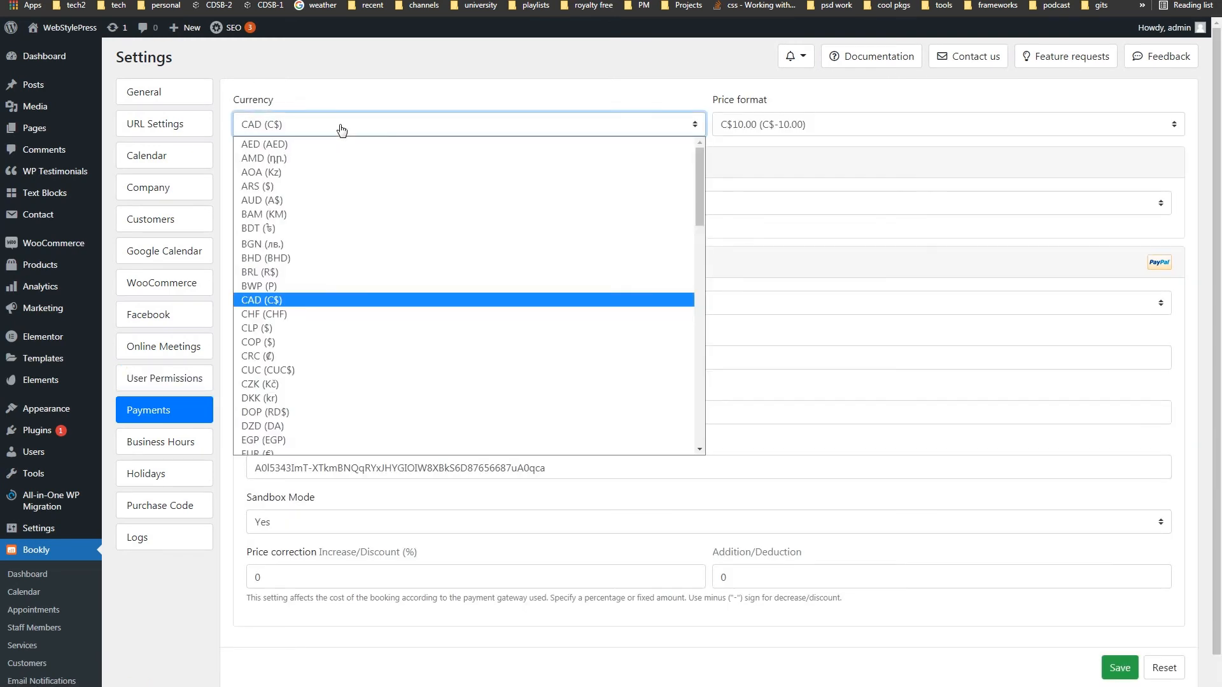
{"action": "left_click", "coordinate": [342, 129]}
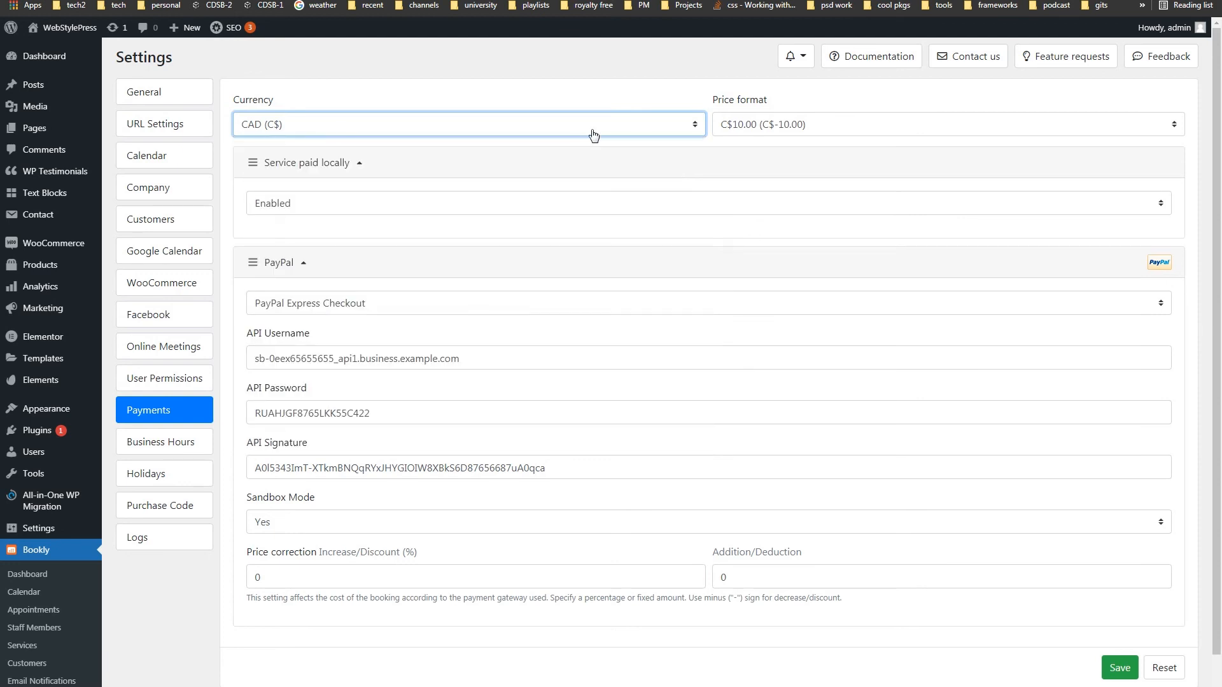
{"action": "left_click", "coordinate": [849, 127]}
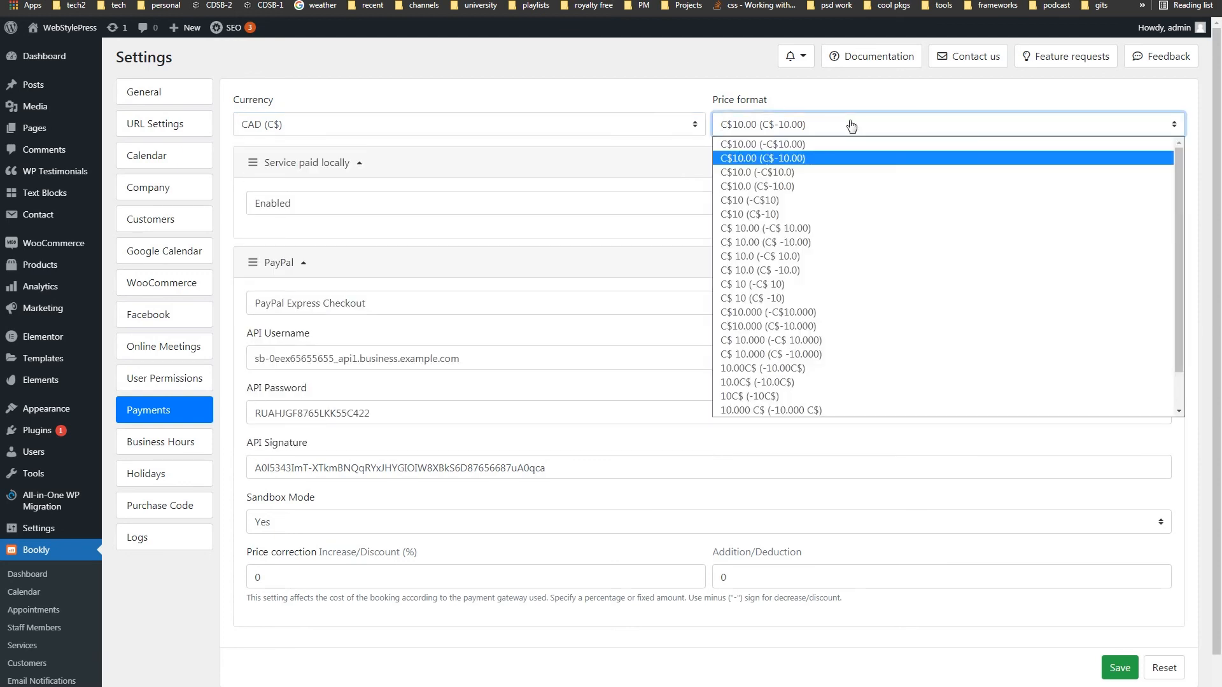
{"action": "left_click", "coordinate": [852, 126]}
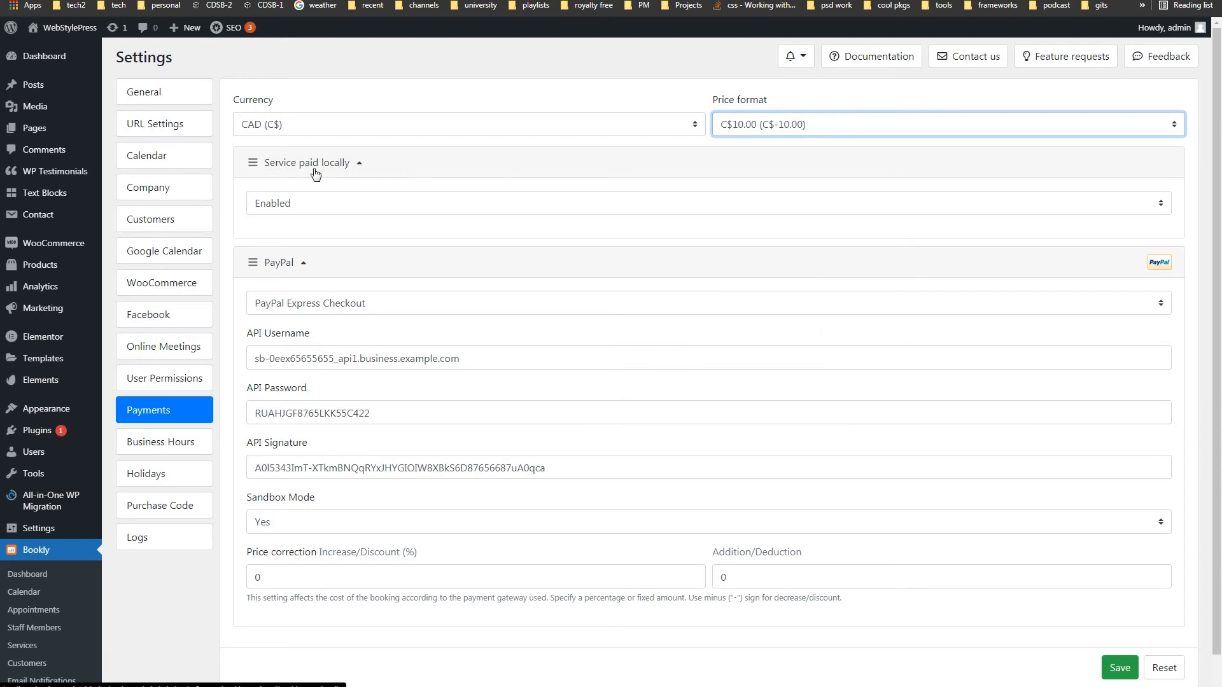
{"action": "left_click", "coordinate": [343, 206]}
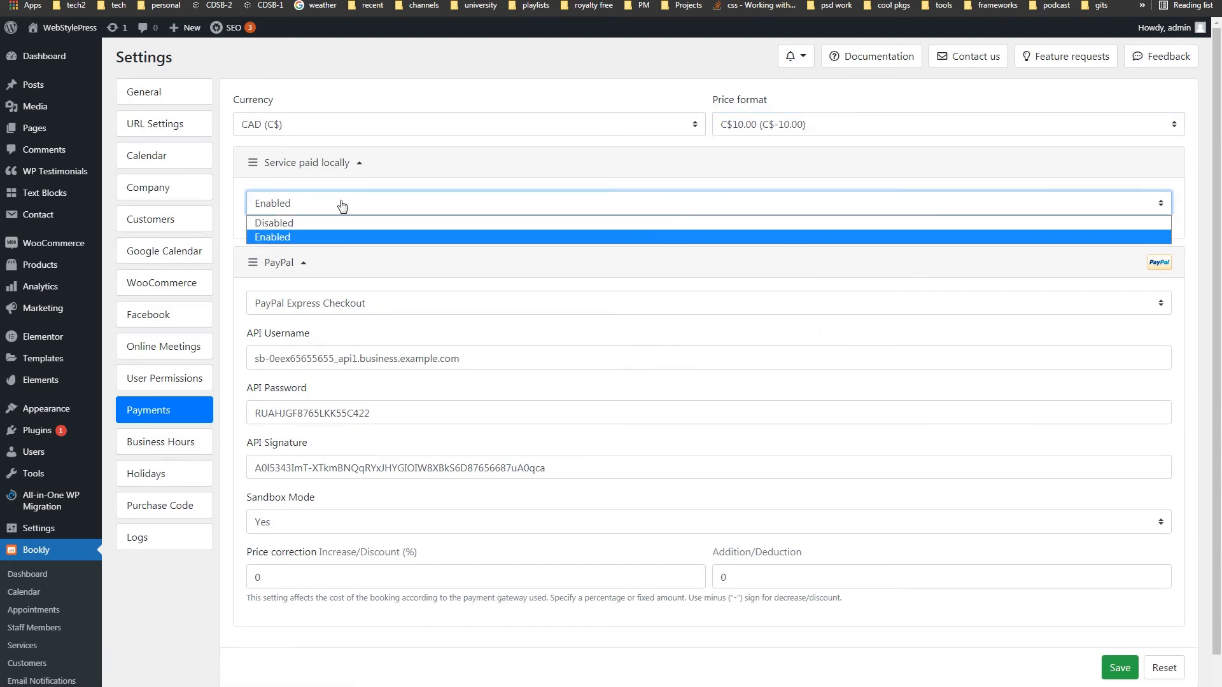
{"action": "left_click", "coordinate": [343, 206]}
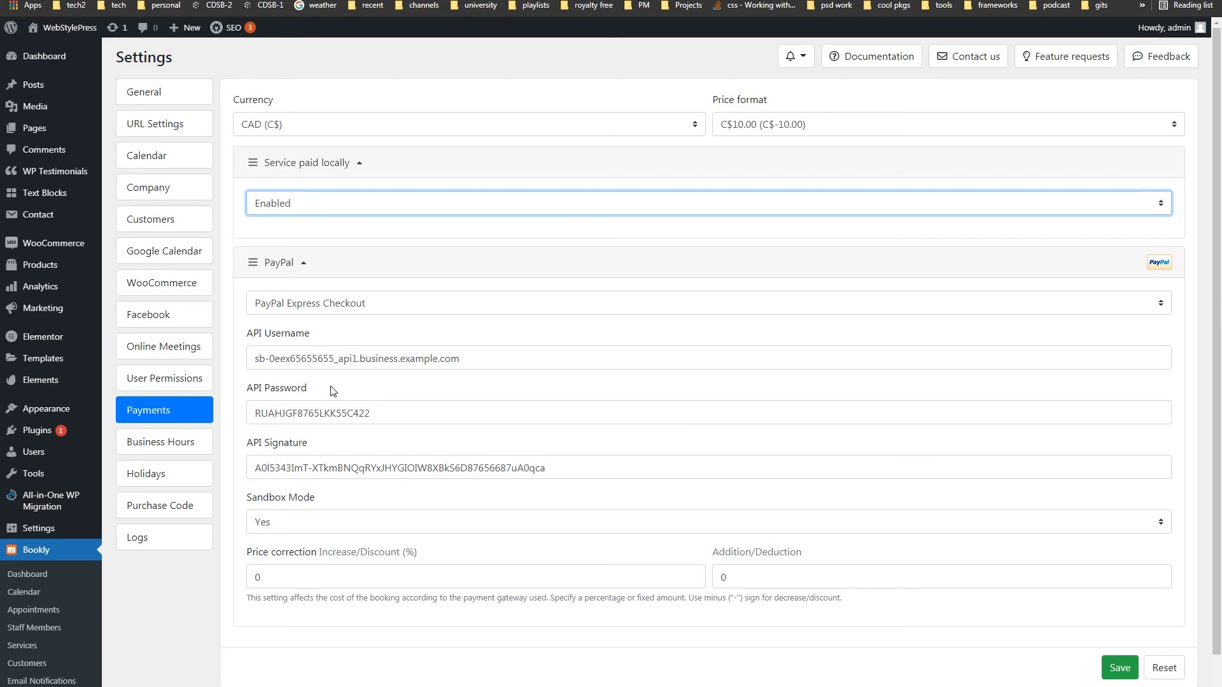
{"action": "left_click_drag", "start_coordinate": [310, 335], "coordinate": [258, 335]}
{"action": "left_click_drag", "start_coordinate": [309, 388], "coordinate": [266, 389]}
{"action": "left_click_drag", "start_coordinate": [309, 445], "coordinate": [257, 445]}
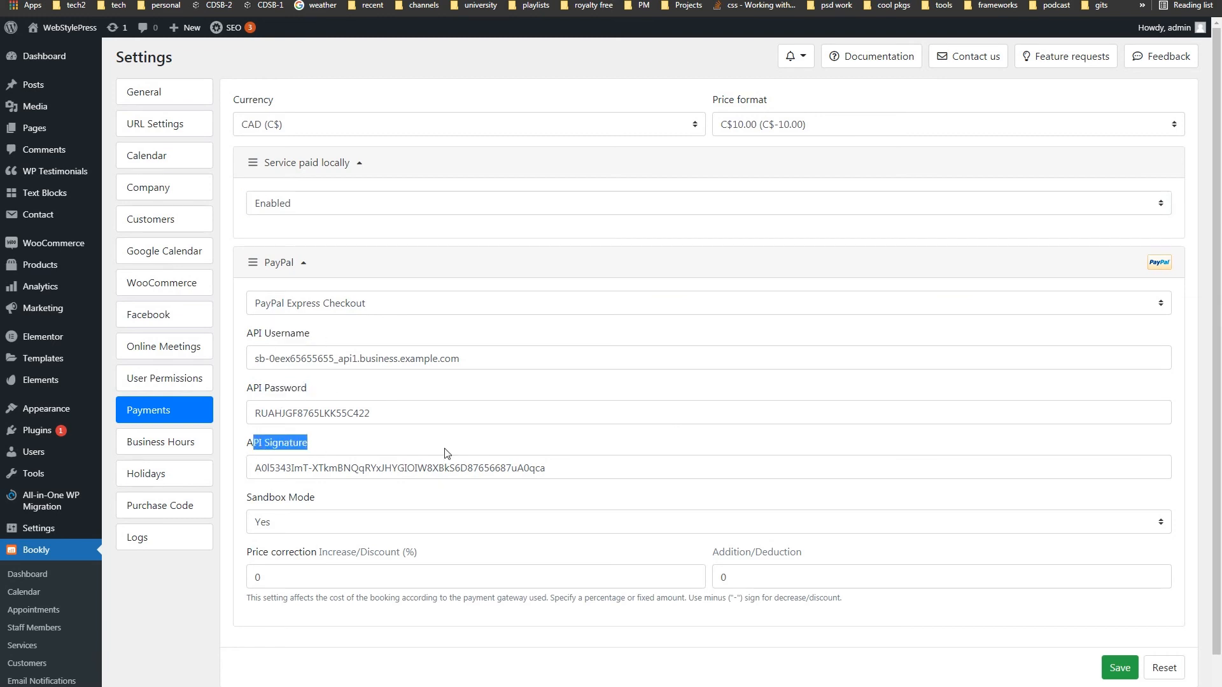
{"action": "left_click", "coordinate": [354, 527]}
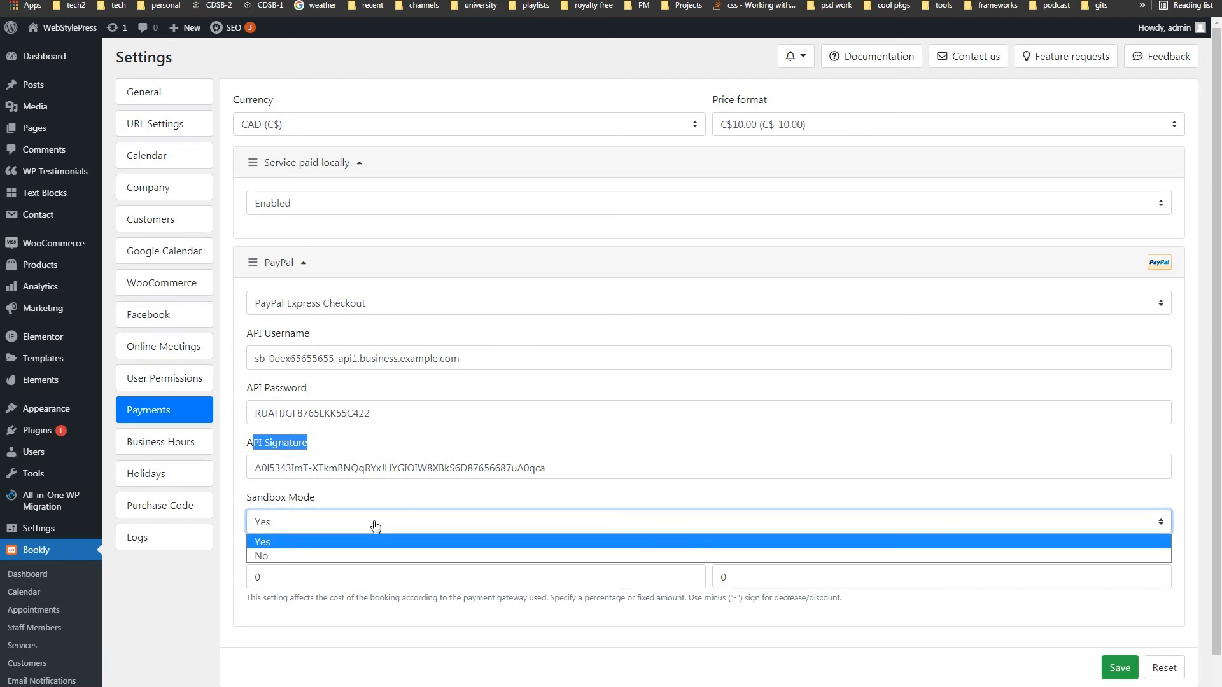
{"action": "left_click", "coordinate": [374, 525]}
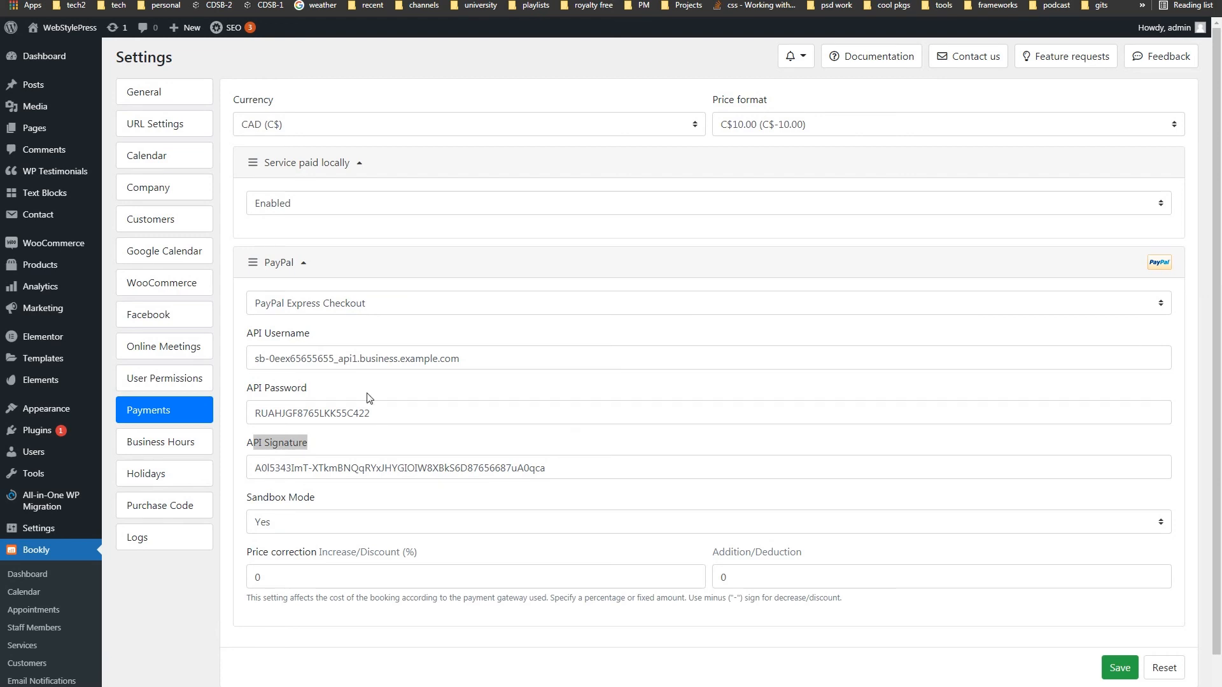
{"action": "left_click_drag", "start_coordinate": [312, 334], "coordinate": [252, 338]}
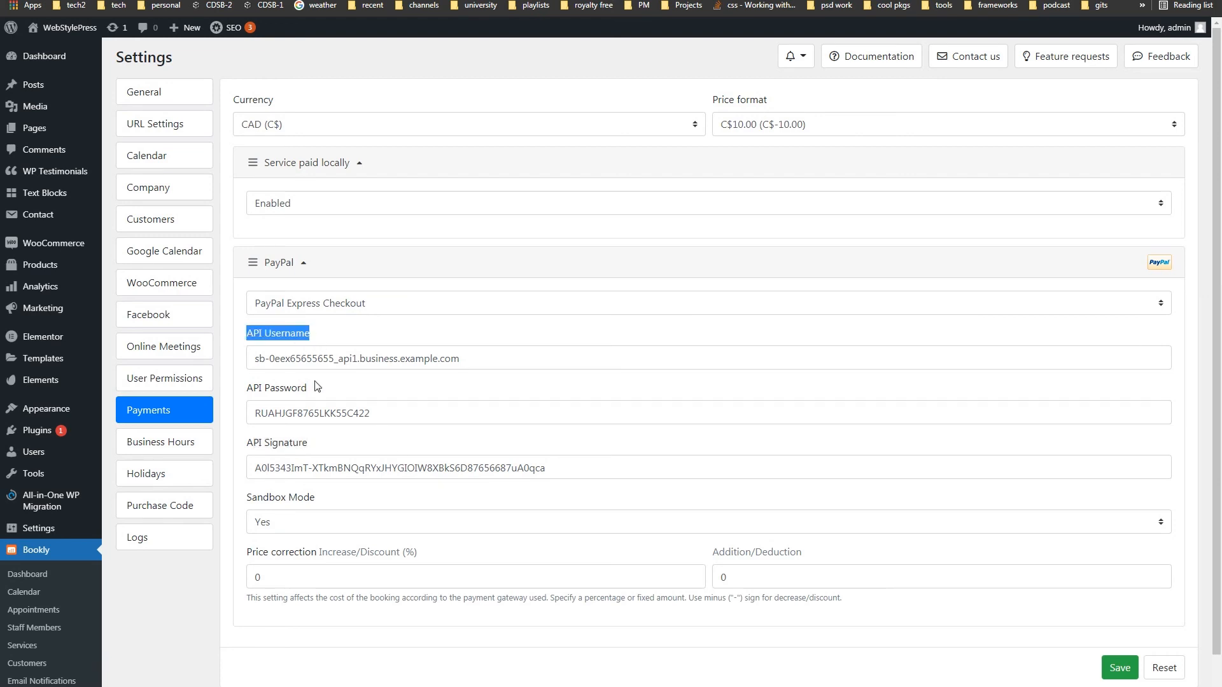
{"action": "left_click_drag", "start_coordinate": [316, 387], "coordinate": [268, 388]}
{"action": "left_click_drag", "start_coordinate": [312, 443], "coordinate": [274, 446]}
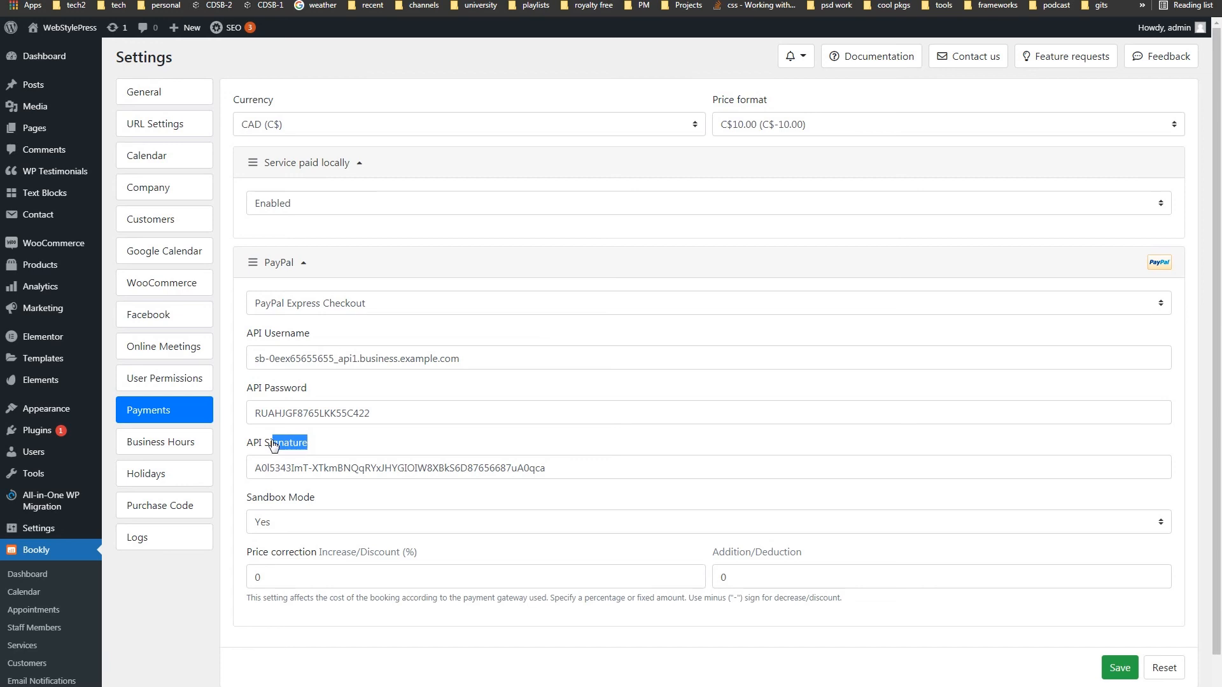
{"action": "left_click", "coordinate": [344, 523]}
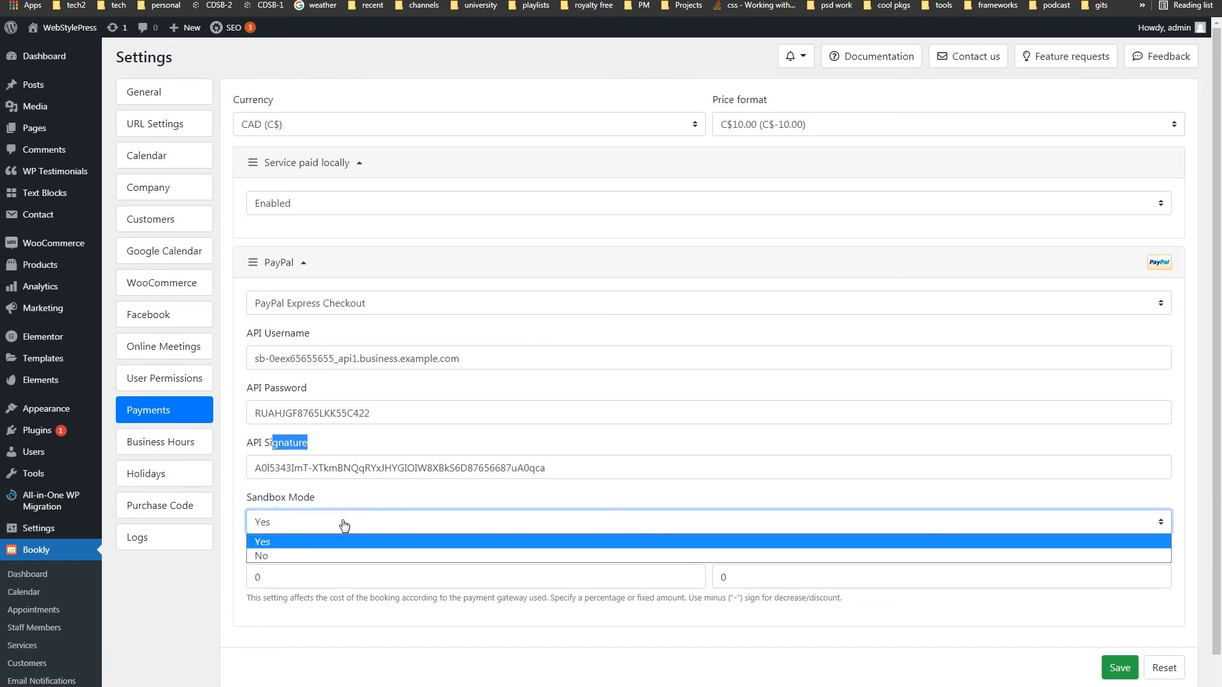
{"action": "left_click", "coordinate": [344, 523]}
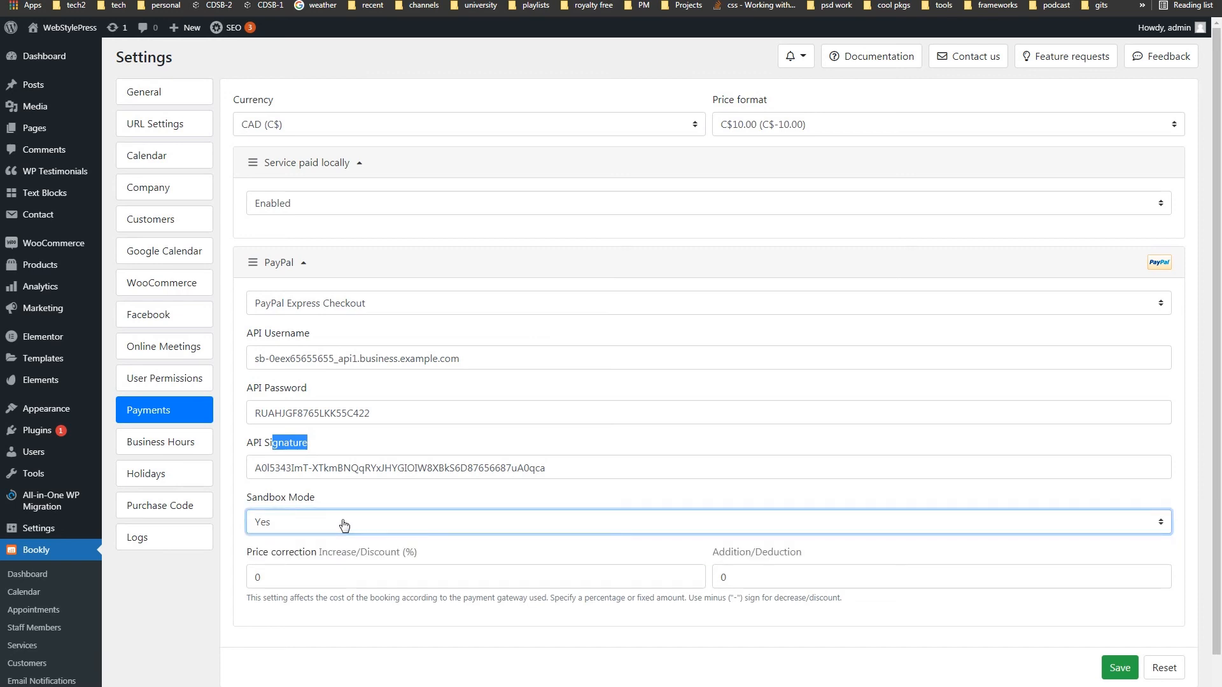
{"action": "left_click", "coordinate": [362, 572]}
{"action": "left_click_drag", "start_coordinate": [711, 552], "coordinate": [815, 560]}
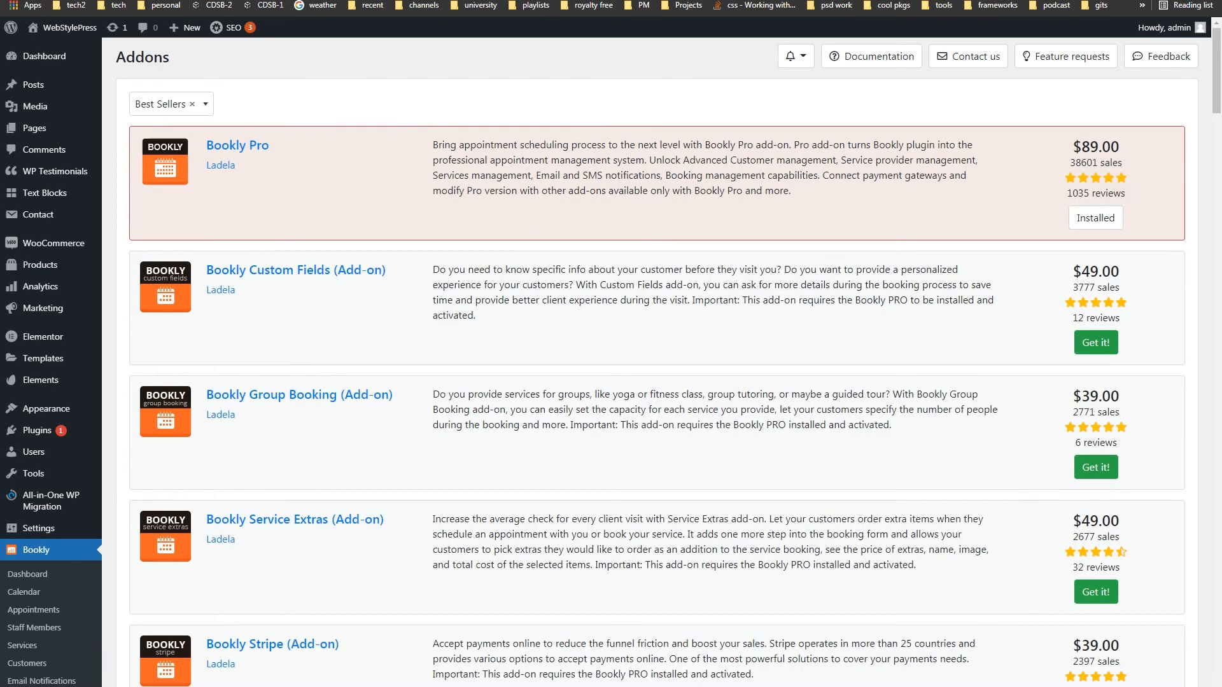
{"action": "key", "text": "ctrl+f"}
{"action": "type", "text": "tax"}
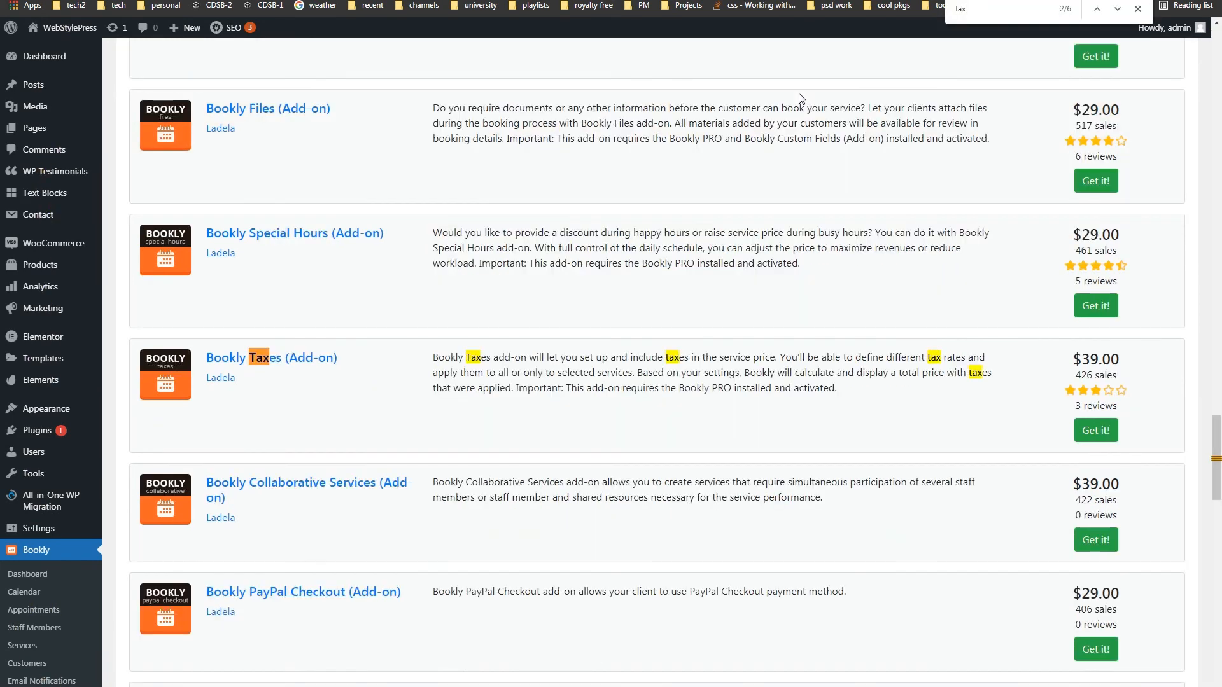
{"action": "key", "text": "Return"}
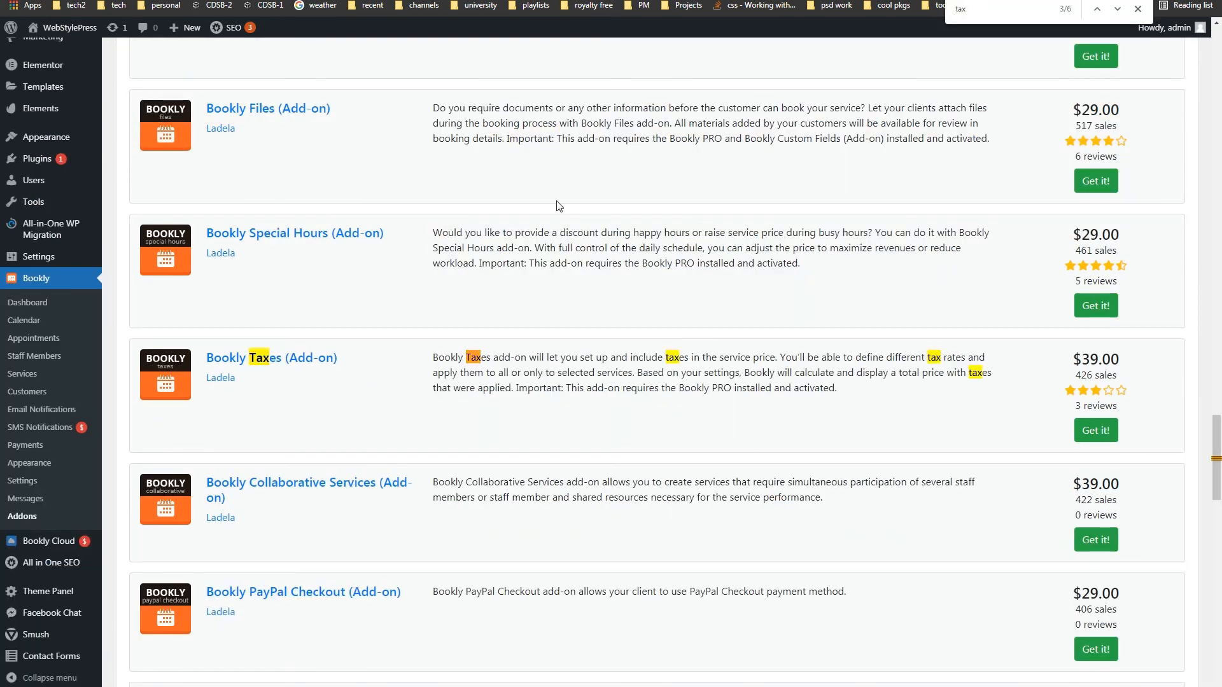
{"action": "left_click_drag", "start_coordinate": [338, 359], "coordinate": [208, 363]}
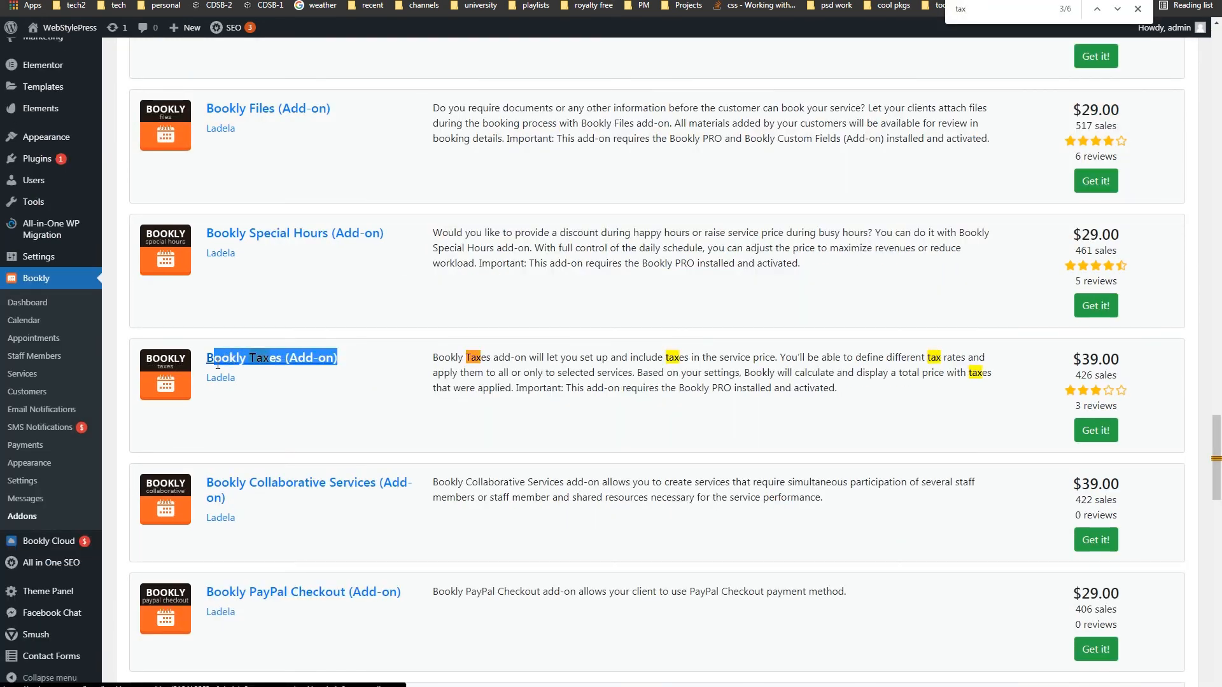
{"action": "left_click_drag", "start_coordinate": [1072, 360], "coordinate": [1123, 369]}
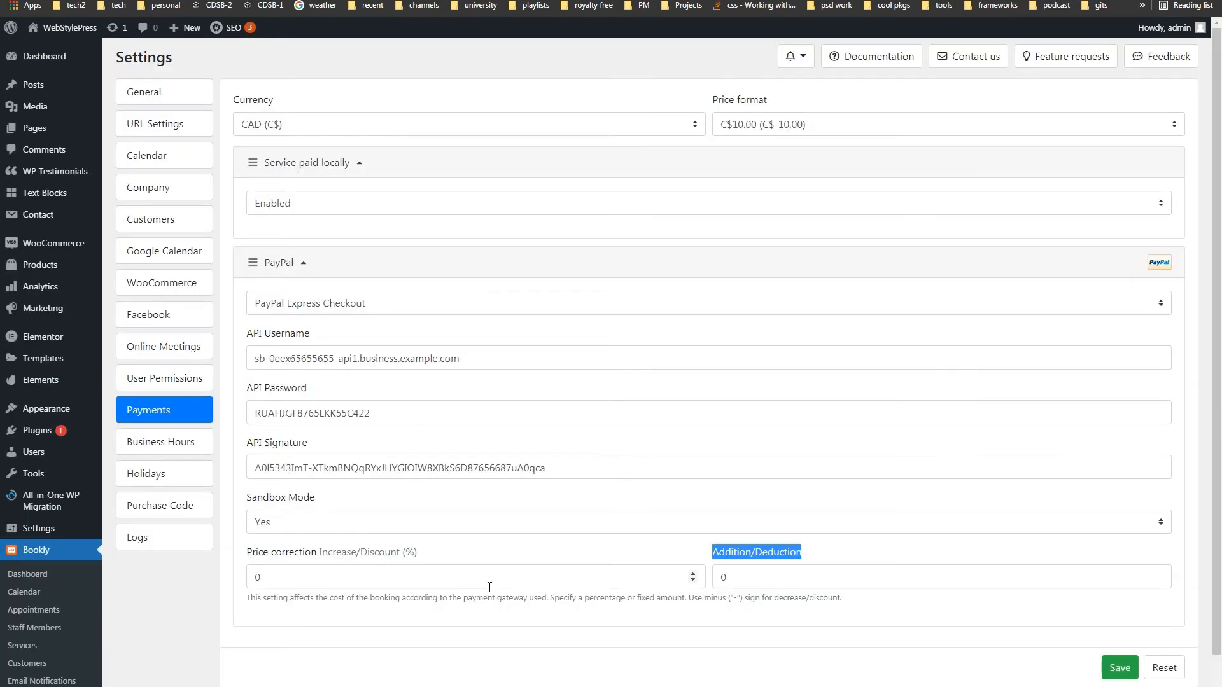
- Leave the PayPal gateway set to PayPal Express Checkout after reviewing Price correction
{"action": "left_click_drag", "start_coordinate": [245, 553], "coordinate": [764, 580]}
{"action": "left_click", "coordinate": [462, 663]}
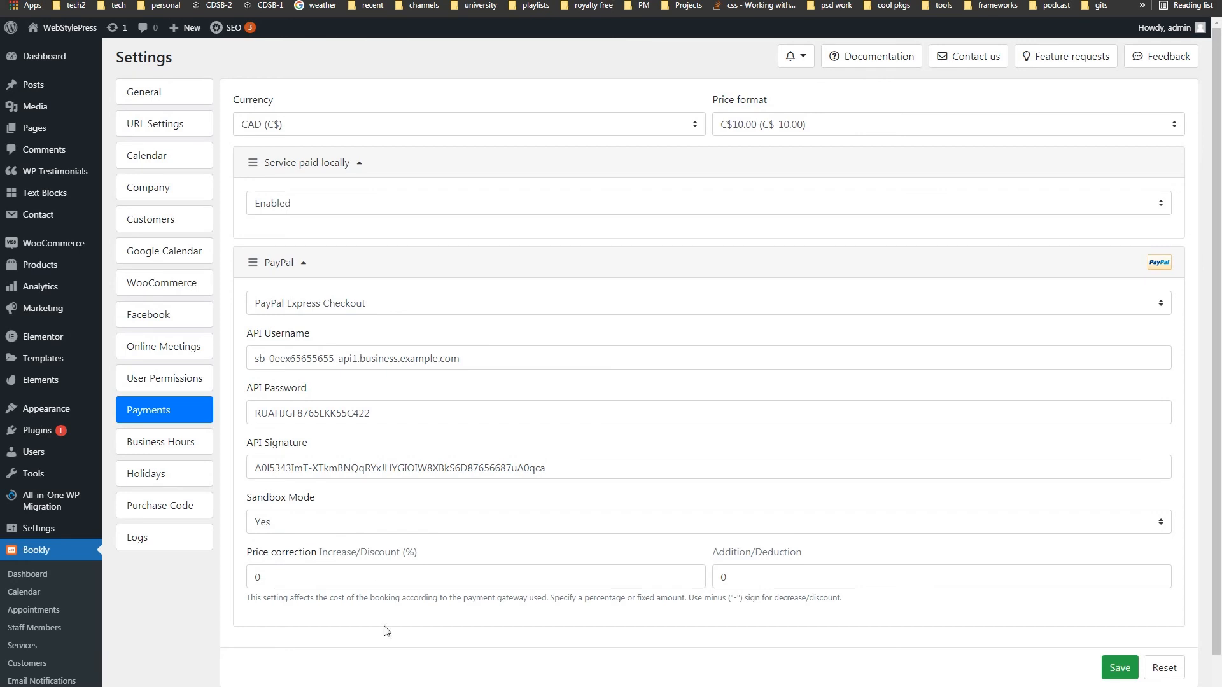
{"action": "left_click", "coordinate": [312, 309]}
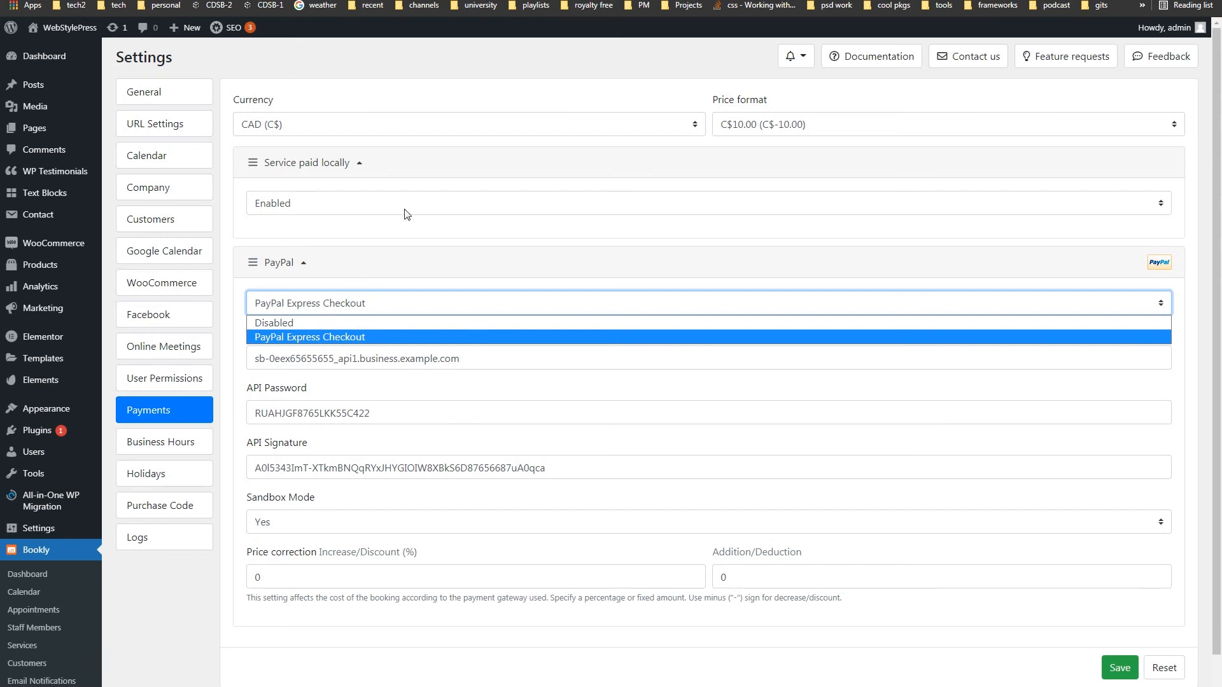
{"action": "left_click", "coordinate": [910, 1]}
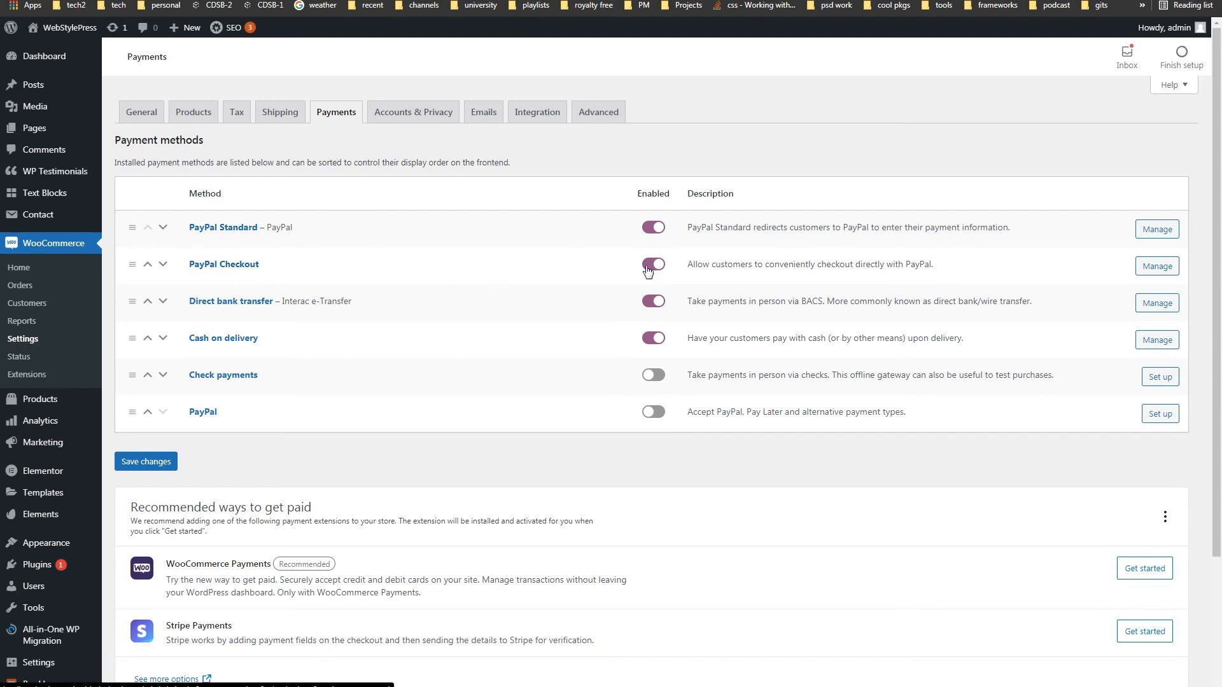
- Scroll down WooCommerce's payment methods list and back up
{"action": "scroll", "coordinate": [745, 490], "scroll_direction": "down", "scroll_amount": 2}
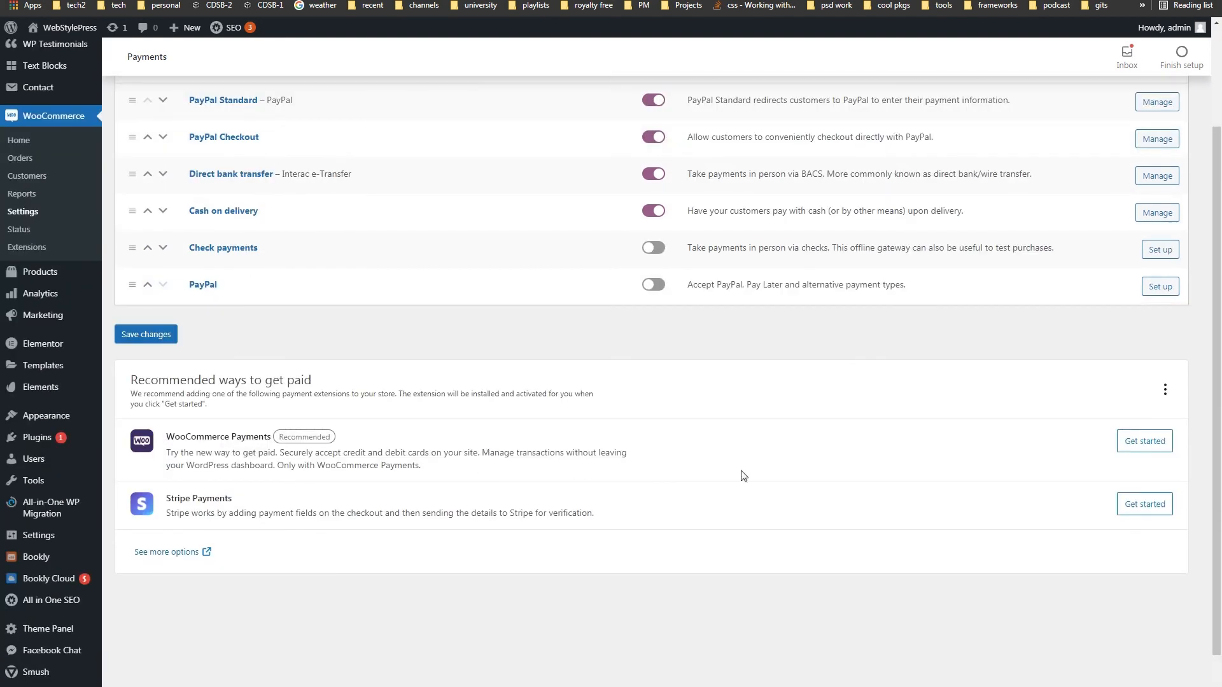
{"action": "scroll", "coordinate": [741, 474], "scroll_direction": "up", "scroll_amount": 2}
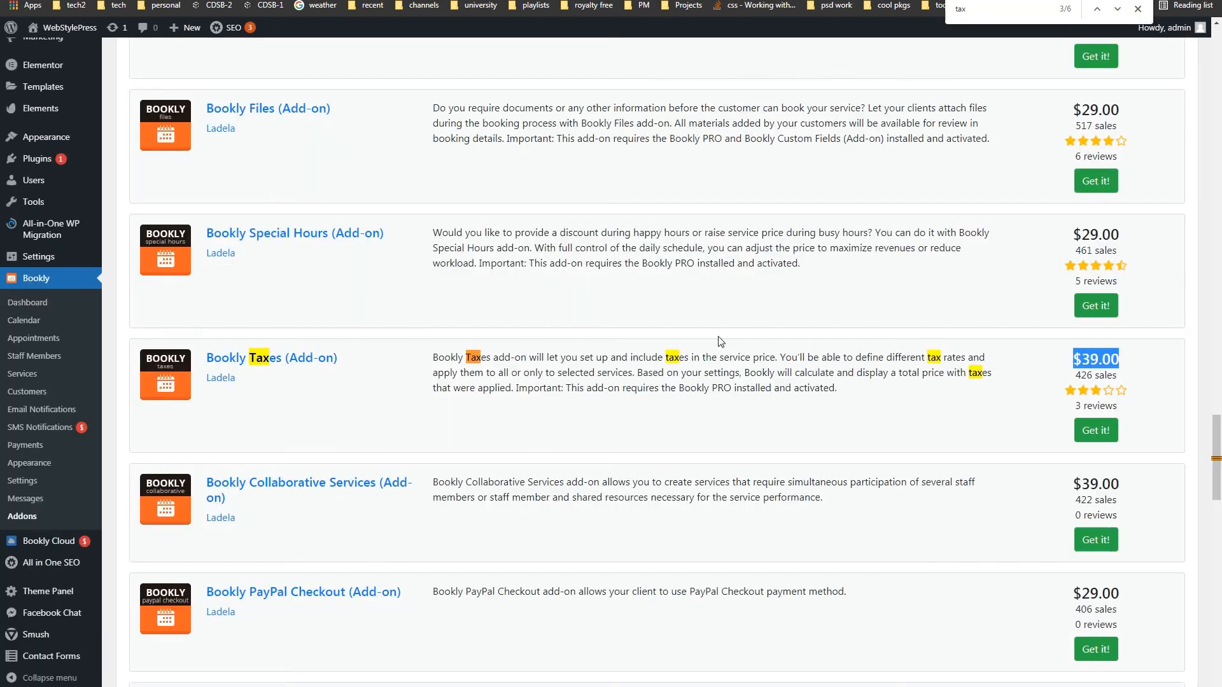
- Search the add-ons page for 'stripe' and highlight the Bookly Stripe add-on
{"action": "left_click", "coordinate": [1011, 12]}
{"action": "key", "text": "ctrl+a"}
{"action": "key", "text": "BackSpace"}
{"action": "type", "text": "stripe"}
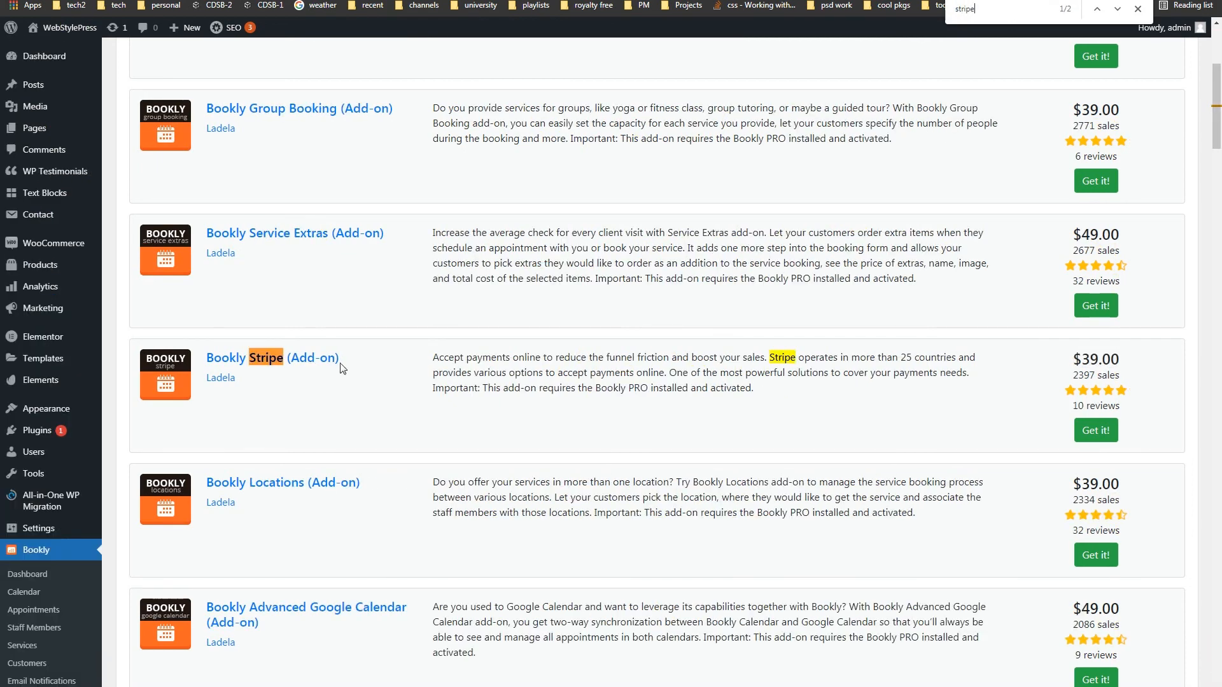
{"action": "left_click_drag", "start_coordinate": [355, 364], "coordinate": [207, 358]}
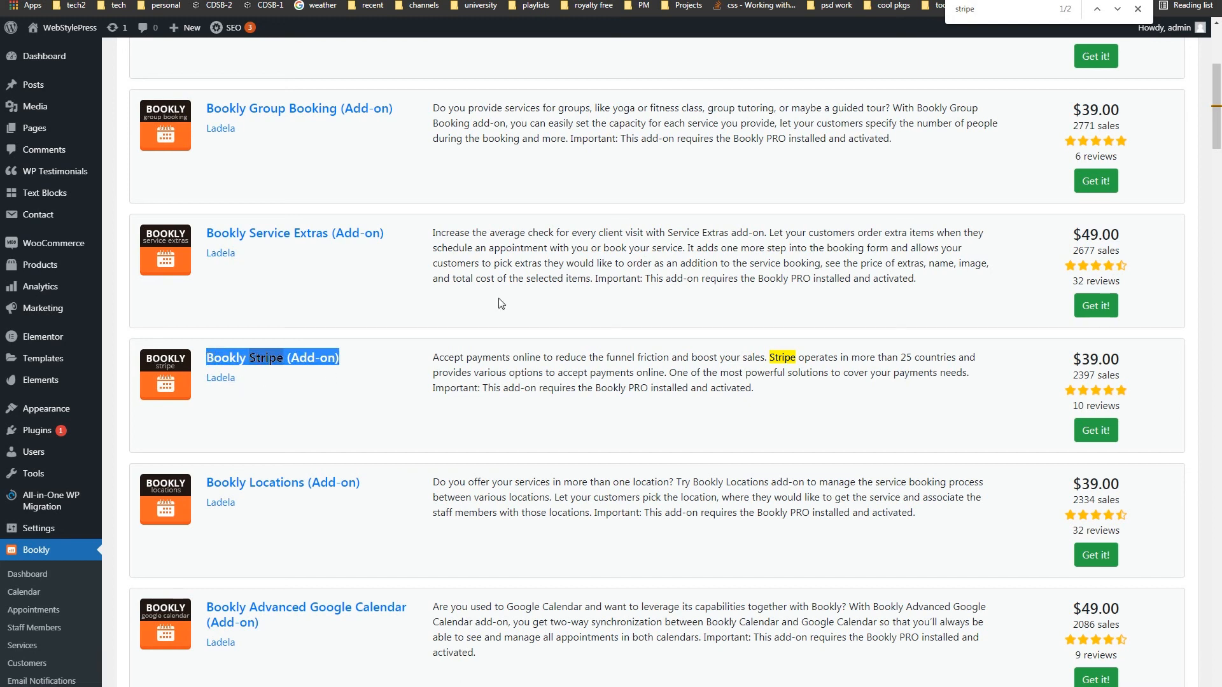
- Search the page for 'paypal' and step through its matches
{"action": "key", "text": "ctrl+f"}
{"action": "type", "text": "paypal"}
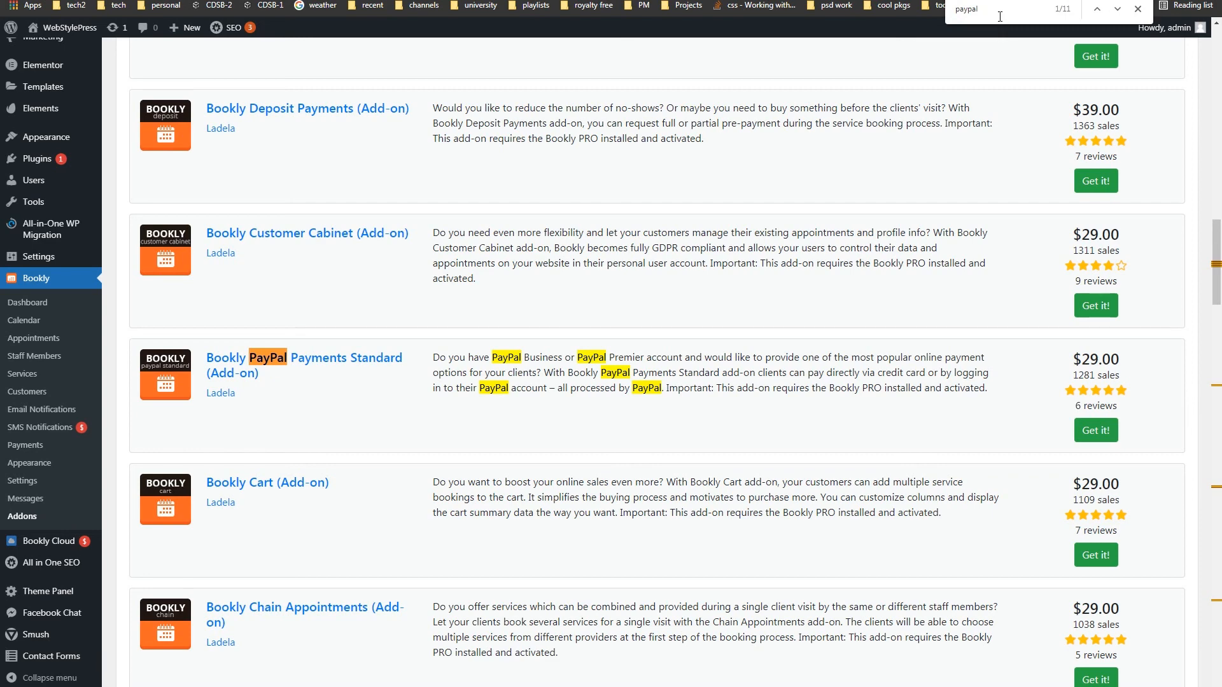
{"action": "key", "text": "Return"}
{"action": "key", "text": "Return"}
{"action": "key", "text": "Return"}
{"action": "key", "text": "Return"}
{"action": "key", "text": "Return"}
{"action": "key", "text": "Return"}
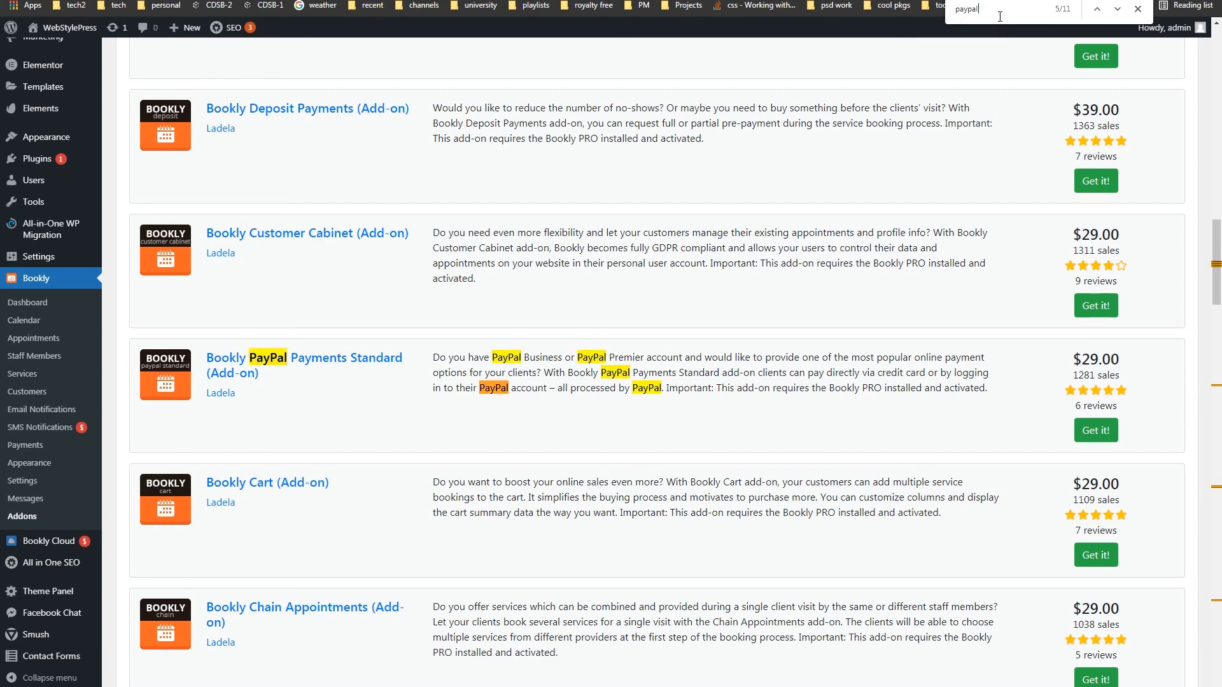
{"action": "key", "text": "Return"}
{"action": "key", "text": "Return"}
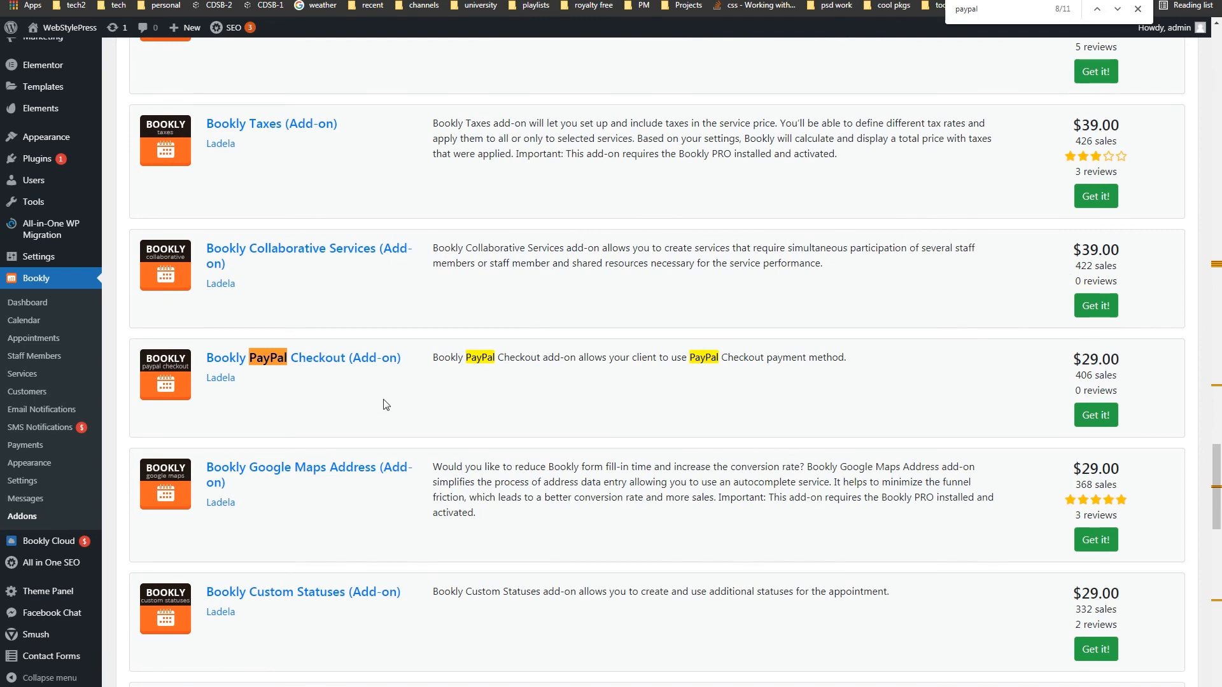
- Close the find bar, return to the catalogue top and highlight Bookly Pro
{"action": "key", "text": "Escape"}
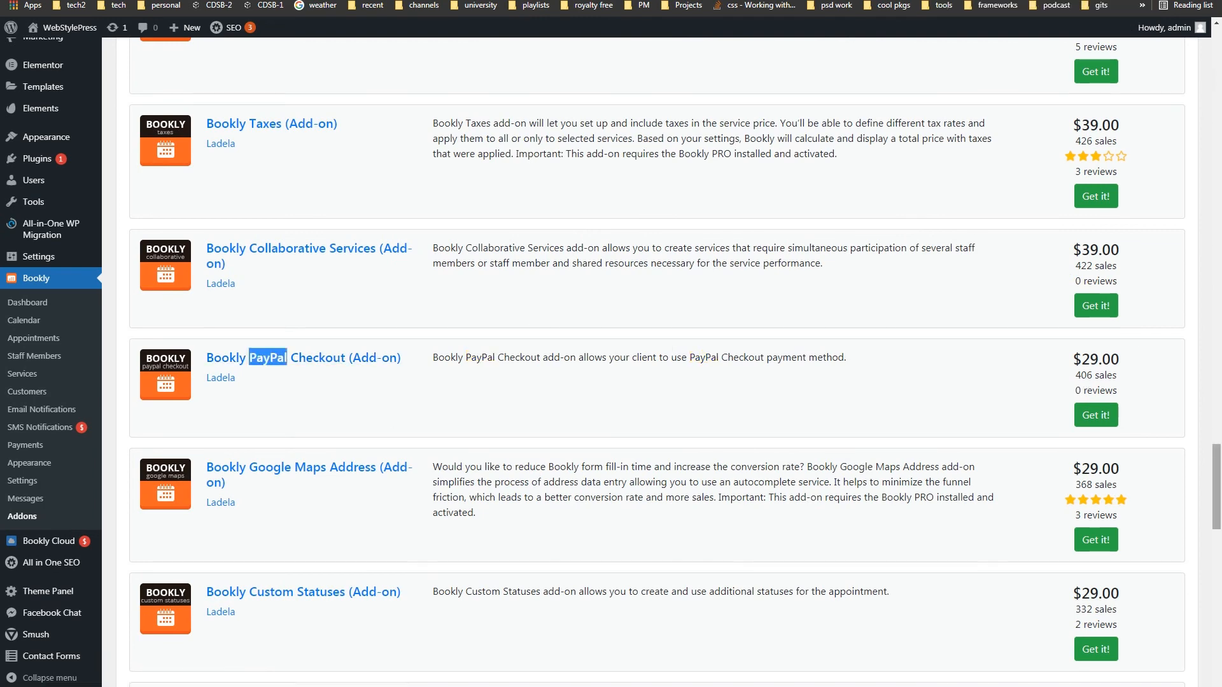
{"action": "left_click_drag", "start_coordinate": [1216, 487], "coordinate": [1215, 48]}
{"action": "mouse_move", "coordinate": [202, 144]}
{"action": "left_mouse_down"}
{"action": "mouse_move", "coordinate": [249, 145]}
{"action": "mouse_move", "coordinate": [209, 131]}
{"action": "left_mouse_up"}
{"action": "left_click", "coordinate": [357, 95]}
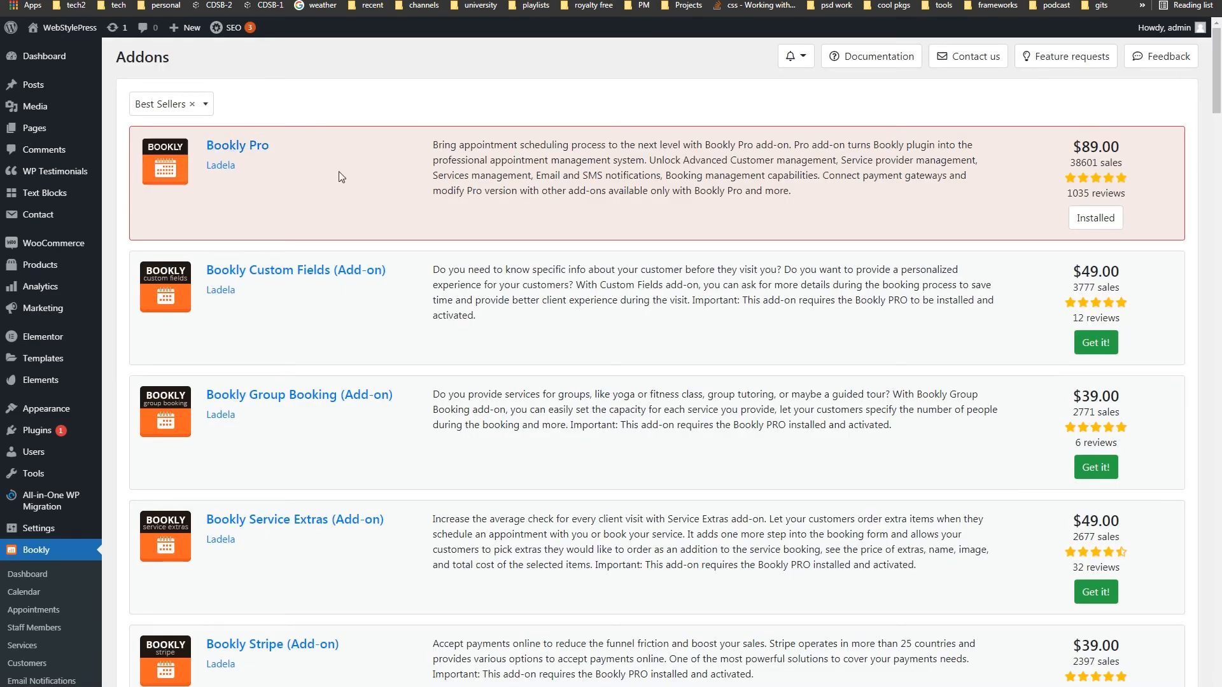
- Scroll past the PayPal payment settings and go to the Business Hours tab
{"action": "left_click_drag", "start_coordinate": [299, 146], "coordinate": [212, 145]}
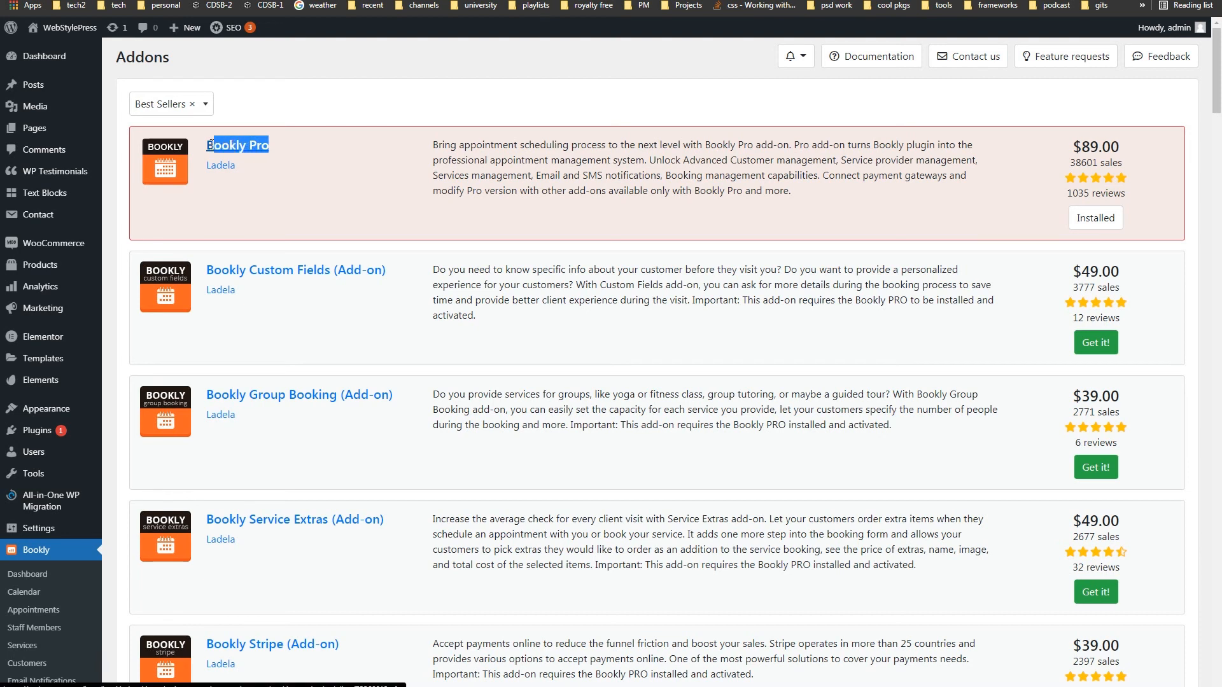
{"action": "left_click", "coordinate": [360, 104]}
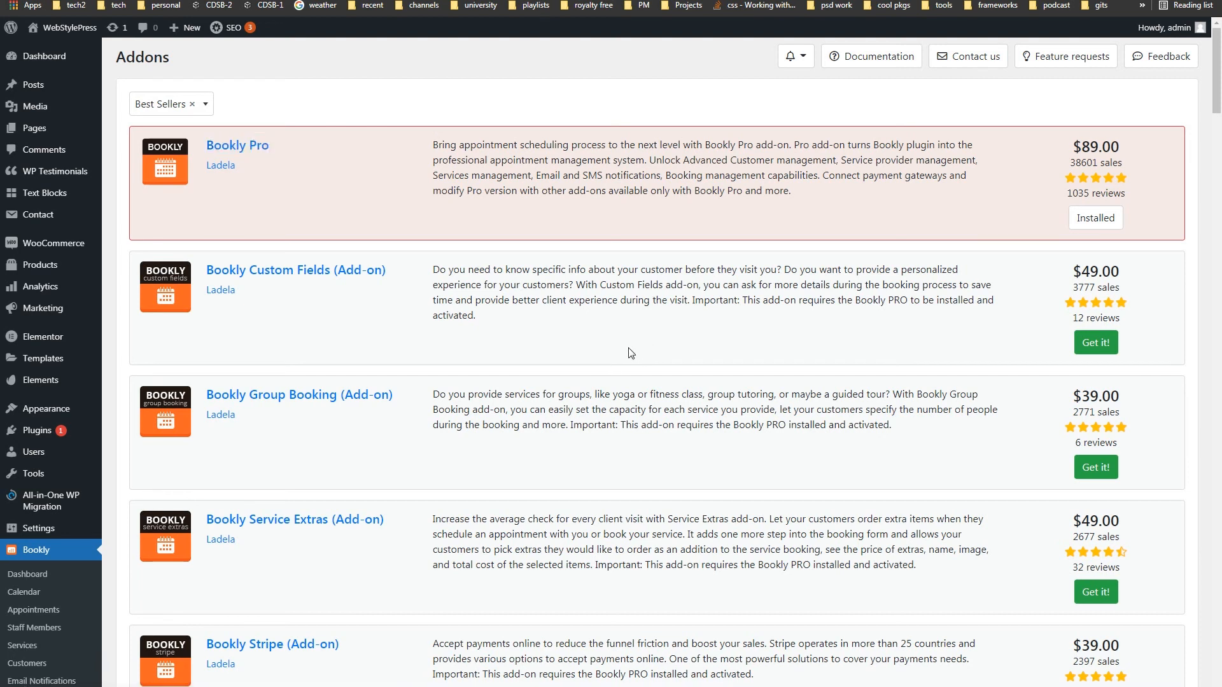
{"action": "scroll", "coordinate": [628, 353], "scroll_direction": "down", "scroll_amount": 5}
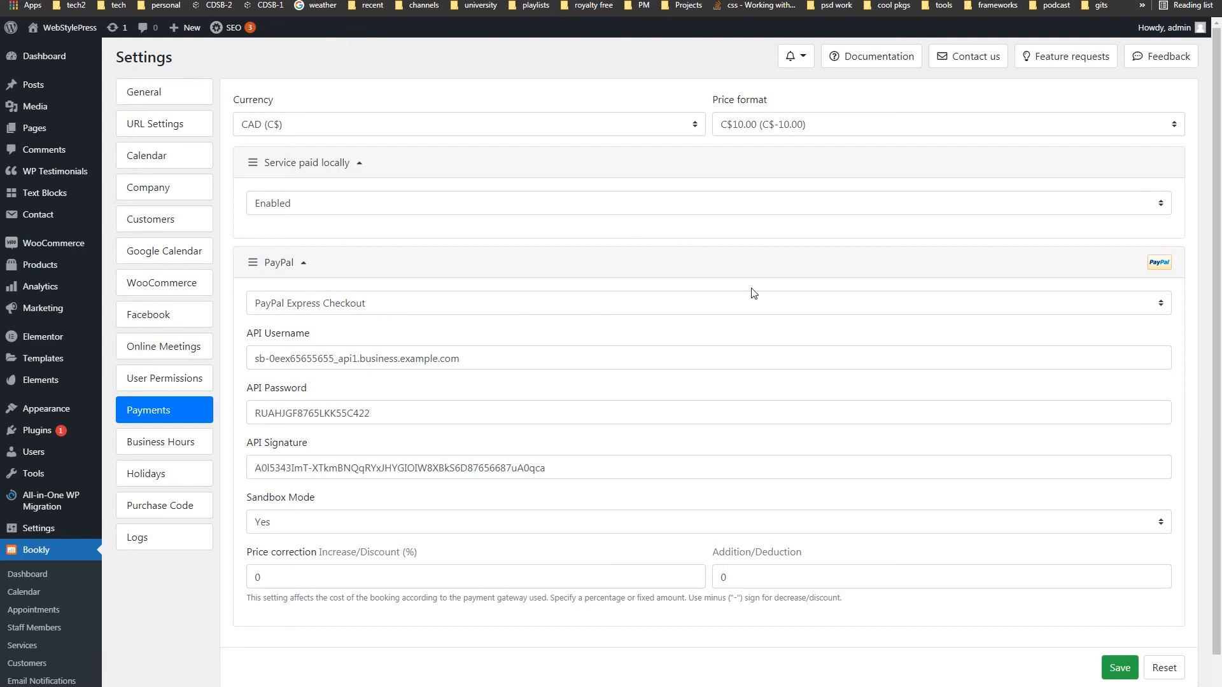
{"action": "left_click", "coordinate": [179, 447]}
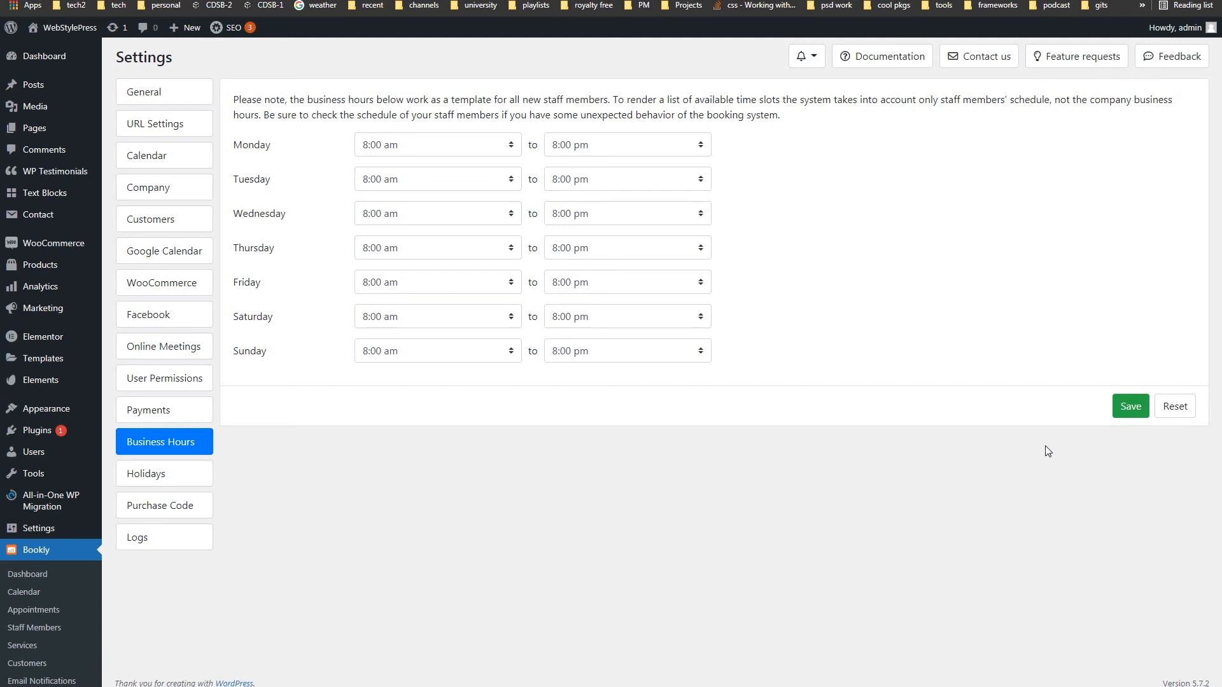
{"action": "left_click_drag", "start_coordinate": [259, 146], "coordinate": [266, 311]}
{"action": "left_click", "coordinate": [249, 178]}
{"action": "left_click", "coordinate": [459, 324]}
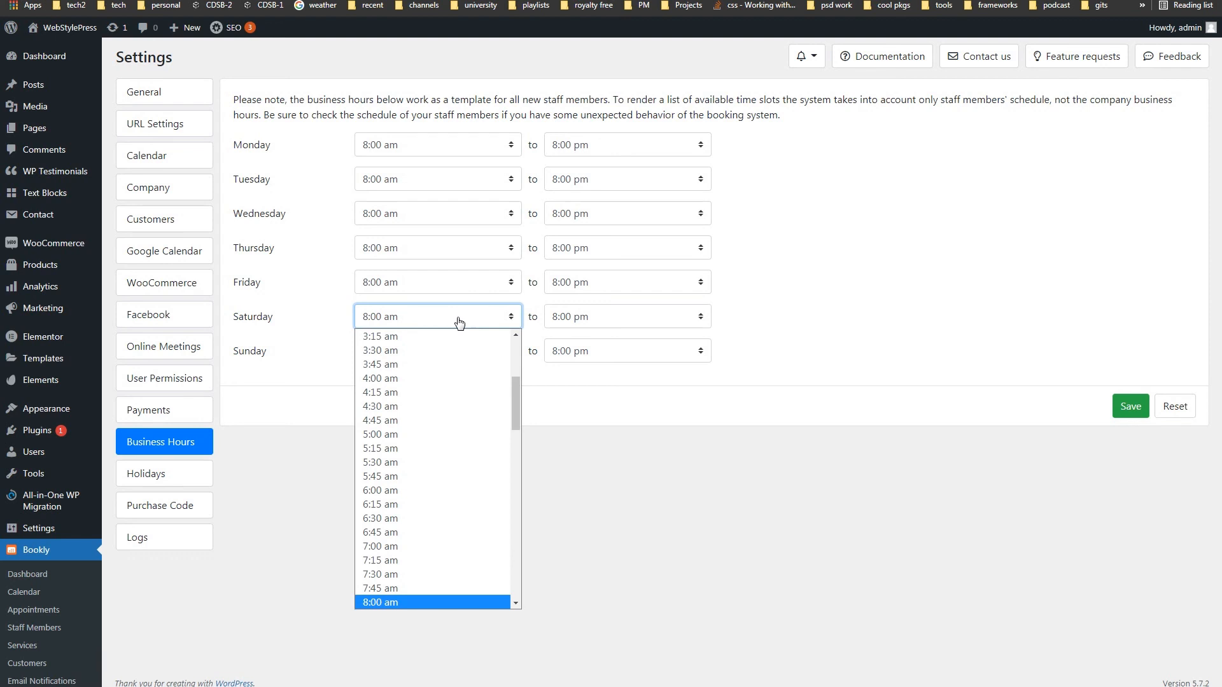
{"action": "left_click_drag", "start_coordinate": [514, 390], "coordinate": [518, 344]}
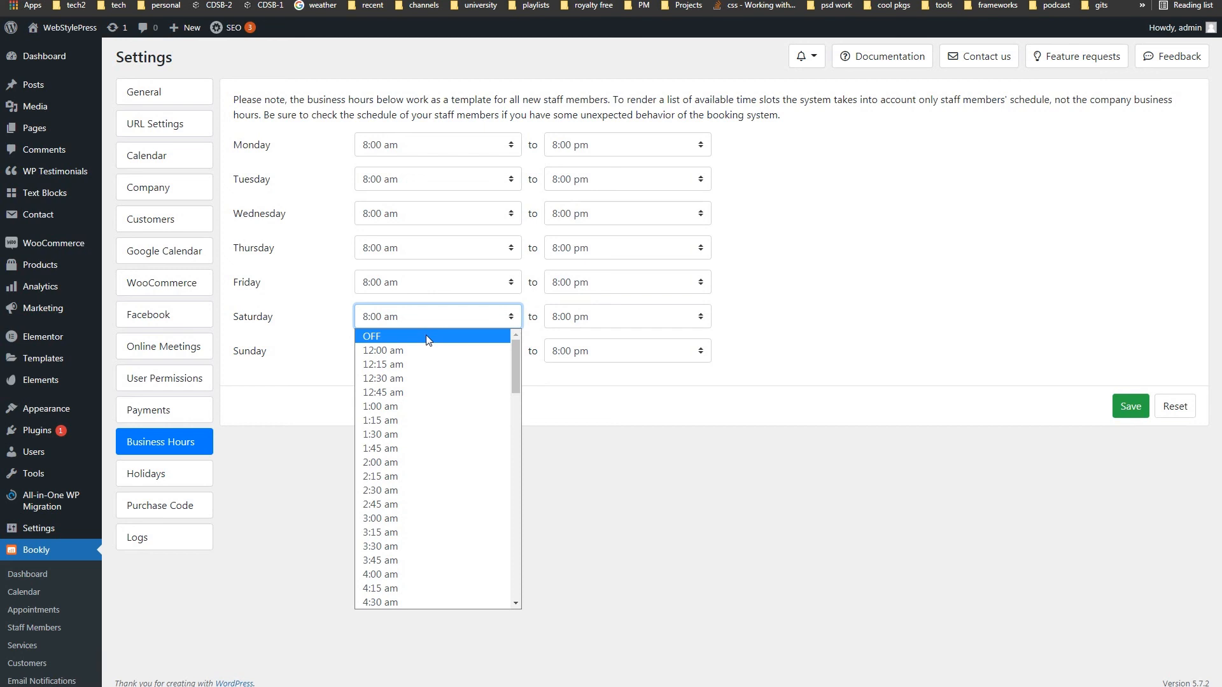
{"action": "left_click", "coordinate": [776, 438]}
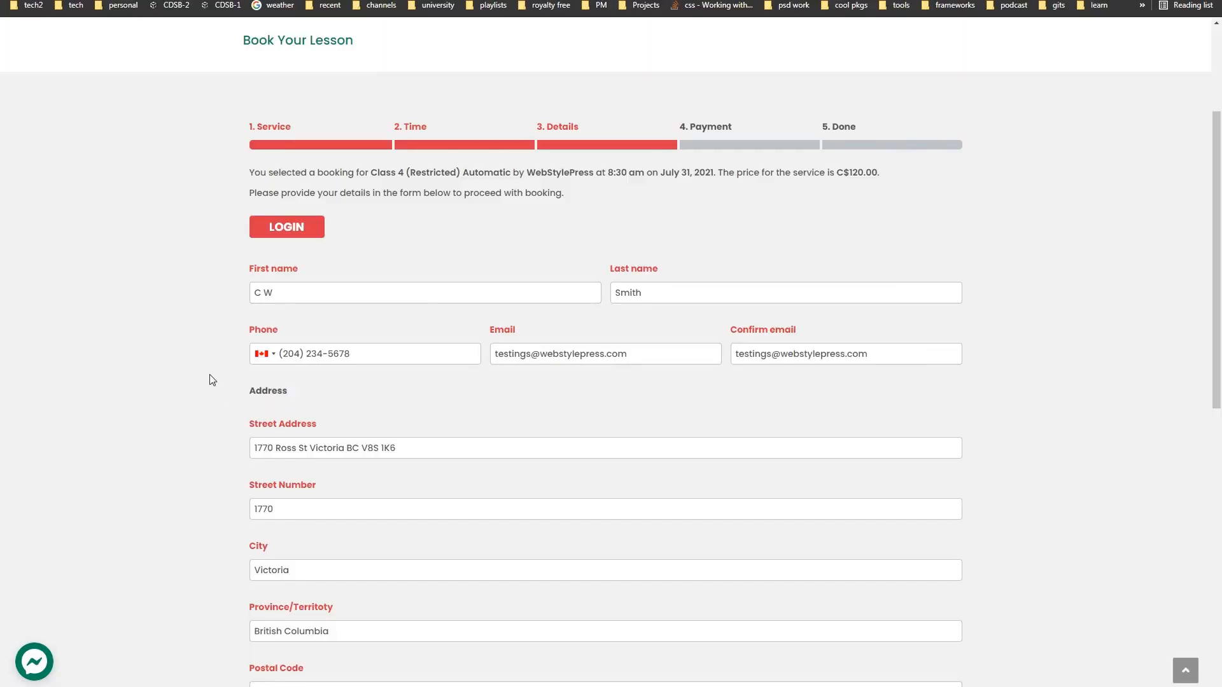
- Go back from the booking form's Details step to the Time step, then check Saturday's start times
{"action": "scroll", "coordinate": [208, 383], "scroll_direction": "down", "scroll_amount": 4}
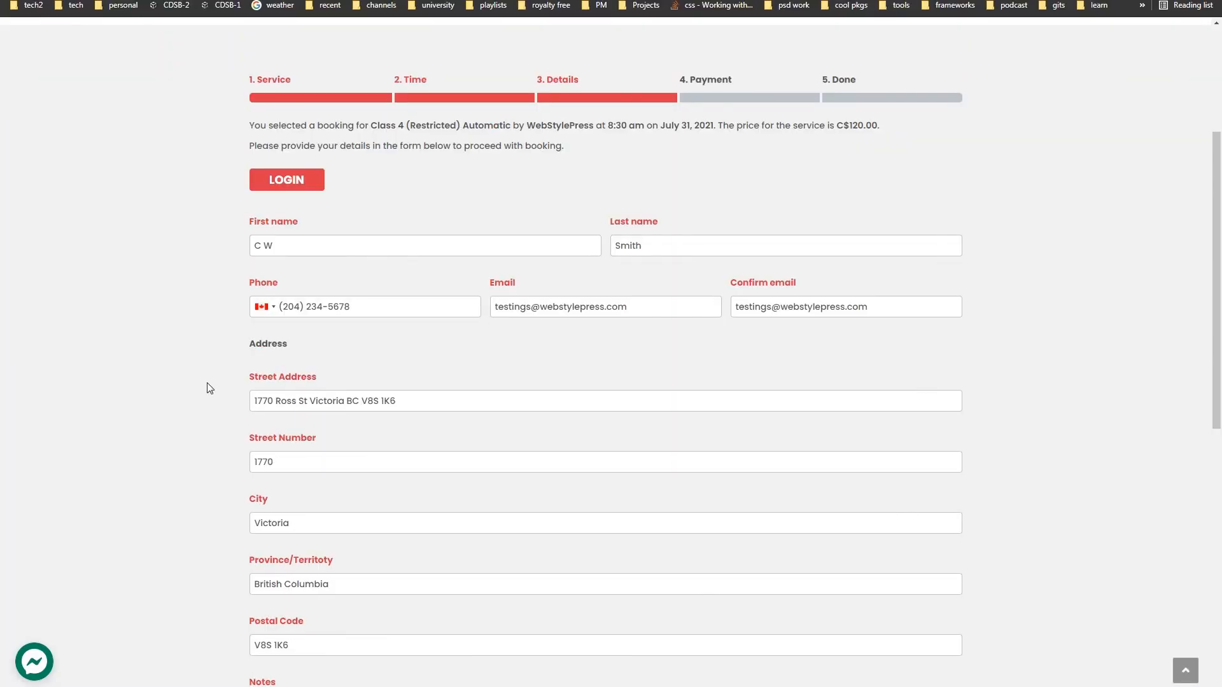
{"action": "left_click", "coordinate": [278, 576]}
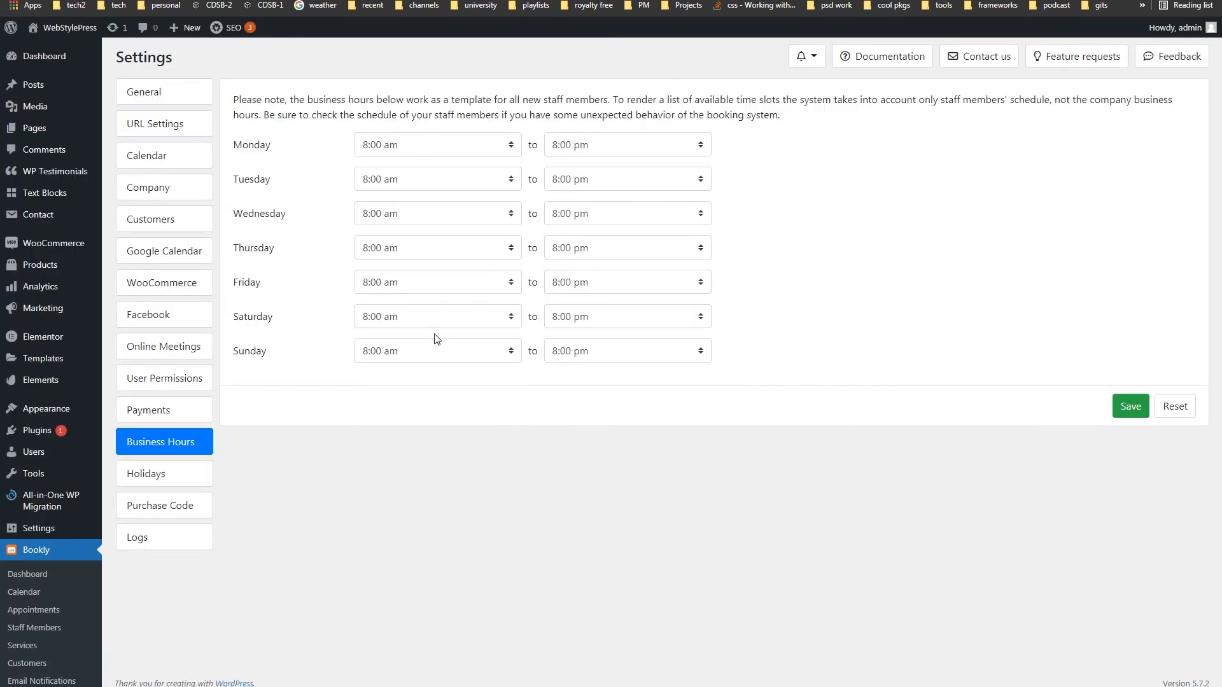
{"action": "left_click", "coordinate": [438, 318]}
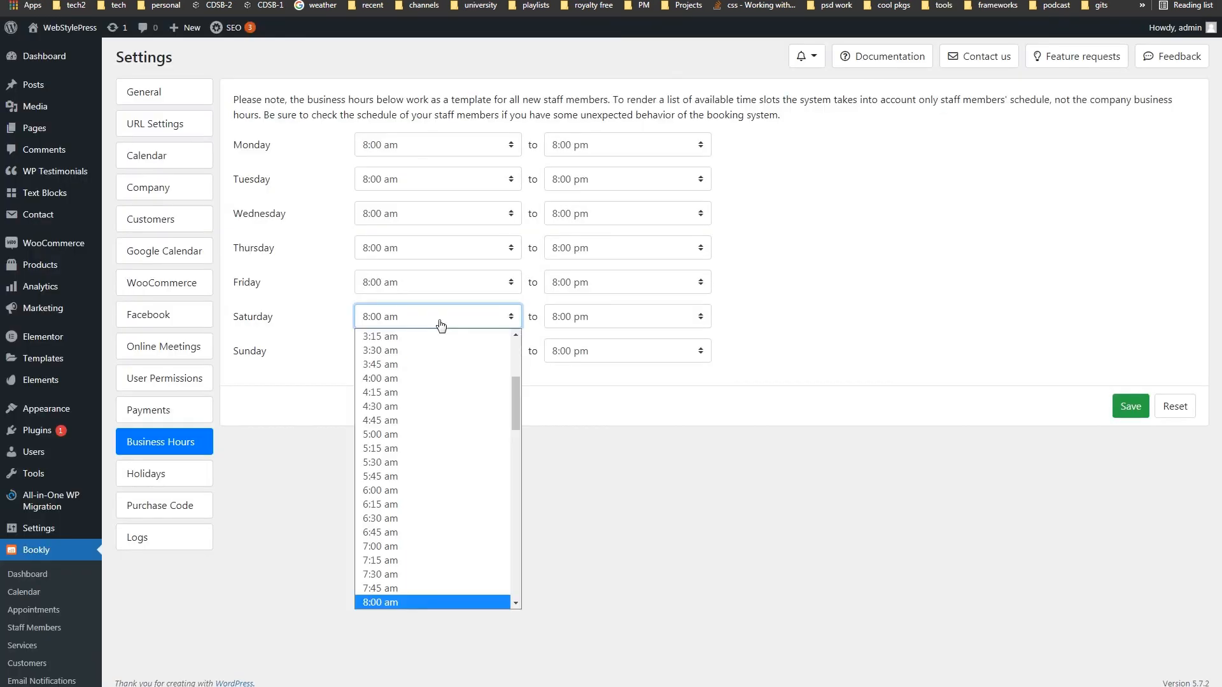
- Close the Saturday start-time list unchanged and go to the Holidays calendar
{"action": "scroll", "coordinate": [437, 373], "scroll_direction": "up", "scroll_amount": 3}
{"action": "left_click", "coordinate": [302, 445]}
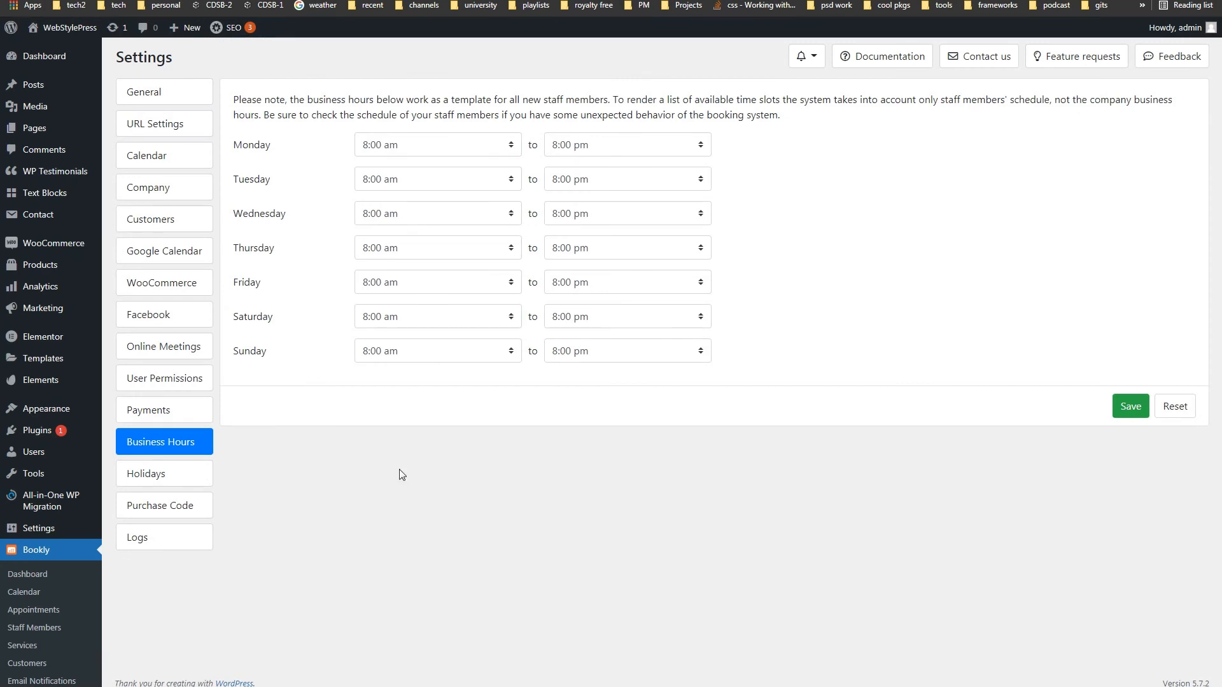
{"action": "left_click", "coordinate": [187, 475]}
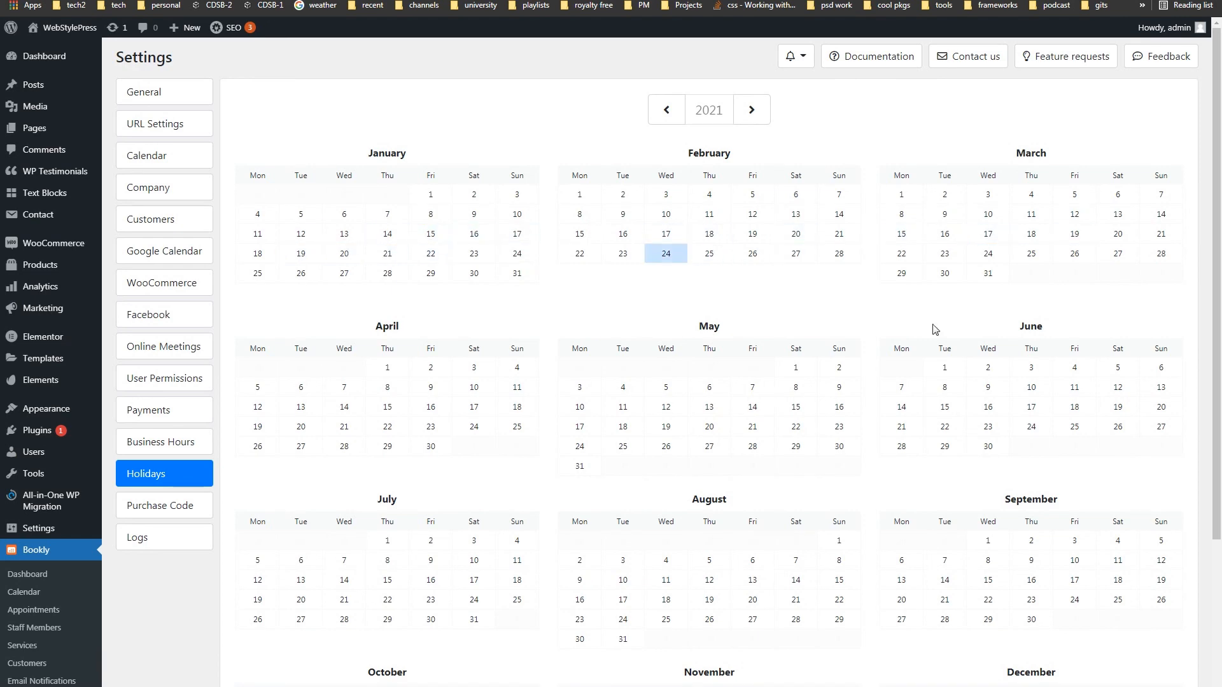
- Flip the holiday calendar to 2022 and back to 2021, then go to Purchase Code
{"action": "scroll", "coordinate": [946, 357], "scroll_direction": "down", "scroll_amount": 3}
{"action": "scroll", "coordinate": [946, 359], "scroll_direction": "up", "scroll_amount": 3}
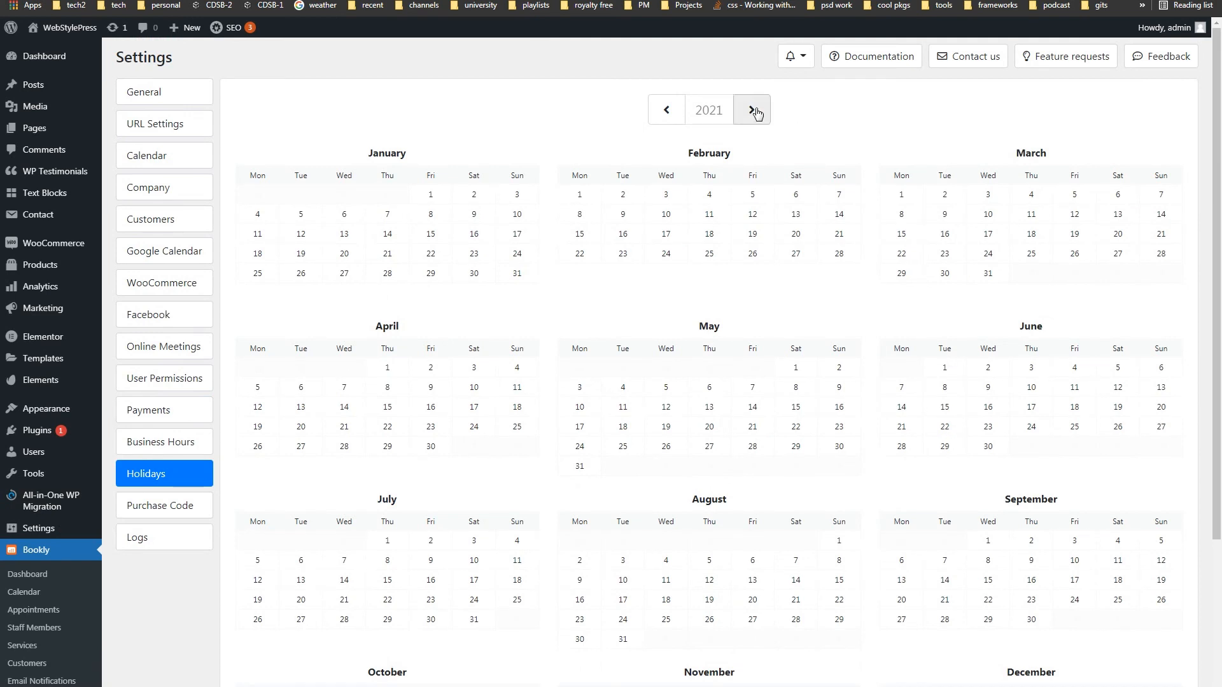
{"action": "left_click", "coordinate": [754, 111]}
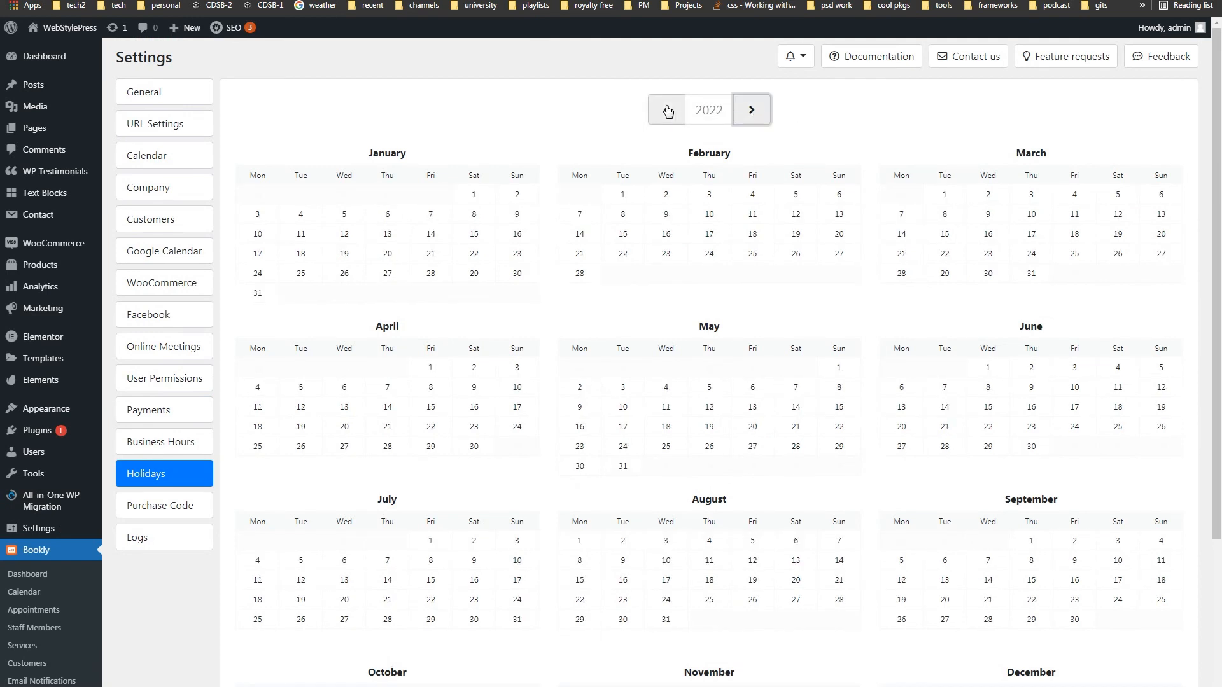
{"action": "left_click", "coordinate": [668, 111]}
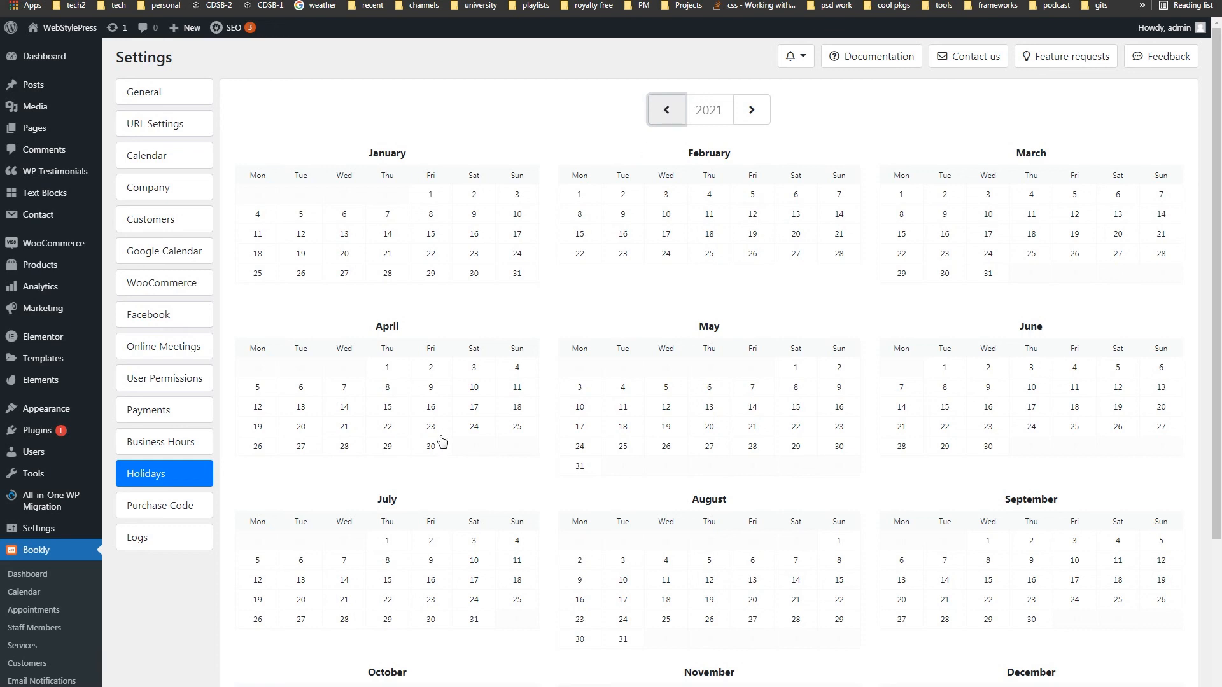
{"action": "left_click", "coordinate": [162, 506]}
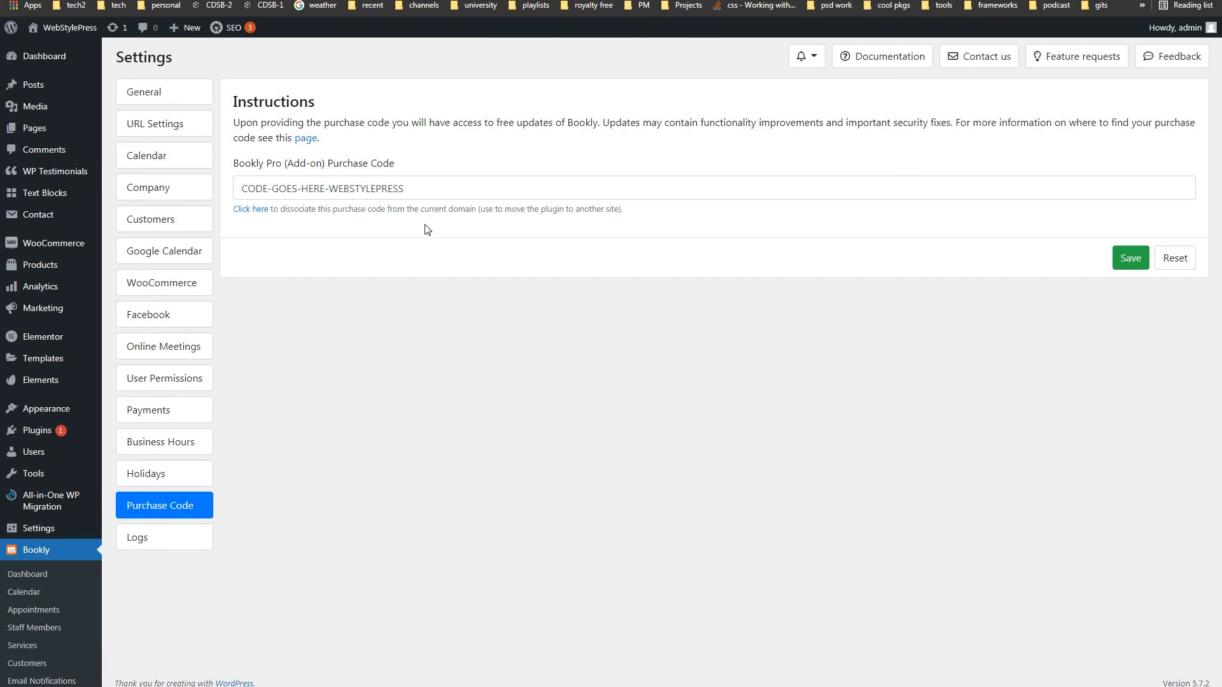
{"action": "left_click_drag", "start_coordinate": [417, 188], "coordinate": [219, 191]}
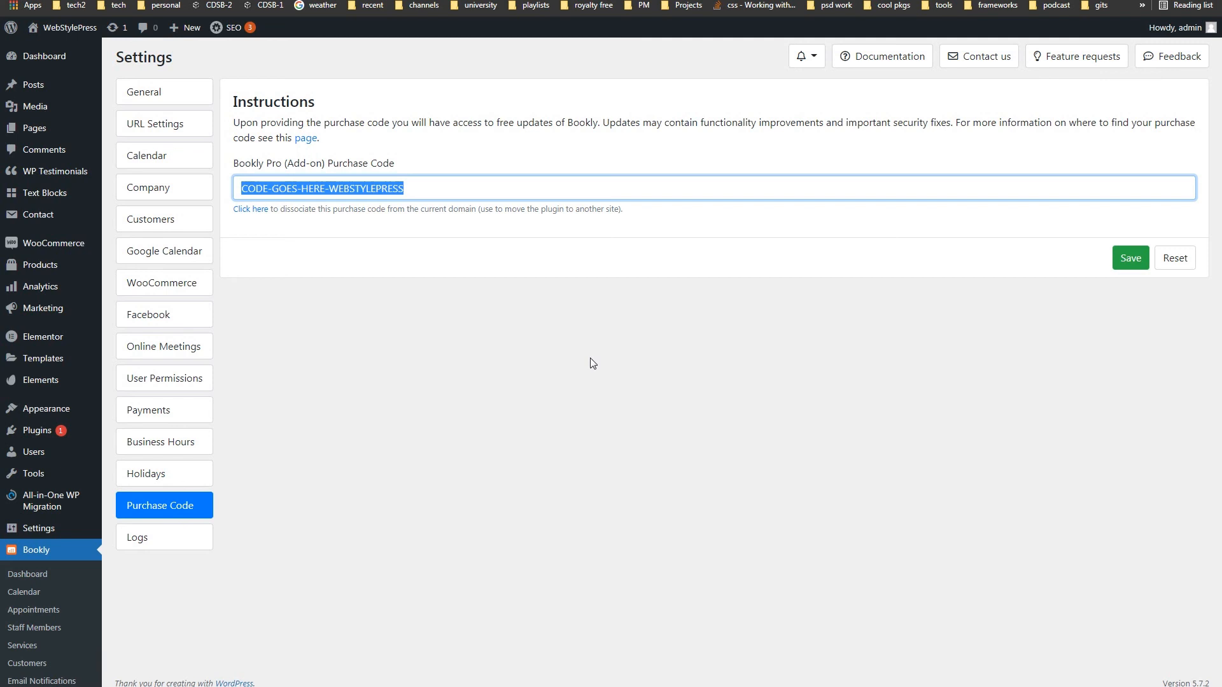
{"action": "left_click", "coordinate": [375, 351]}
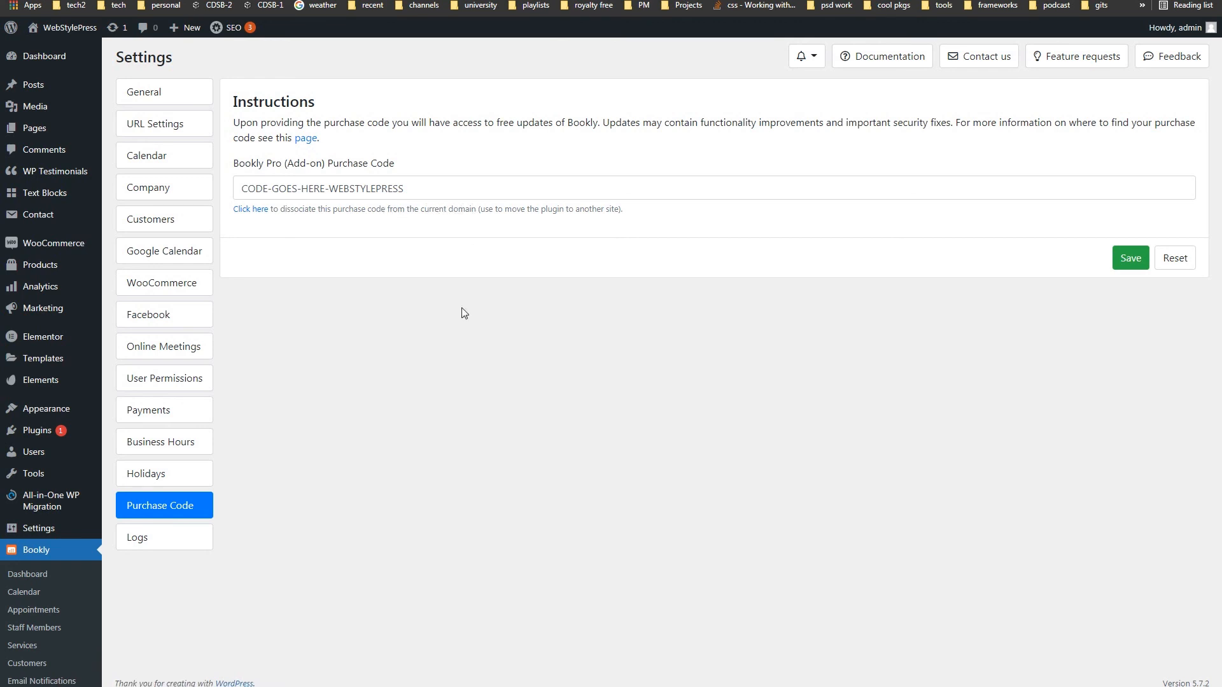
{"action": "left_click_drag", "start_coordinate": [411, 189], "coordinate": [240, 189]}
{"action": "left_click", "coordinate": [357, 376]}
- On the Logs tab, keep Debug logs set to Disabled
{"action": "left_click", "coordinate": [181, 533]}
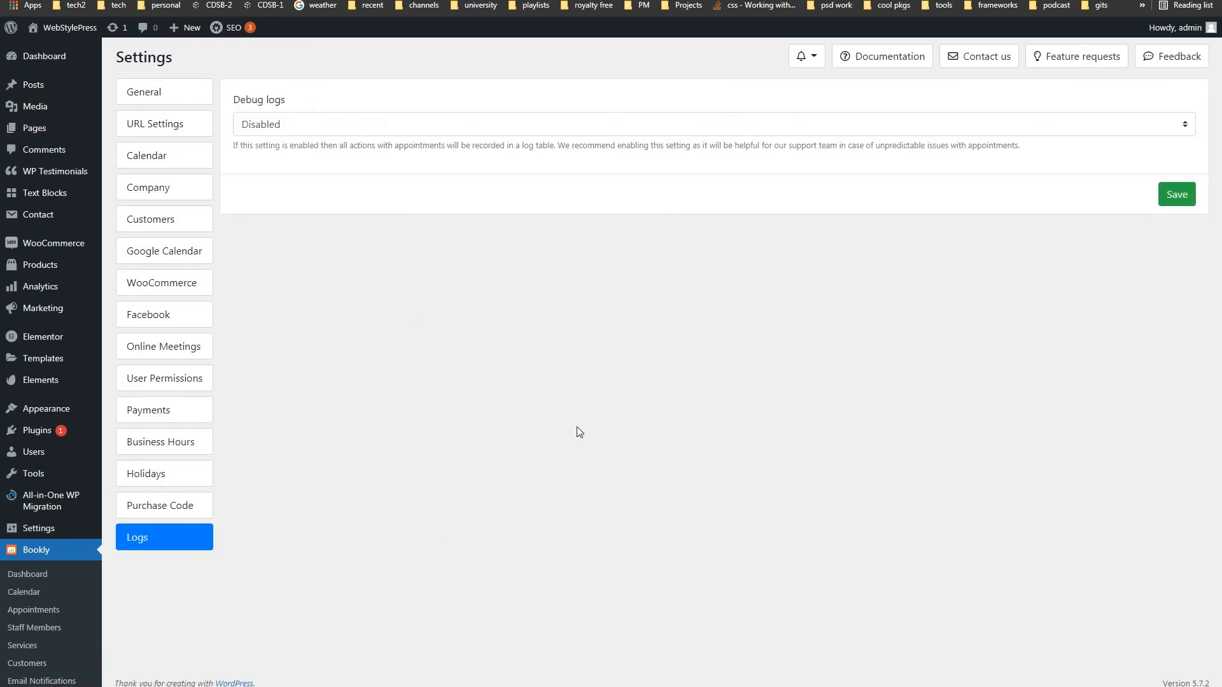
{"action": "left_click", "coordinate": [387, 123]}
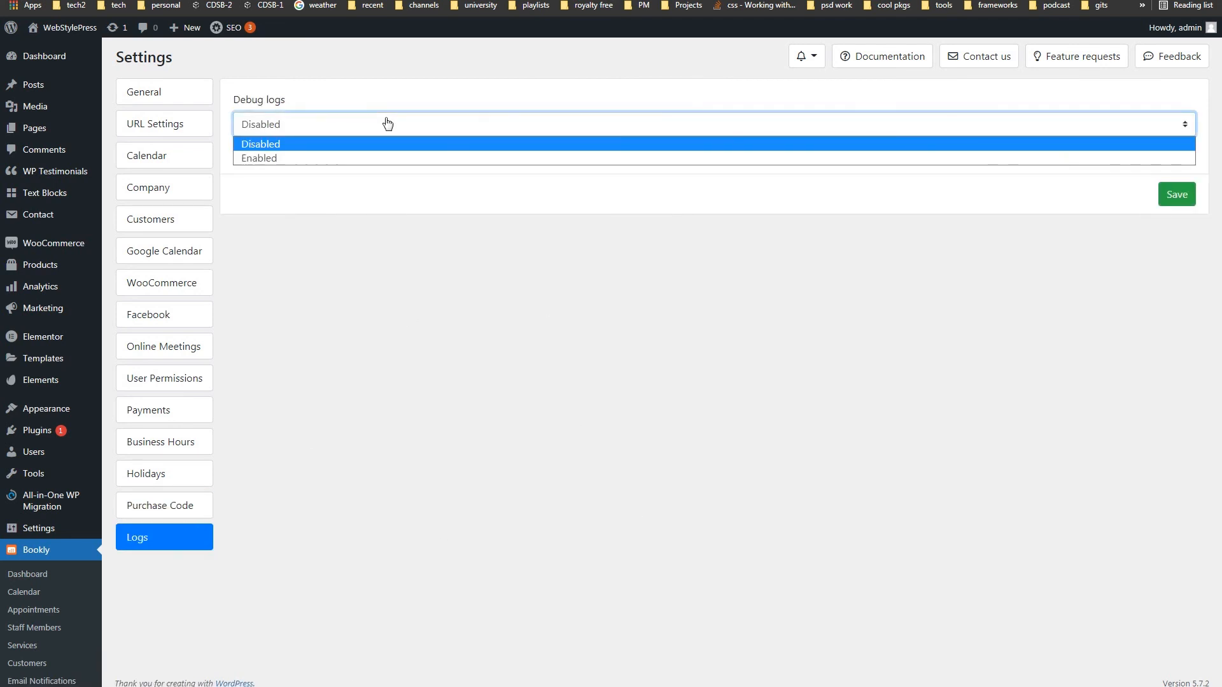
{"action": "left_click", "coordinate": [387, 123]}
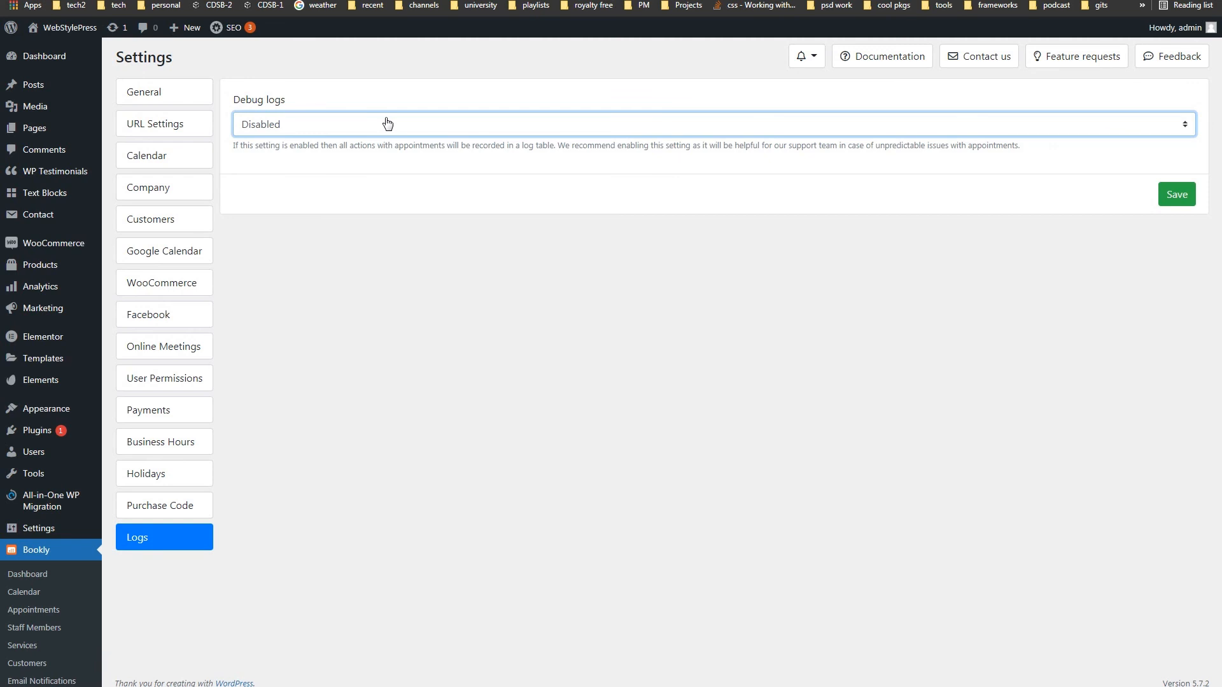